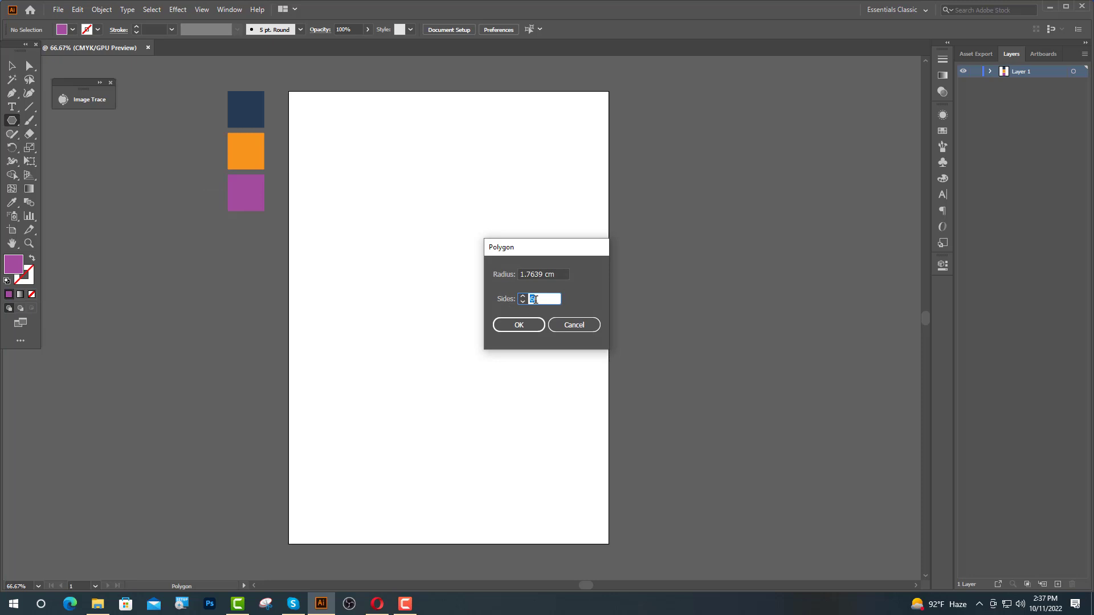
# - Create a three-sided polygon with a 1.7639 cm radius and move its apex directly above the lower-left corner, forming a right triangle
pyautogui.press('Return')
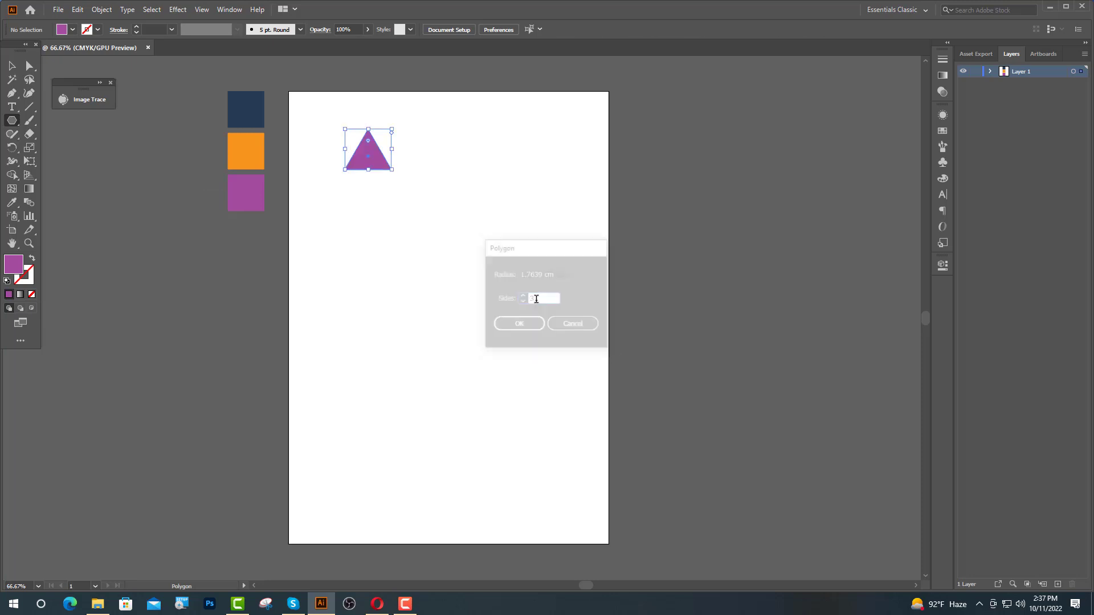
pyautogui.hotkey('ctrl', '=')
pyautogui.hotkey('ctrl', '=')
pyautogui.hotkey('ctrl', '=')
pyautogui.hotkey('ctrl', '=')
pyautogui.click(23, 67)
pyautogui.click(25, 66)
pyautogui.click(142, 122)
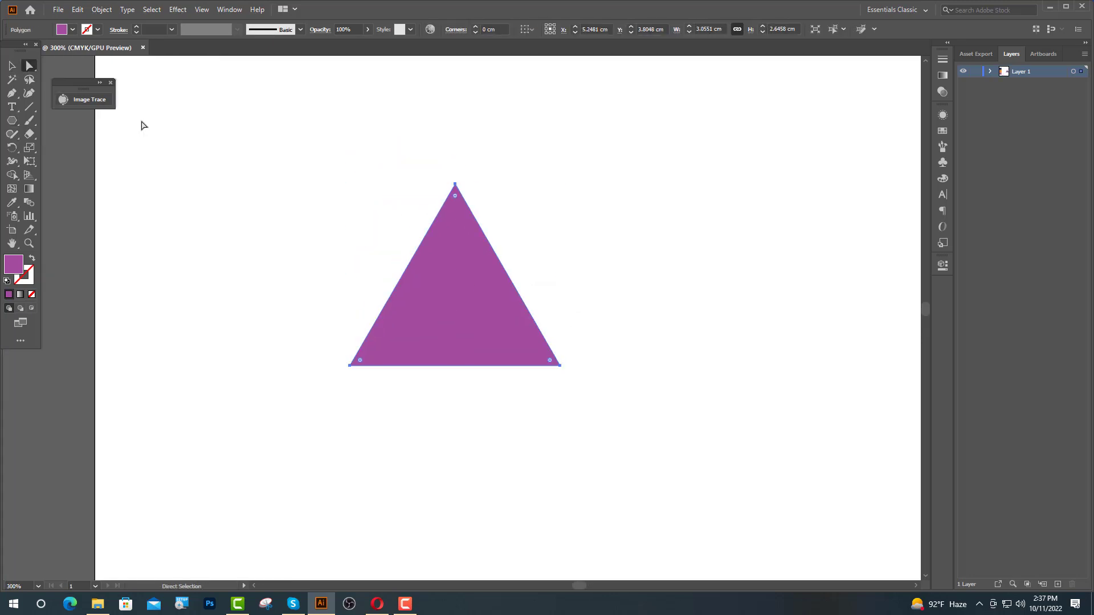
pyautogui.moveTo(455, 184); pyautogui.dragTo(350, 186)
# - Place the right triangle in the artboard's top-left corner and enlarge it to about 4.8 by 4.7 cm
pyautogui.hotkey('ctrl', '-')
pyautogui.hotkey('ctrl', '-')
pyautogui.press('v')
pyautogui.moveTo(546, 314); pyautogui.dragTo(418, 224)
pyautogui.moveTo(420, 240); pyautogui.dragTo(434, 260)
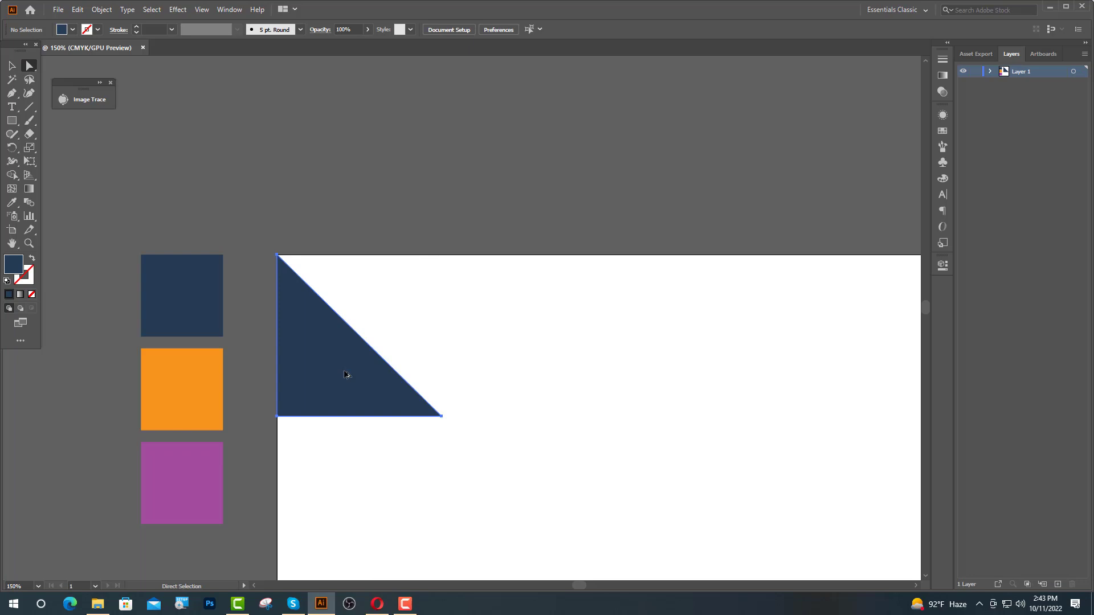
# - Duplicate the navy triangle directly beside the original and reflect the copy across the horizontal axis
pyautogui.moveTo(345, 374); pyautogui.dragTo(510, 374)
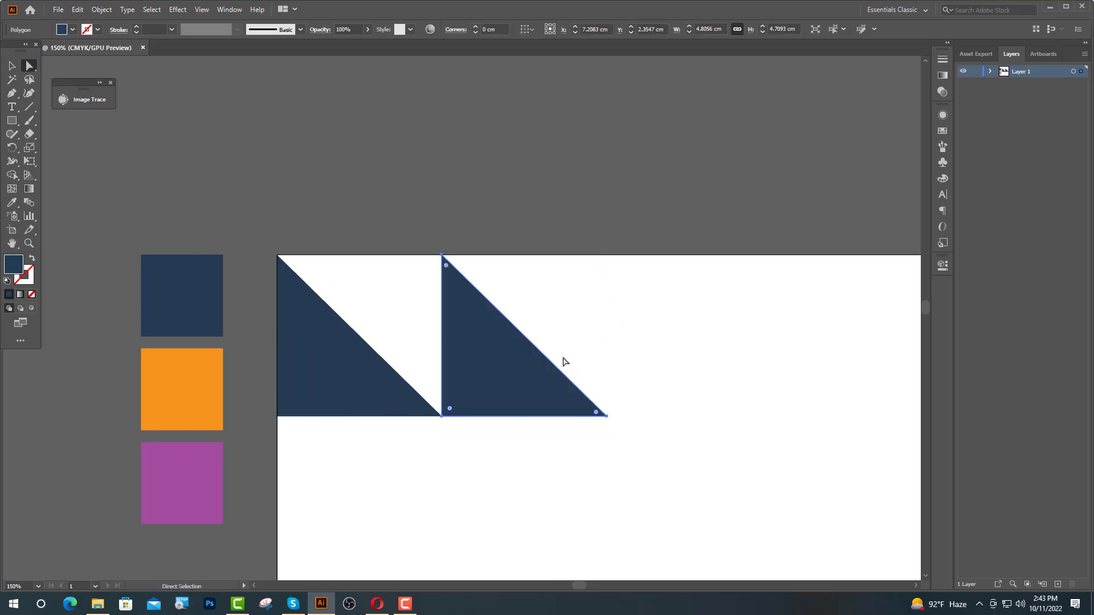
pyautogui.press('v')
pyautogui.rightClick(490, 362)
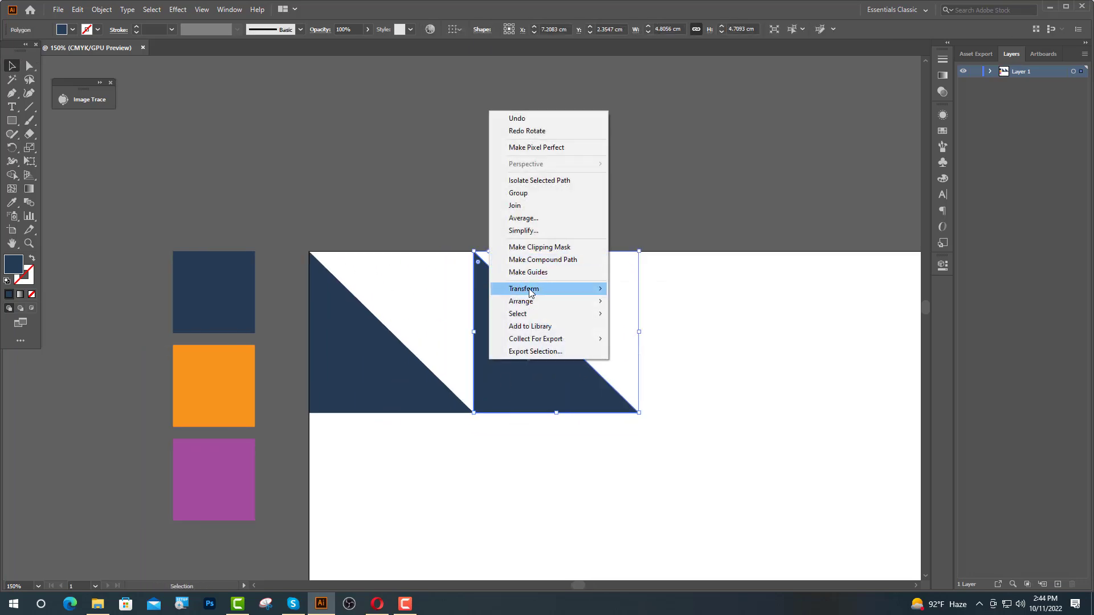
pyautogui.moveTo(530, 292)
pyautogui.click(634, 328)
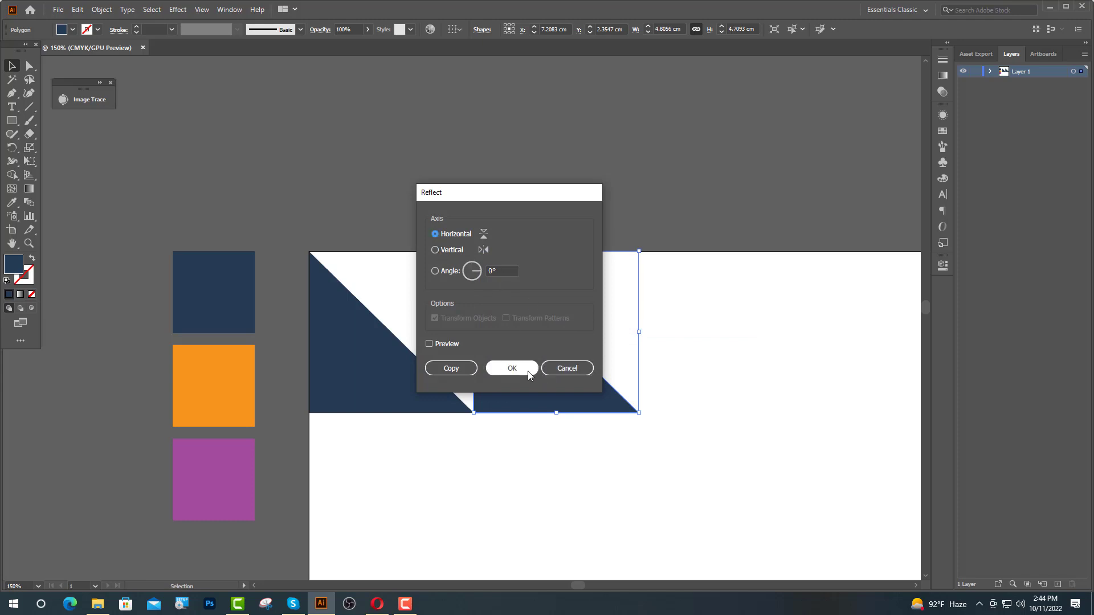
pyautogui.click(528, 371)
pyautogui.click(626, 395)
# - Draw a navy square about 1.22 cm wide just outside the reflected triangle's diagonal edge
pyautogui.click(11, 122)
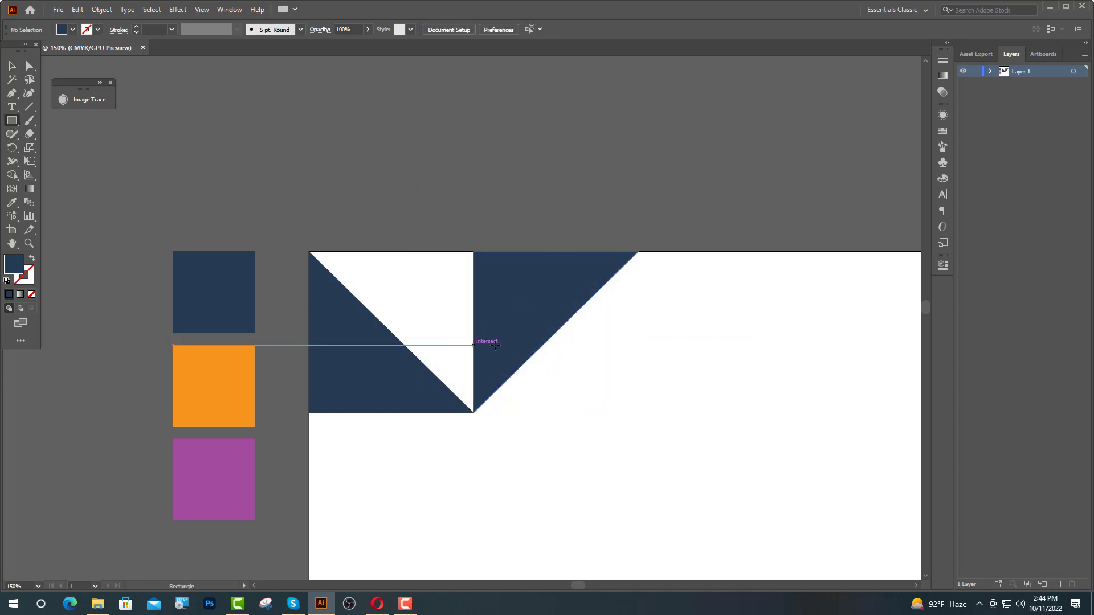
pyautogui.moveTo(561, 347); pyautogui.dragTo(603, 390)
pyautogui.press('v')
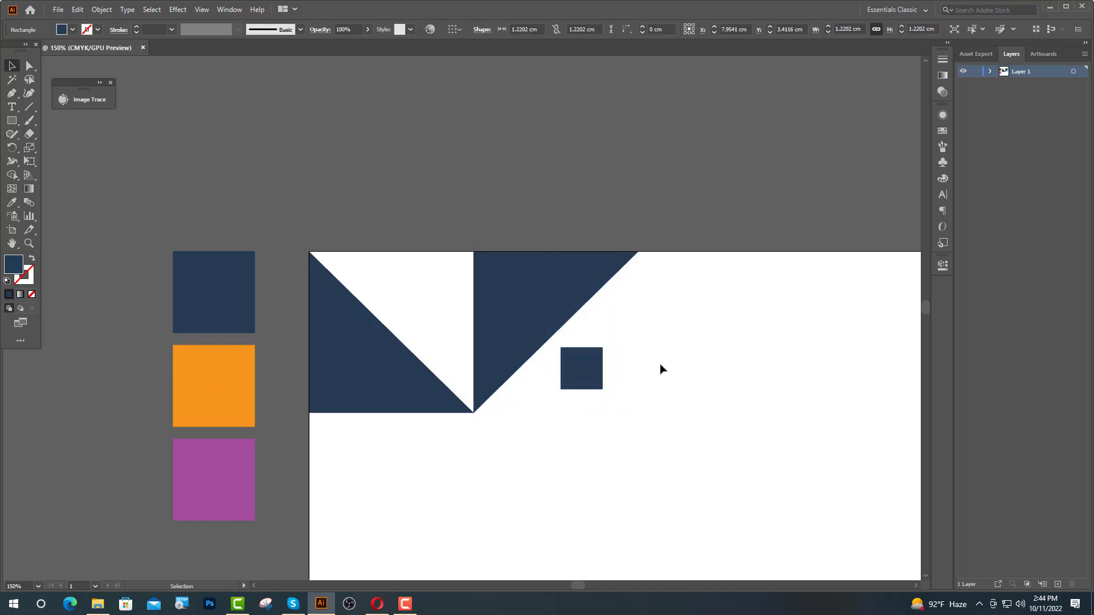
pyautogui.click(661, 369)
# - Add an anchor point at the midpoint of each of the small square's four sides
pyautogui.scroll(4, 583, 379)
pyautogui.click(11, 93)
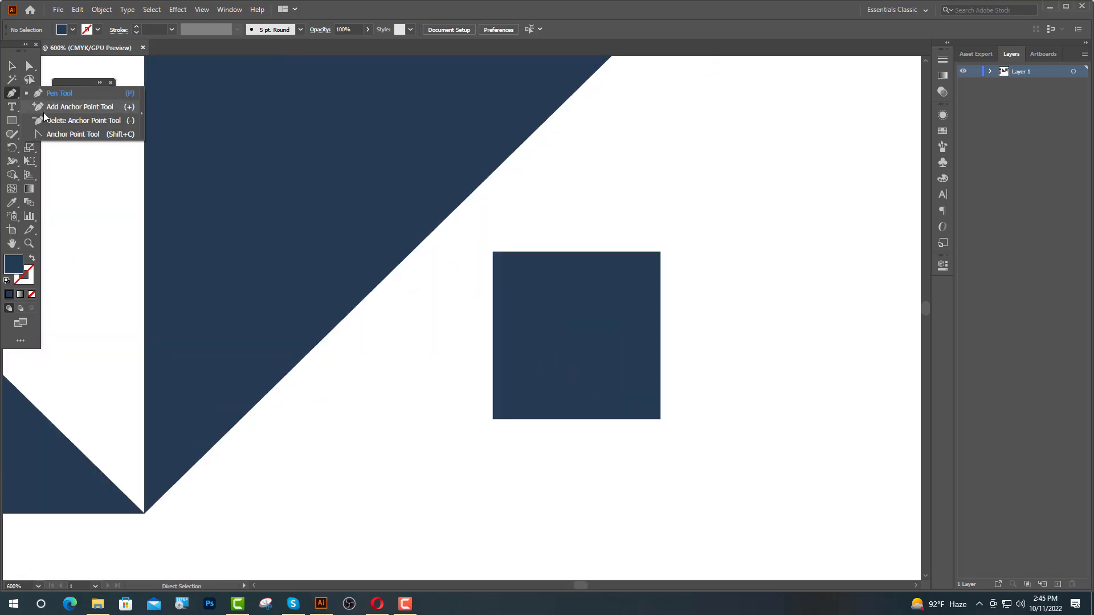
pyautogui.click(44, 109)
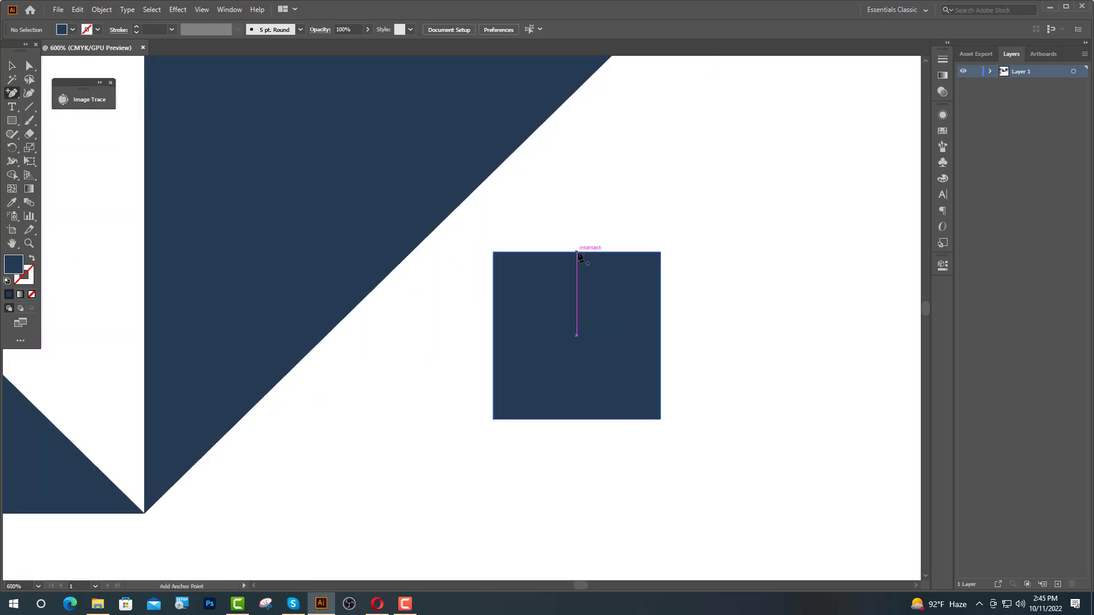
pyautogui.click(577, 251)
pyautogui.click(660, 335)
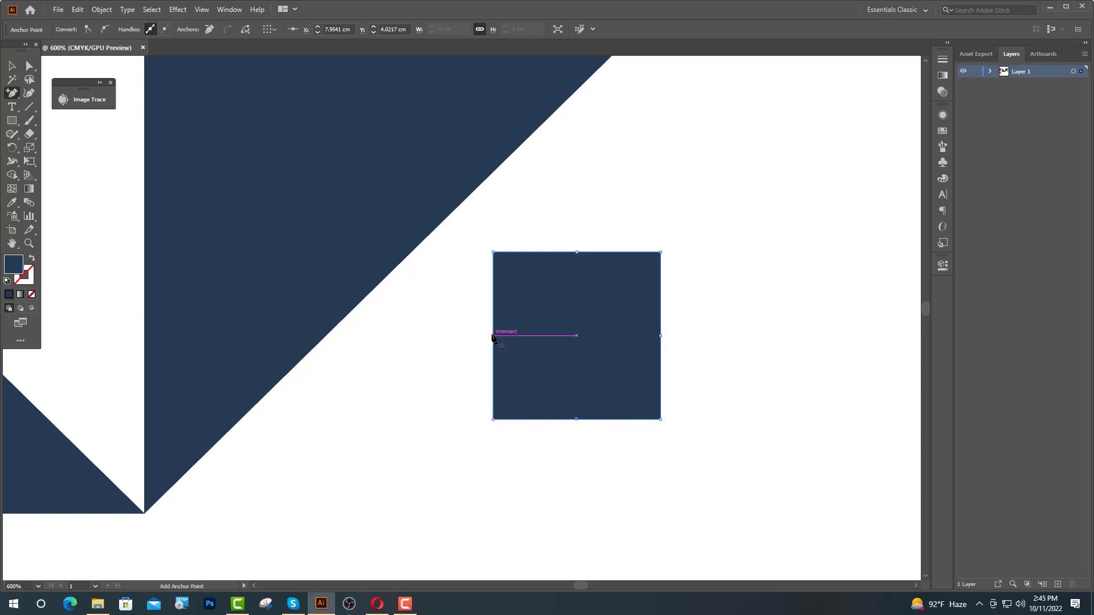
# - Move the square's top and right midpoint anchors inward toward its centre to form two equal notches
pyautogui.press('a')
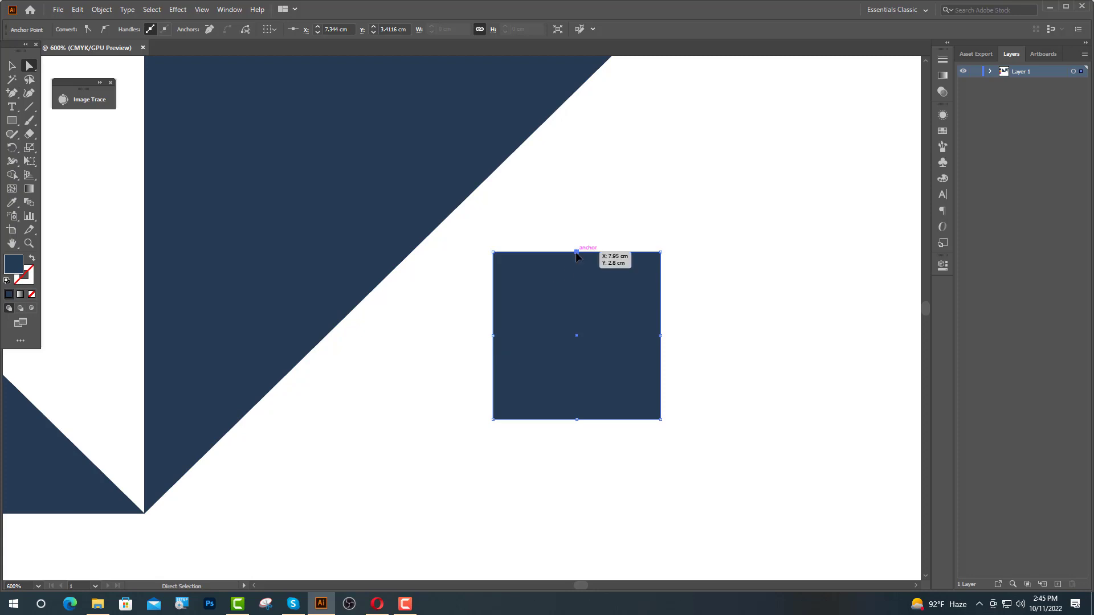
pyautogui.click(577, 252)
pyautogui.hotkey('shift', 'Down')
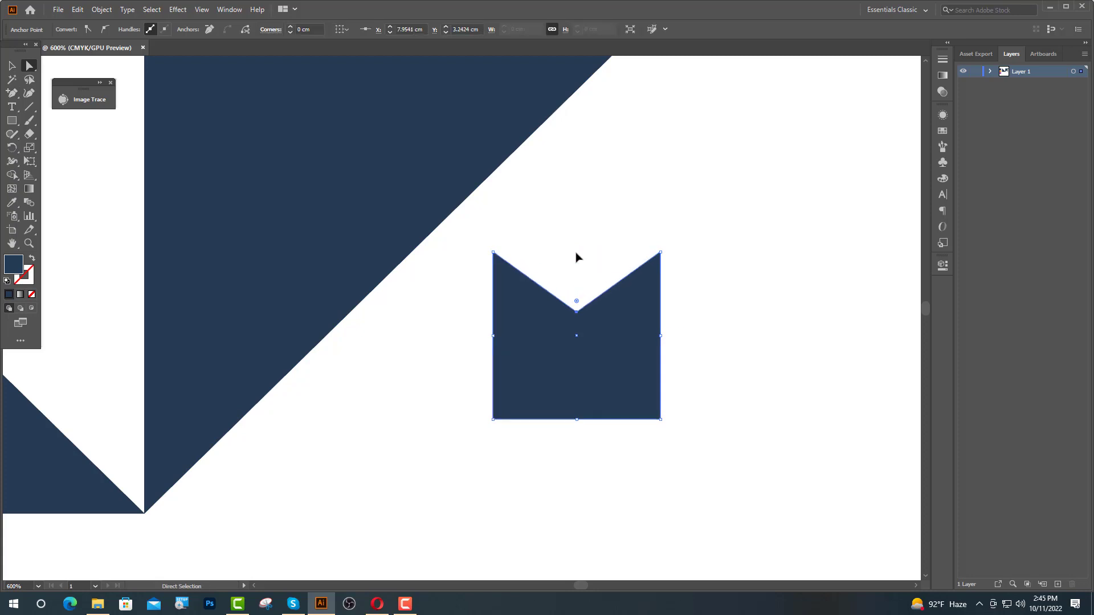
pyautogui.click(661, 335)
pyautogui.press('Left')
pyautogui.press('Left')
pyautogui.press('Left')
pyautogui.press('Left')
pyautogui.press('Left')
pyautogui.press('Left')
pyautogui.press('Left')
pyautogui.press('Left')
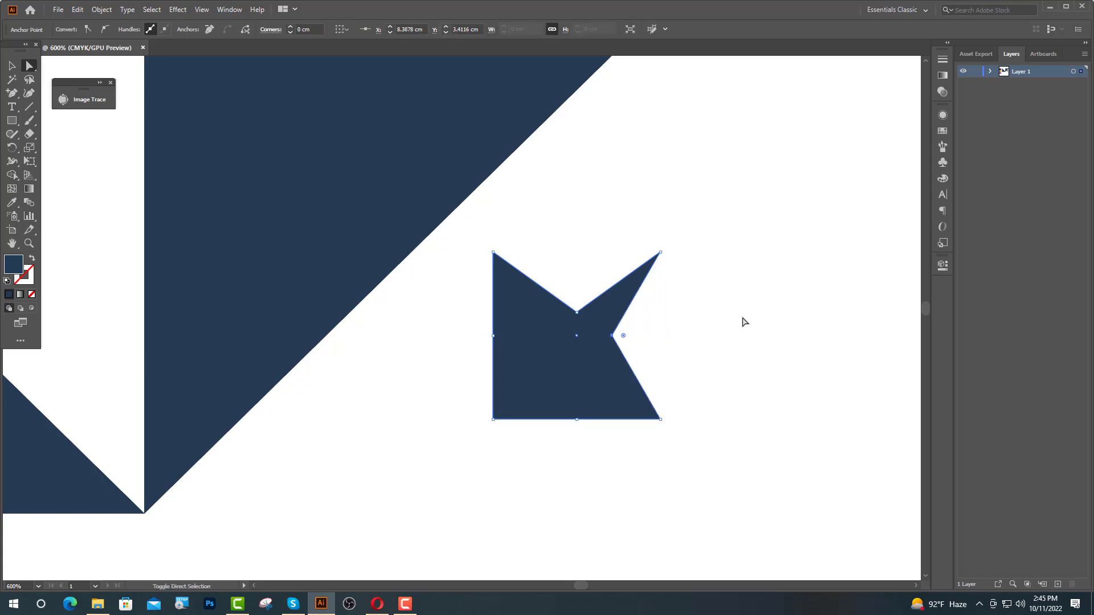
pyautogui.press('Left')
pyautogui.press('Left')
# - Move the bottom and left midpoint anchors inward by the same amount to complete a symmetrical four-pointed star
pyautogui.press('Up')
pyautogui.press('Up')
pyautogui.press('Up')
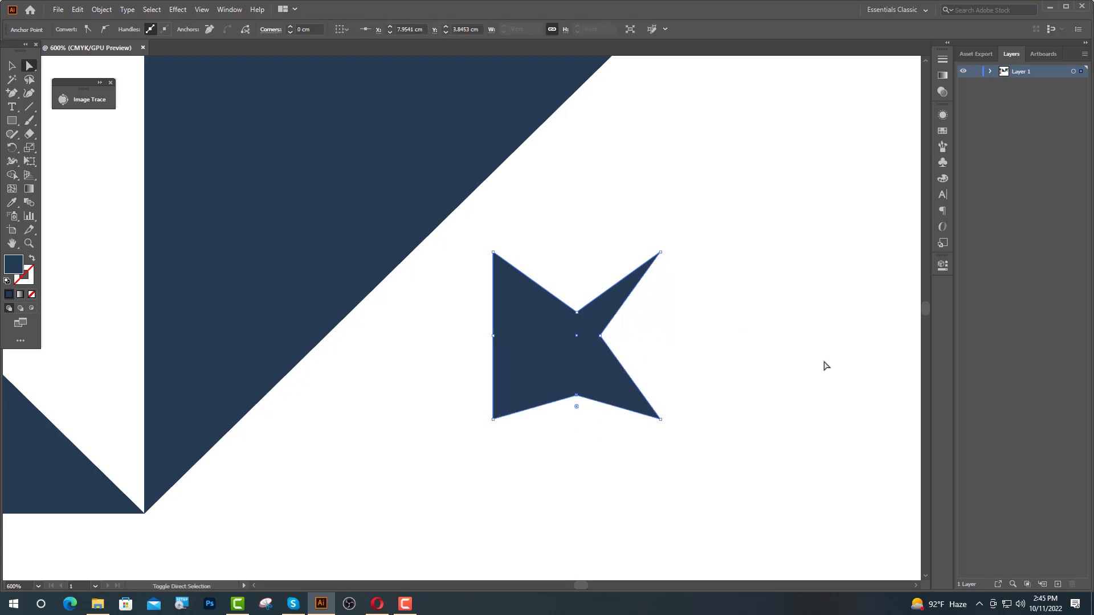
pyautogui.click(493, 335)
pyautogui.press('Right')
pyautogui.press('Right')
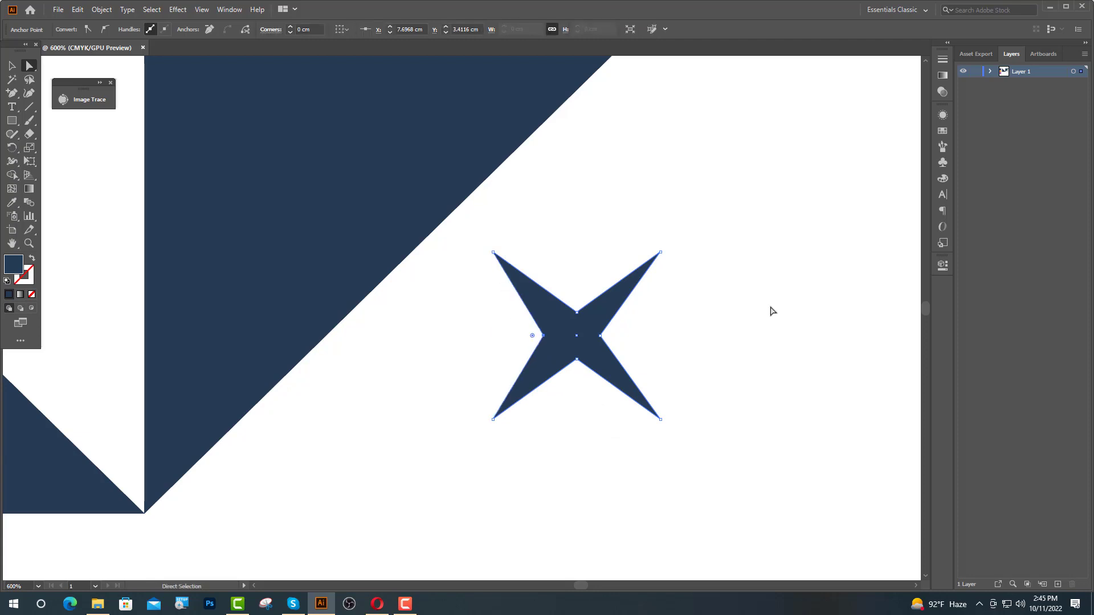
pyautogui.press('Right')
pyautogui.press('Right')
pyautogui.press('Right')
pyautogui.click(748, 358)
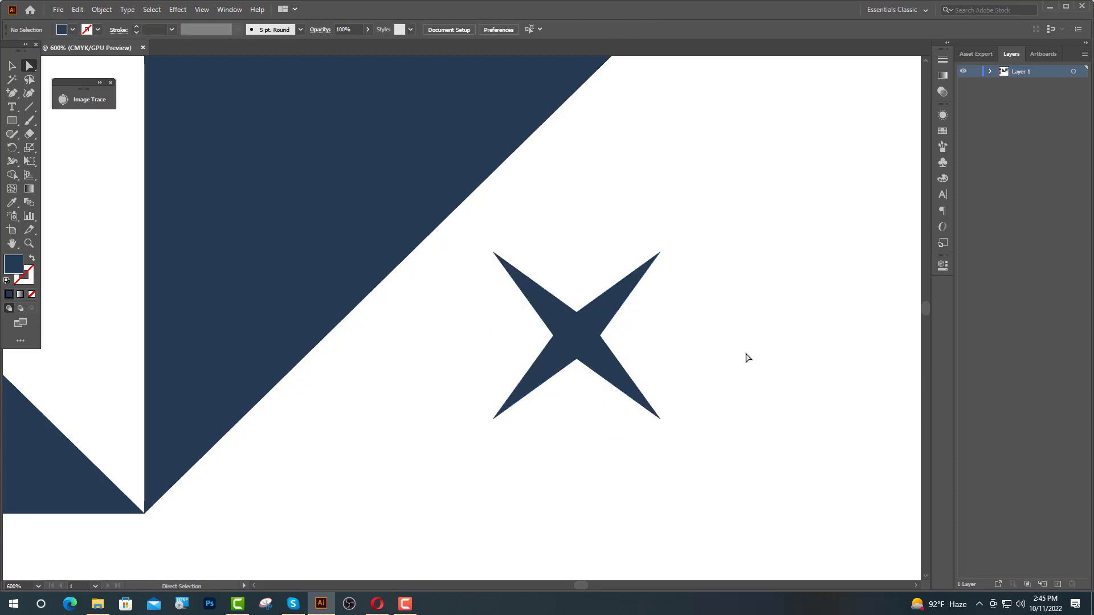
# - Round the star's four inner corners together into smooth curves
pyautogui.click(597, 335)
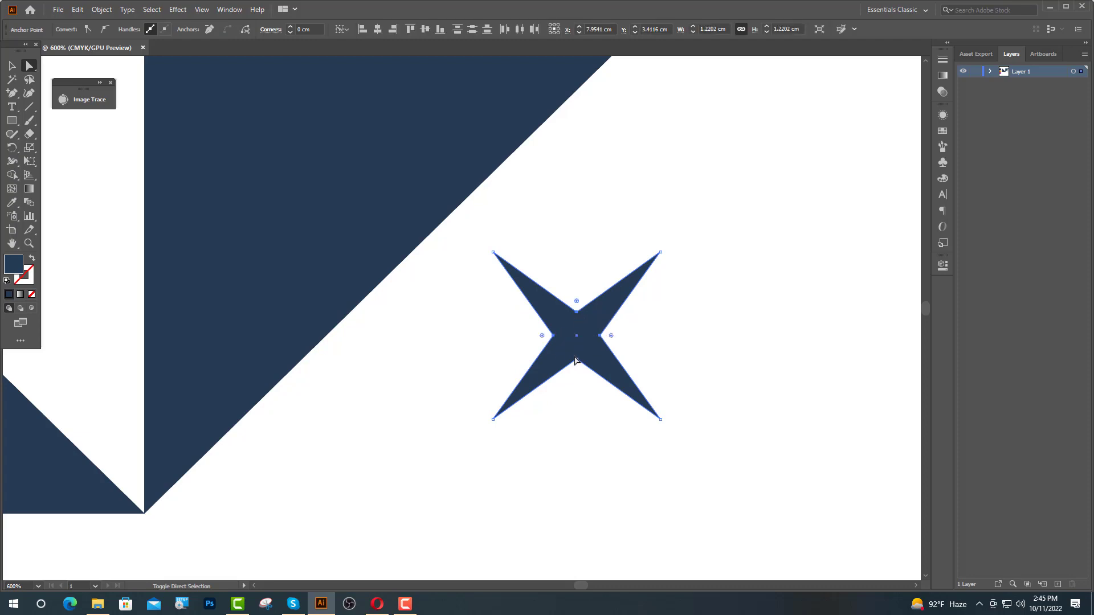
pyautogui.moveTo(577, 370); pyautogui.dragTo(579, 394)
pyautogui.click(11, 66)
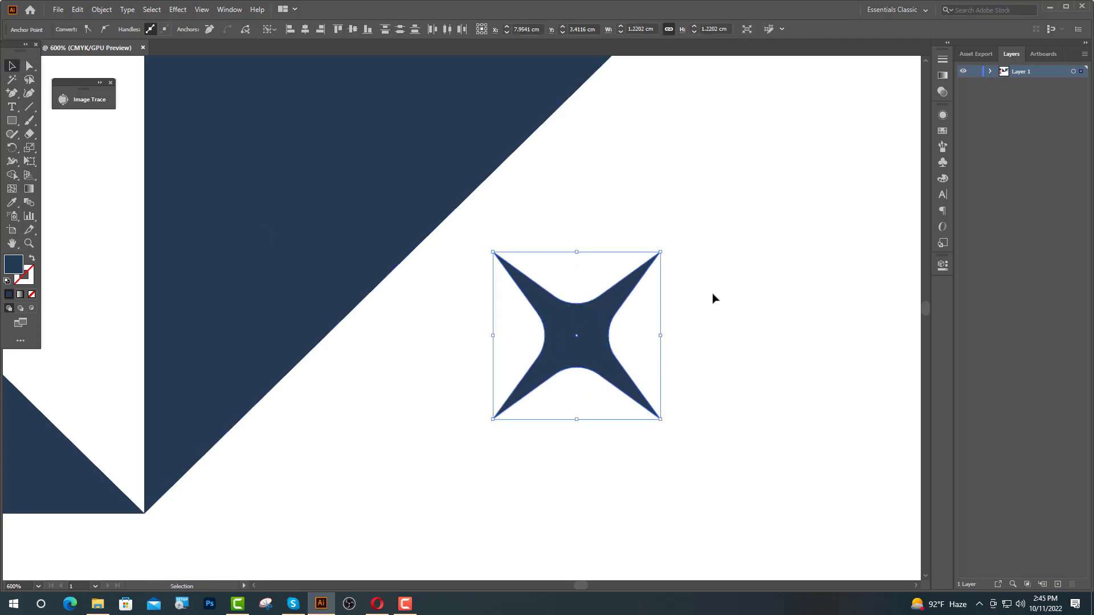
pyautogui.click(789, 398)
# - Move the rounded star onto the middle of the reflected triangle's diagonal edge and size it to about 1.23 by 1.22 cm
pyautogui.scroll(-1, 519, 403)
pyautogui.moveTo(562, 378); pyautogui.dragTo(532, 241)
pyautogui.moveTo(533, 235); pyautogui.dragTo(524, 373)
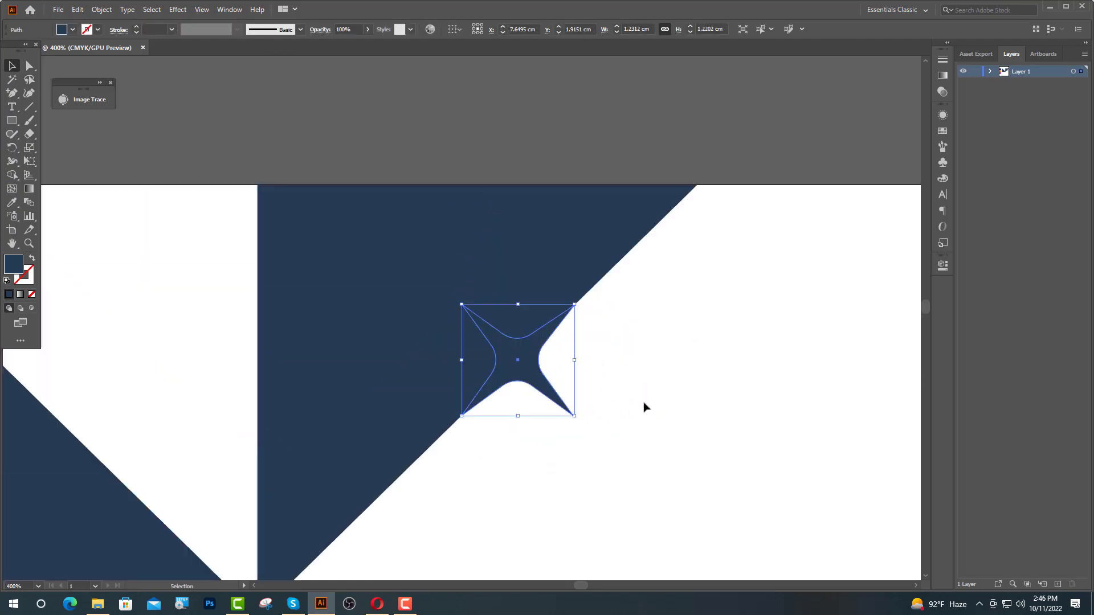
# - Fill the star with the orange swatch colour and the reflected triangle behind it with the purple swatch colour
pyautogui.scroll(-3, 638, 376)
pyautogui.click(11, 202)
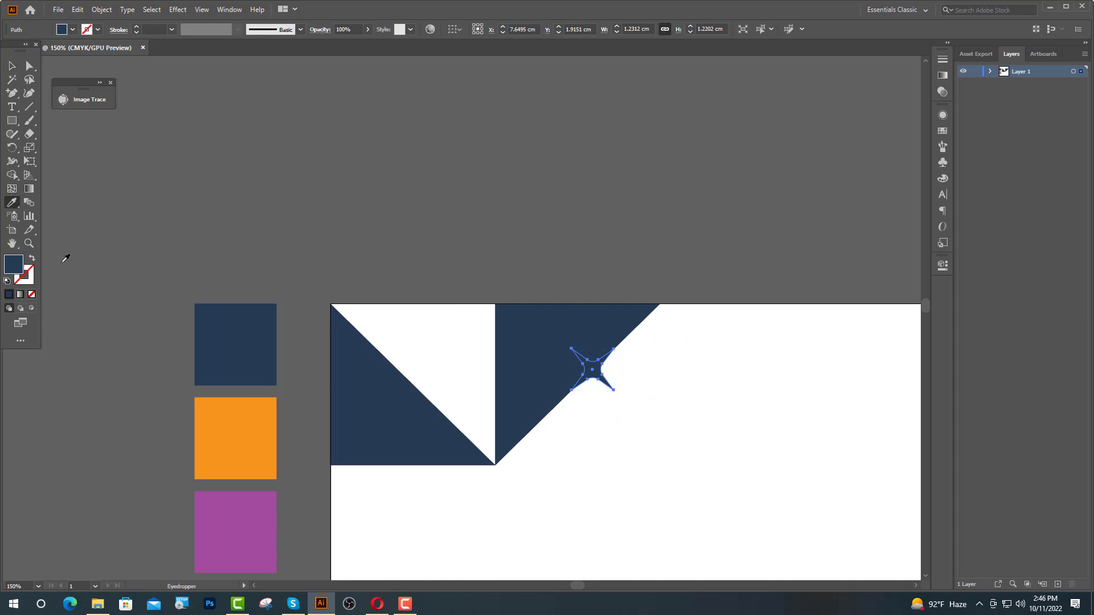
pyautogui.click(231, 430)
pyautogui.keyDown('ctrl'); pyautogui.click(518, 404); pyautogui.keyUp('ctrl')
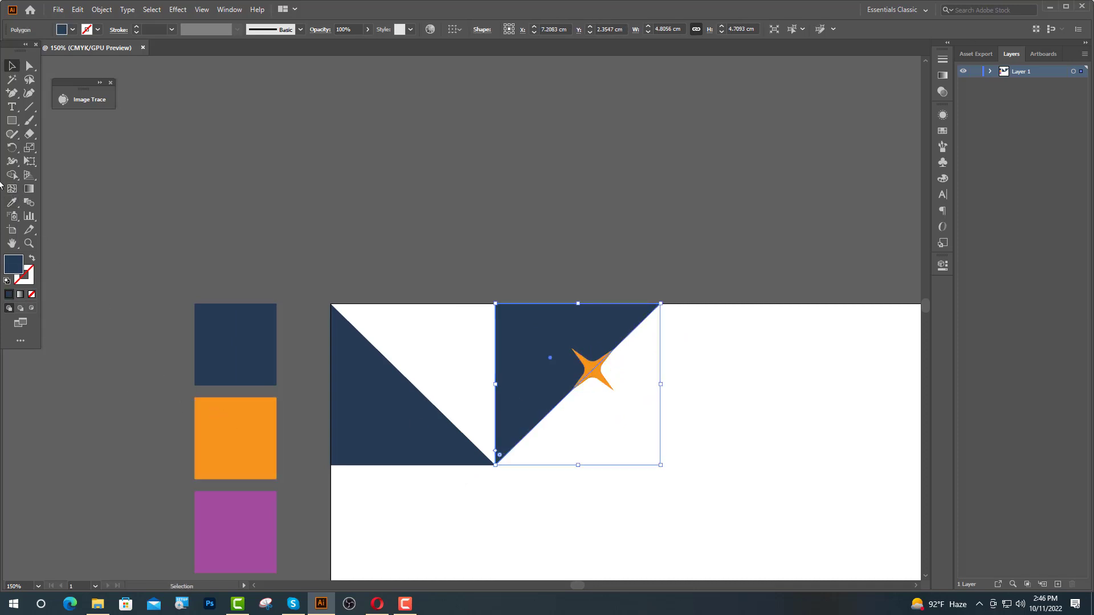
pyautogui.click(236, 510)
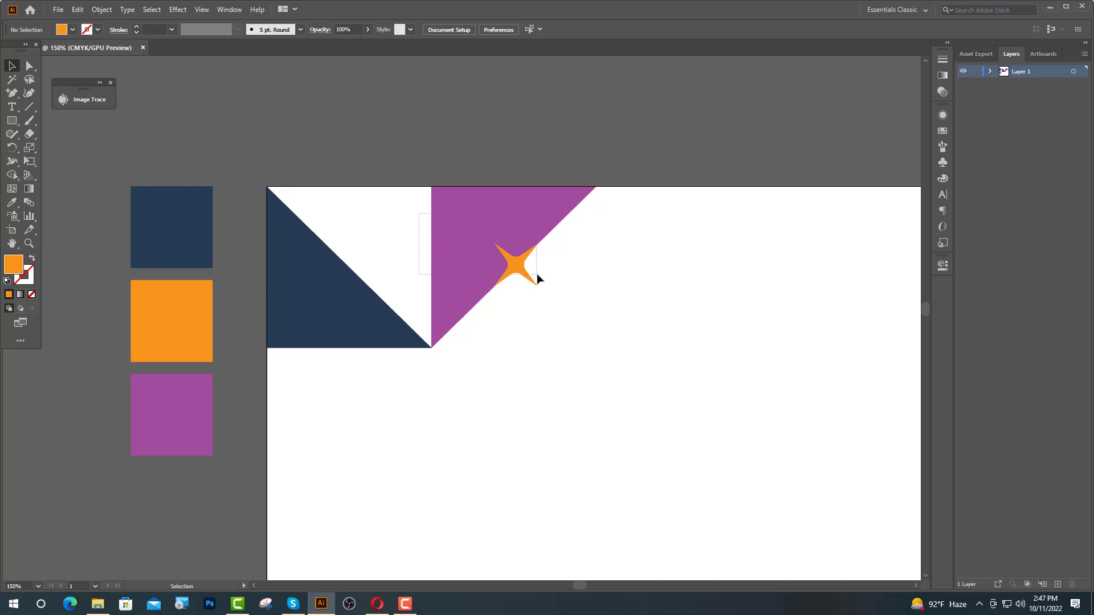
# - Duplicate the purple triangle and its star directly to the right, and recolour the copied triangle orange
pyautogui.moveTo(542, 283); pyautogui.dragTo(631, 266)
pyautogui.press('i')
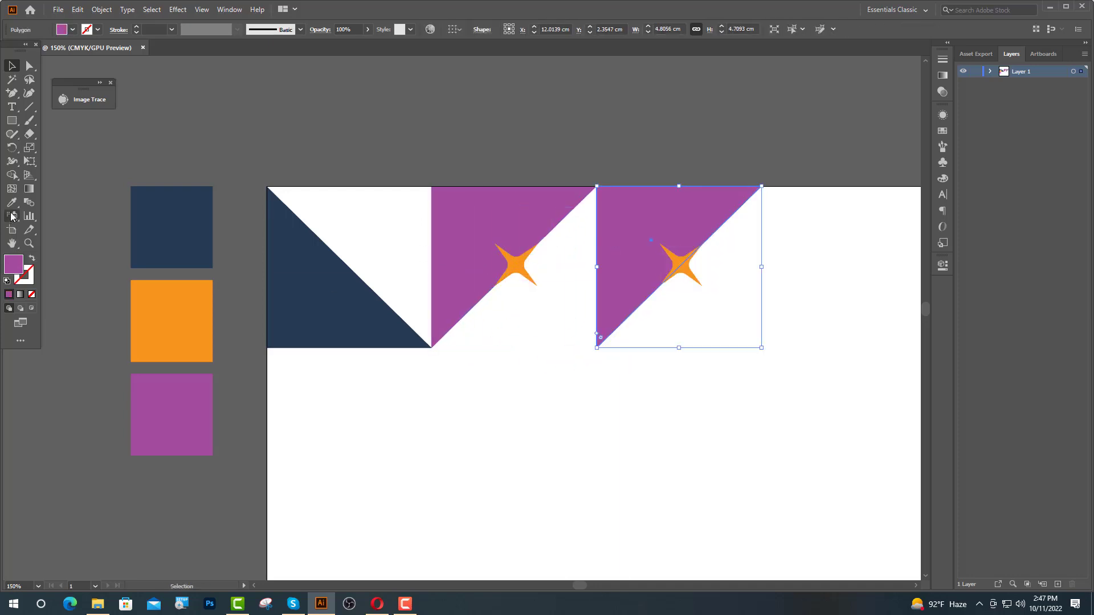
pyautogui.click(158, 317)
pyautogui.press('v')
pyautogui.click(685, 330)
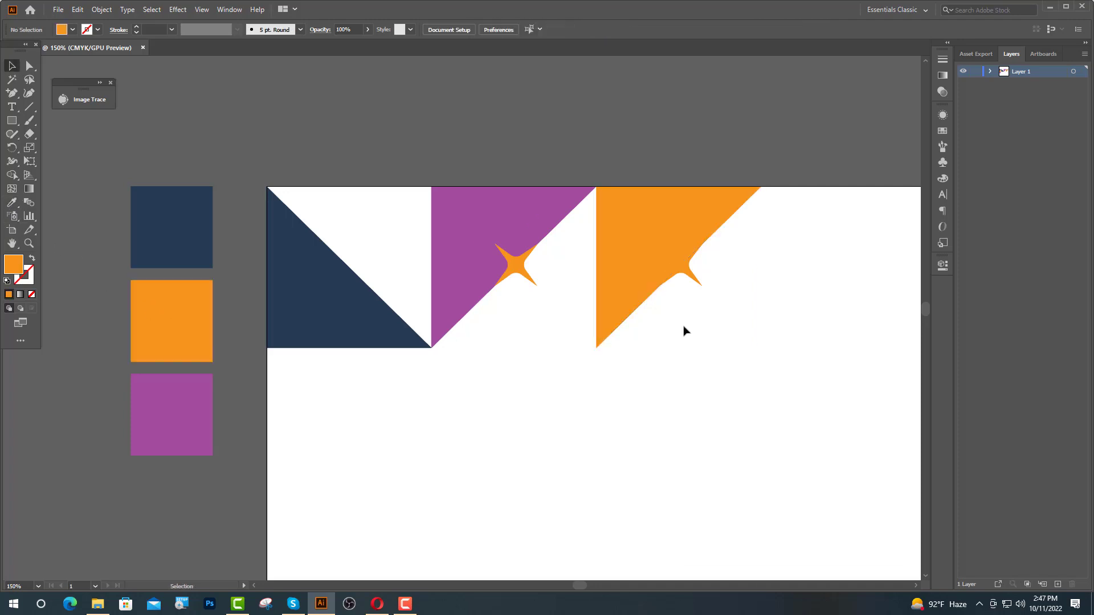
# - Recolour the star on the orange triangle with the navy swatch colour
pyautogui.click(690, 276)
pyautogui.press('i')
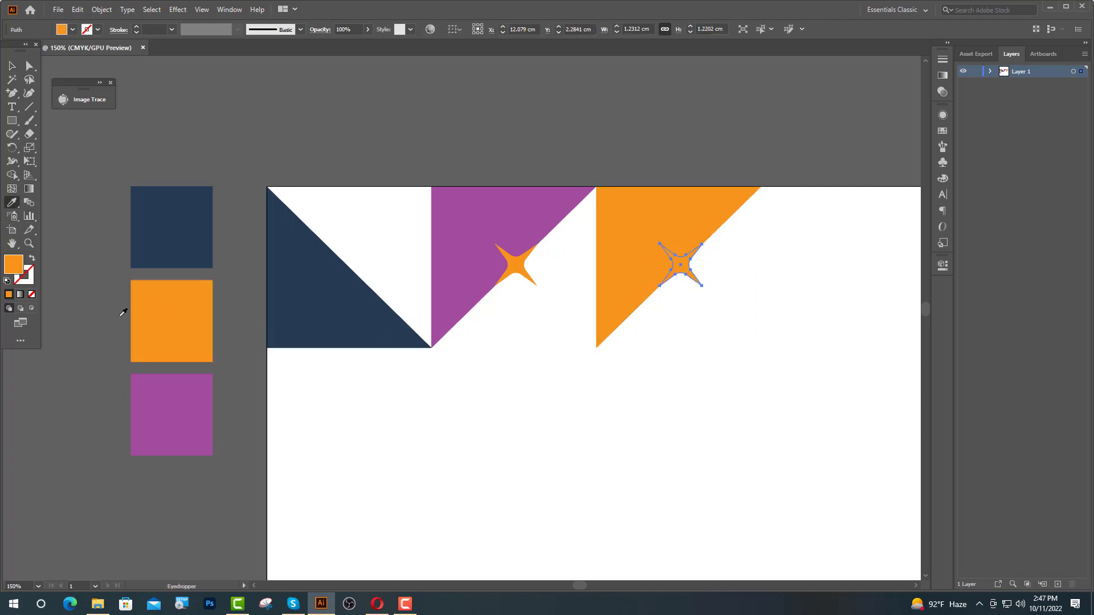
pyautogui.click(189, 403)
pyautogui.click(183, 239)
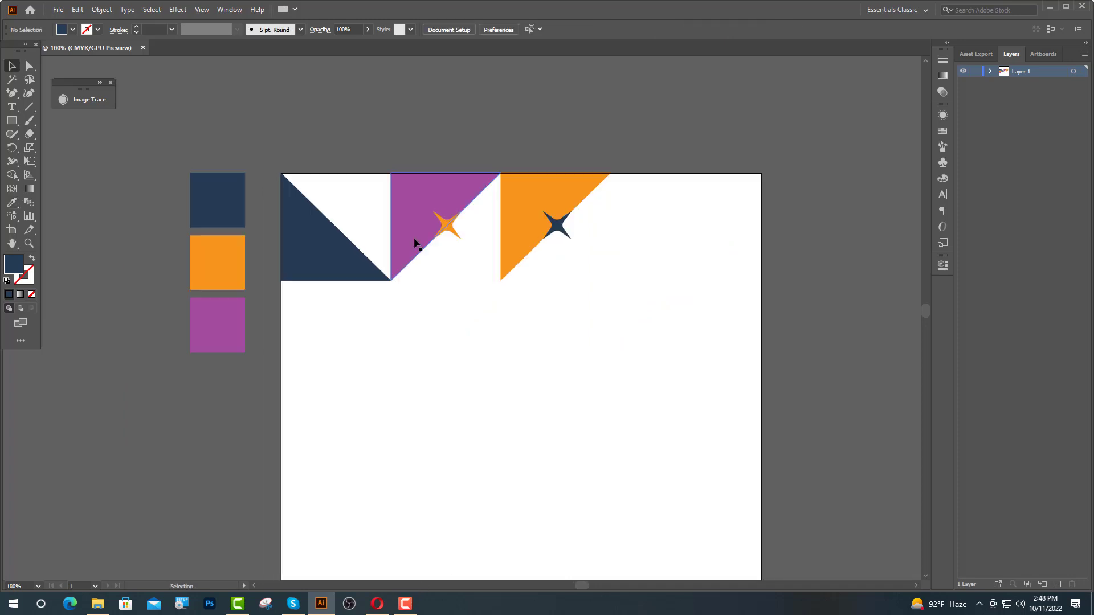
# - Copy the purple triangle without its star directly below the navy triangle and recolour the copy orange
pyautogui.click(414, 239)
pyautogui.click(480, 326)
pyautogui.moveTo(418, 237); pyautogui.dragTo(310, 344)
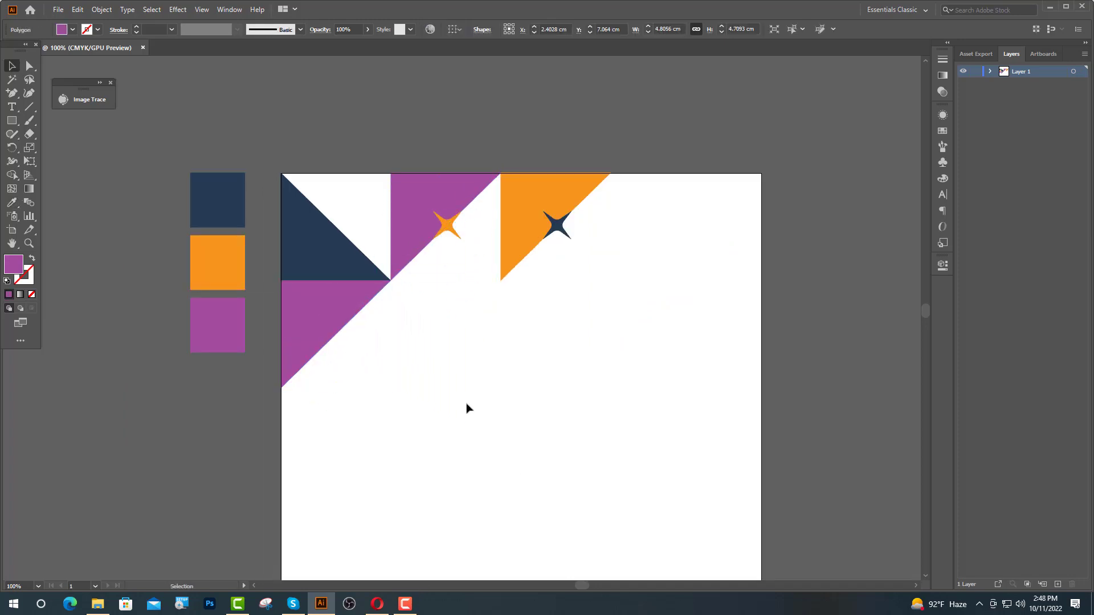
pyautogui.click(13, 206)
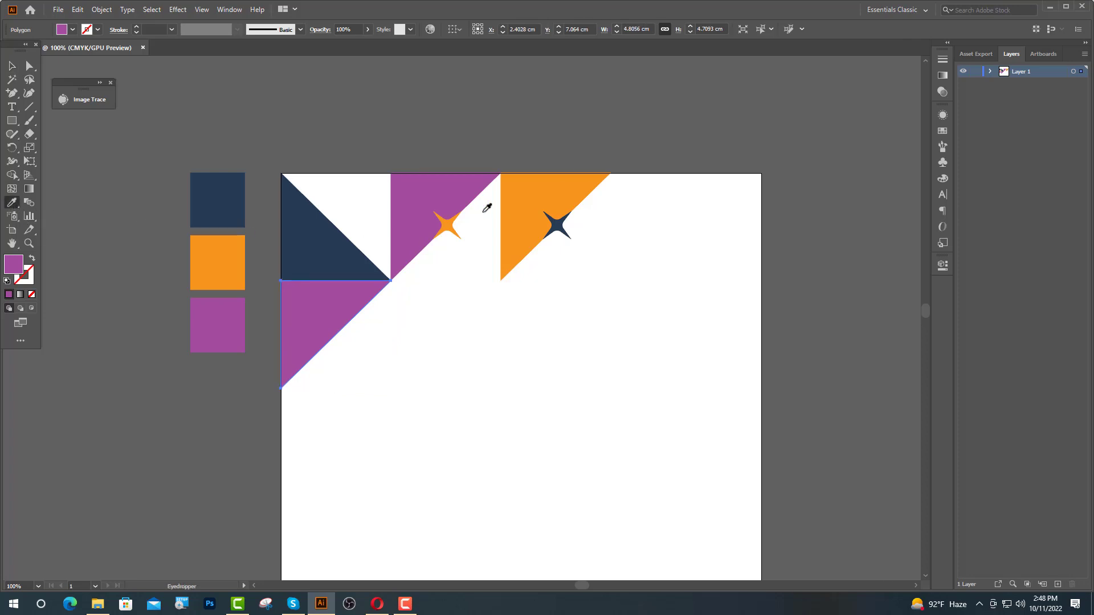
pyautogui.click(517, 198)
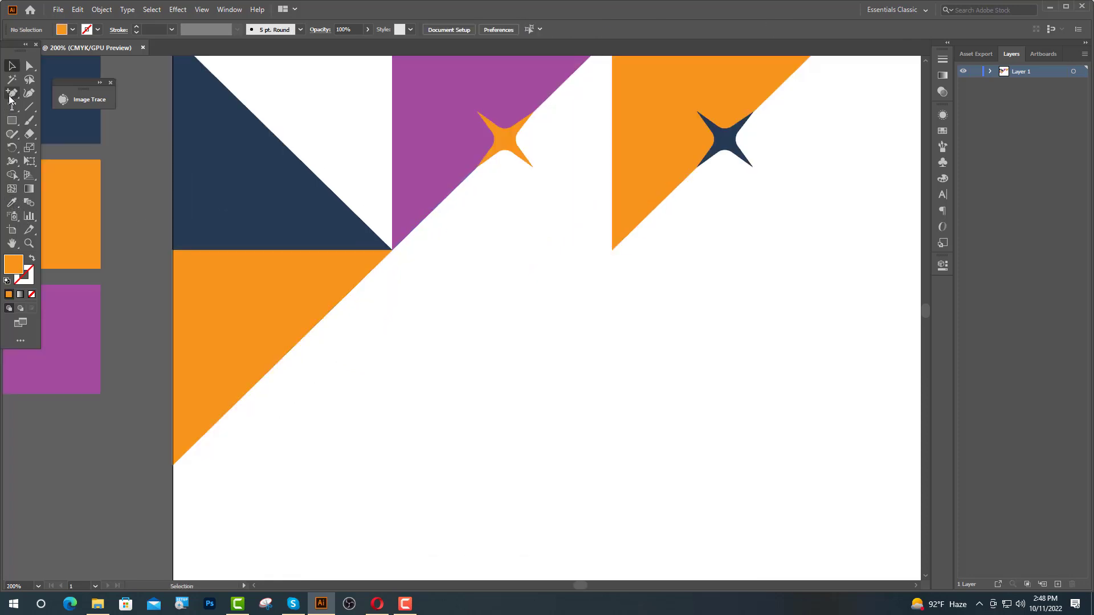
# - Draw a straight Pen line along the middle of the lower orange triangle's diagonal edge, spanning about 1.71 by 1.68 cm
pyautogui.rightClick(13, 95)
pyautogui.click(45, 94)
pyautogui.click(249, 389)
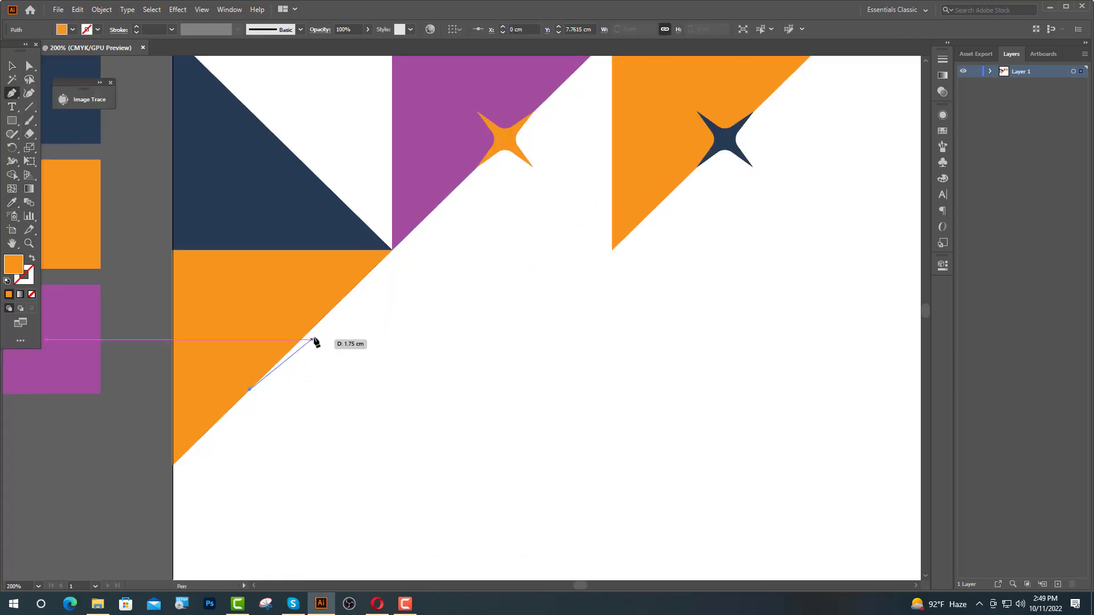
pyautogui.click(327, 312)
# - Give the line a navy stroke without fill and shift it down along the triangle's diagonal edge to centre it
pyautogui.hotkey('ctrl', '=')
pyautogui.hotkey('ctrl', '=')
pyautogui.click(12, 204)
pyautogui.click(48, 161)
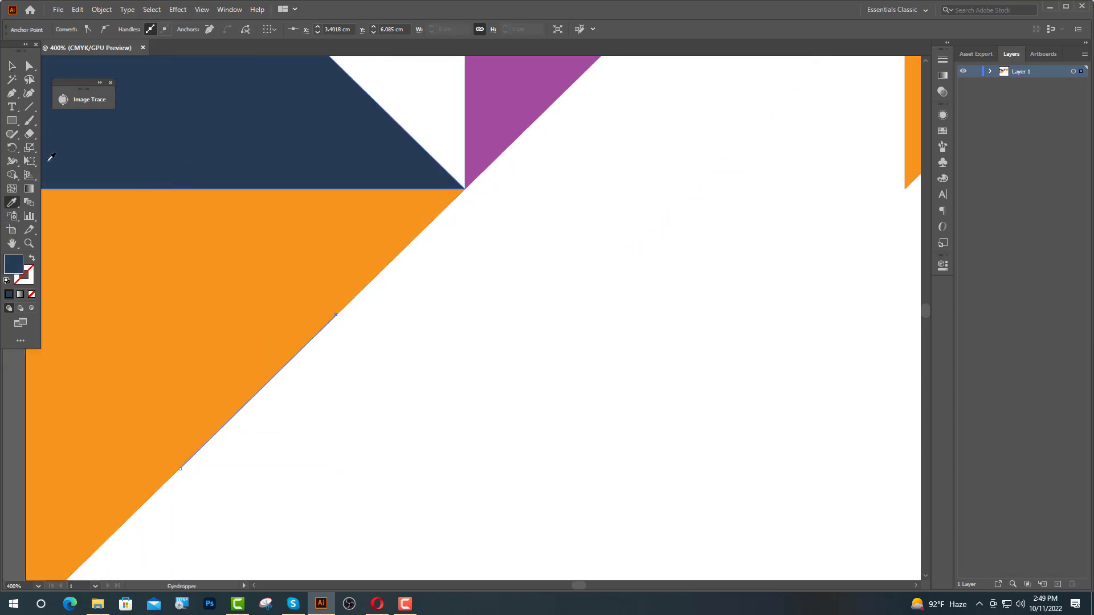
pyautogui.click(9, 69)
pyautogui.click(32, 258)
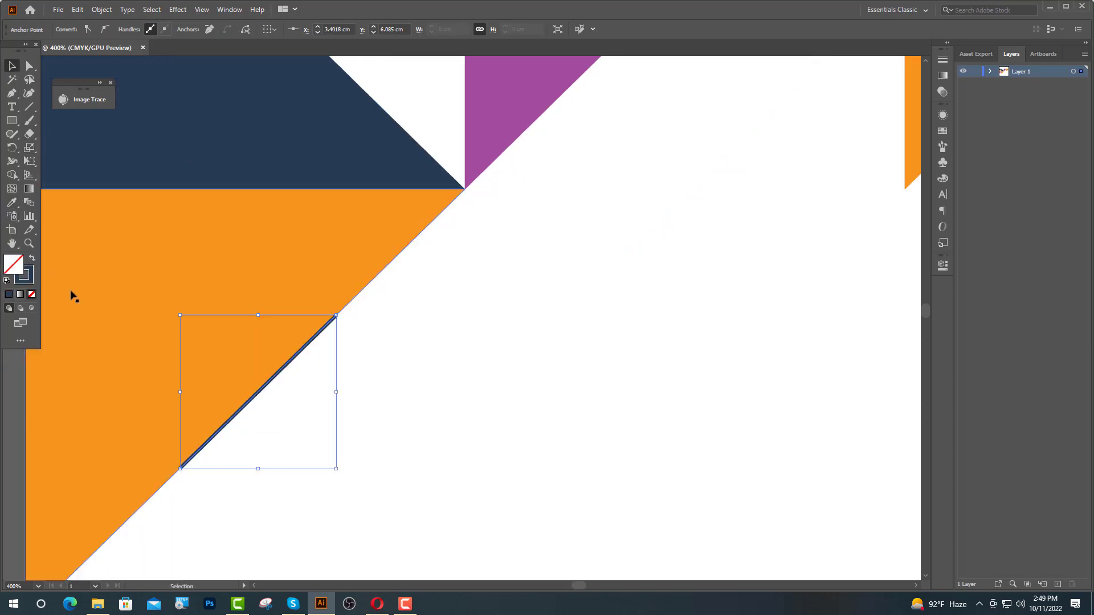
pyautogui.hotkey('ctrl', '-')
pyautogui.moveTo(326, 328); pyautogui.dragTo(308, 344)
# - Create a copy of the diagonal line reflected across the vertical axis so the two lines form an X
pyautogui.hotkey('ctrl', '+')
pyautogui.hotkey('ctrl', '+')
pyautogui.rightClick(334, 298)
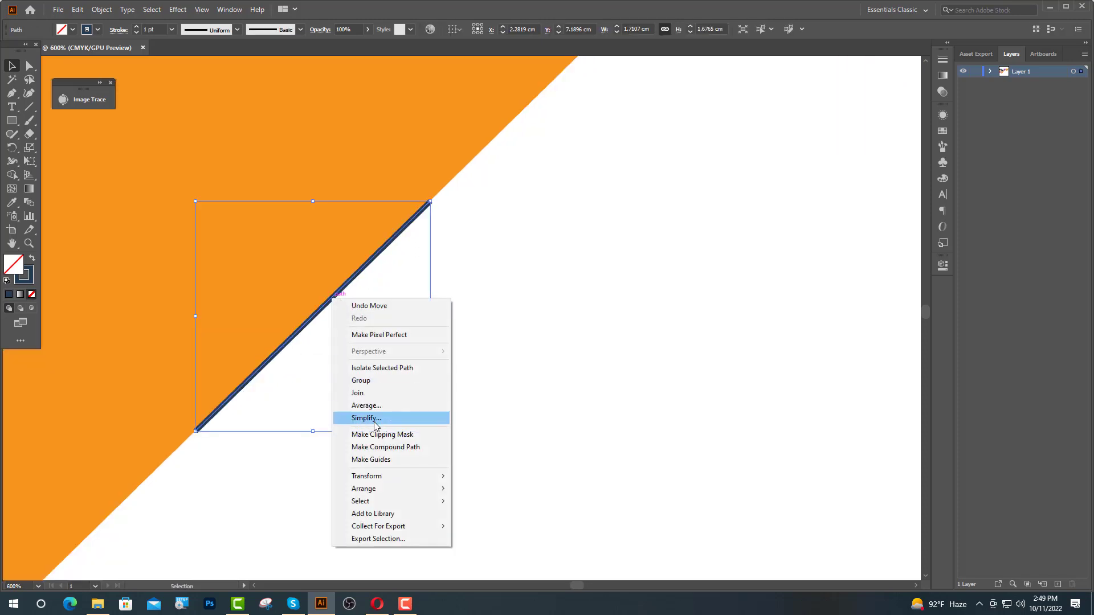
pyautogui.moveTo(410, 477)
pyautogui.click(478, 518)
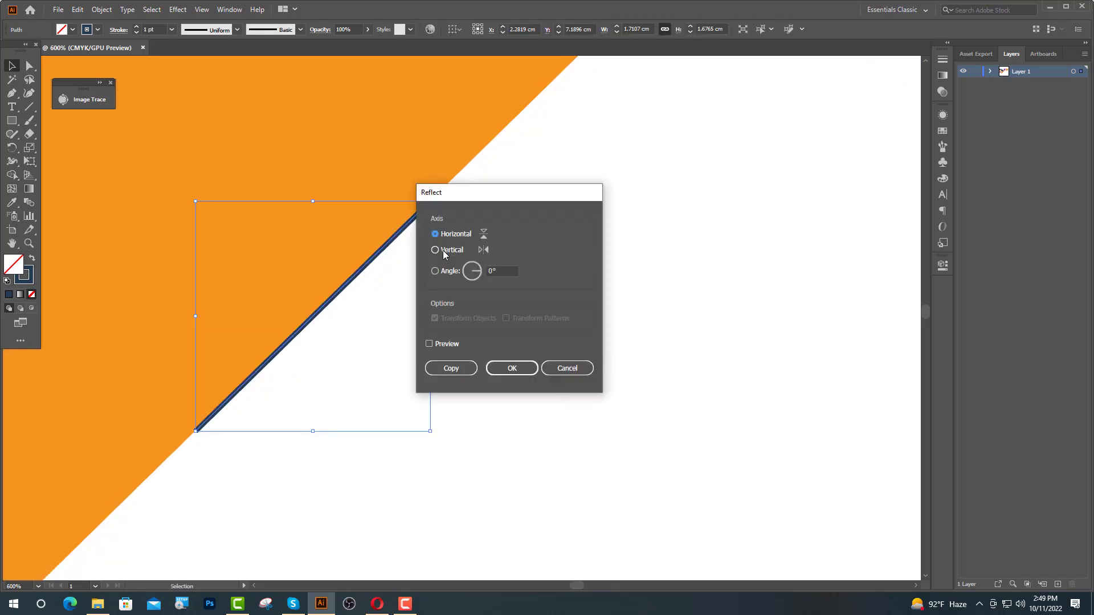
pyautogui.click(452, 368)
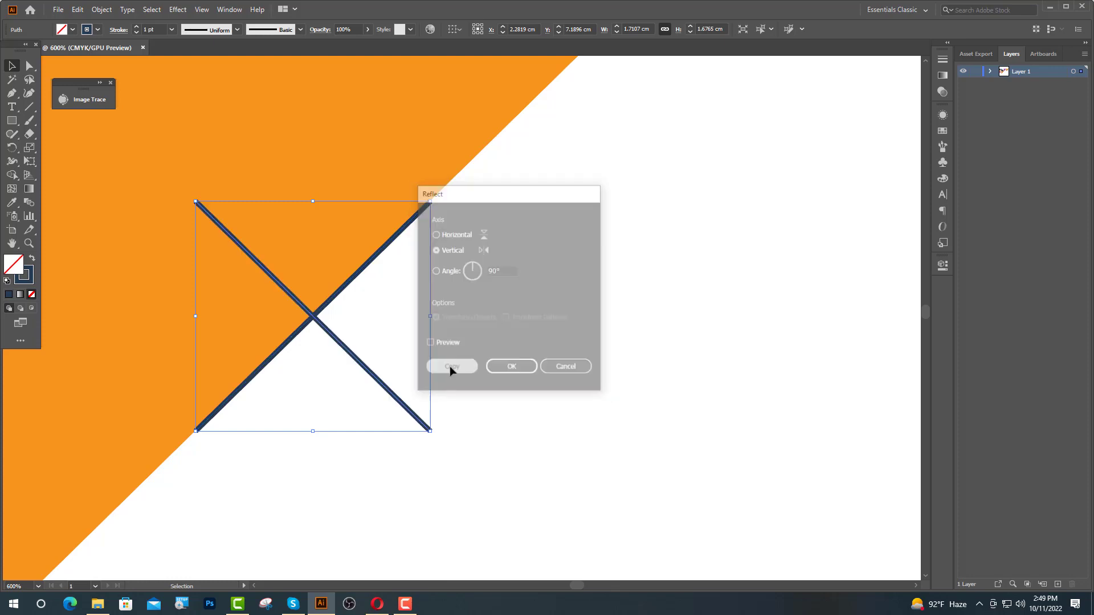
# - Draw a vertical Pen line about 2.05 cm long through the crossing point of the two diagonal lines
pyautogui.hotkey('ctrl', '-')
pyautogui.hotkey('ctrl', 'shift', 'a')
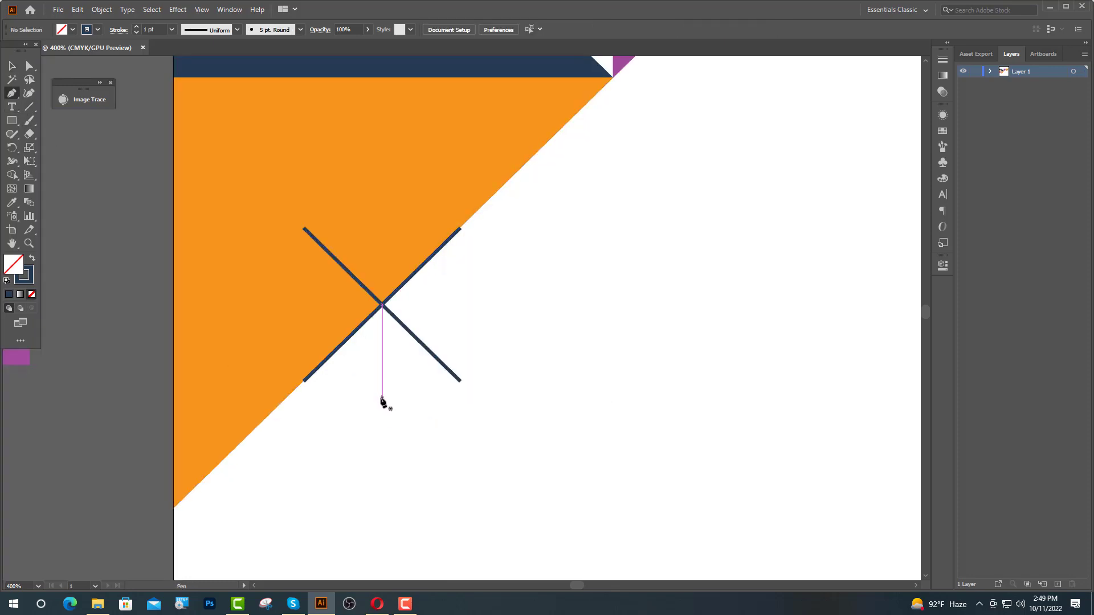
pyautogui.click(381, 398)
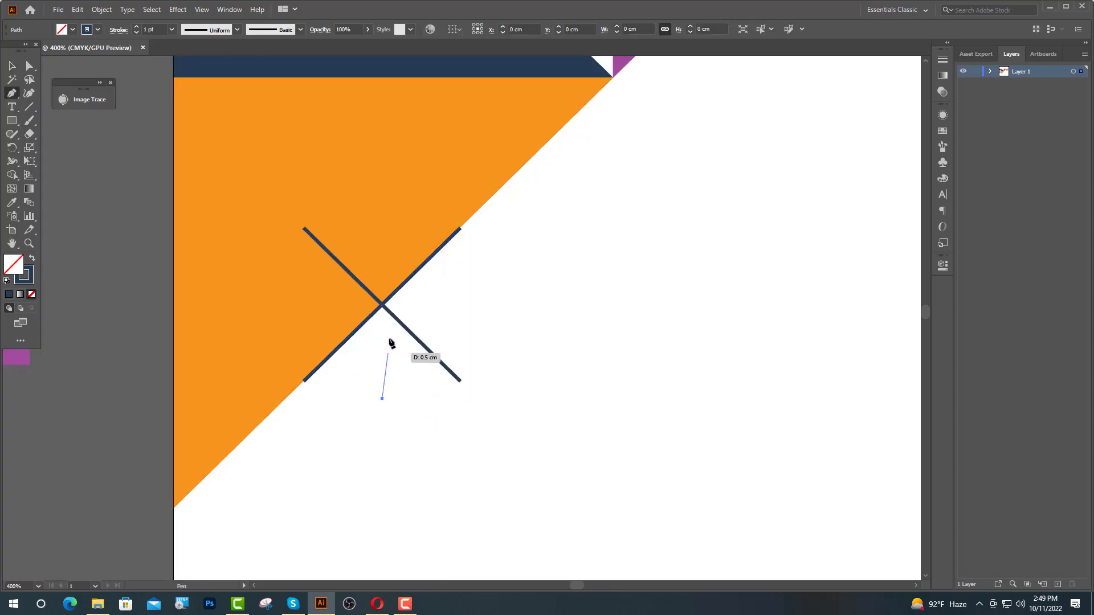
pyautogui.click(381, 214)
pyautogui.press('v')
pyautogui.hotkey('ctrl', 'shift', 'a')
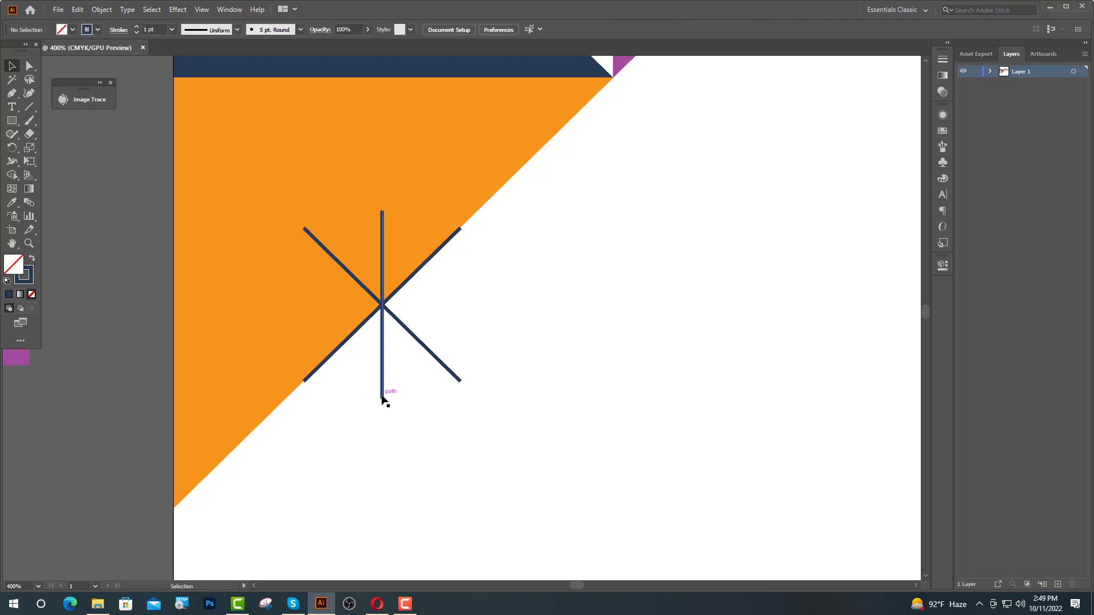
# - Copy the vertical line, rotate the copy 90° and centre it on the crossing, then group the lines of the star
pyautogui.moveTo(382, 399); pyautogui.dragTo(461, 392)
pyautogui.moveTo(461, 201); pyautogui.dragTo(344, 271)
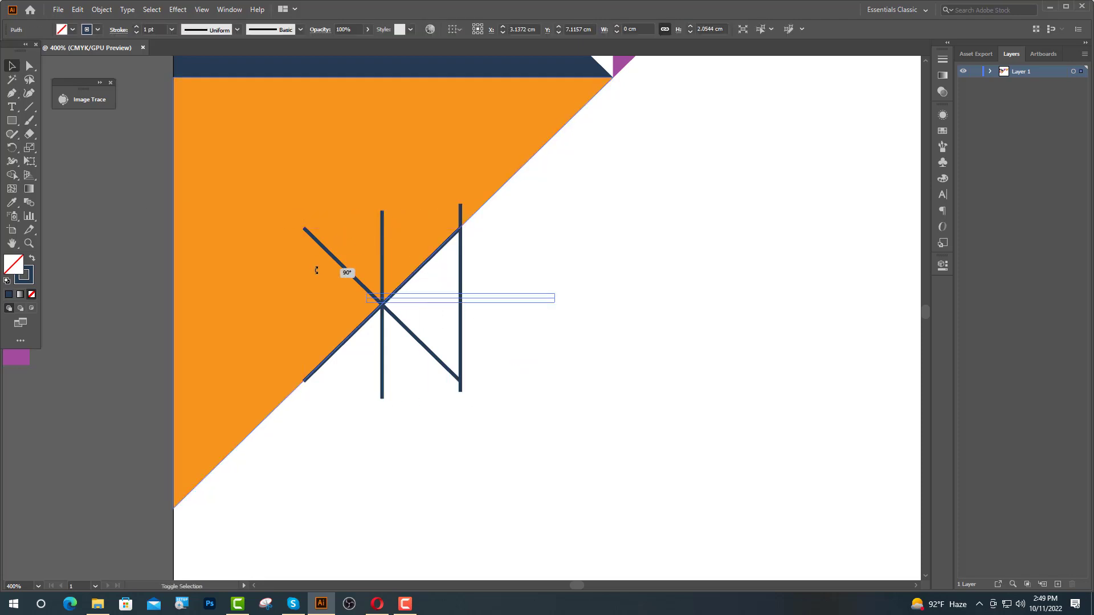
pyautogui.moveTo(465, 300); pyautogui.dragTo(386, 305)
pyautogui.click(562, 308)
pyautogui.scroll(-3, 488, 351)
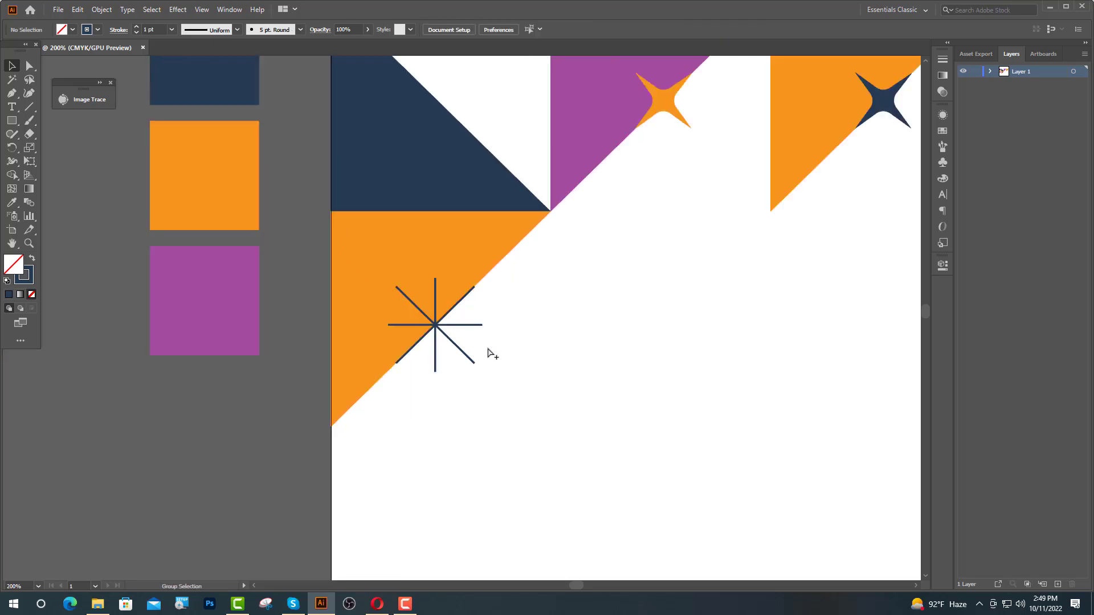
pyautogui.moveTo(489, 352); pyautogui.dragTo(376, 330)
# - Copy the lower orange triangle below it, shrink the copy to about 1.25 by 1.22 cm and recolour it with the purple swatch colour
pyautogui.moveTo(356, 262); pyautogui.dragTo(424, 444)
pyautogui.scroll(-2, 511, 410)
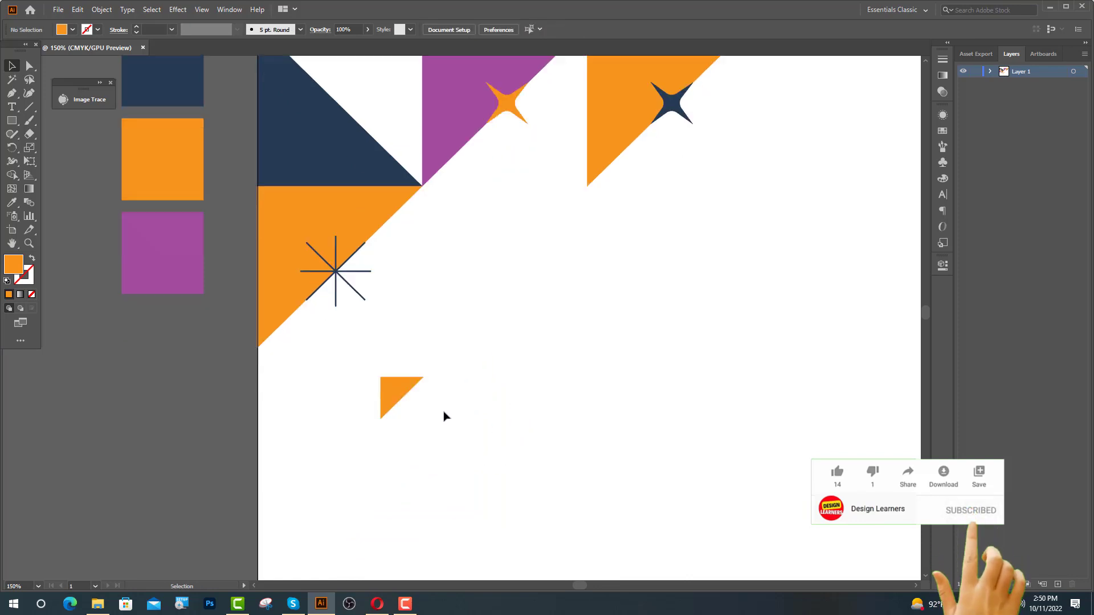
pyautogui.moveTo(391, 383); pyautogui.dragTo(411, 366)
pyautogui.click(12, 202)
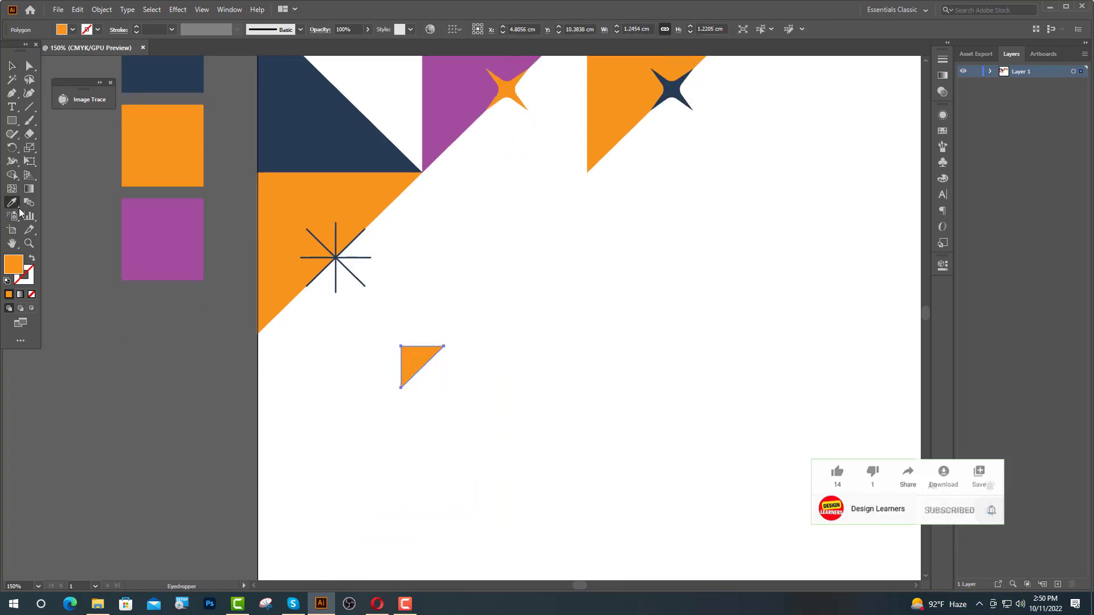
pyautogui.click(167, 228)
pyautogui.click(12, 66)
pyautogui.click(74, 142)
# - Draw a navy circle about 2.22 cm wide below the small purple triangle and swap its fill for a navy outline
pyautogui.moveTo(17, 121); pyautogui.dragTo(46, 156)
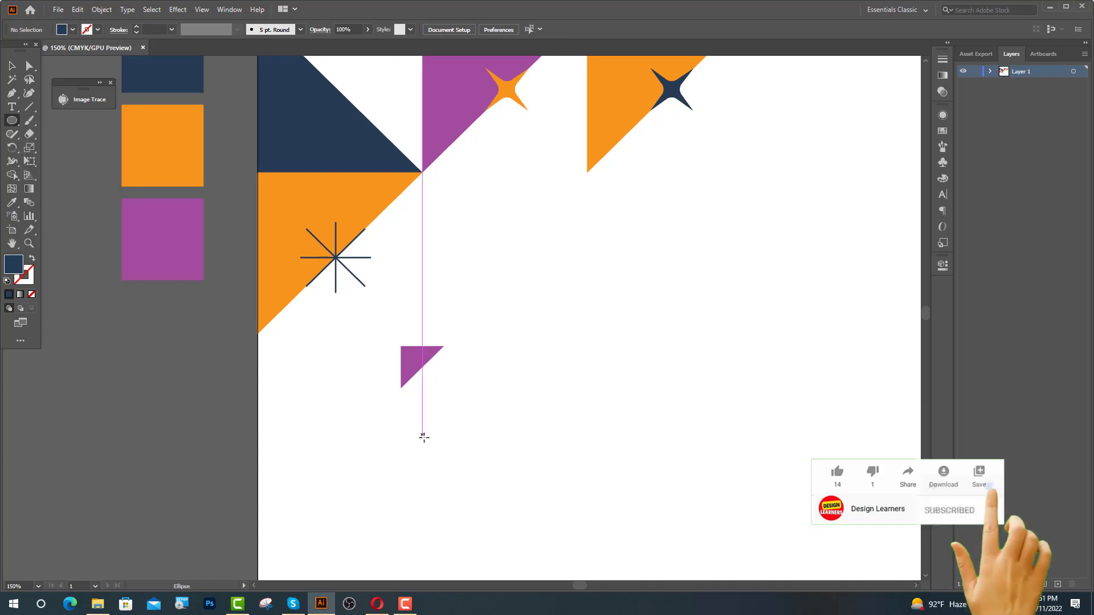
pyautogui.moveTo(422, 440); pyautogui.dragTo(461, 479)
pyautogui.press('v')
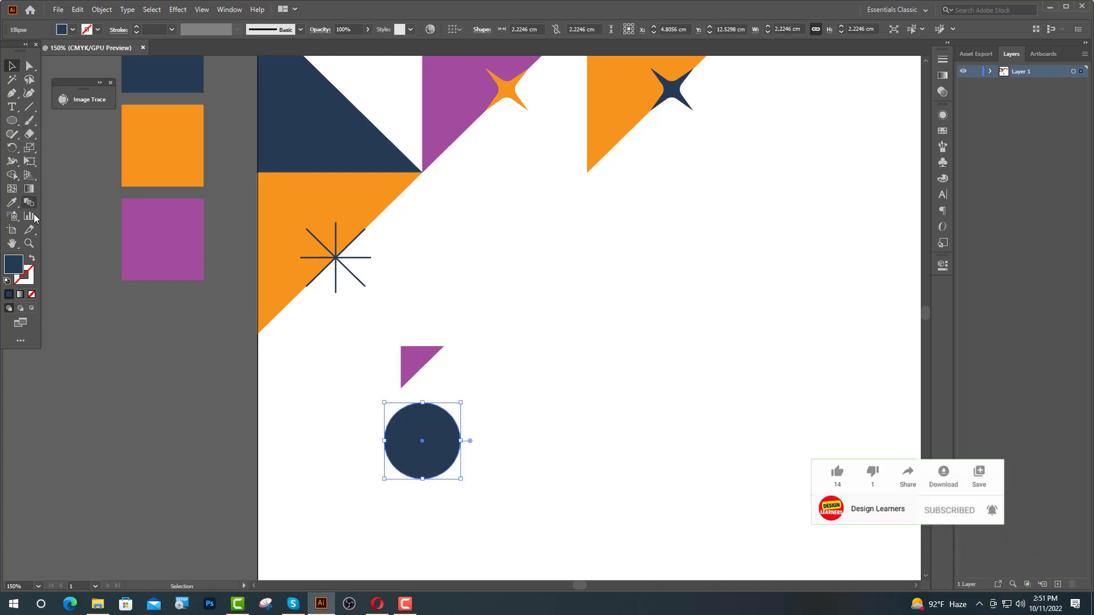
pyautogui.click(32, 258)
# - Shrink the outlined circle around its centre until it is narrower than the small purple triangle
pyautogui.moveTo(422, 402); pyautogui.dragTo(426, 406)
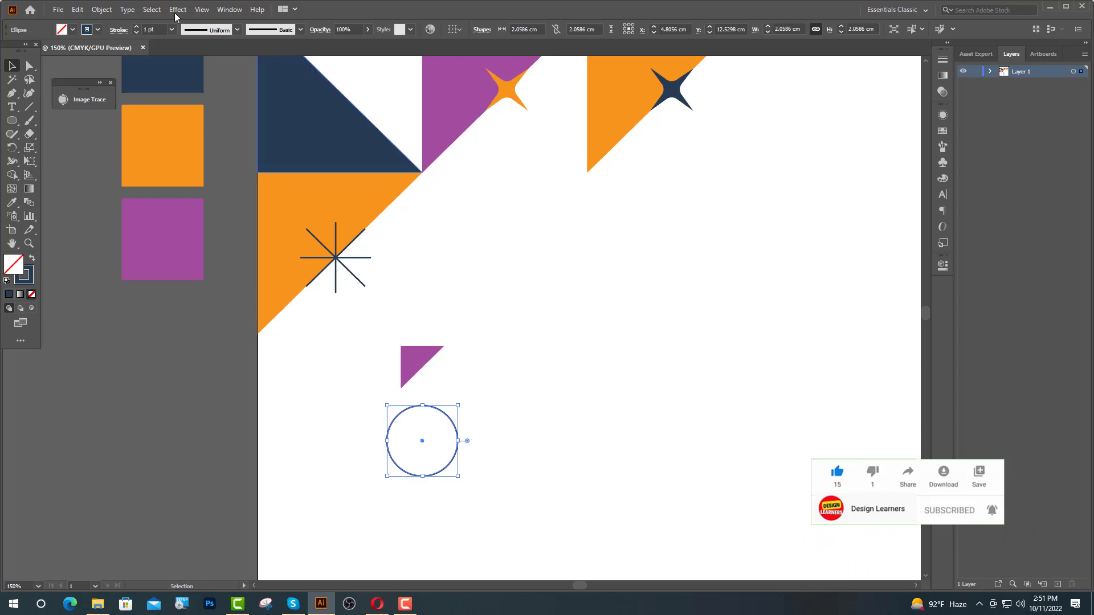
pyautogui.hotkey('ctrl', '-')
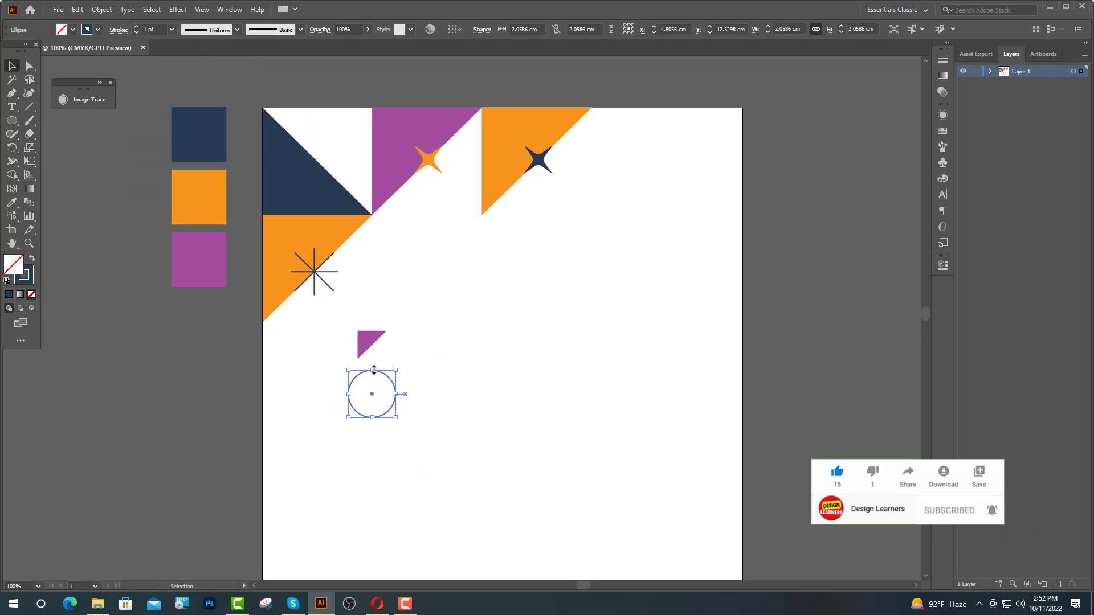
pyautogui.moveTo(374, 370); pyautogui.dragTo(372, 378)
pyautogui.click(426, 398)
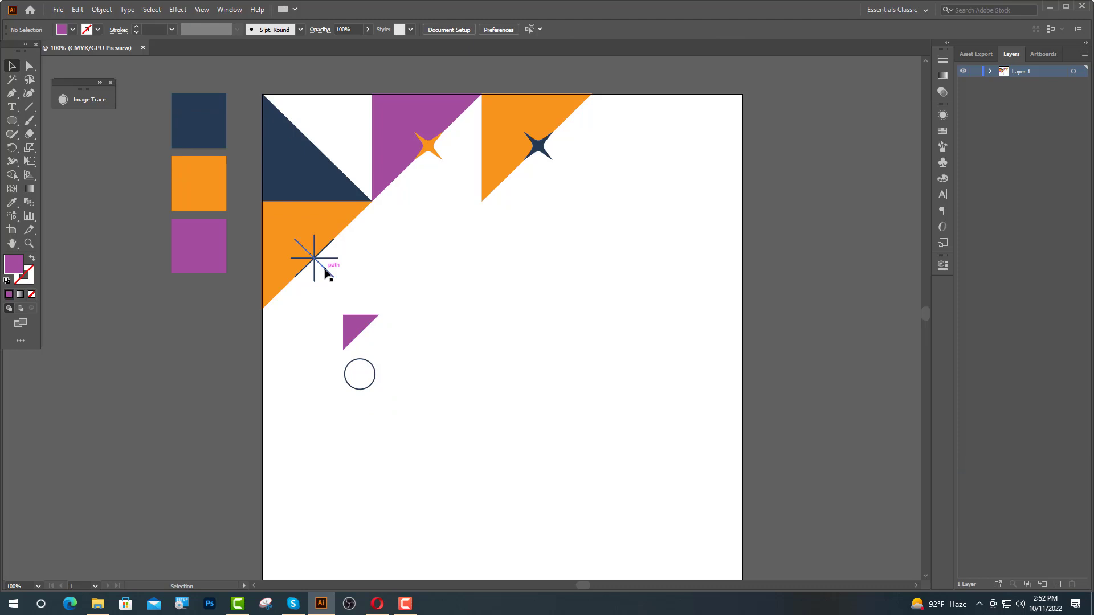
# - Copy the line star to the upper-right area of the artboard and shrink the copy to about 1.26 cm wide
pyautogui.moveTo(327, 275); pyautogui.dragTo(684, 219)
pyautogui.moveTo(671, 184); pyautogui.dragTo(701, 196)
pyautogui.click(736, 211)
pyautogui.click(749, 202)
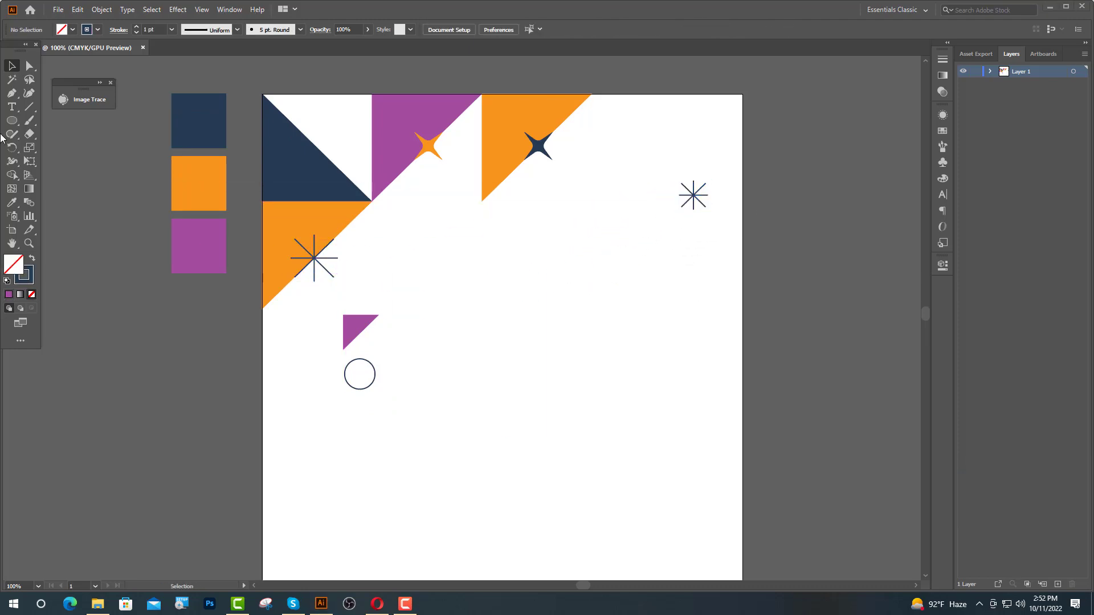
# - Draw a square about 2.84 cm wide below the small line star and fill it with the navy swatch colour
pyautogui.moveTo(17, 124)
pyautogui.mouseDown()
pyautogui.moveTo(46, 146)
pyautogui.moveTo(49, 118)
pyautogui.mouseUp()
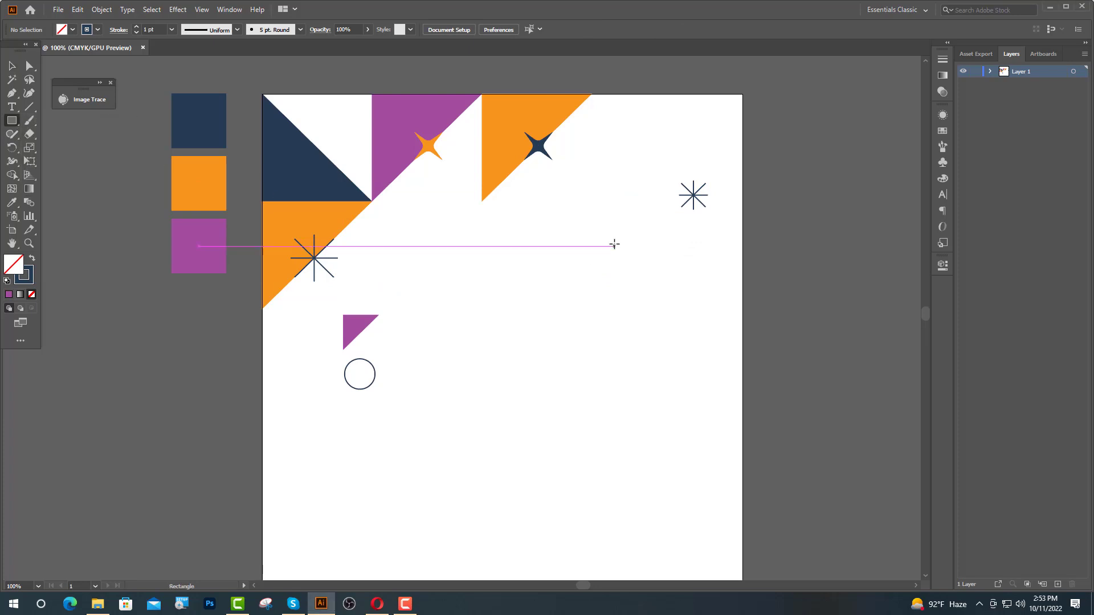
pyautogui.moveTo(650, 218)
pyautogui.mouseDown()
pyautogui.moveTo(707, 251)
pyautogui.moveTo(716, 274)
pyautogui.mouseUp()
pyautogui.click(13, 204)
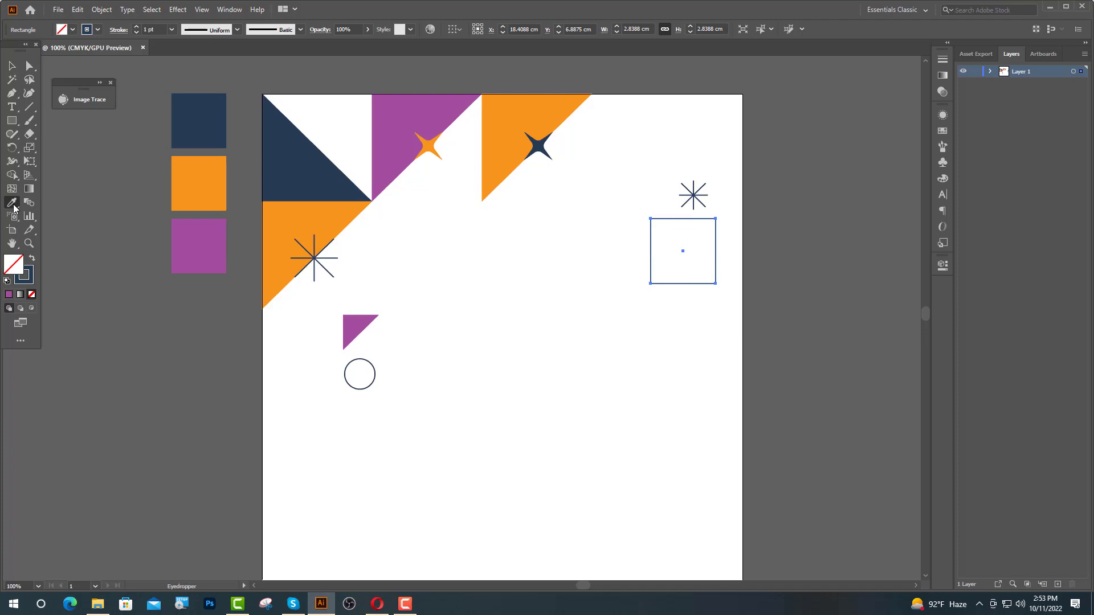
pyautogui.click(192, 133)
pyautogui.press('v')
# - Move the navy square to the artboard's right edge and place a copy diagonally up-left, touching it corner to corner
pyautogui.hotkey('ctrl', '=')
pyautogui.hotkey('ctrl', '=')
pyautogui.moveTo(624, 299); pyautogui.dragTo(677, 294)
pyautogui.moveTo(675, 297); pyautogui.dragTo(542, 169)
pyautogui.hotkey('ctrl', '-')
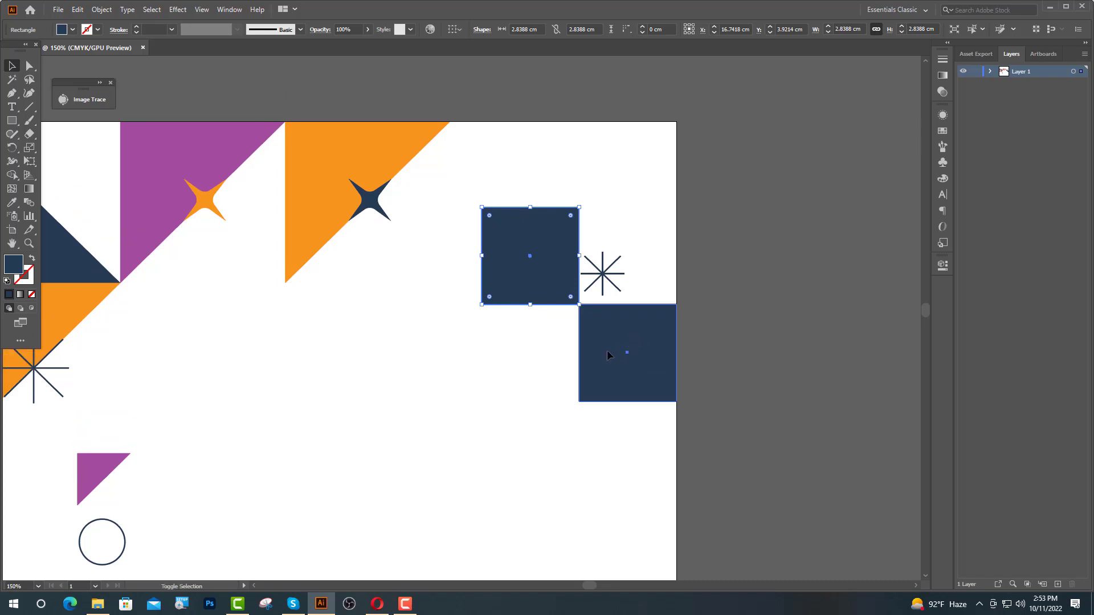
# - Scale both navy squares to about 2.61 cm and reposition the pair lower, with the bottom square against the artboard's right edge
pyautogui.keyDown('shift'); pyautogui.click(608, 355); pyautogui.keyUp('shift')
pyautogui.press('Down')
pyautogui.press('Down')
pyautogui.press('Down')
pyautogui.press('Down')
pyautogui.press('Down')
pyautogui.press('Down')
pyautogui.press('Down')
pyautogui.press('Down')
pyautogui.press('Down')
pyautogui.press('Down')
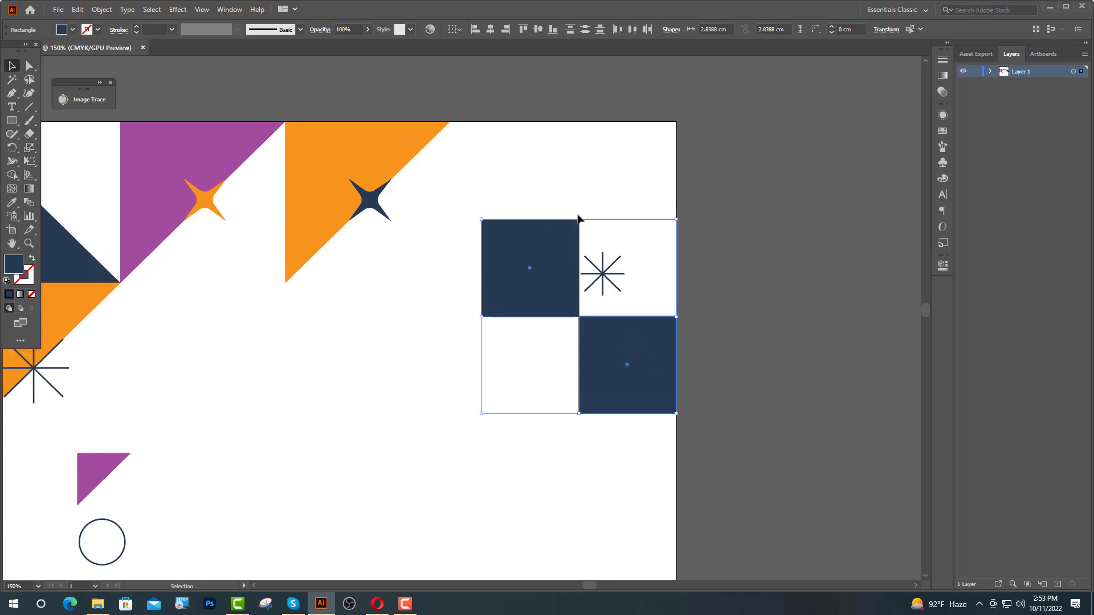
pyautogui.moveTo(577, 219); pyautogui.dragTo(585, 234)
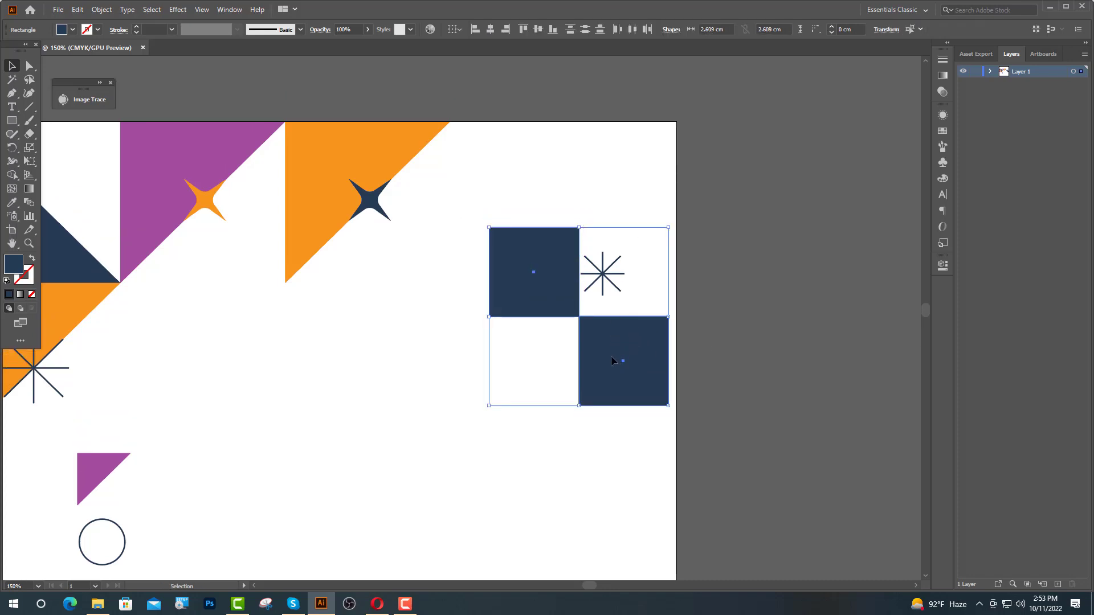
pyautogui.moveTo(611, 355); pyautogui.dragTo(618, 372)
# - Nudge the small line star right and down into the empty space beside the upper navy square
pyautogui.click(615, 276)
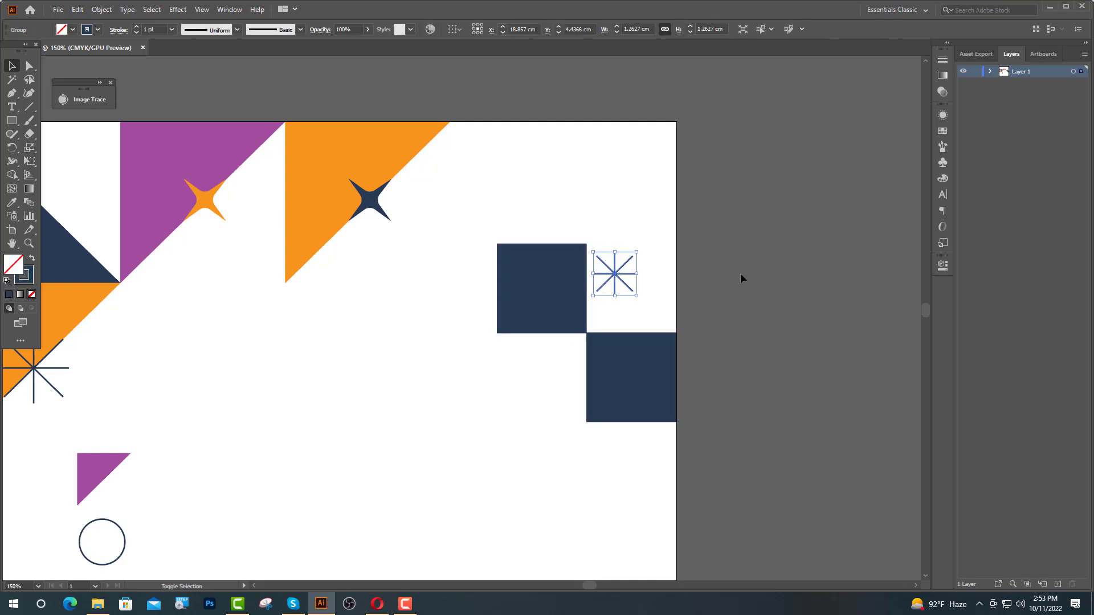
pyautogui.press('Right')
pyautogui.press('Right')
pyautogui.press('Right')
pyautogui.press('Right')
pyautogui.press('Right')
pyautogui.press('Down')
pyautogui.press('Down')
pyautogui.press('Down')
pyautogui.press('Down')
pyautogui.press('Down')
pyautogui.press('Down')
pyautogui.press('Down')
pyautogui.press('Down')
pyautogui.press('Down')
pyautogui.press('Down')
pyautogui.hotkey('ctrl', 'shift', 'a')
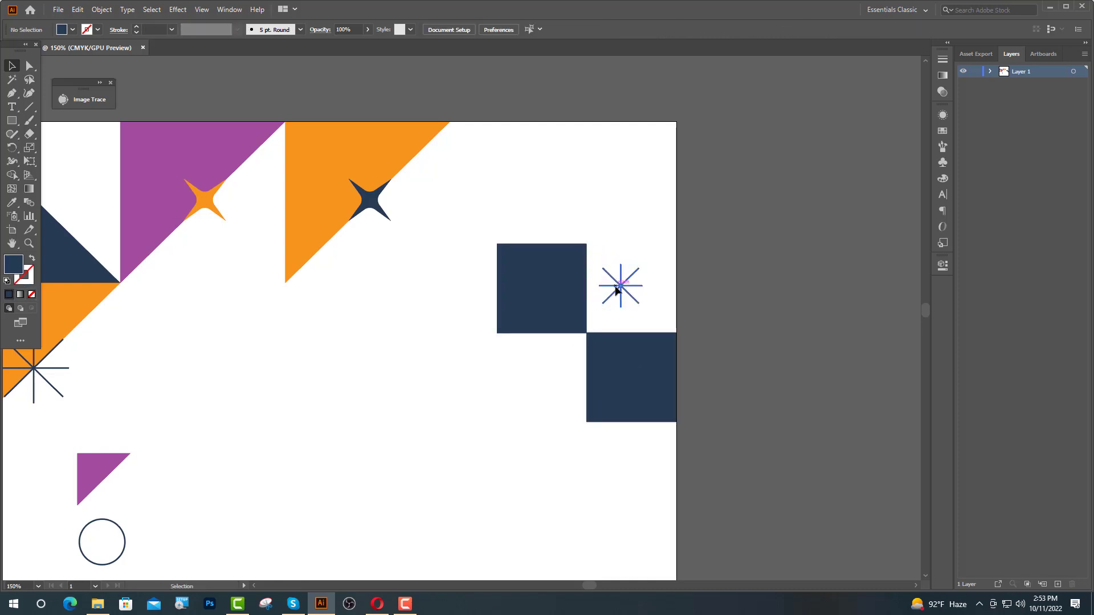
# - Align the small line star's vertical centre to the upper navy square, keeping the square fixed as the key object
pyautogui.click(616, 288)
pyautogui.keyDown('shift'); pyautogui.click(566, 289); pyautogui.keyUp('shift')
pyautogui.click(566, 288)
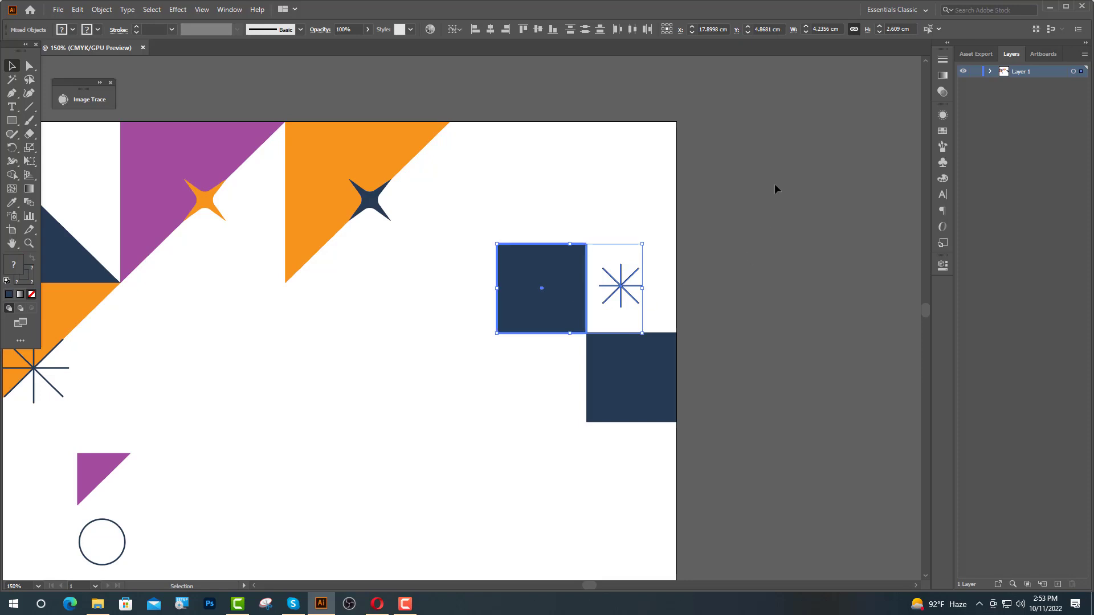
pyautogui.click(539, 30)
pyautogui.click(730, 256)
# - Fully round all corners of the upper navy square except the bottom-right one to form a teardrop shape
pyautogui.click(554, 278)
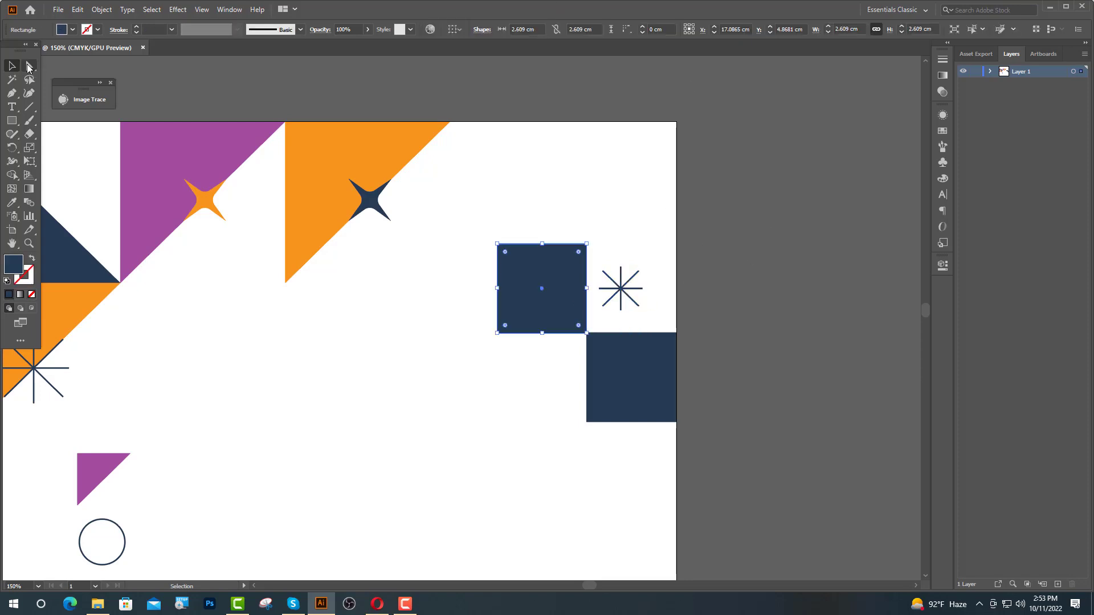
pyautogui.click(30, 67)
pyautogui.click(754, 142)
pyautogui.click(498, 244)
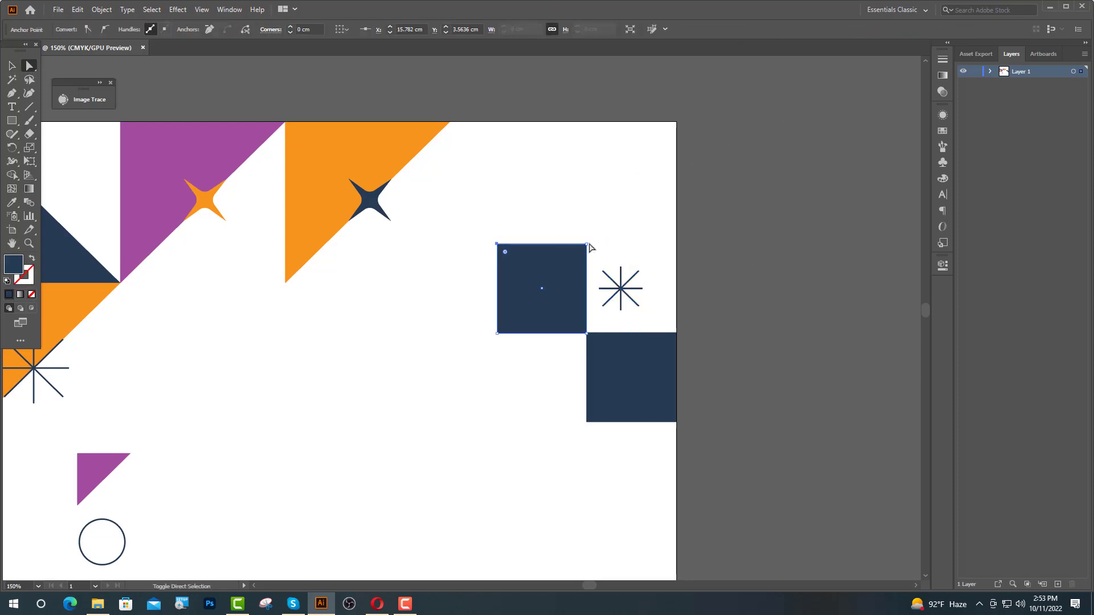
pyautogui.keyDown('shift'); pyautogui.click(586, 244); pyautogui.keyUp('shift')
pyautogui.keyDown('shift'); pyautogui.click(498, 332); pyautogui.keyUp('shift')
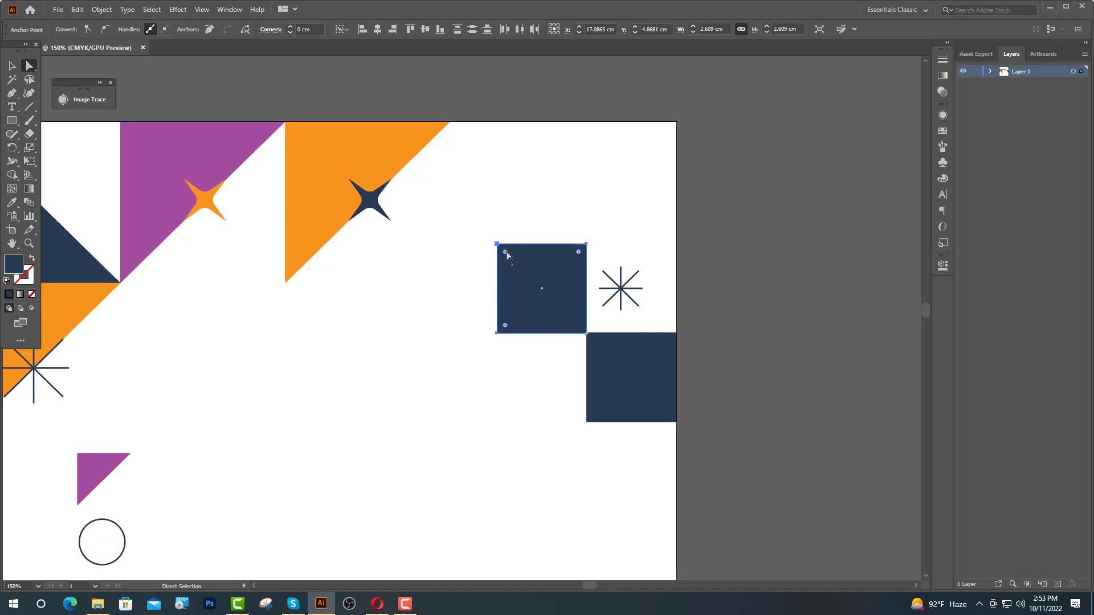
pyautogui.moveTo(507, 255); pyautogui.dragTo(502, 285)
pyautogui.press('v')
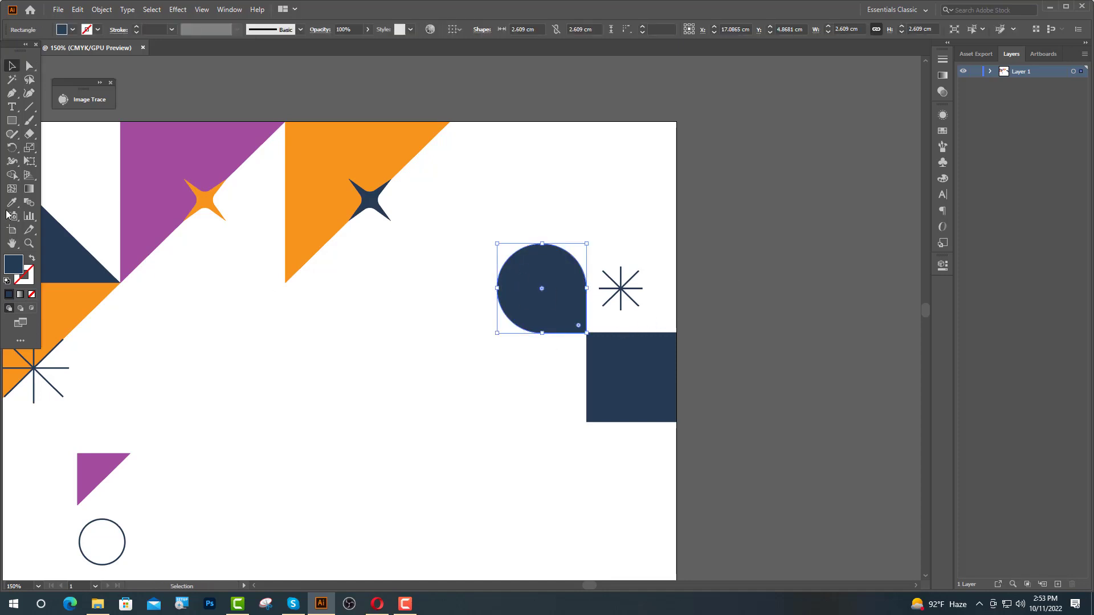
# - Recolour the teardrop shape with the purple triangle's colour, then with the orange triangle's colour
pyautogui.click(11, 204)
pyautogui.click(176, 168)
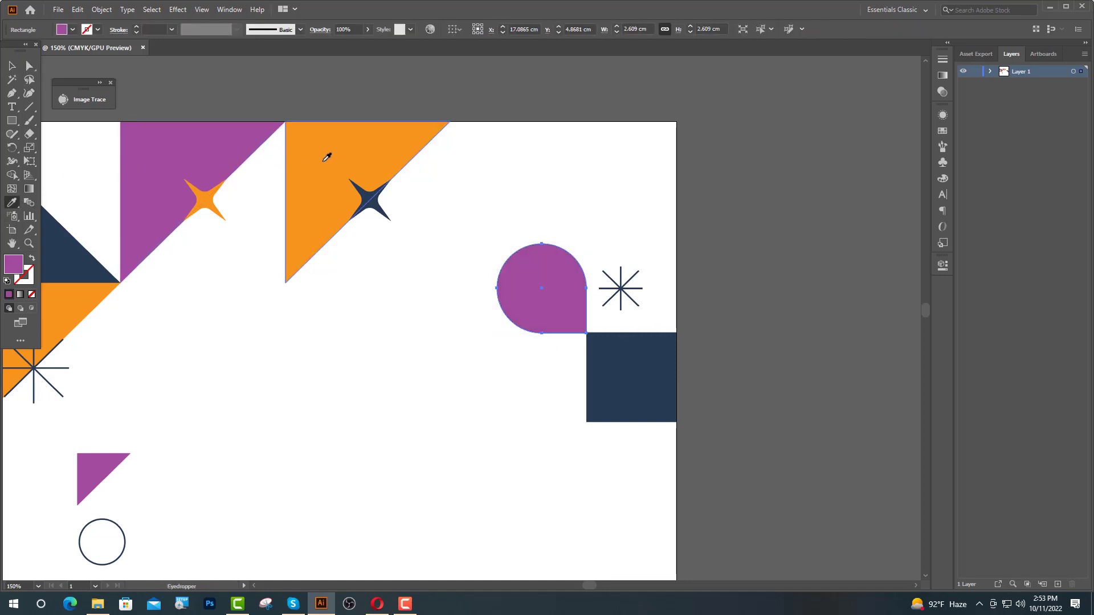
pyautogui.click(296, 166)
pyautogui.hotkey('ctrl', 'shift', 'a')
# - Create a three-sided polygon with a 1.7639 cm radius and place it inside the teardrop, pointing left at about 1.0 by 1.15 cm
pyautogui.moveTo(12, 121); pyautogui.dragTo(53, 163)
pyautogui.click(428, 303)
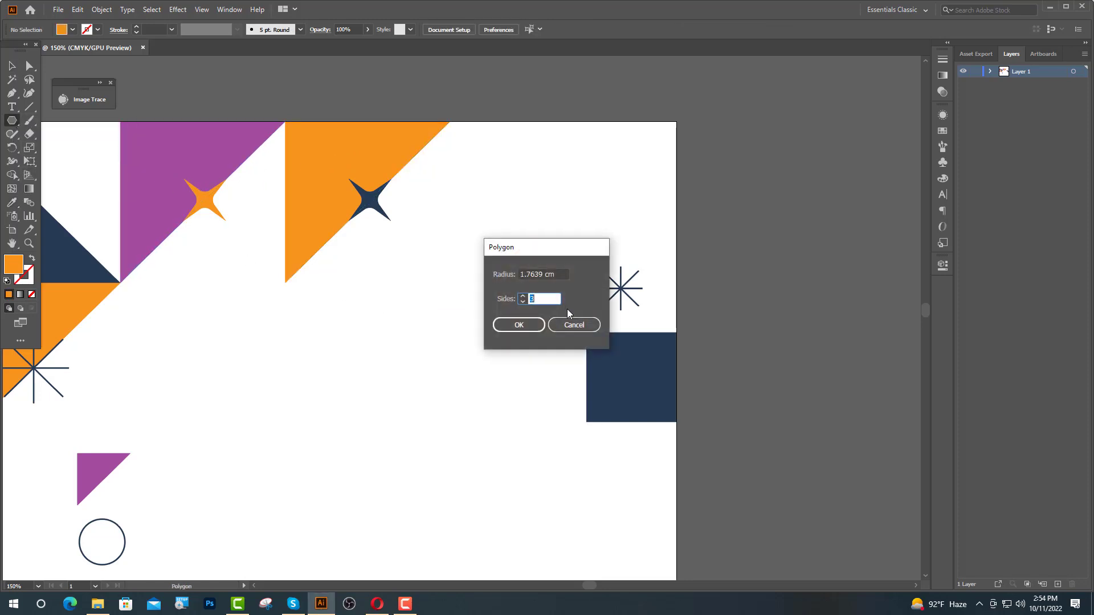
pyautogui.click(519, 326)
pyautogui.press('v')
pyautogui.moveTo(480, 242); pyautogui.dragTo(542, 291)
# - Fill the small triangle in the teardrop with white and align it to the teardrop's vertical centre
pyautogui.press('i')
pyautogui.click(114, 249)
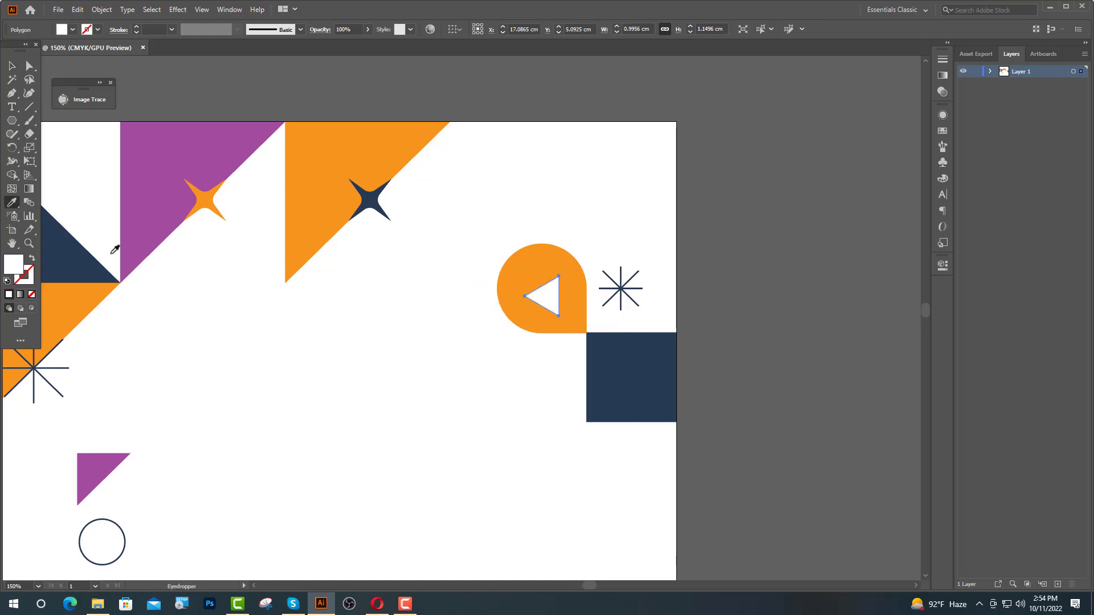
pyautogui.press('v')
pyautogui.click(571, 310)
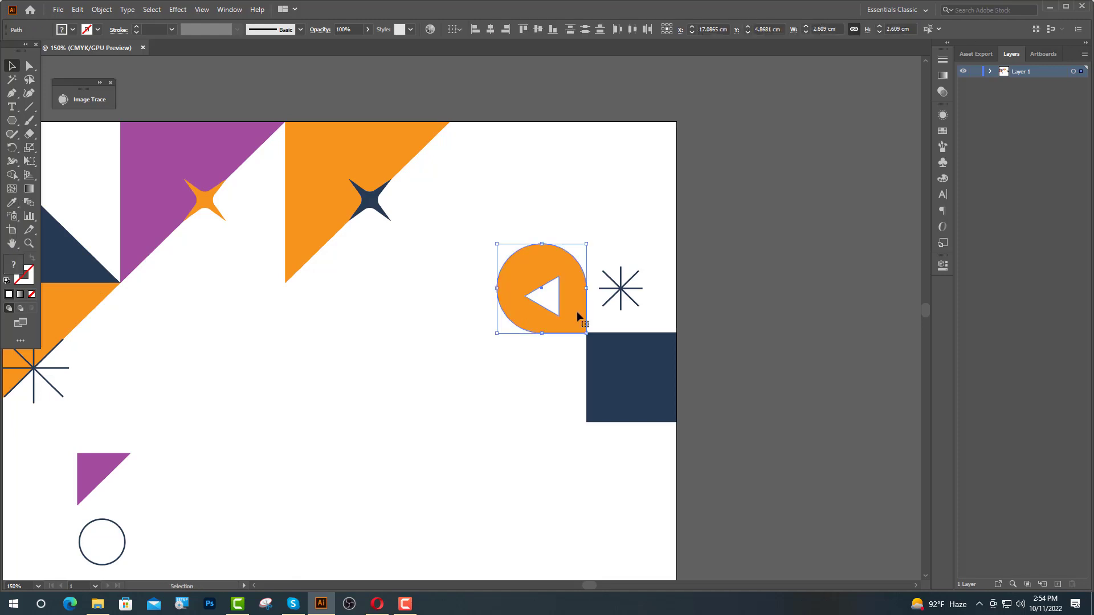
pyautogui.click(538, 30)
# - Copy the white triangle onto the navy square and centre it there
pyautogui.moveTo(555, 302); pyautogui.dragTo(628, 383)
pyautogui.keyDown('shift'); pyautogui.click(665, 369); pyautogui.keyUp('shift')
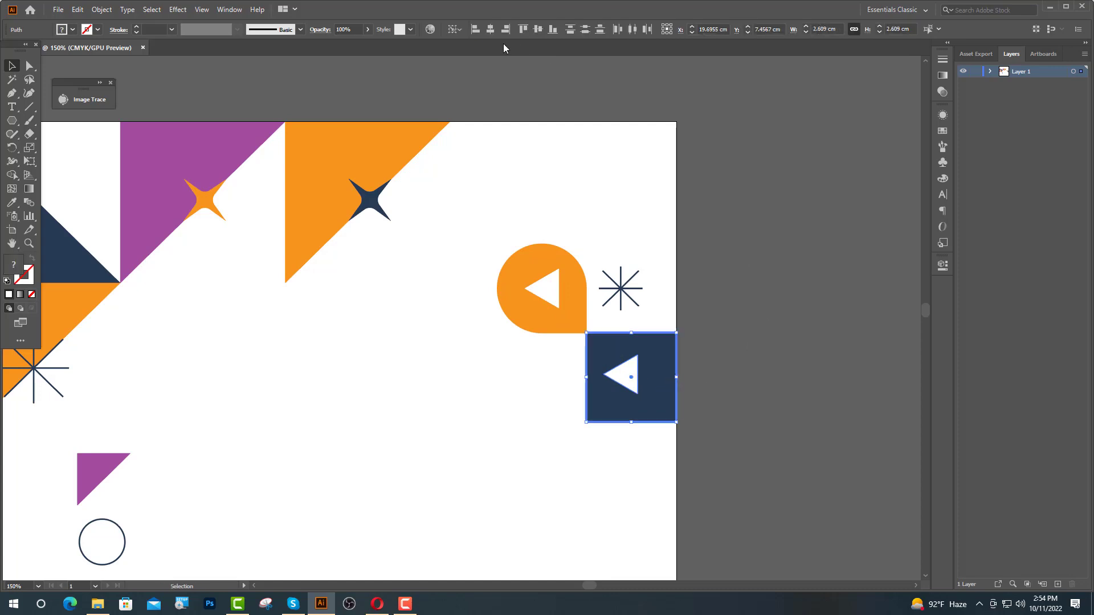
pyautogui.click(492, 30)
# - Recolour the teardrop shape with the large purple triangle's colour
pyautogui.click(531, 325)
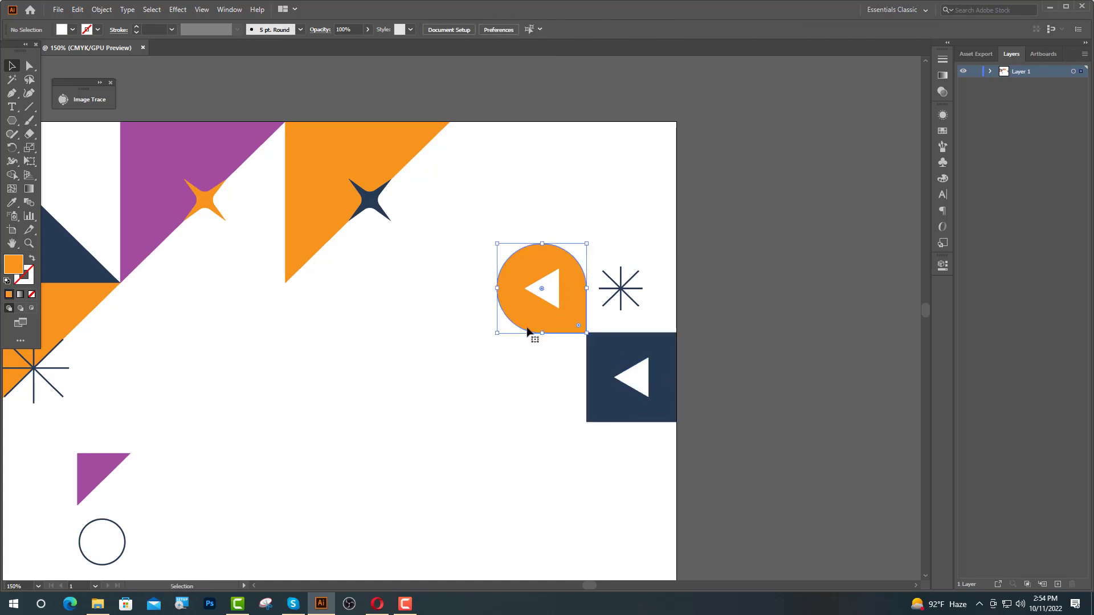
pyautogui.click(11, 203)
pyautogui.click(142, 171)
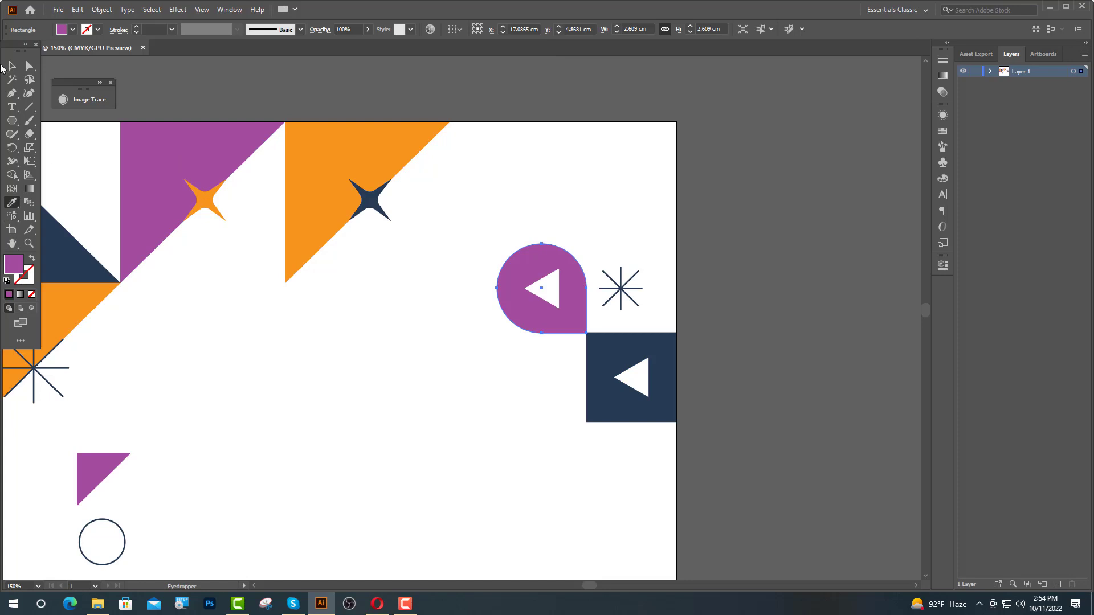
# - Add the text LOGO NAME in Cambria Bold near the artboard's upper-right corner, beside the orange triangle
pyautogui.click(6, 67)
pyautogui.hotkey('ctrl', 'shift', 'a')
pyautogui.press('t')
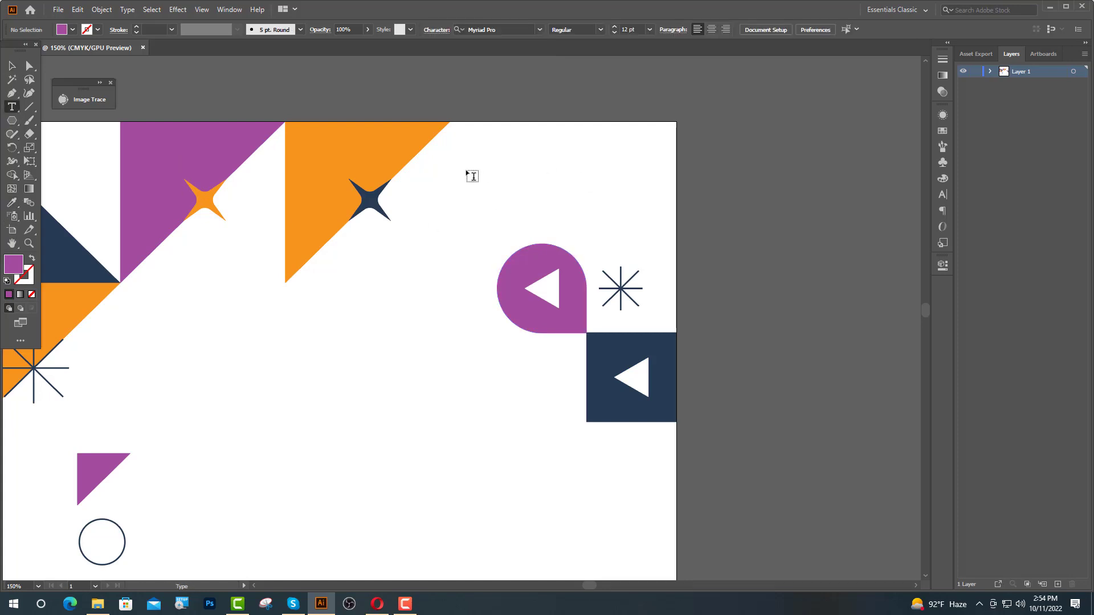
pyautogui.click(469, 173)
pyautogui.click(427, 31)
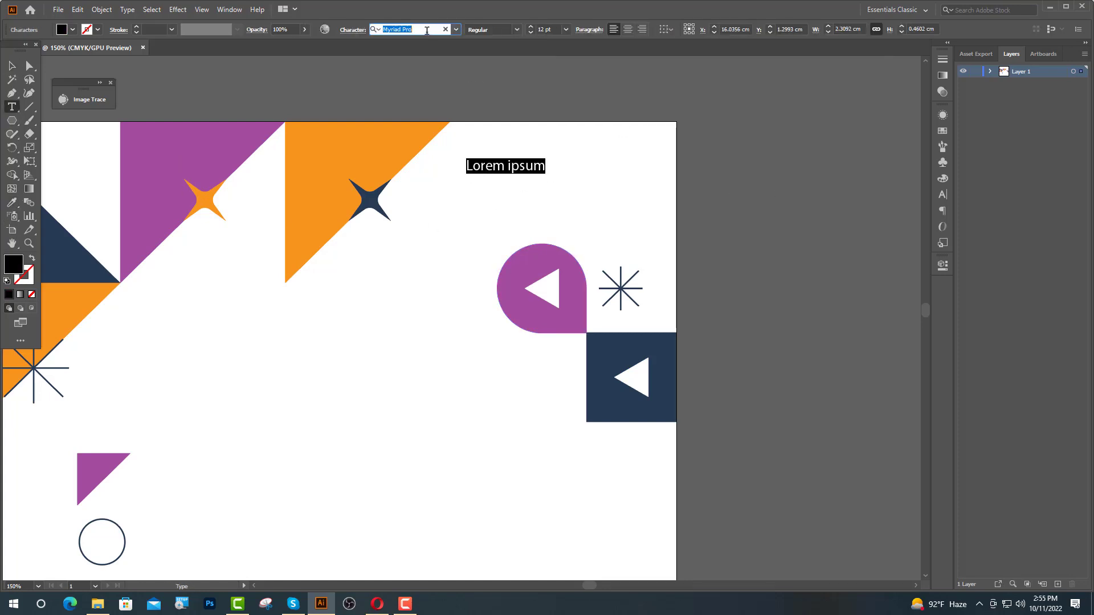
pyautogui.write('cam')
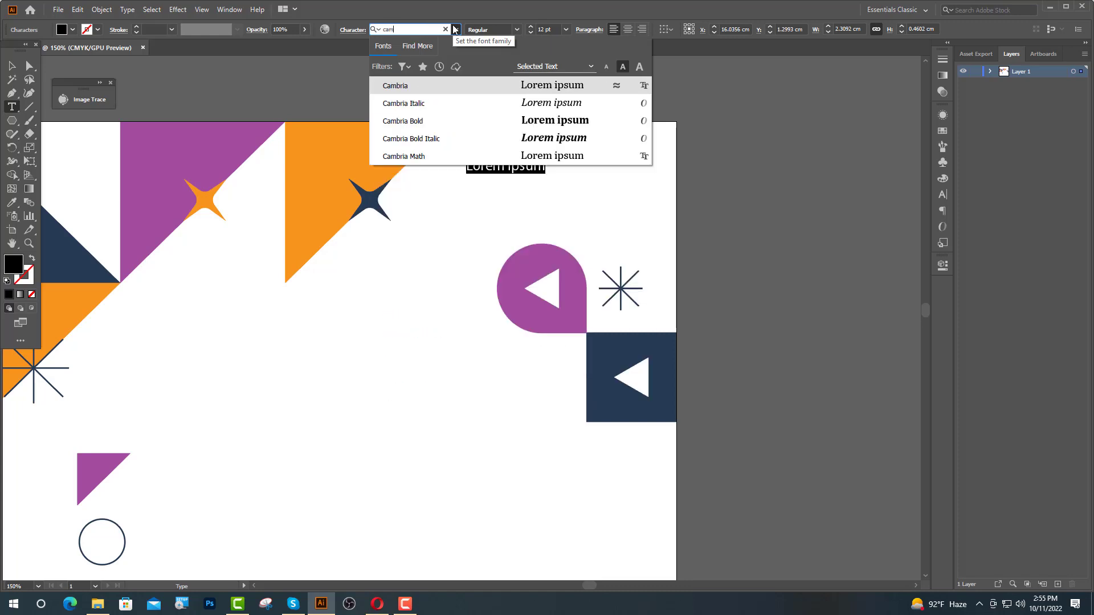
pyautogui.click(436, 125)
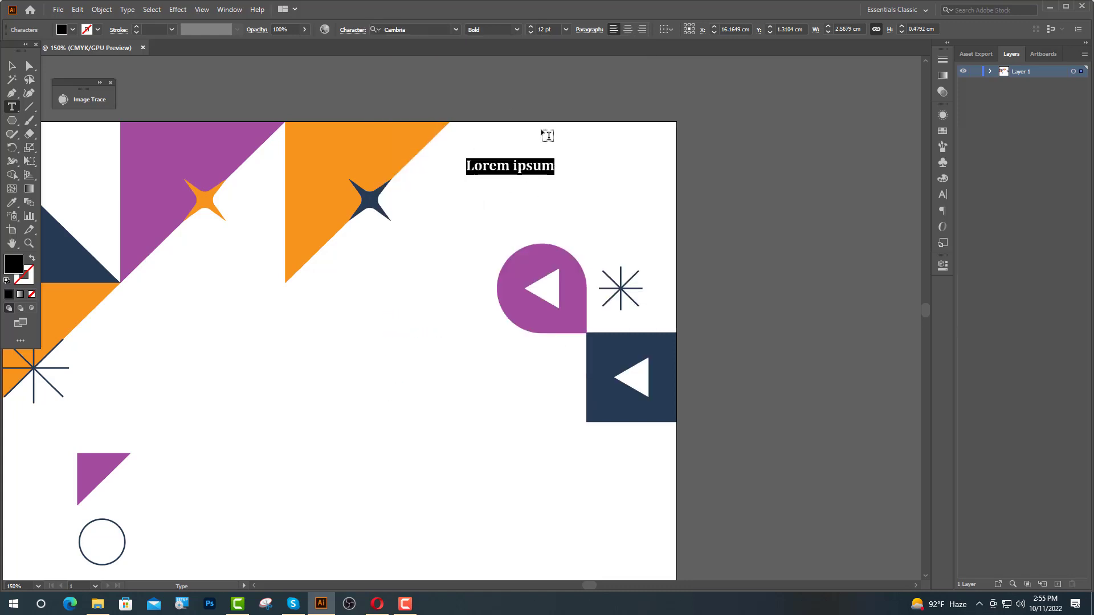
pyautogui.write('LOGO NAME')
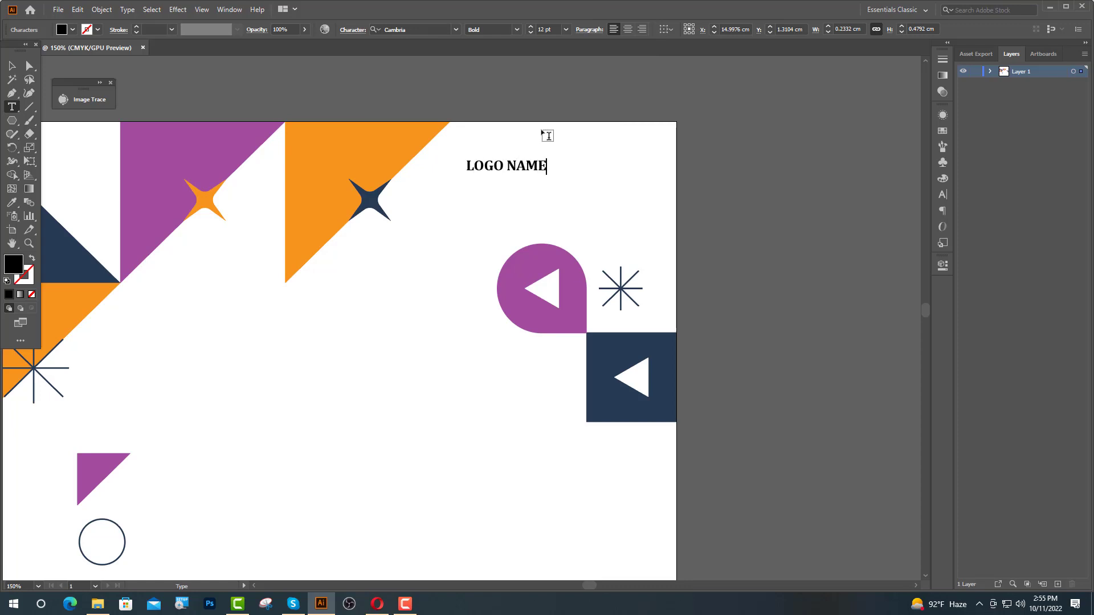
pyautogui.press('Escape')
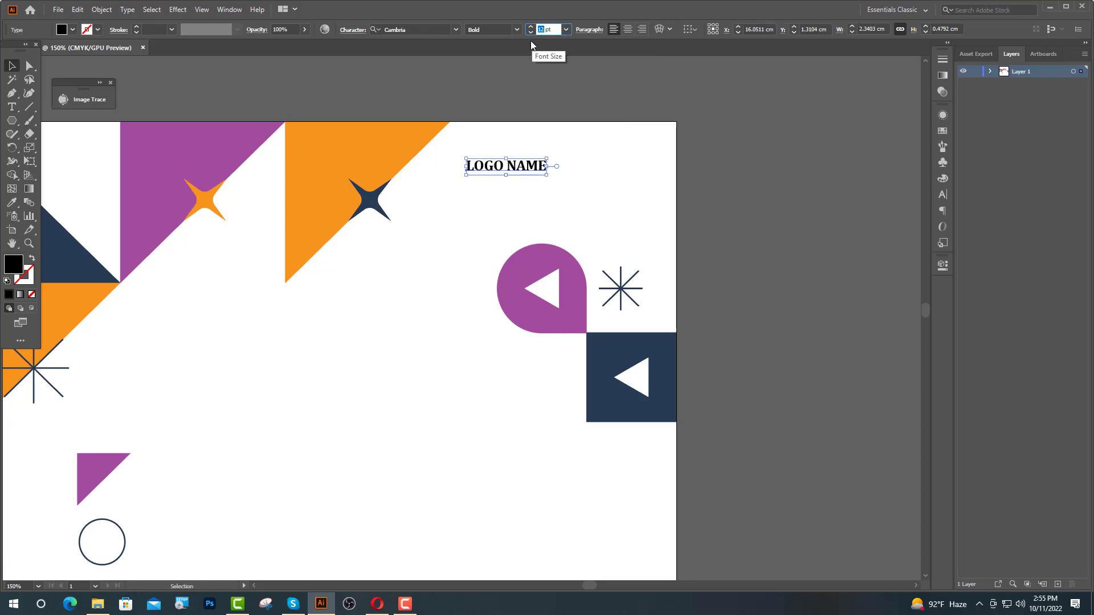
# - Enlarge the LOGO NAME text and position it above the purple teardrop
pyautogui.press('Return')
pyautogui.moveTo(565, 169); pyautogui.dragTo(563, 200)
pyautogui.click(776, 192)
pyautogui.hotkey('ctrl', '-')
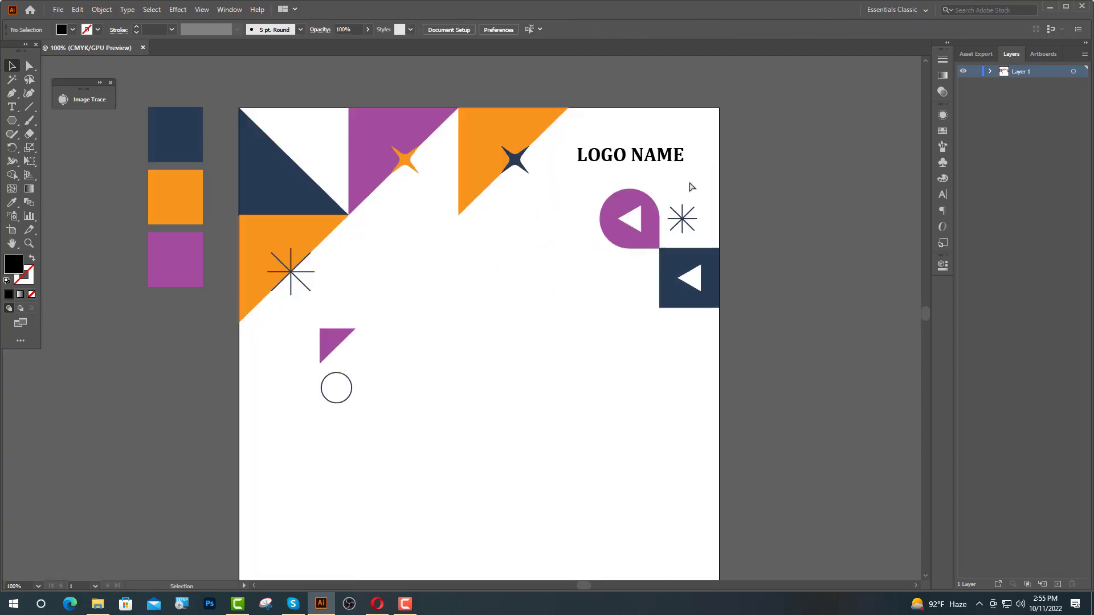
# - Show the rulers and add margin guides about 1.13 cm from the page's top, about 1.3 cm from both sides, and near its bottom edge
pyautogui.hotkey('ctrl', 'r')
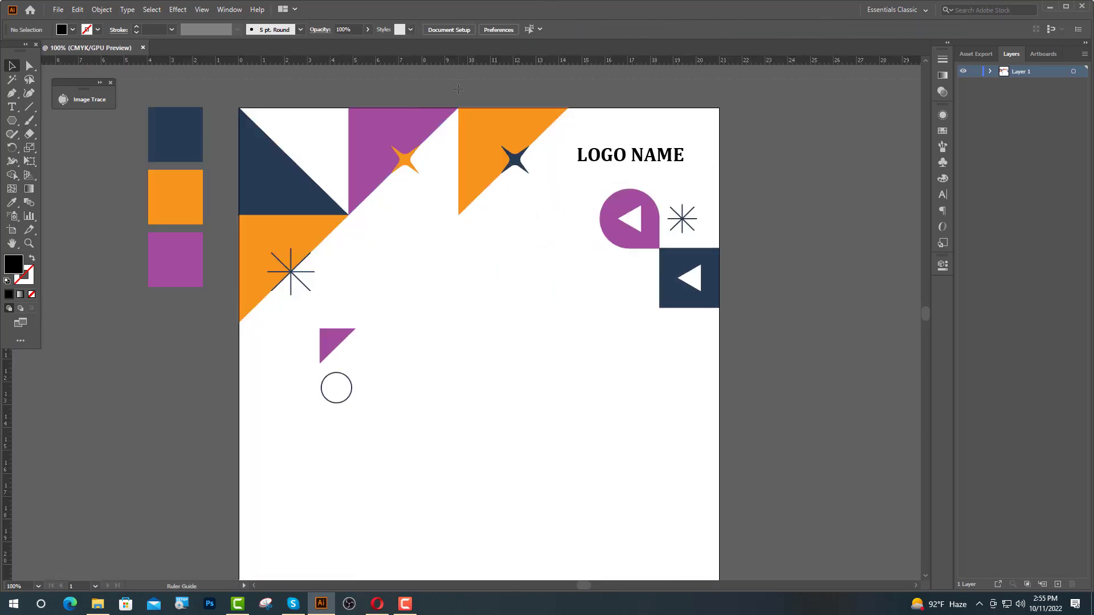
pyautogui.moveTo(458, 89); pyautogui.dragTo(458, 133)
pyautogui.hotkey('ctrl', '-')
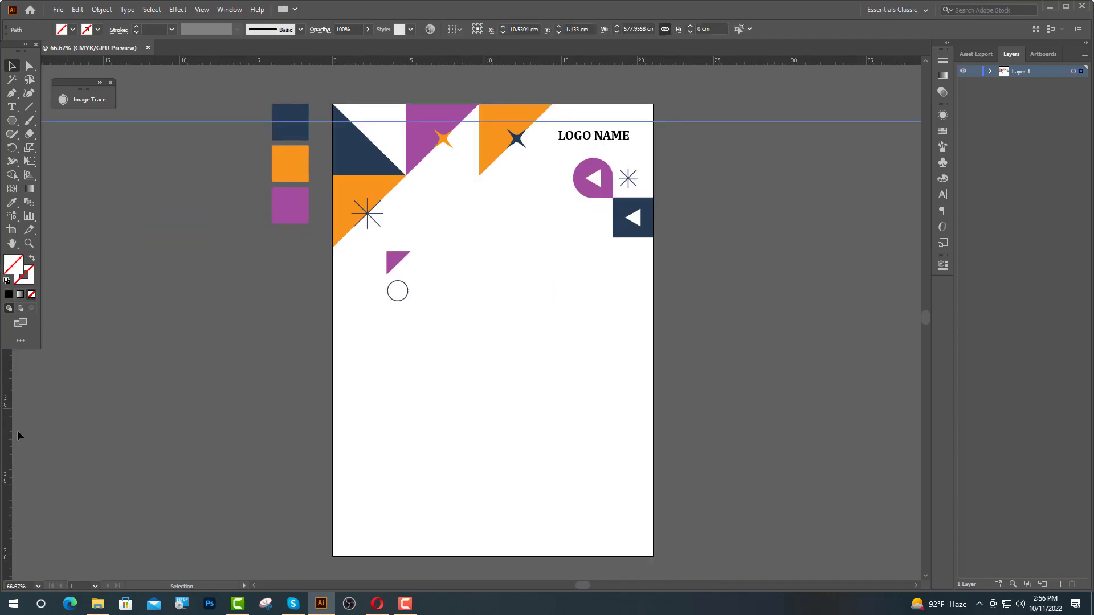
pyautogui.moveTo(344, 461); pyautogui.dragTo(633, 487)
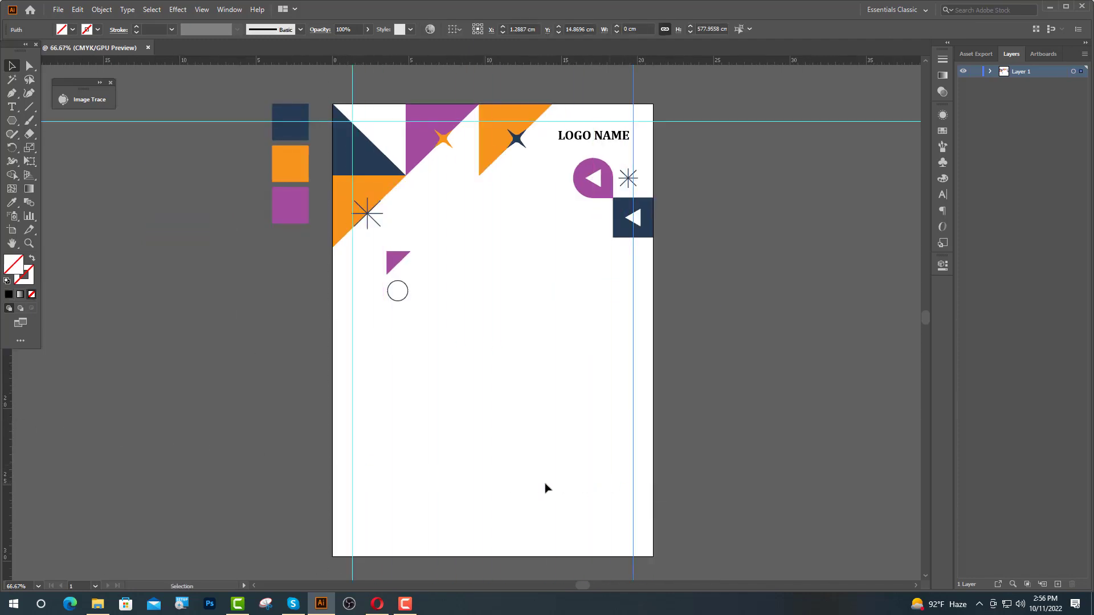
pyautogui.click(692, 128)
pyautogui.moveTo(691, 124); pyautogui.dragTo(709, 538)
# - Copy the small purple triangle to the artboard's left edge and enlarge it to about 2.95 by 2.89 cm
pyautogui.scroll(2, 473, 390)
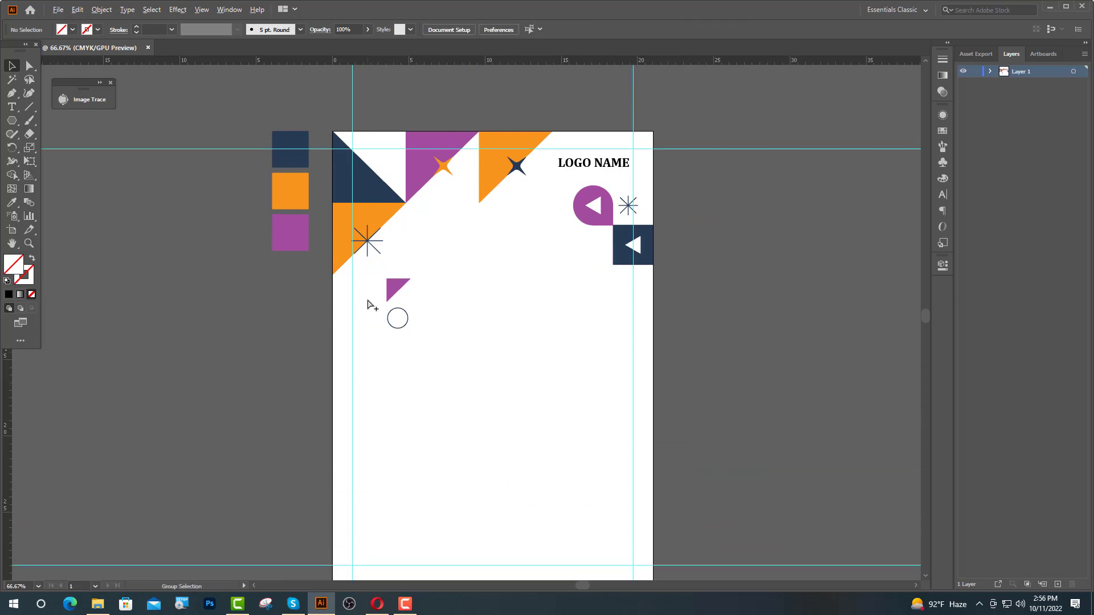
pyautogui.scroll(1, 367, 304)
pyautogui.scroll(-4, 493, 262)
pyautogui.scroll(2, 417, 209)
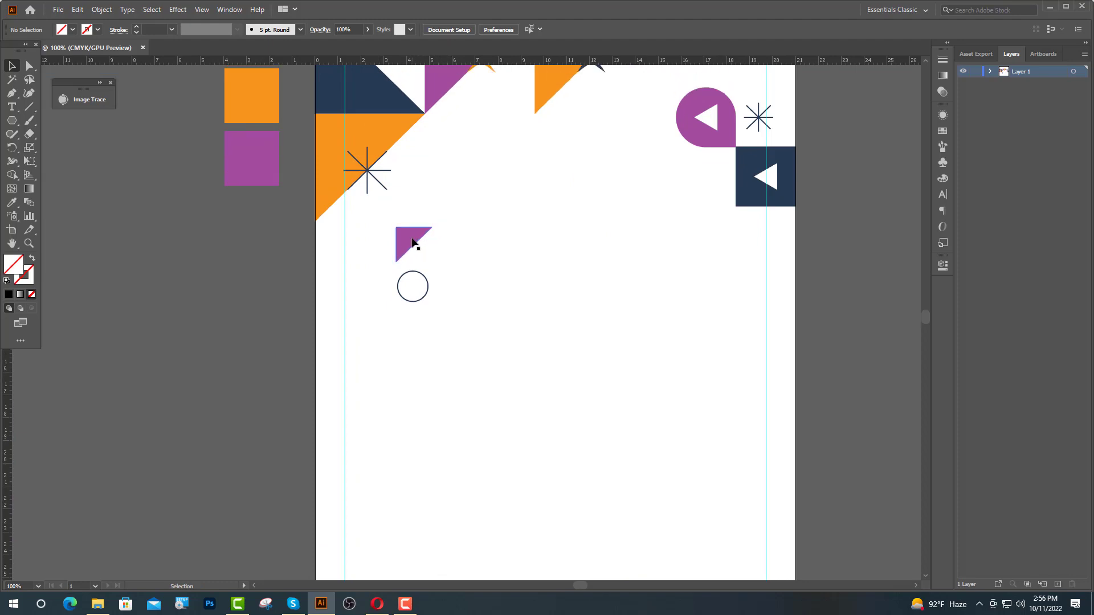
pyautogui.moveTo(415, 244); pyautogui.dragTo(332, 354)
pyautogui.moveTo(333, 339); pyautogui.dragTo(338, 308)
pyautogui.moveTo(322, 334)
pyautogui.mouseDown()
pyautogui.moveTo(345, 339)
pyautogui.moveTo(338, 333)
pyautogui.mouseUp()
pyautogui.click(278, 358)
# - Duplicate the enlarged purple triangle into a left column of four and an adjoining column of two beside the middle pair
pyautogui.scroll(-8, 471, 342)
pyautogui.scroll(1, 398, 281)
pyautogui.moveTo(376, 226); pyautogui.dragTo(472, 330)
pyautogui.moveTo(472, 330); pyautogui.dragTo(371, 530)
pyautogui.hotkey('ctrl', '-')
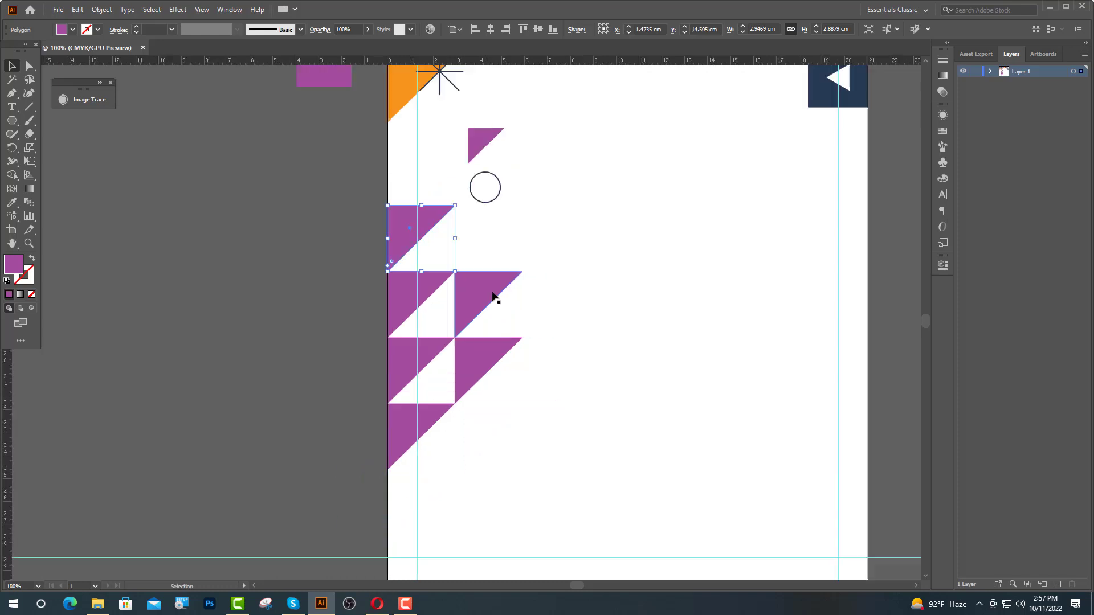
# - Recolour the second column's upper triangle and the left column's lowest triangle with the navy square's colour
pyautogui.click(495, 296)
pyautogui.keyDown('shift'); pyautogui.click(407, 434); pyautogui.keyUp('shift')
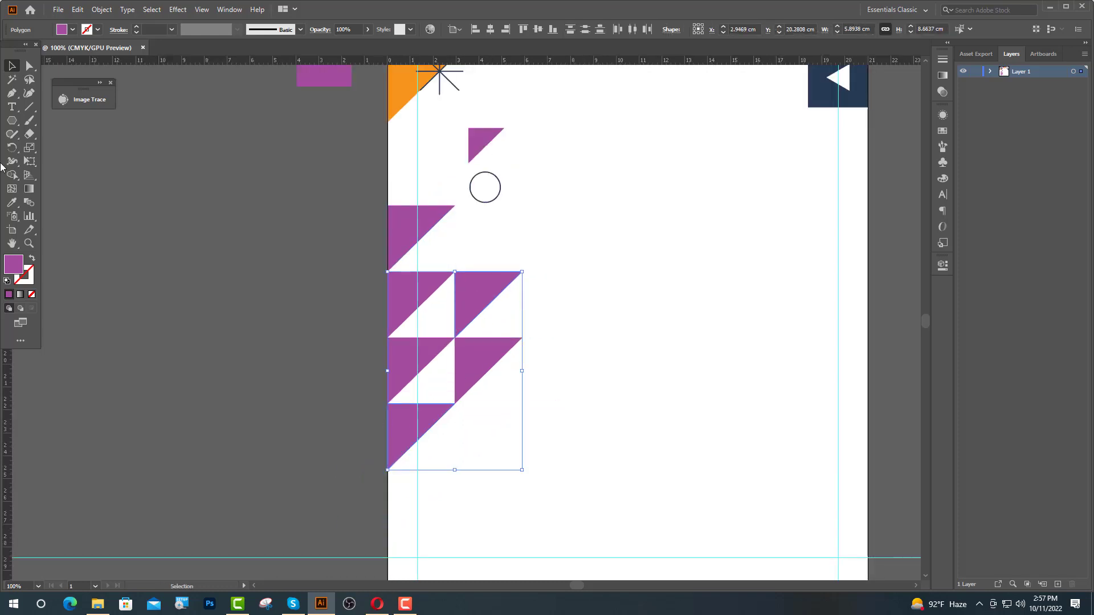
pyautogui.click(13, 204)
pyautogui.click(823, 104)
pyautogui.press('v')
# - Recolour the second column's lower triangle and the left column's second triangle with the large orange triangle's colour
pyautogui.click(478, 367)
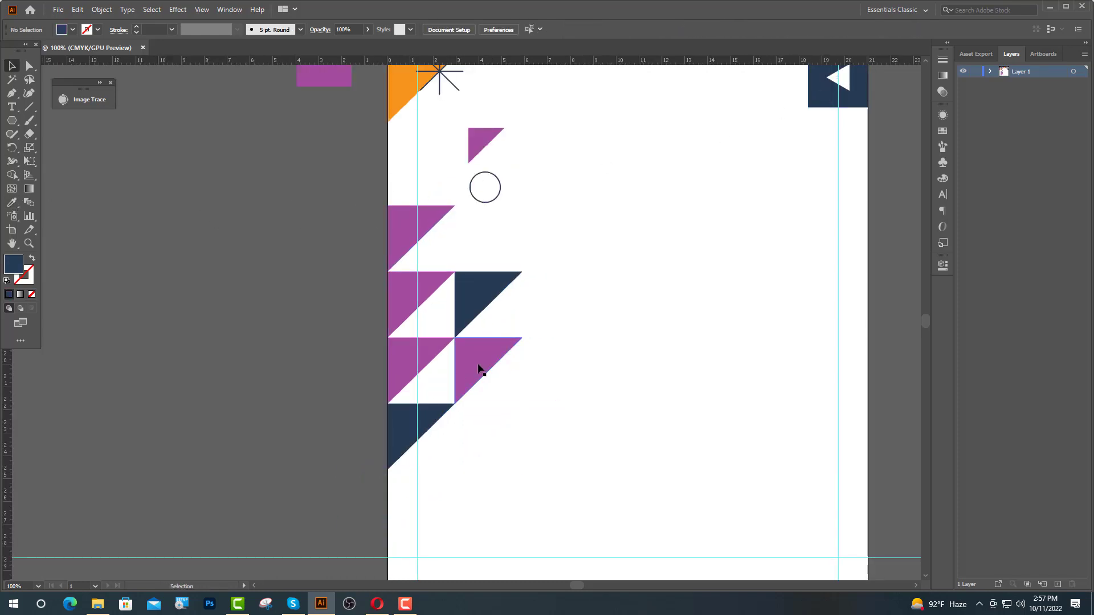
pyautogui.keyDown('shift'); pyautogui.click(408, 296); pyautogui.keyUp('shift')
pyautogui.click(14, 204)
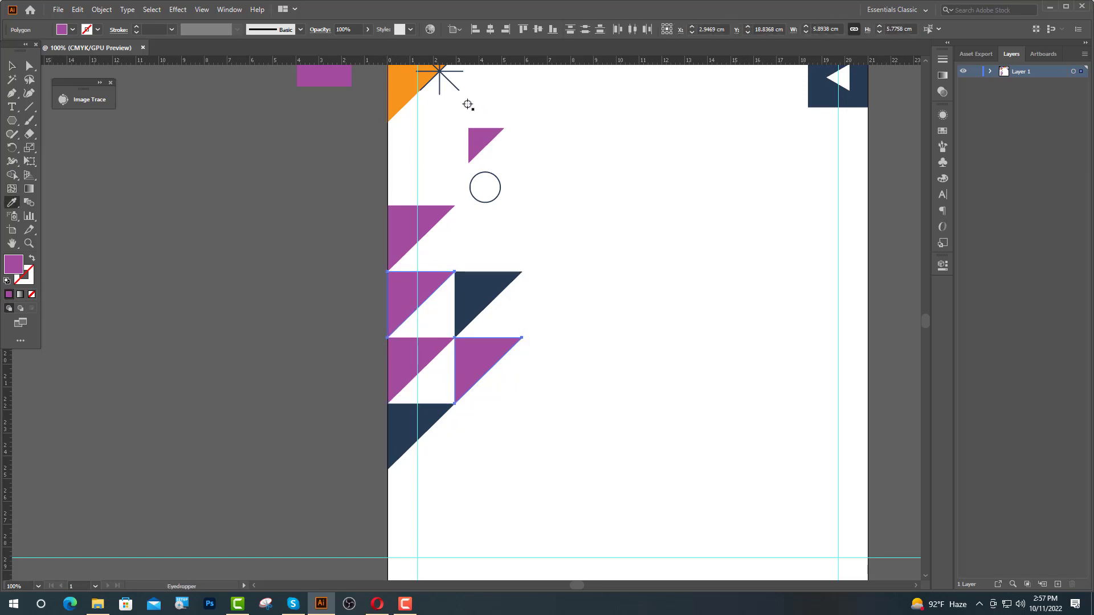
pyautogui.click(398, 93)
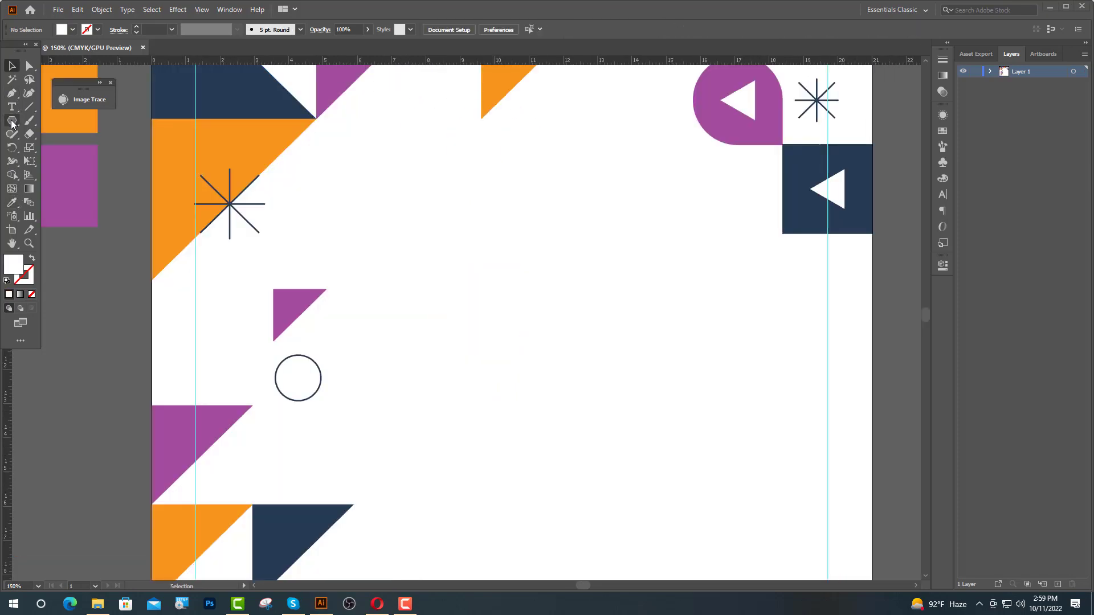
# - Draw a rectangle about 8.97 by 6.24 cm, fill it with the triangle's navy, and centre it horizontally on the artboard
pyautogui.moveTo(12, 123); pyautogui.dragTo(55, 118)
pyautogui.moveTo(385, 158); pyautogui.dragTo(693, 371)
pyautogui.click(11, 202)
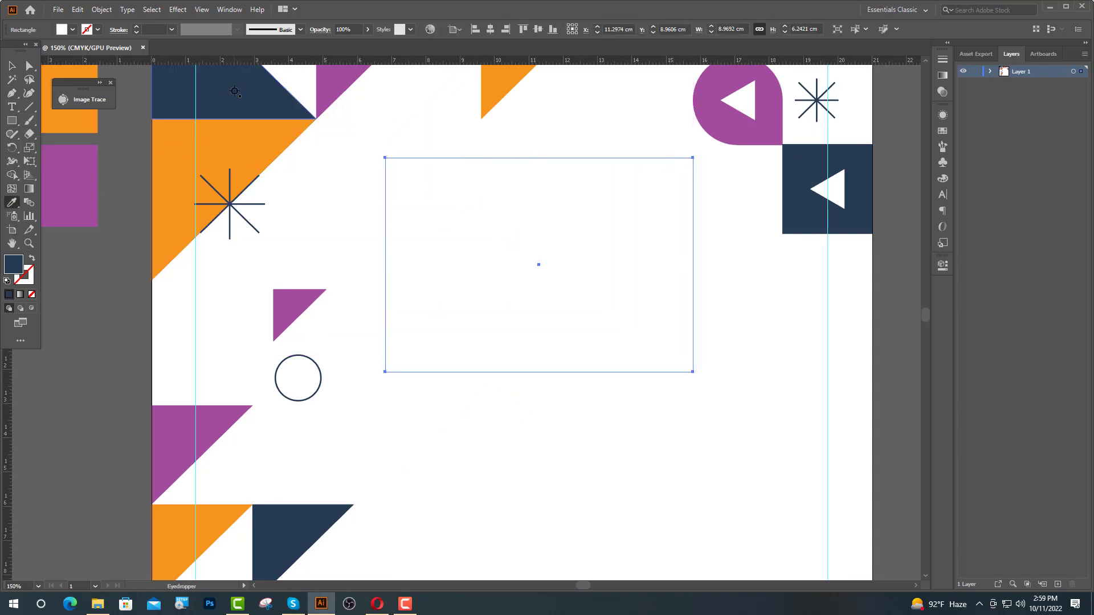
pyautogui.click(234, 92)
pyautogui.press('v')
pyautogui.click(492, 31)
# - Extend the navy rectangle slightly downward and place a copy about 4.3 cm high directly beneath it
pyautogui.moveTo(512, 371); pyautogui.dragTo(512, 395)
pyautogui.click(701, 411)
pyautogui.moveTo(577, 351); pyautogui.dragTo(497, 392)
pyautogui.click(718, 321)
pyautogui.scroll(1, 719, 321)
pyautogui.moveTo(618, 401); pyautogui.dragTo(613, 403)
pyautogui.click(730, 384)
# - Lower the upper rectangle's top edge to a height of about 6.57 cm and fully round its two top corners
pyautogui.click(569, 224)
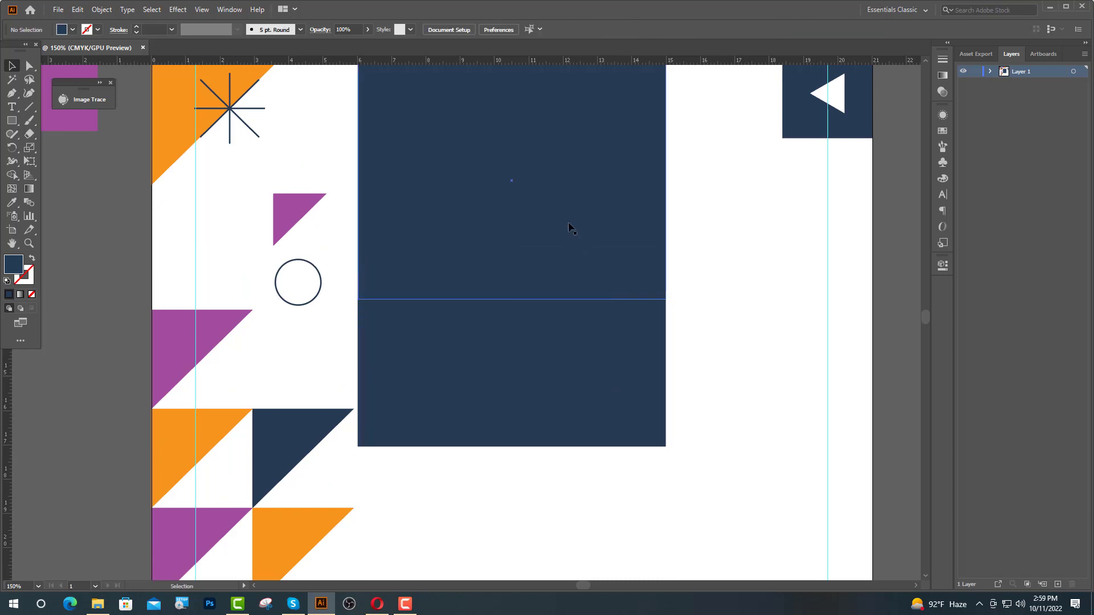
pyautogui.scroll(1, 569, 224)
pyautogui.moveTo(514, 170); pyautogui.dragTo(514, 183)
pyautogui.click(703, 298)
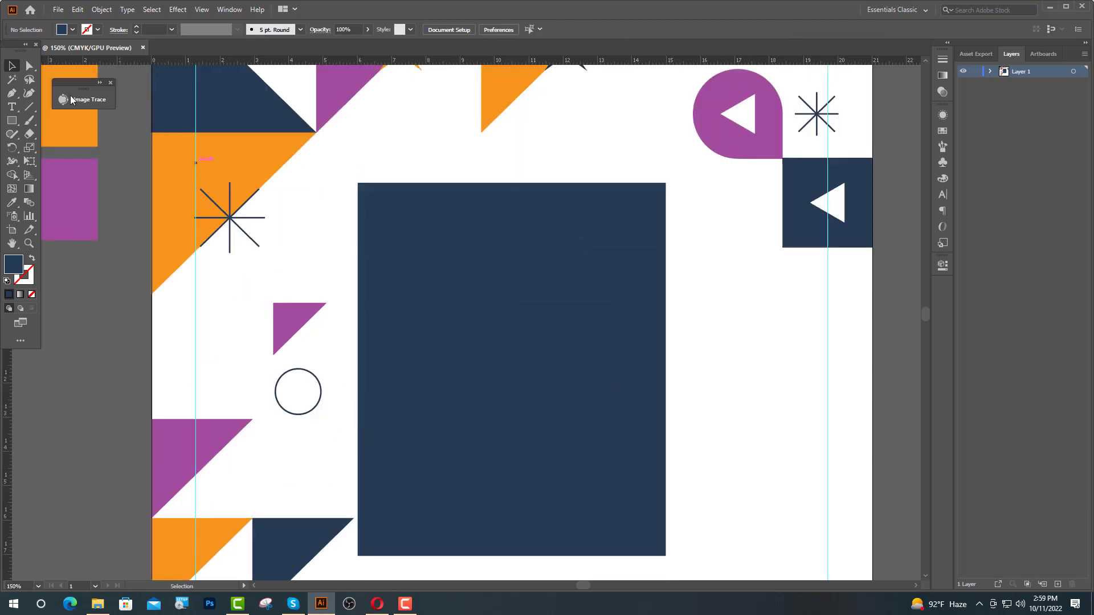
pyautogui.click(395, 258)
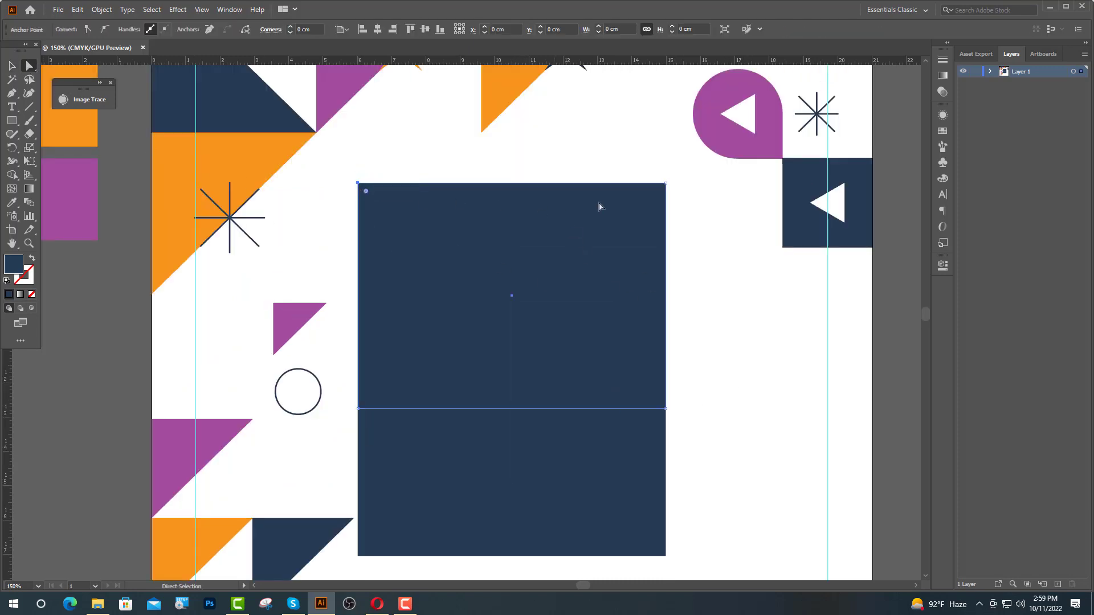
pyautogui.keyDown('shift'); pyautogui.click(666, 184); pyautogui.keyUp('shift')
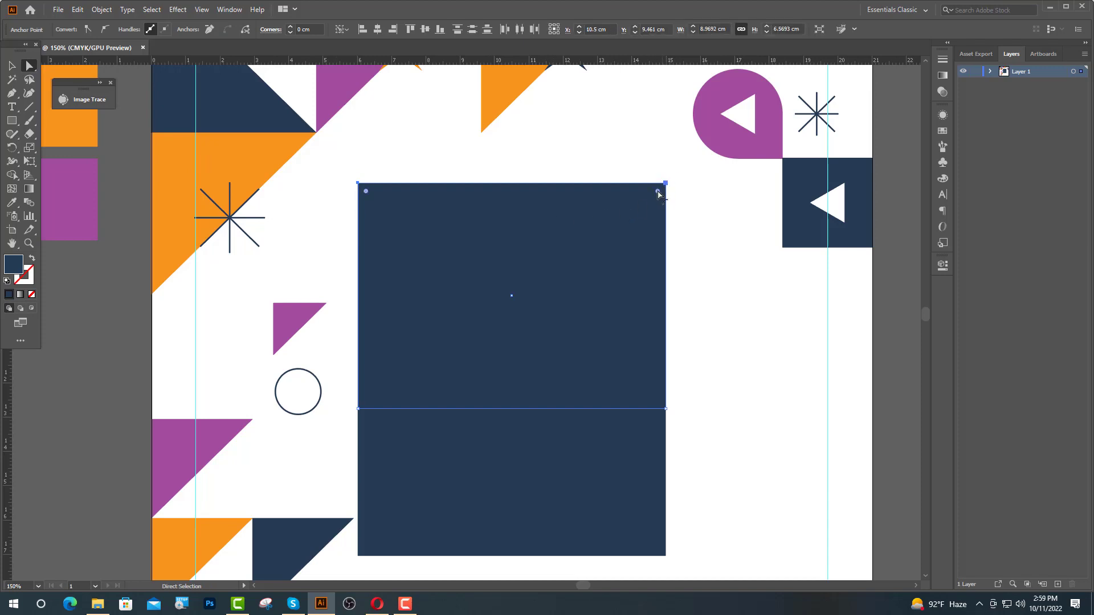
pyautogui.moveTo(658, 194); pyautogui.dragTo(620, 482)
# - Recolour the lower rectangle with the large orange triangle's colour and raise its bottom edge slightly
pyautogui.press('v')
pyautogui.click(481, 473)
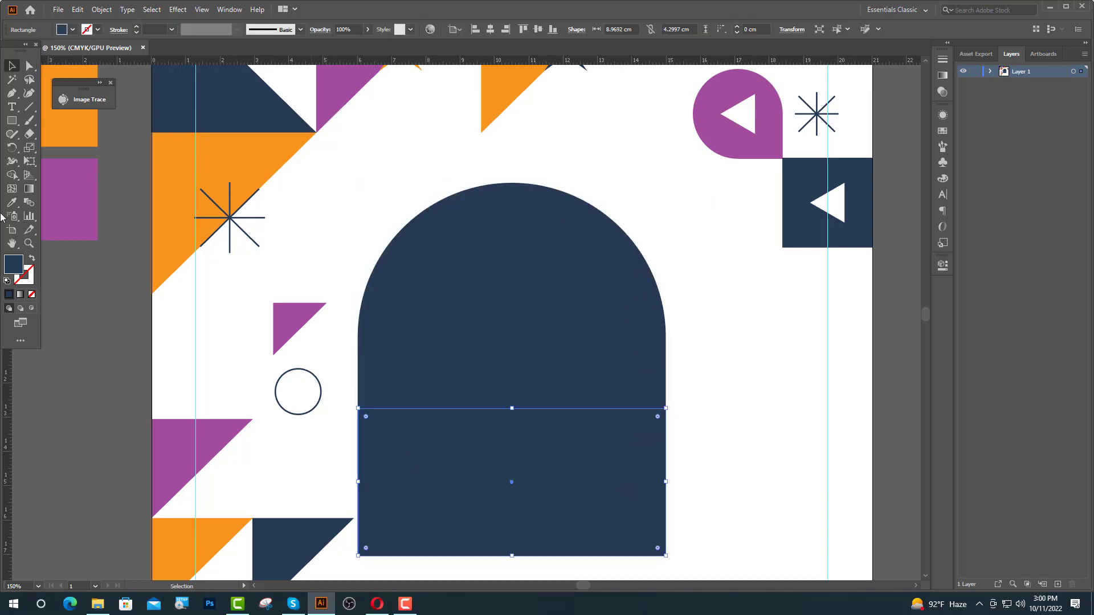
pyautogui.click(12, 202)
pyautogui.click(213, 164)
pyautogui.press('v')
pyautogui.scroll(-2, 546, 227)
# - Shorten the navy dome to about 5.86 cm high and move it up together with the orange rectangle
pyautogui.click(545, 227)
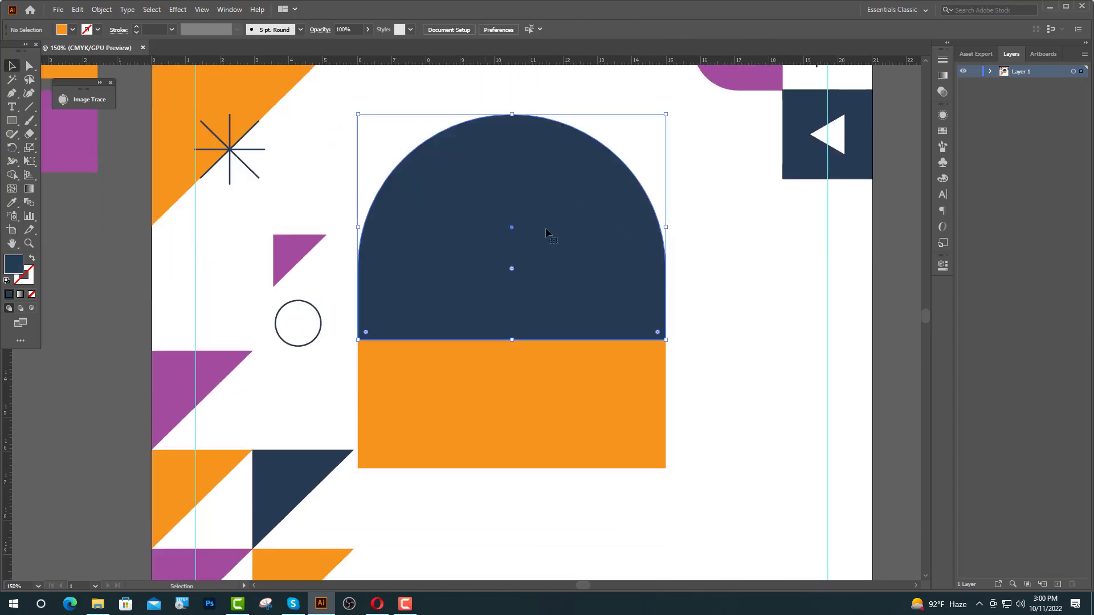
pyautogui.moveTo(511, 116); pyautogui.dragTo(512, 140)
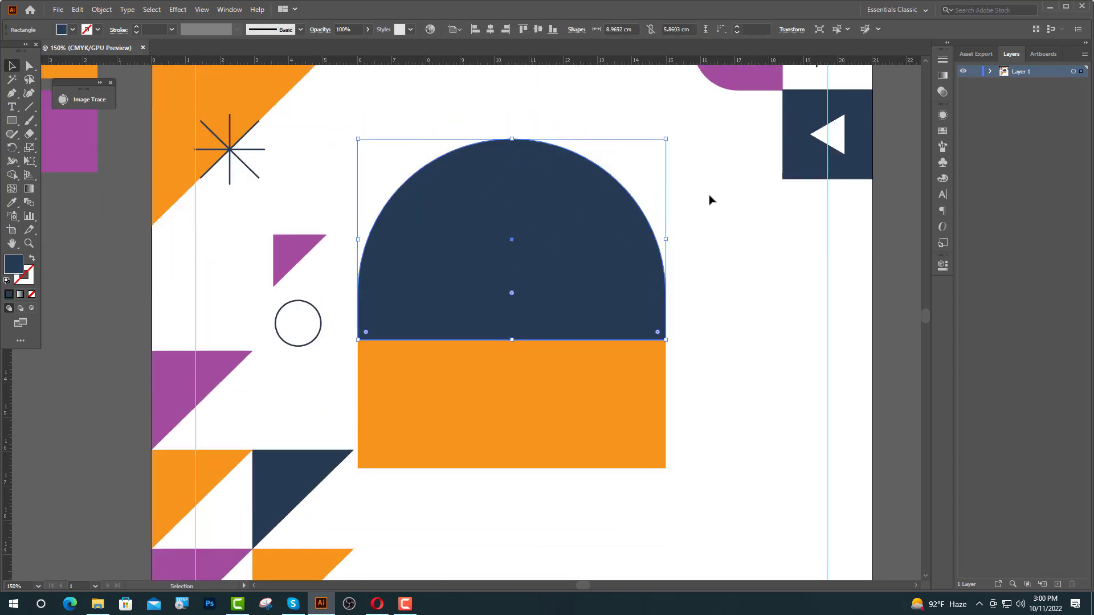
pyautogui.click(711, 197)
pyautogui.moveTo(610, 478); pyautogui.dragTo(609, 476)
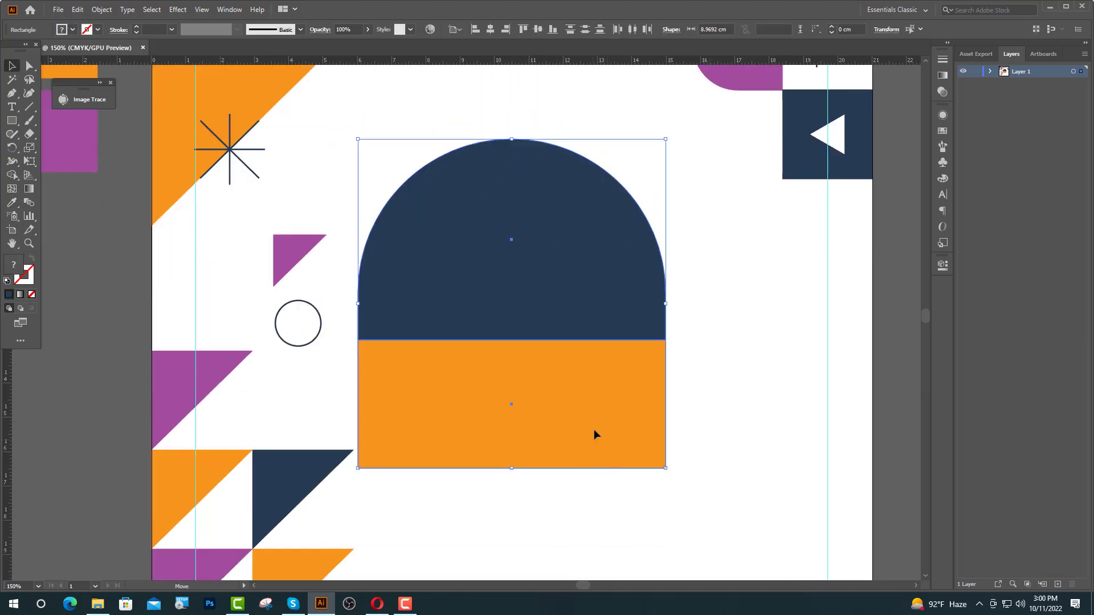
pyautogui.moveTo(594, 435); pyautogui.dragTo(594, 361)
pyautogui.scroll(2, 745, 338)
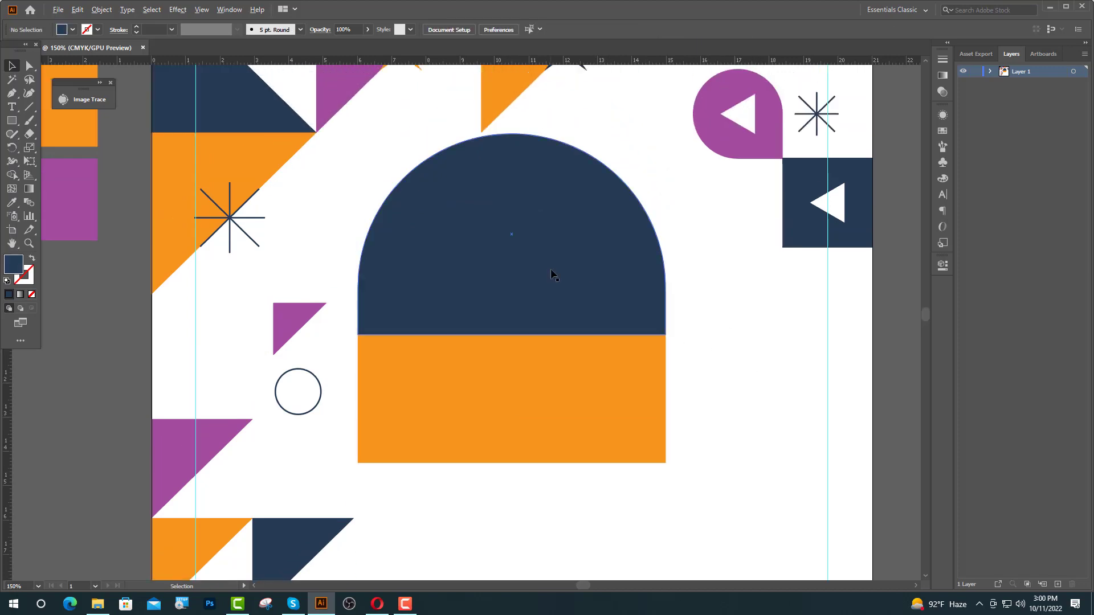
# - Copy the navy dome, rotate the copy 180°, and centre it horizontally on the artboard overlapping the dome's top
pyautogui.moveTo(553, 273); pyautogui.dragTo(582, 360)
pyautogui.moveTo(698, 216); pyautogui.dragTo(281, 391)
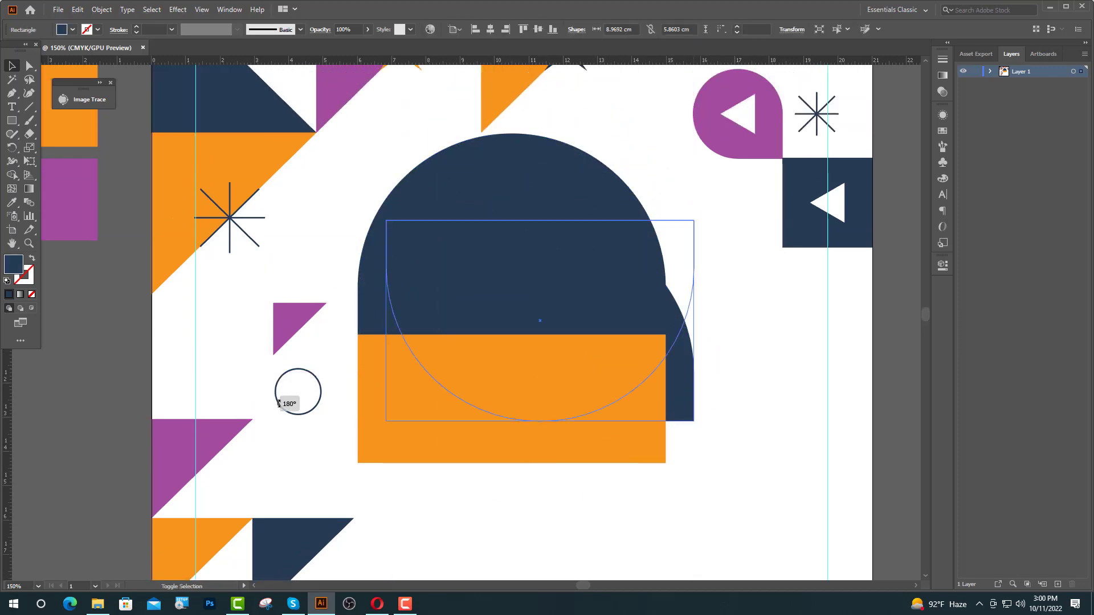
pyautogui.moveTo(651, 268); pyautogui.dragTo(607, 310)
pyautogui.scroll(4, 625, 112)
pyautogui.click(490, 29)
# - Turn the inverted dome copy into an unfilled shape with a 1 pt white outline
pyautogui.press('i')
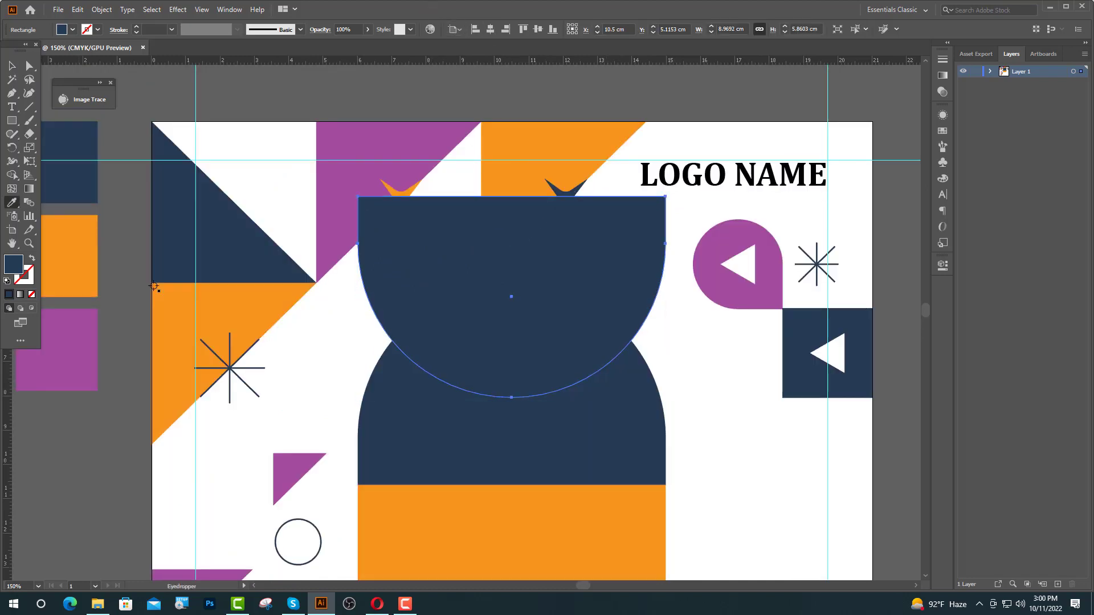
pyautogui.click(296, 356)
pyautogui.click(12, 66)
pyautogui.click(32, 258)
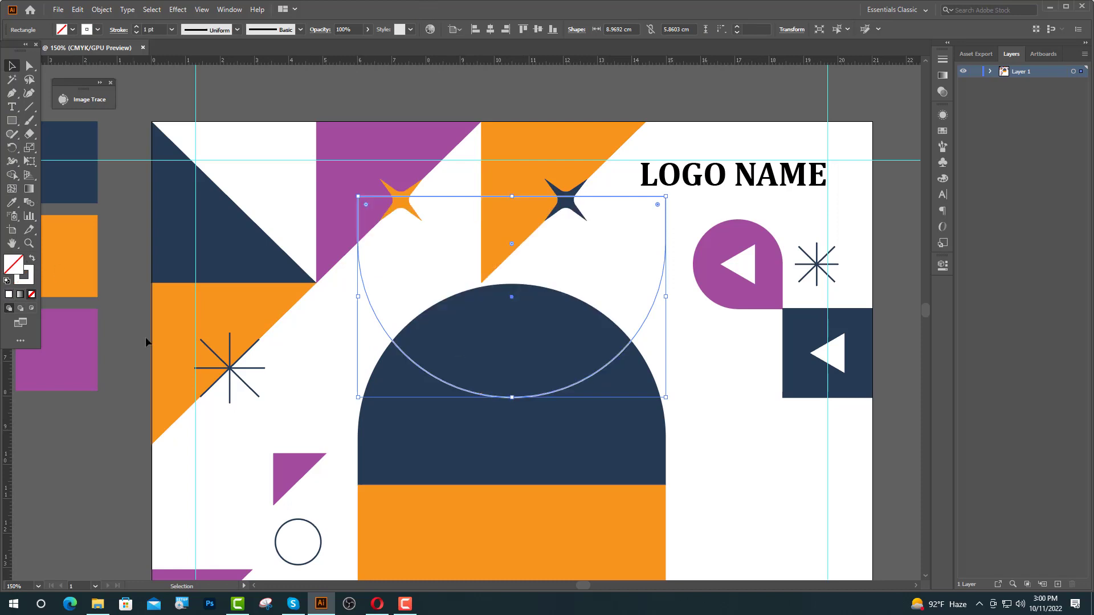
pyautogui.click(720, 407)
# - Expand the white outline's fill and stroke and subtract it from the navy dome
pyautogui.scroll(-3, 721, 406)
pyautogui.scroll(-1, 719, 399)
pyautogui.click(646, 182)
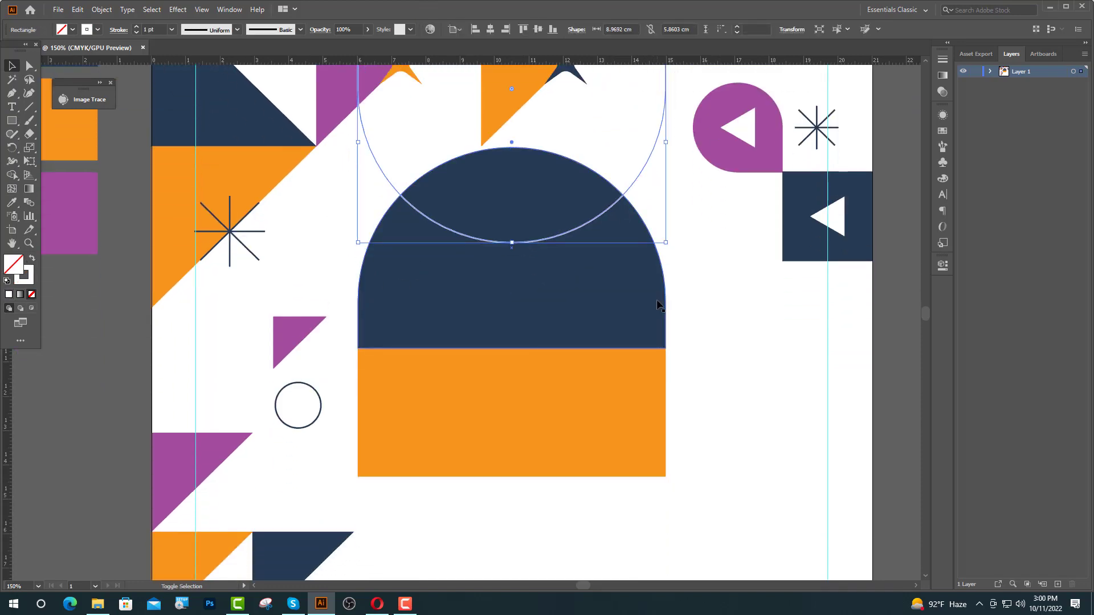
pyautogui.click(101, 9)
pyautogui.click(130, 144)
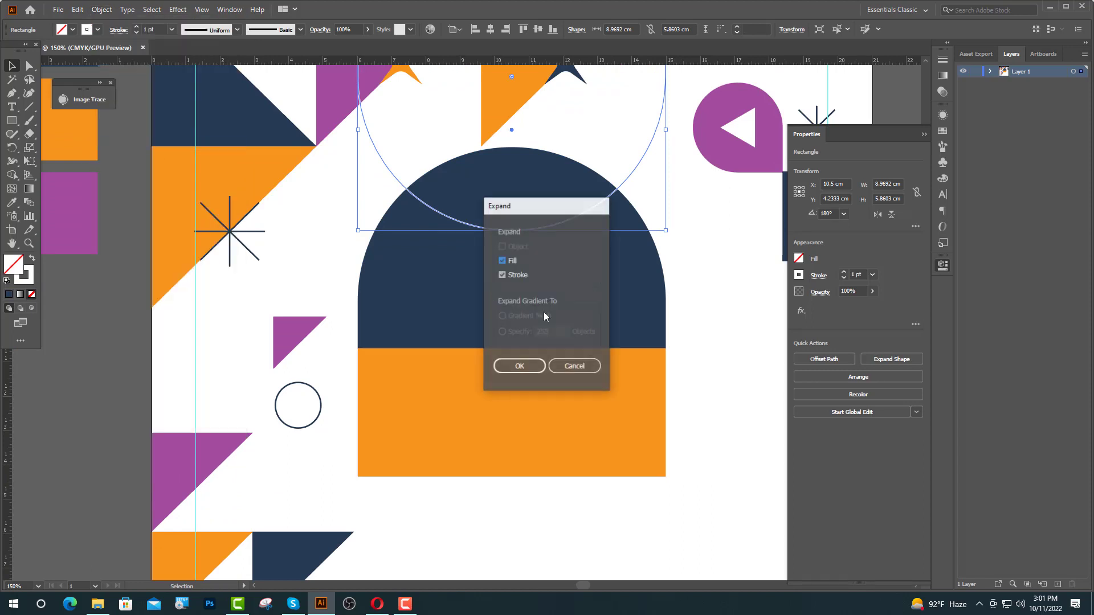
pyautogui.click(524, 368)
pyautogui.keyDown('shift'); pyautogui.click(580, 288); pyautogui.keyUp('shift')
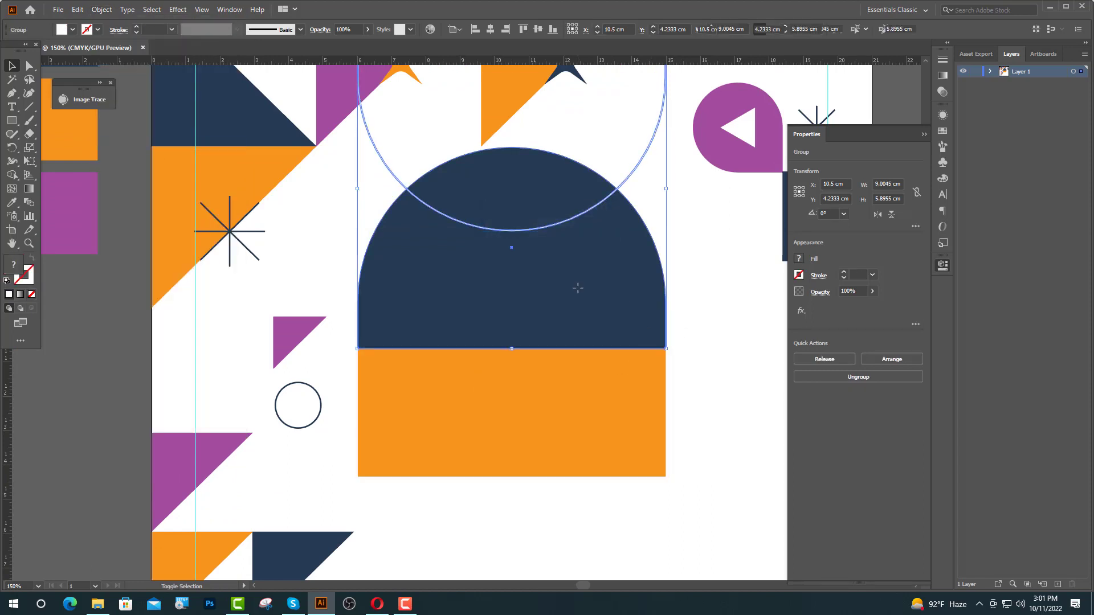
pyautogui.click(819, 408)
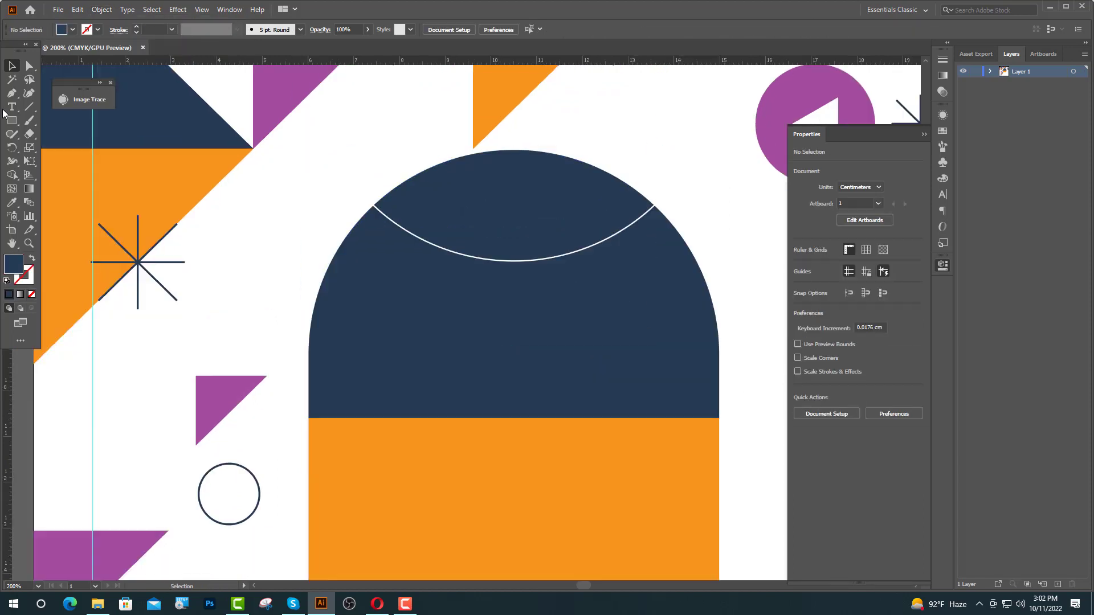
# - Draw two white circles about 0.41 cm in diameter in the dome's upper section, group them, and centre them horizontally on the artboard
pyautogui.click(12, 120)
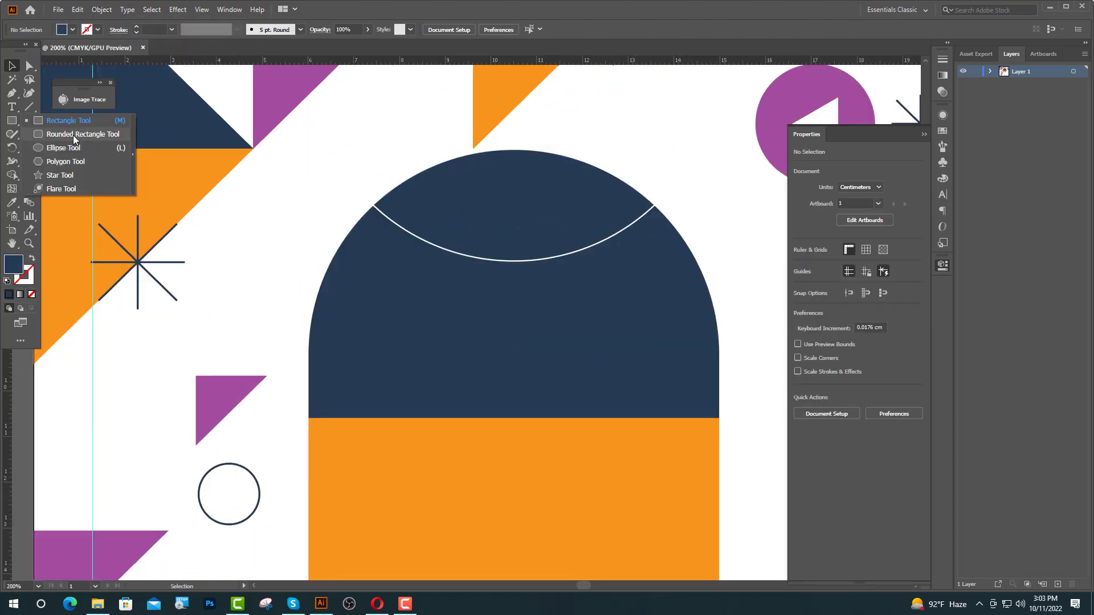
pyautogui.click(62, 152)
pyautogui.moveTo(460, 206); pyautogui.dragTo(550, 217)
pyautogui.press('i')
pyautogui.click(12, 65)
pyautogui.click(273, 194)
pyautogui.hotkey('ctrl', 'g')
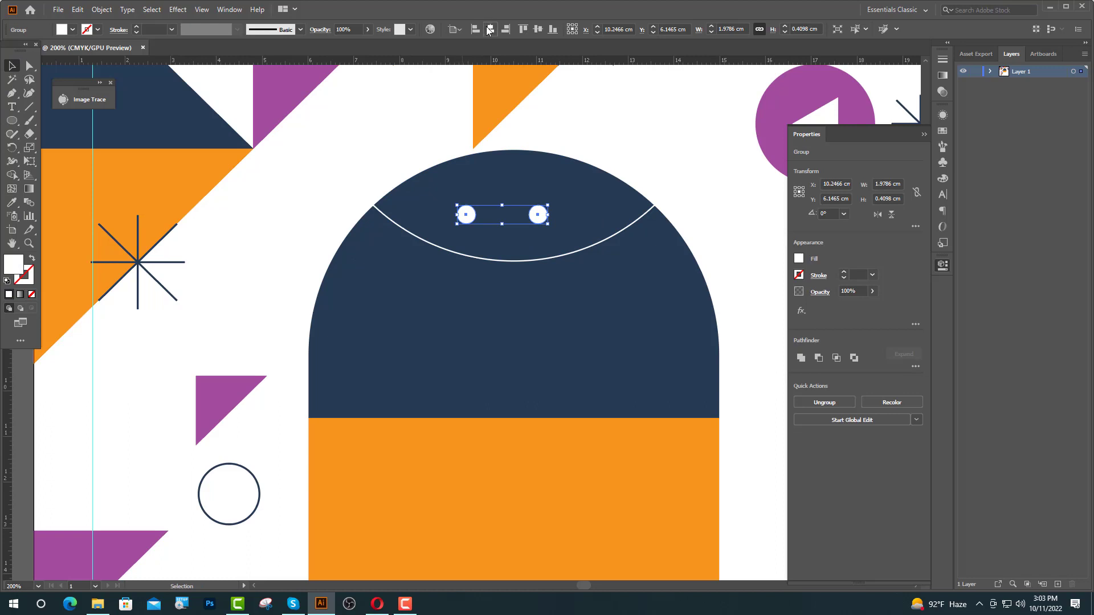
pyautogui.click(489, 30)
pyautogui.click(635, 153)
# - Add the white 45 pt Cambria Bold text "Business" on the navy dome below the curved line
pyautogui.press('t')
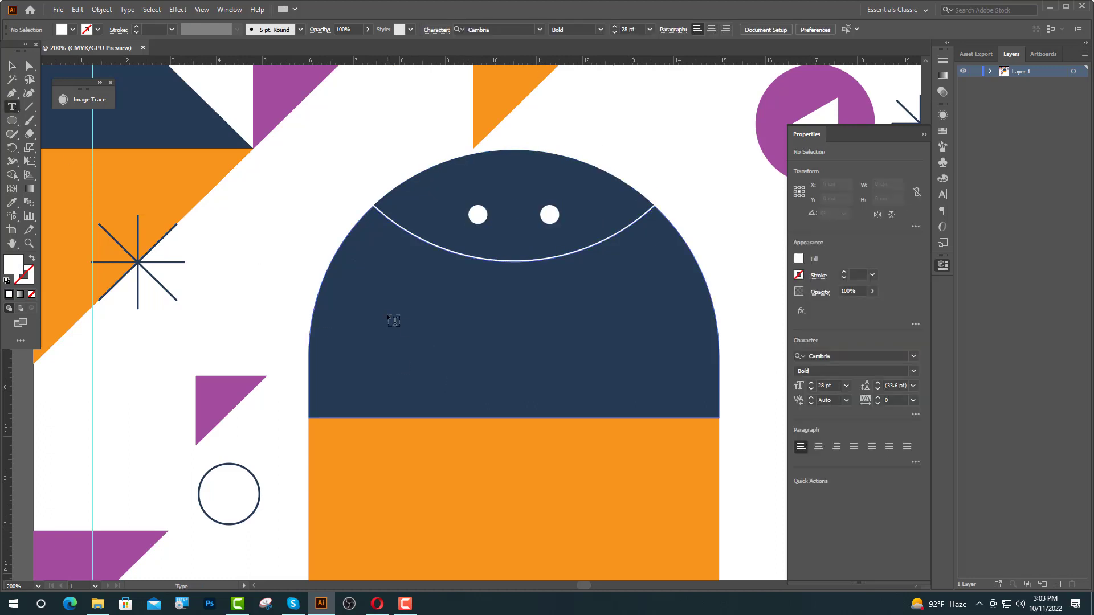
pyautogui.click(393, 319)
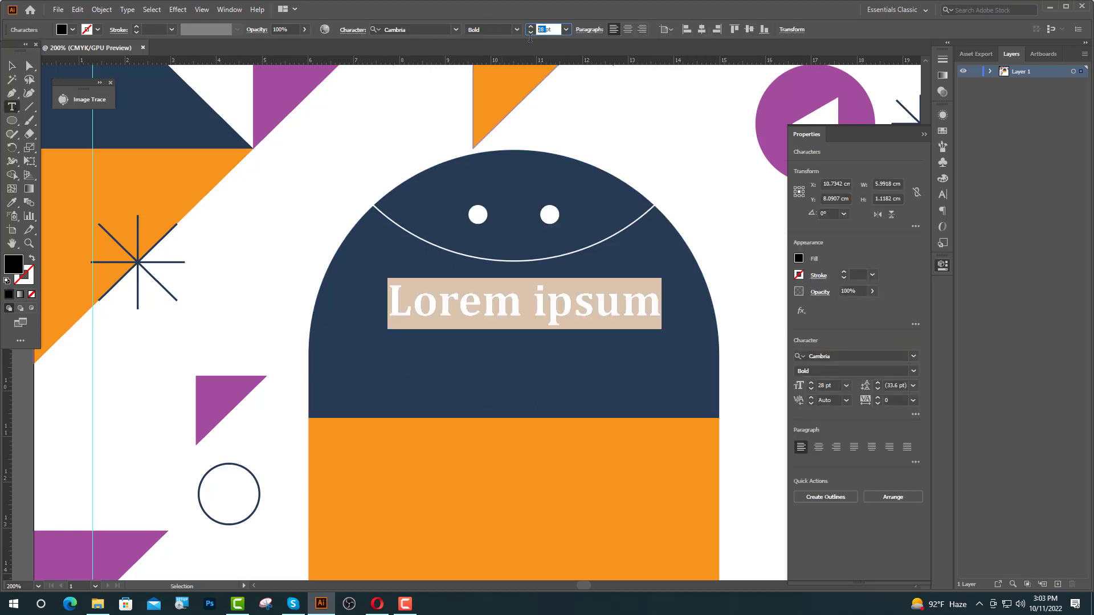
pyautogui.write('45')
pyautogui.press('Return')
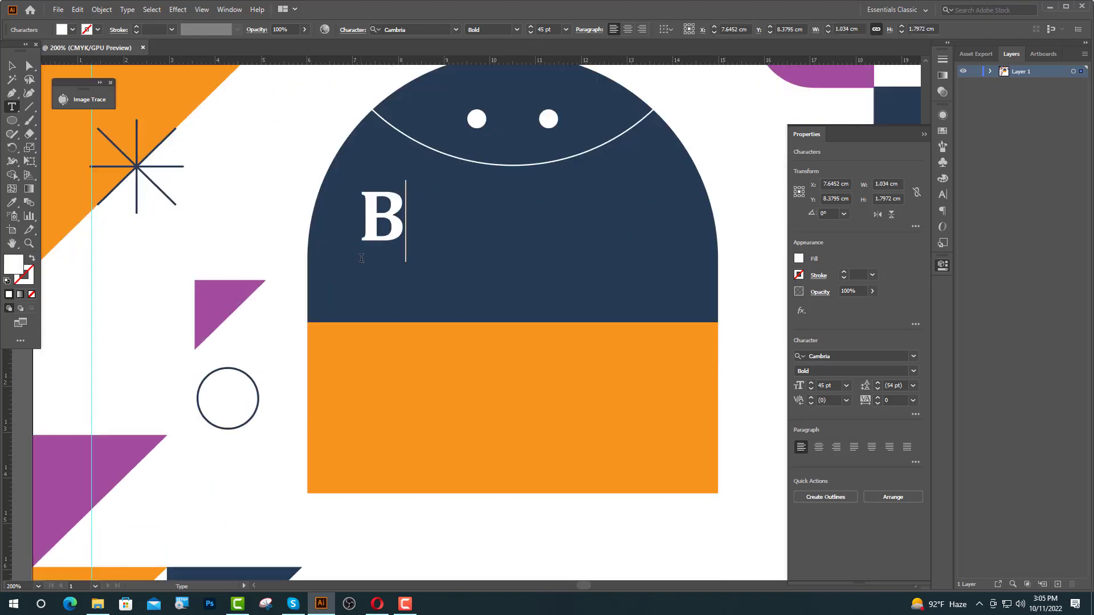
pyautogui.write('usiness')
pyautogui.press('Escape')
# - Copy the "Business" text to a second line below, change the copy to "Flyer", and align both lines on their horizontal centres
pyautogui.moveTo(538, 234); pyautogui.dragTo(537, 310)
pyautogui.moveTo(638, 311); pyautogui.dragTo(336, 277)
pyautogui.write('F')
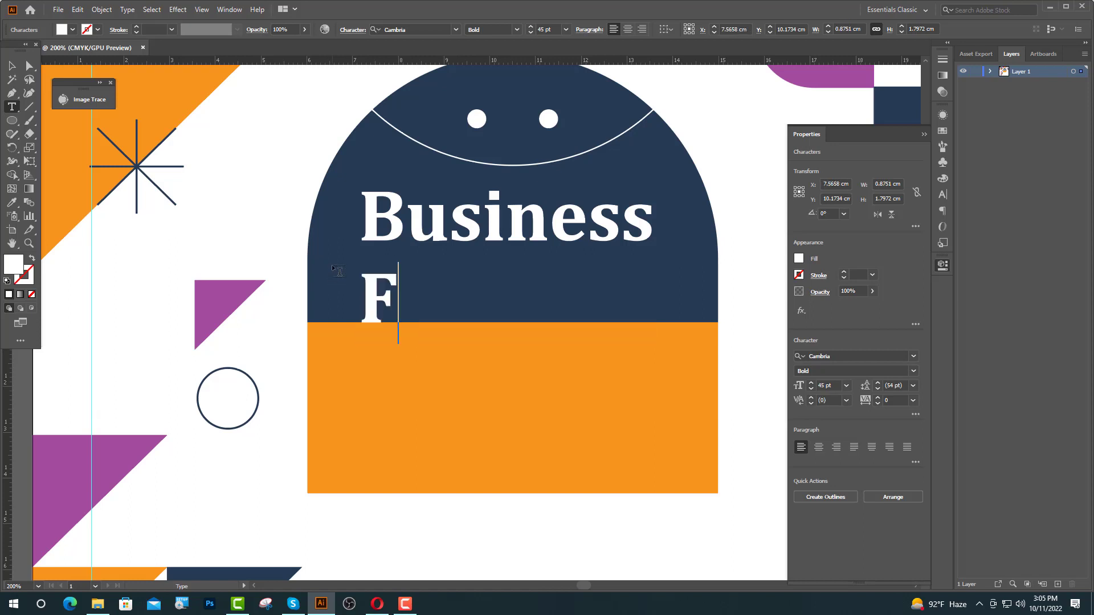
pyautogui.write('lyer')
pyautogui.press('Escape')
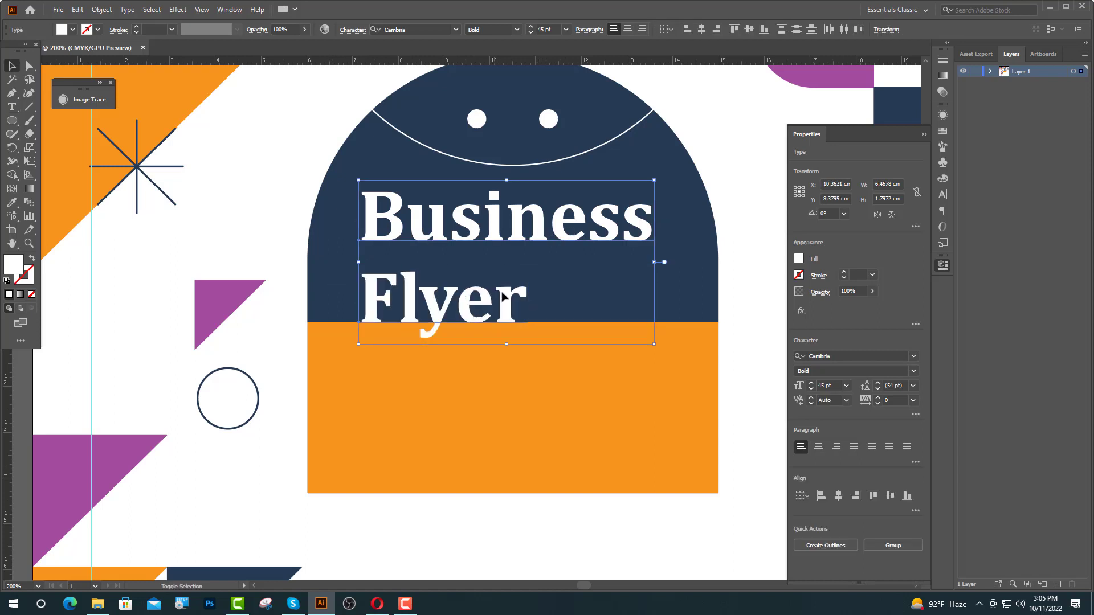
pyautogui.click(518, 224)
pyautogui.click(702, 30)
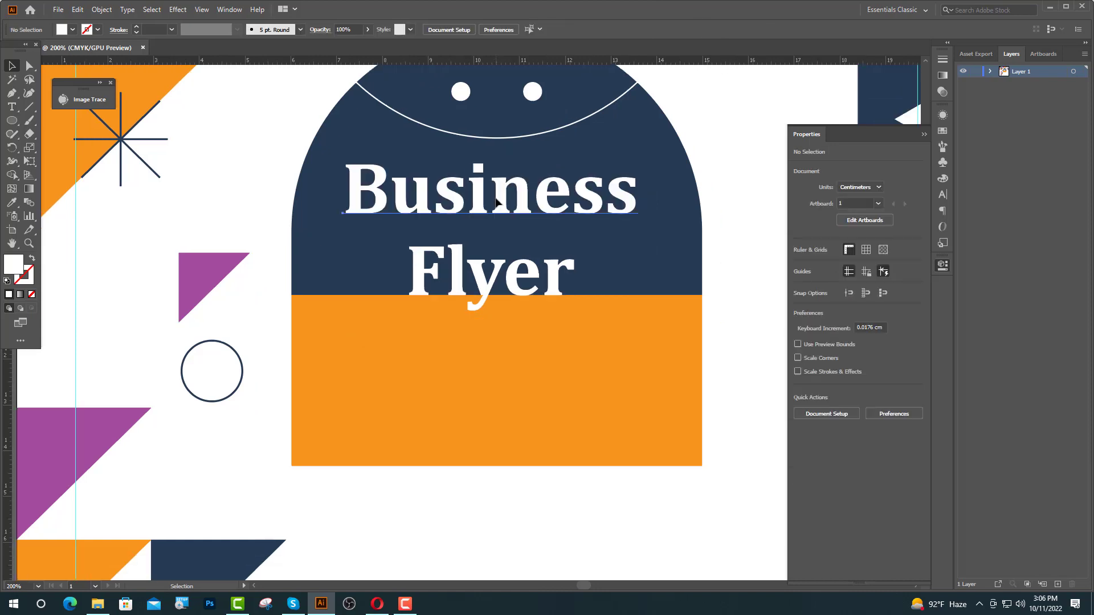
# - Copy the "Business" text onto the orange rectangle and change the copy to "Template"
pyautogui.moveTo(496, 202); pyautogui.dragTo(507, 358)
pyautogui.moveTo(634, 352); pyautogui.dragTo(307, 388)
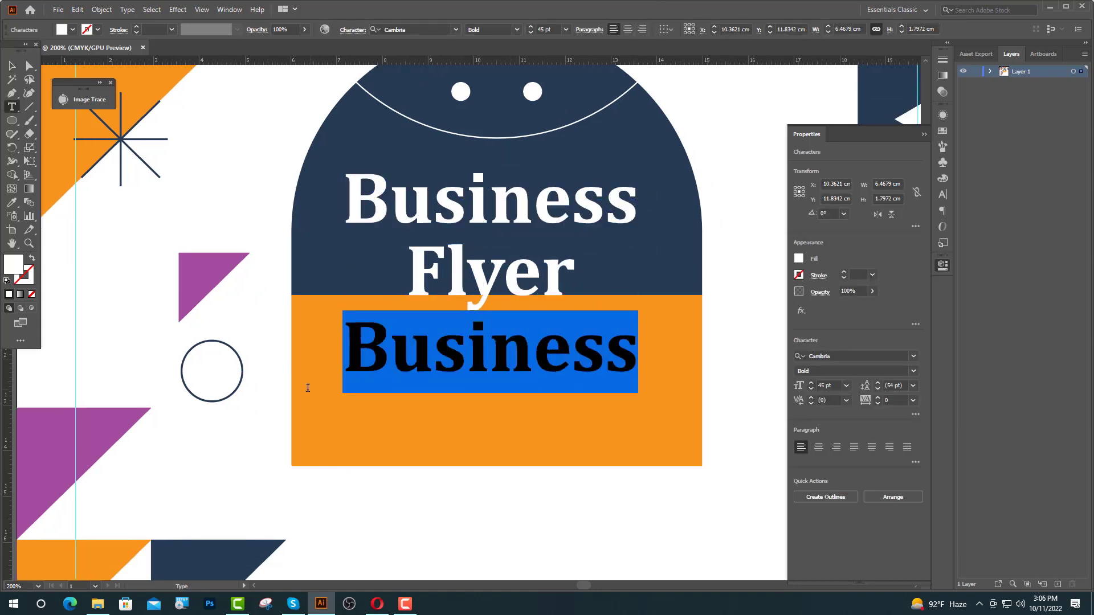
pyautogui.write('T')
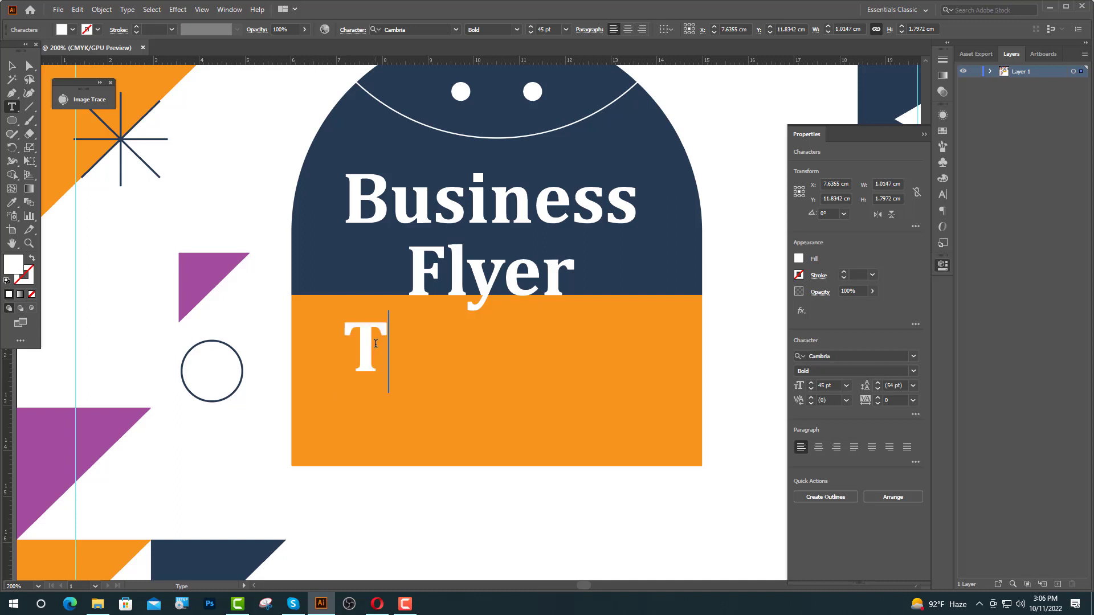
pyautogui.write('emplate')
pyautogui.press('Escape')
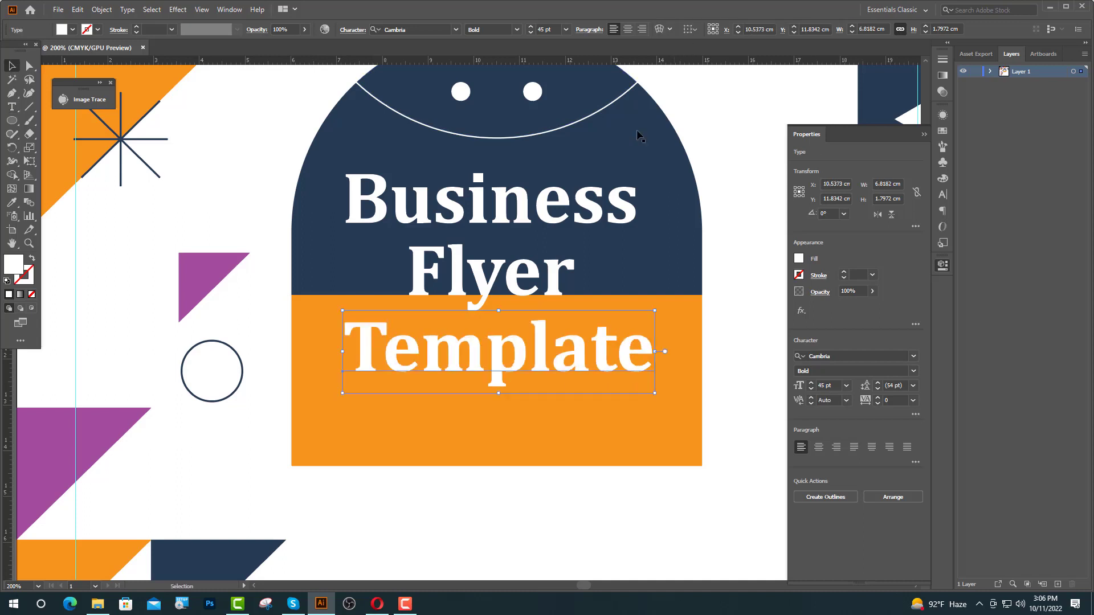
# - Align the three title lines on their horizontal centres and distribute them evenly in the vertical direction
pyautogui.keyDown('shift'); pyautogui.click(503, 214); pyautogui.keyUp('shift')
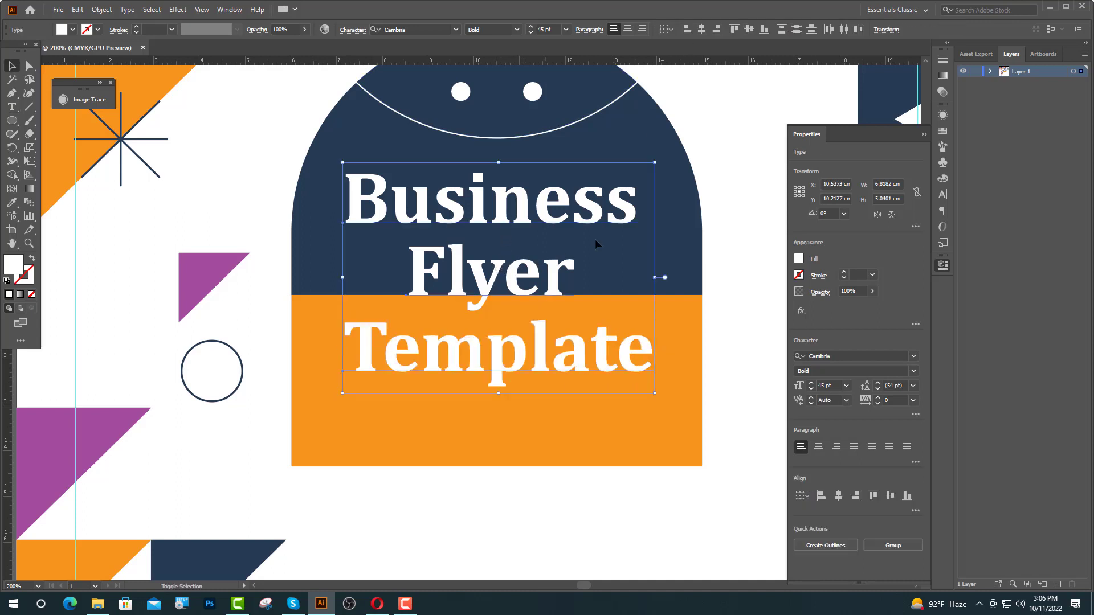
pyautogui.click(702, 29)
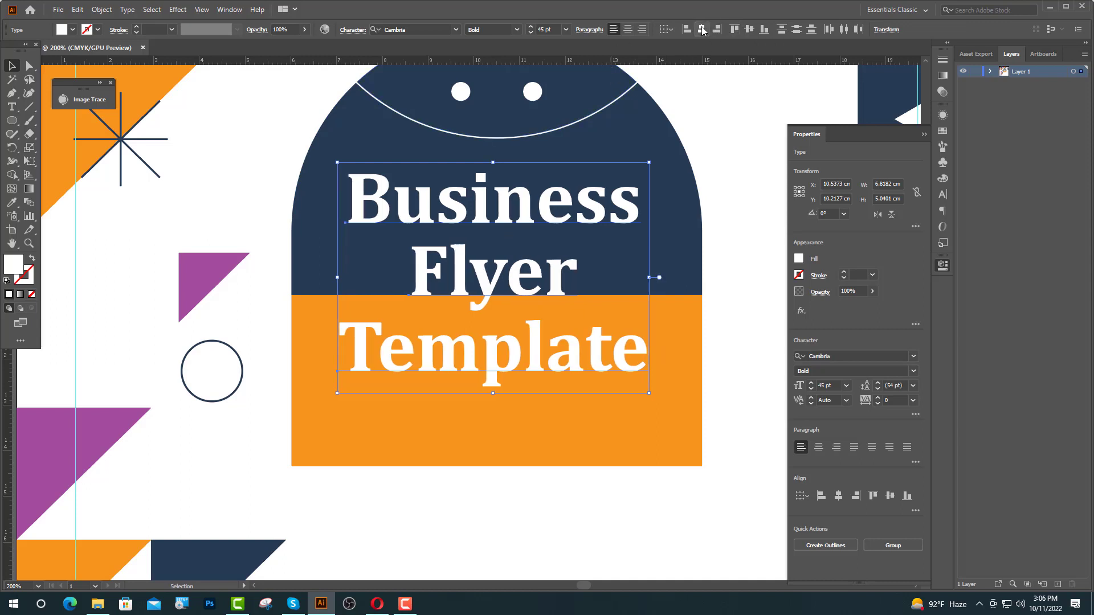
pyautogui.click(797, 29)
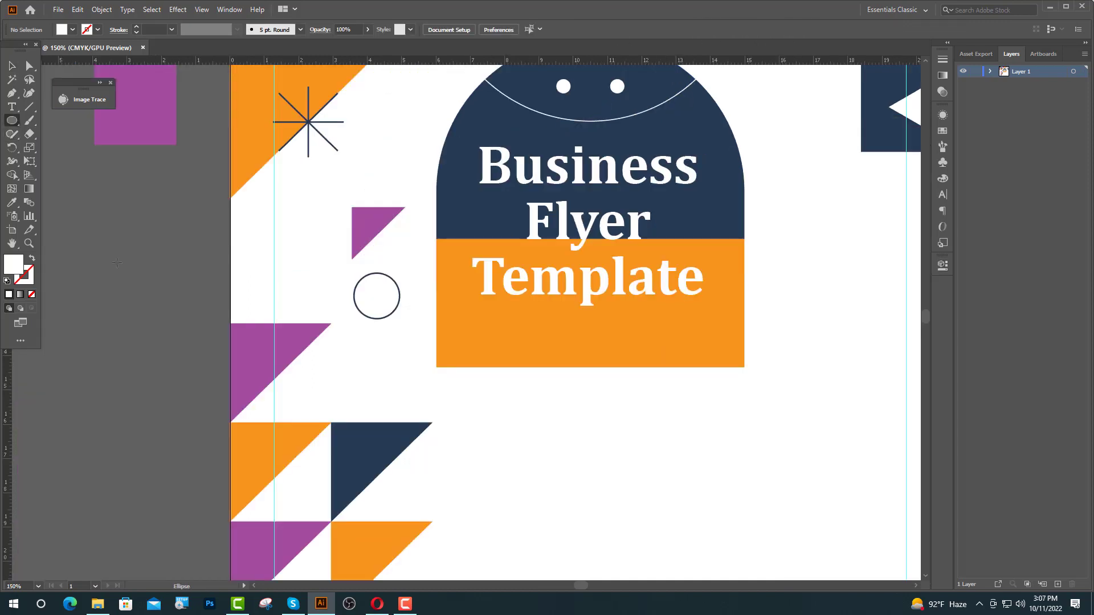
# - Draw a circle about 1.72 cm in diameter below the outlined circle and fill it with the panel's orange
pyautogui.moveTo(387, 373); pyautogui.dragTo(398, 384)
pyautogui.click(12, 202)
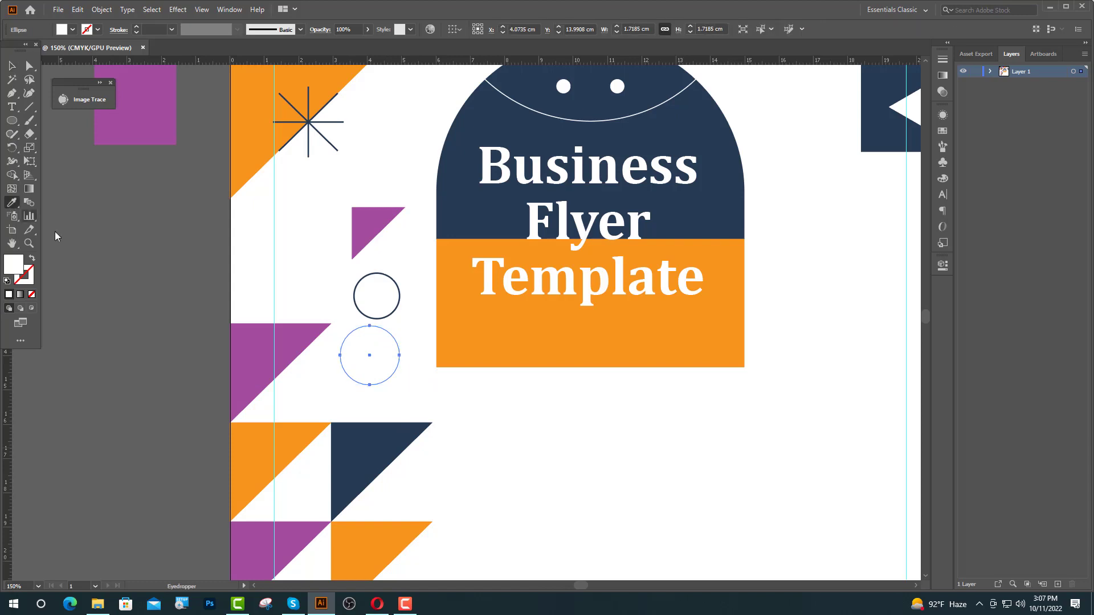
pyautogui.click(500, 338)
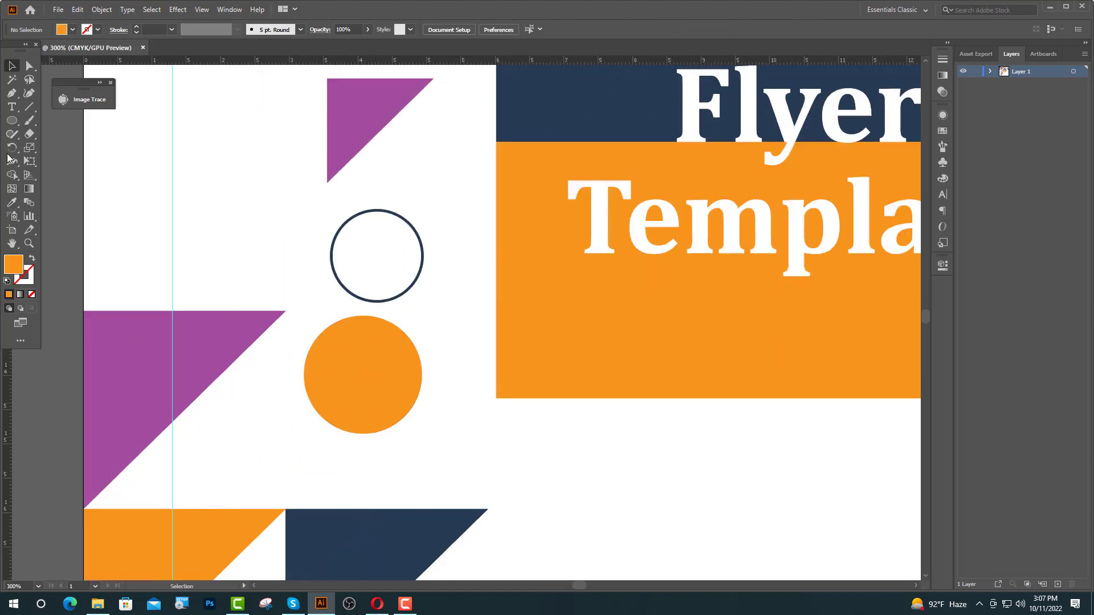
# - Draw a rectangle about 2.54 × 1.05 cm over the orange circle's lower half and subtract it to leave a half circle
pyautogui.moveTo(11, 120); pyautogui.dragTo(57, 120)
pyautogui.moveTo(291, 375); pyautogui.dragTo(466, 447)
pyautogui.press('v')
pyautogui.keyDown('shift'); pyautogui.click(390, 345); pyautogui.keyUp('shift')
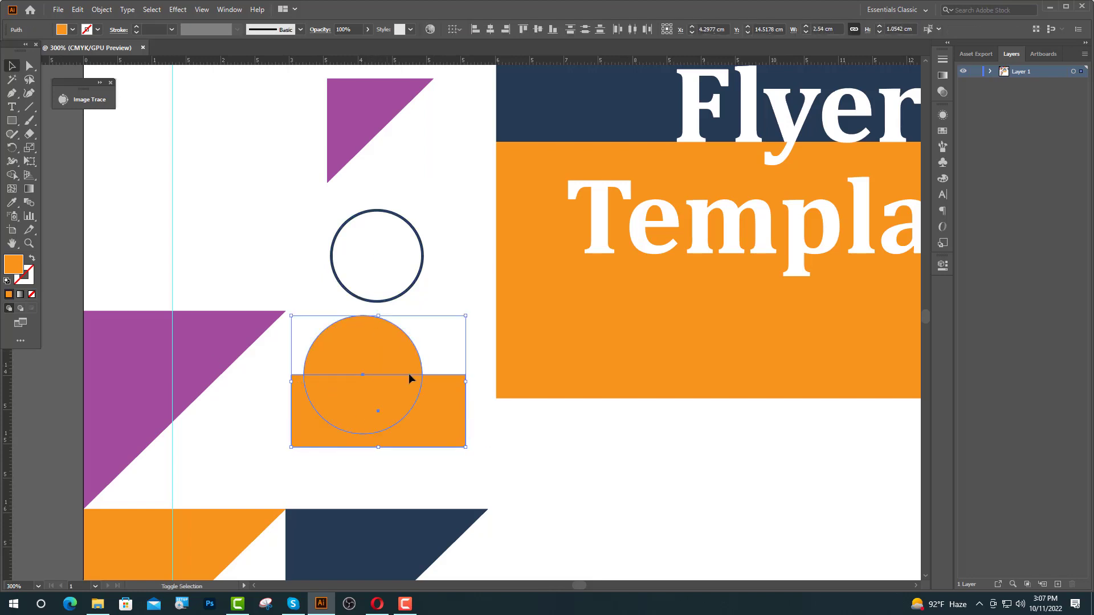
pyautogui.click(943, 266)
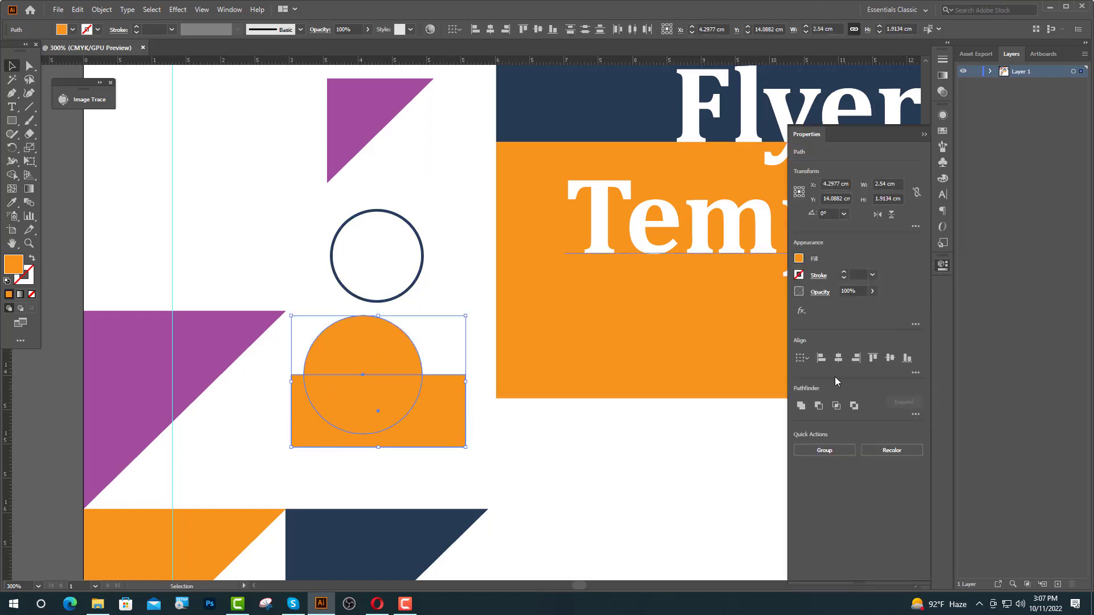
pyautogui.click(819, 405)
pyautogui.click(574, 456)
# - Draw a square of about 1.32 cm over the half circle's right half and subtract it to leave a quarter circle
pyautogui.click(13, 121)
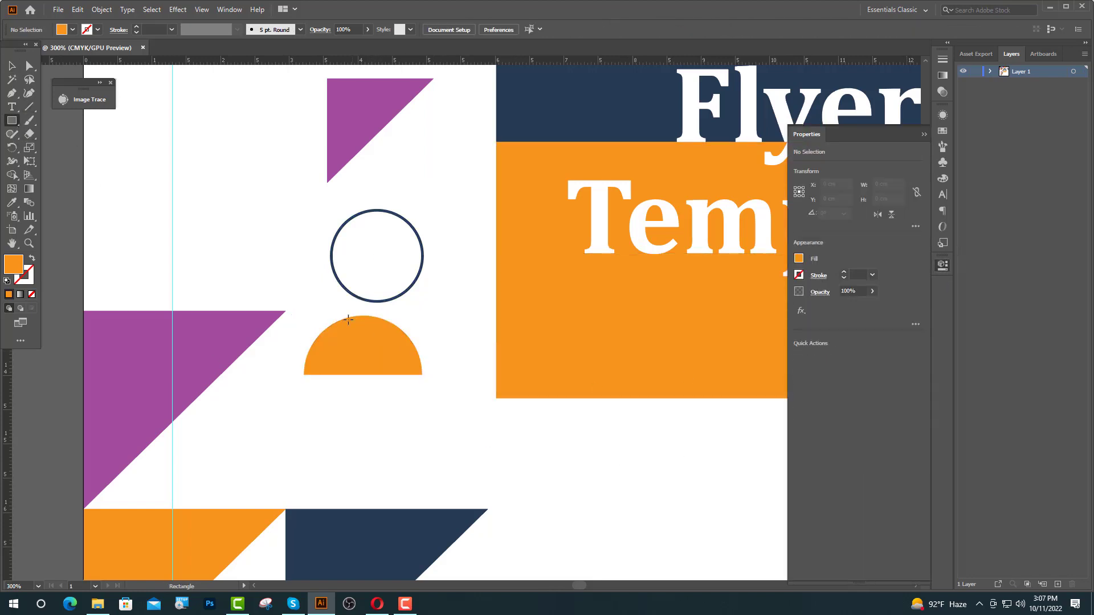
pyautogui.moveTo(363, 311); pyautogui.dragTo(454, 402)
pyautogui.press('v')
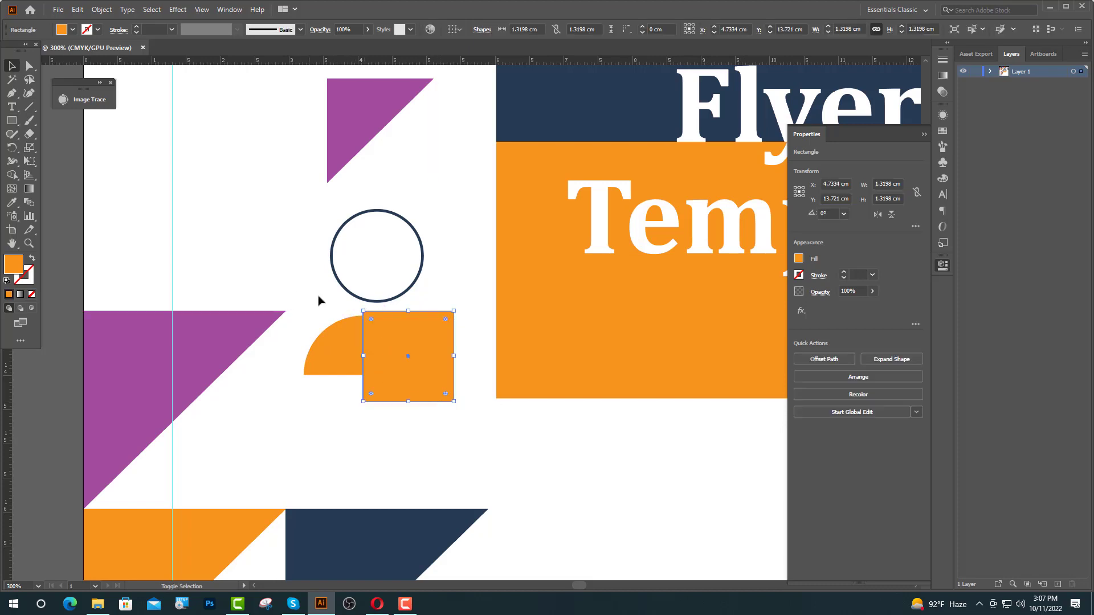
pyautogui.keyDown('shift'); pyautogui.click(349, 336); pyautogui.keyUp('shift')
pyautogui.click(819, 405)
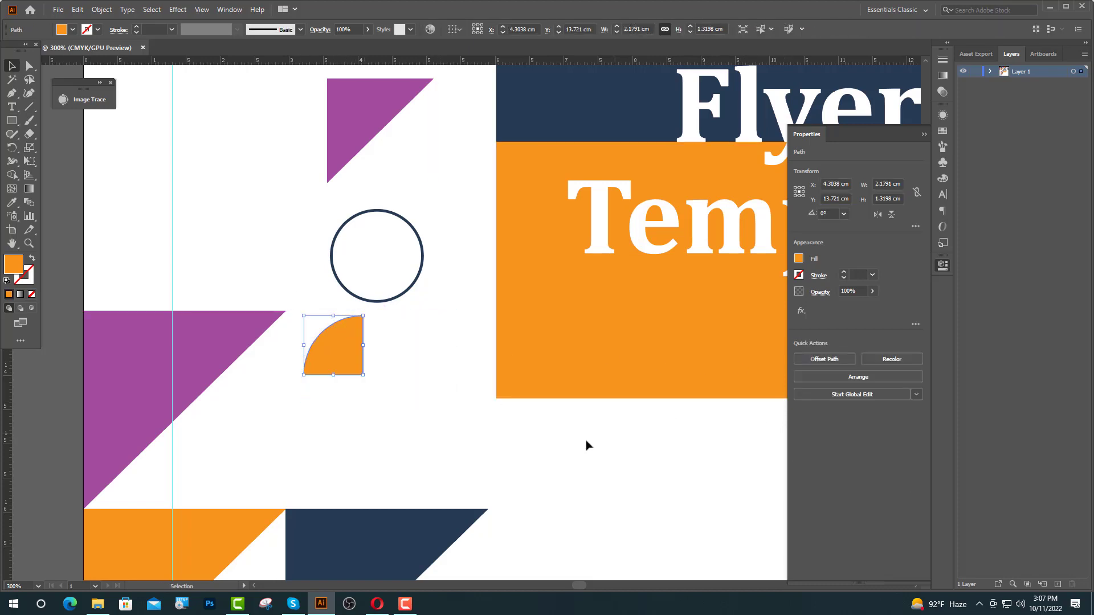
pyautogui.click(587, 446)
# - Move the orange quarter circle against the orange rectangle's lower-left corner and enlarge it to about 1.68 cm
pyautogui.moveTo(345, 358); pyautogui.dragTo(476, 373)
pyautogui.moveTo(467, 340); pyautogui.dragTo(468, 311)
pyautogui.moveTo(501, 376); pyautogui.dragTo(472, 341)
# - Copy the quarter circle to its right, reflect the copy across the vertical axis, and fit the halves to the orange rectangle's lower-left corner
pyautogui.moveTo(476, 367); pyautogui.dragTo(603, 367)
pyautogui.rightClick(602, 368)
pyautogui.moveTo(695, 288)
pyautogui.click(746, 330)
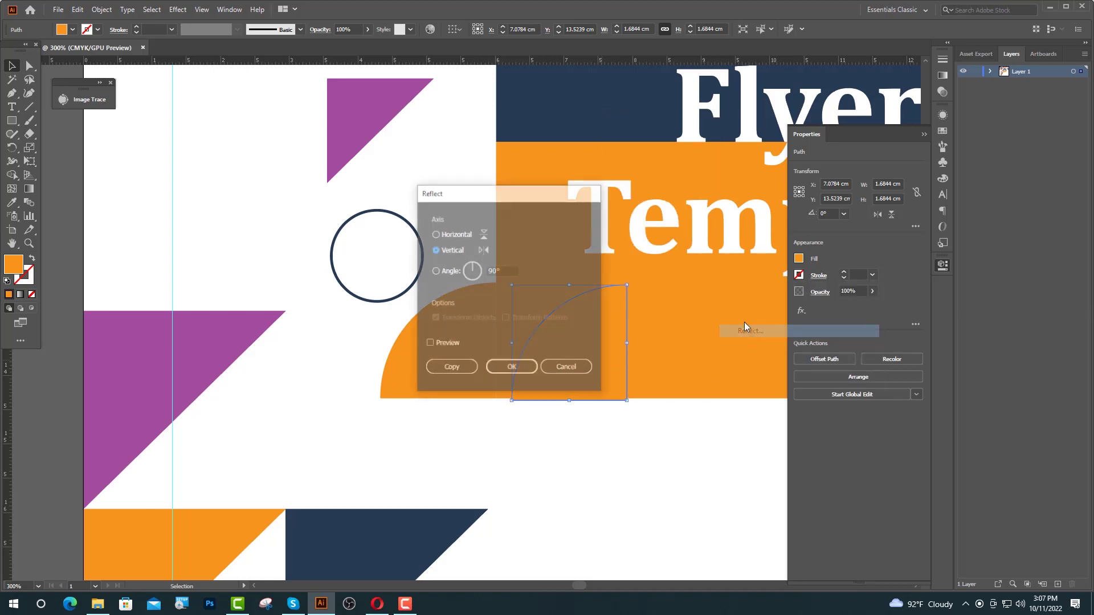
pyautogui.click(523, 371)
pyautogui.click(654, 479)
pyautogui.moveTo(580, 369); pyautogui.dragTo(564, 366)
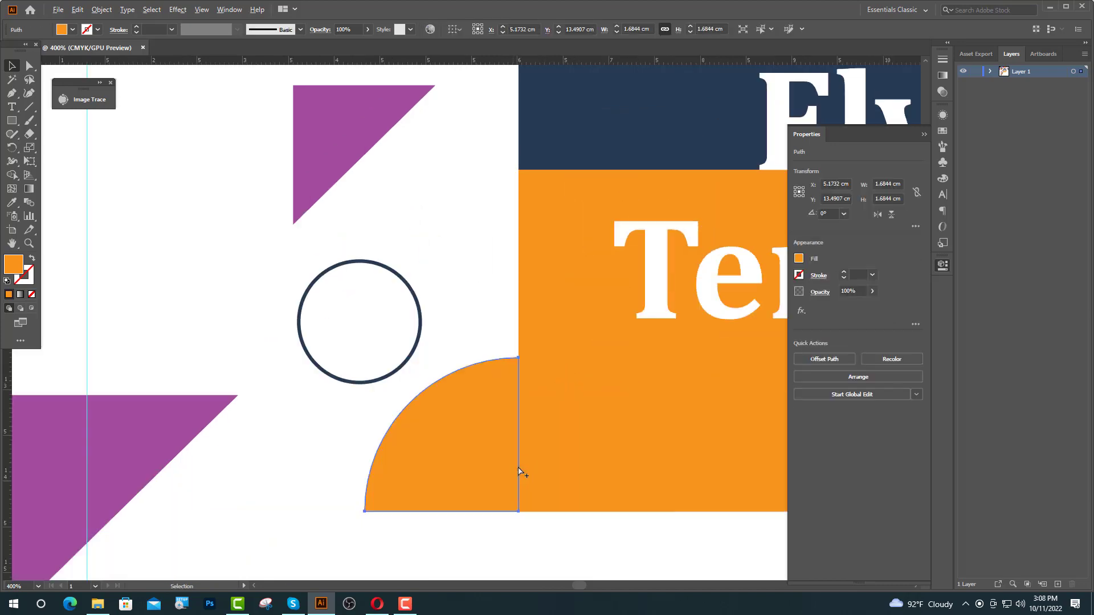
# - Fill the left quarter circle with purple and the right quarter circle with navy
pyautogui.scroll(-2, 519, 472)
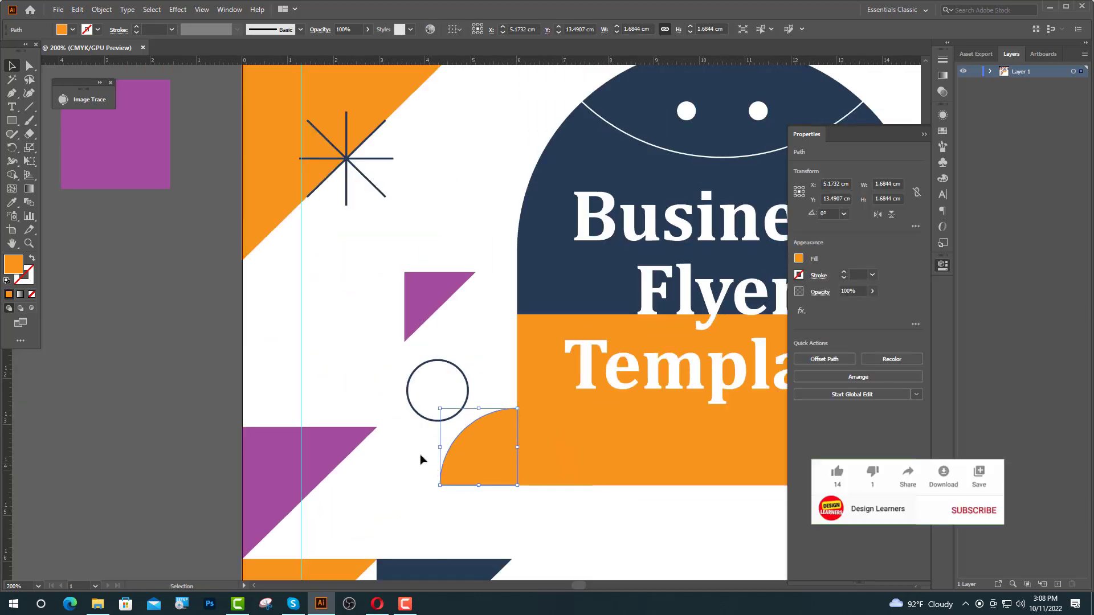
pyautogui.click(76, 169)
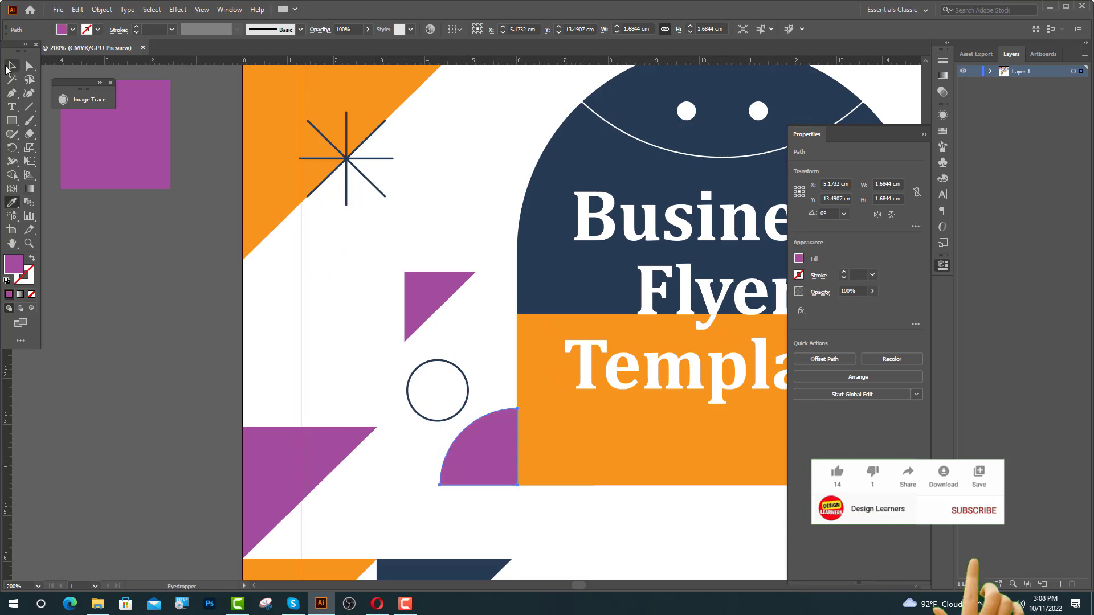
pyautogui.press('v')
pyautogui.click(562, 449)
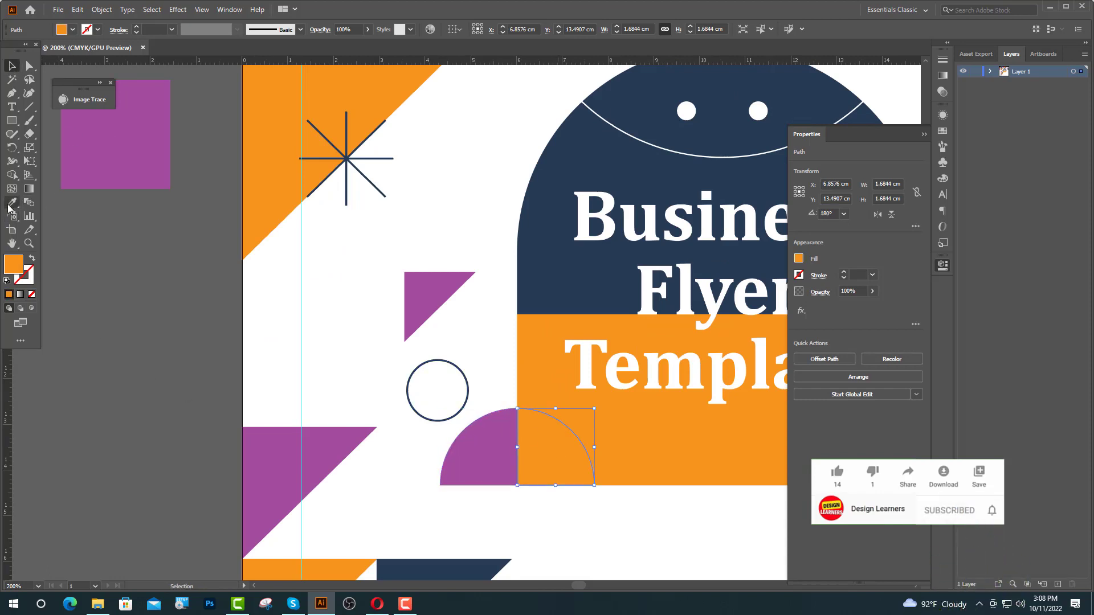
pyautogui.click(578, 289)
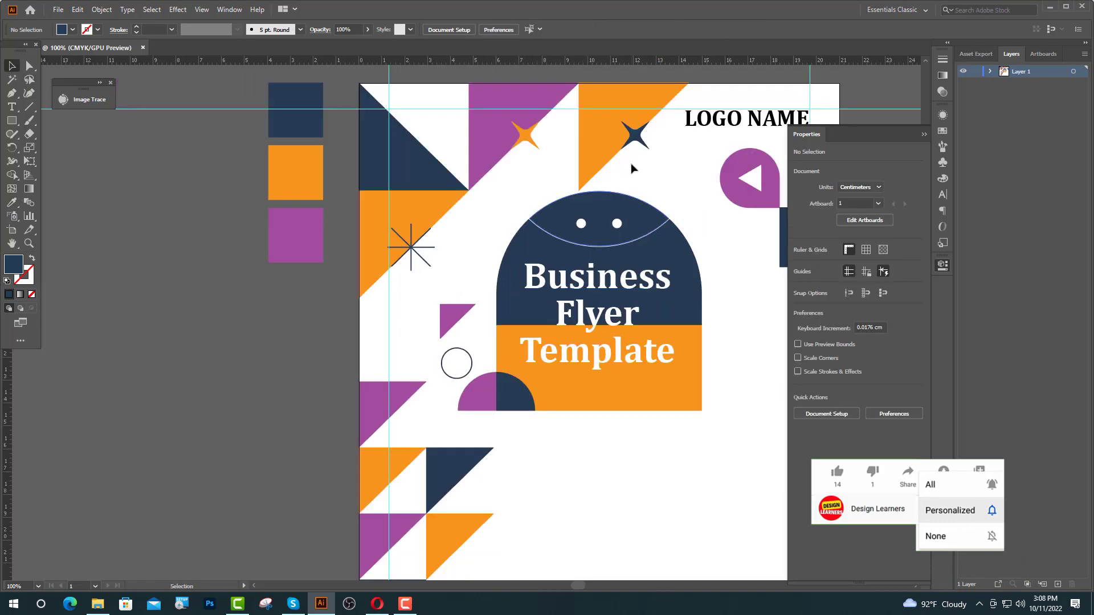
# - Copy the orange four-pointed star to the orange rectangle's right edge, rotate the copy 45°, and fill it with navy
pyautogui.moveTo(525, 143); pyautogui.dragTo(627, 330)
pyautogui.scroll(5, 717, 381)
pyautogui.scroll(-5, 644, 339)
pyautogui.click(11, 202)
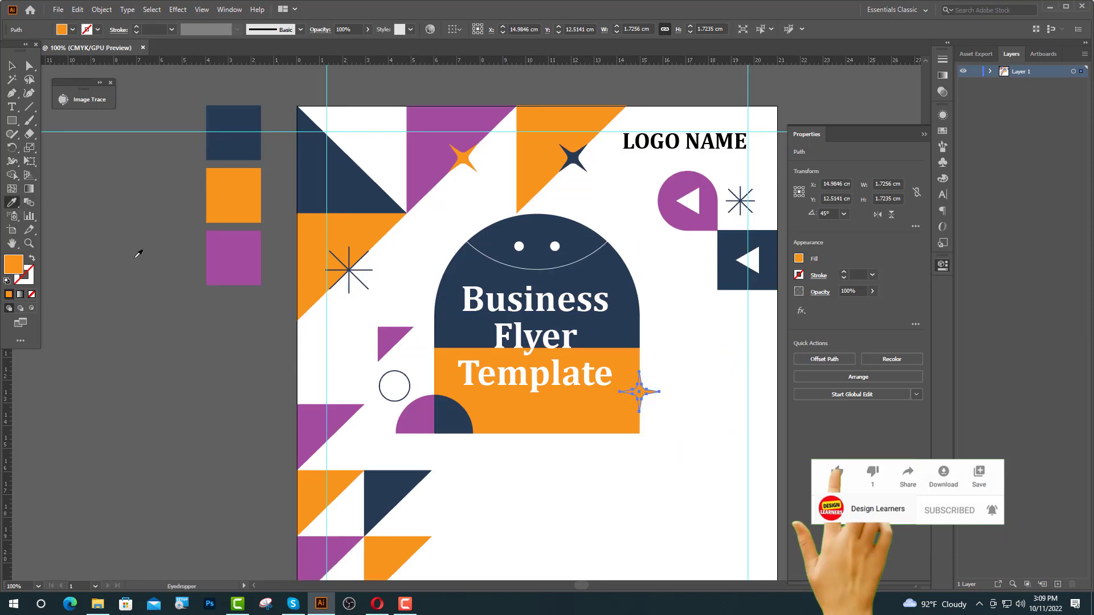
pyautogui.click(438, 330)
# - Bring the navy star copy on the panel's right edge to the front
pyautogui.rightClick(645, 397)
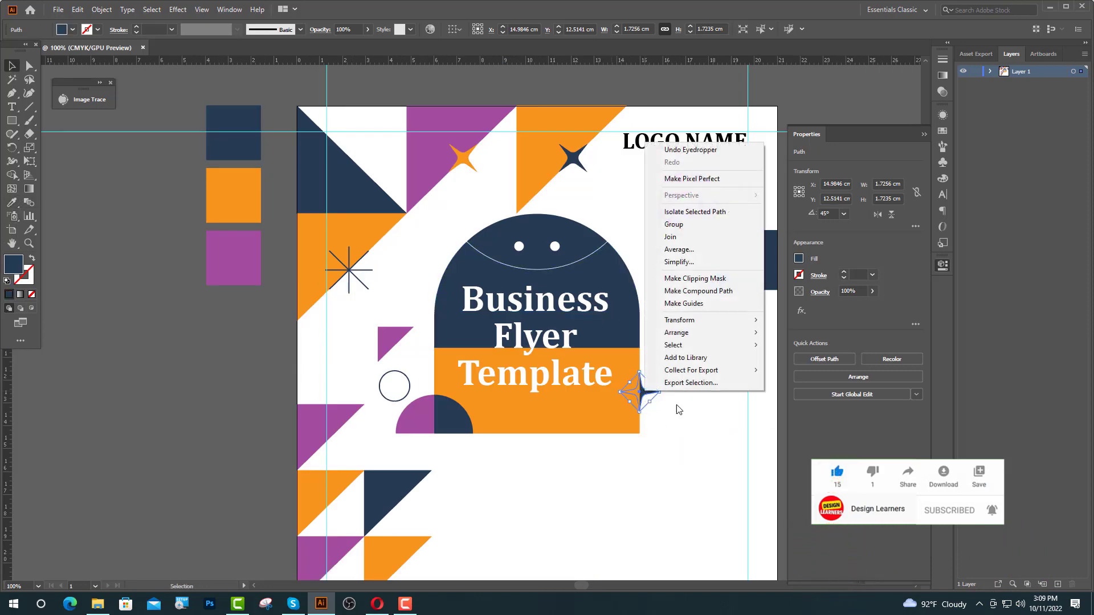
pyautogui.moveTo(684, 330)
pyautogui.click(795, 334)
pyautogui.click(706, 371)
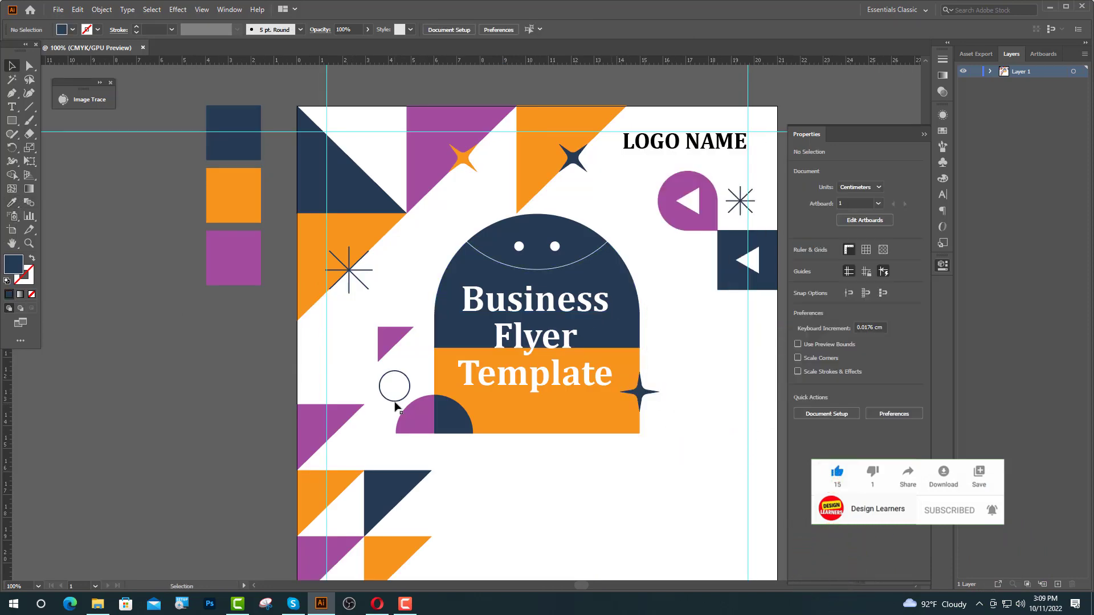
# - Copy the navy outlined circle onto the orange rectangle's lower-right corner and bring the copy to the front
pyautogui.moveTo(396, 404)
pyautogui.mouseDown()
pyautogui.moveTo(441, 456)
pyautogui.moveTo(642, 473)
pyautogui.moveTo(643, 450)
pyautogui.mouseUp()
pyautogui.rightClick(644, 450)
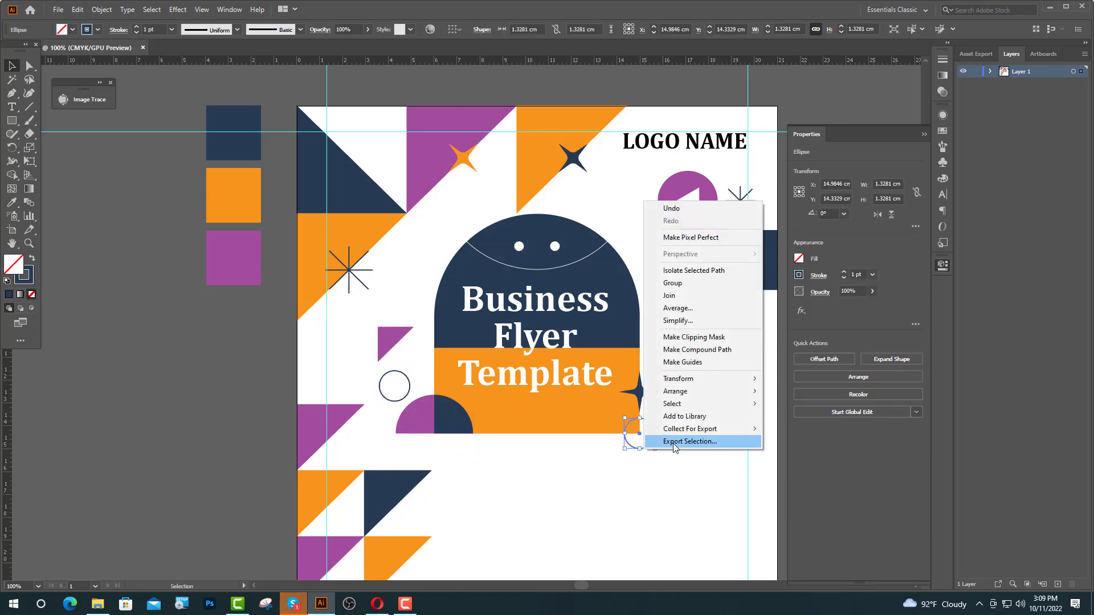
pyautogui.moveTo(706, 391)
pyautogui.click(782, 393)
pyautogui.click(754, 433)
pyautogui.moveTo(754, 433); pyautogui.dragTo(618, 414)
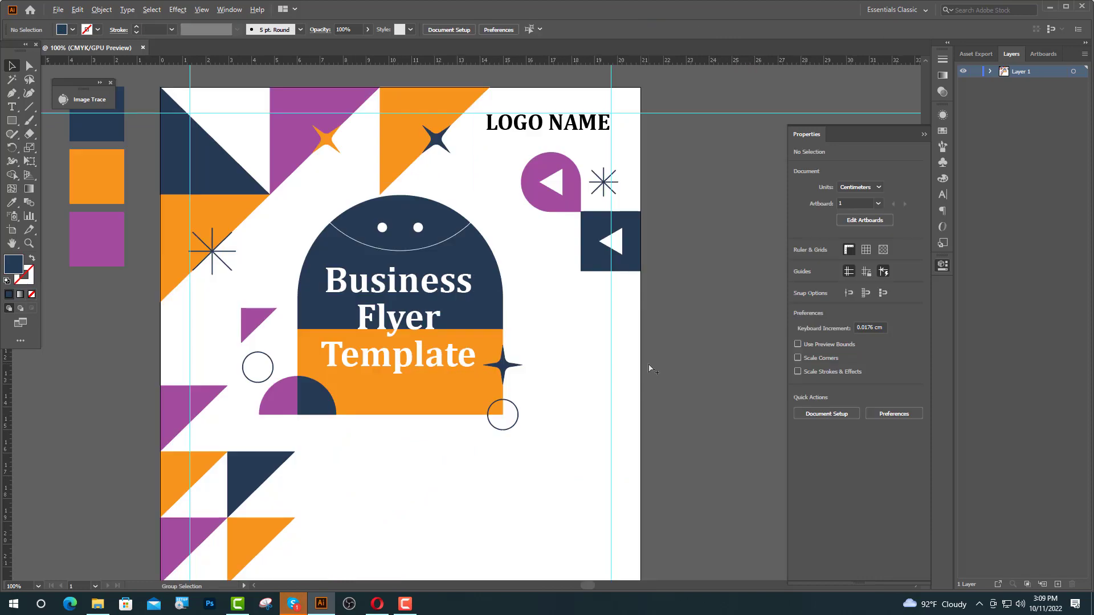
# - Draw a navy square of about 1.06 cm to the right of the panel and rotate it 45° into a diamond
pyautogui.scroll(1, 650, 367)
pyautogui.click(12, 120)
pyautogui.moveTo(486, 255); pyautogui.dragTo(523, 292)
pyautogui.press('v')
pyautogui.moveTo(527, 252); pyautogui.dragTo(502, 232)
pyautogui.click(485, 256)
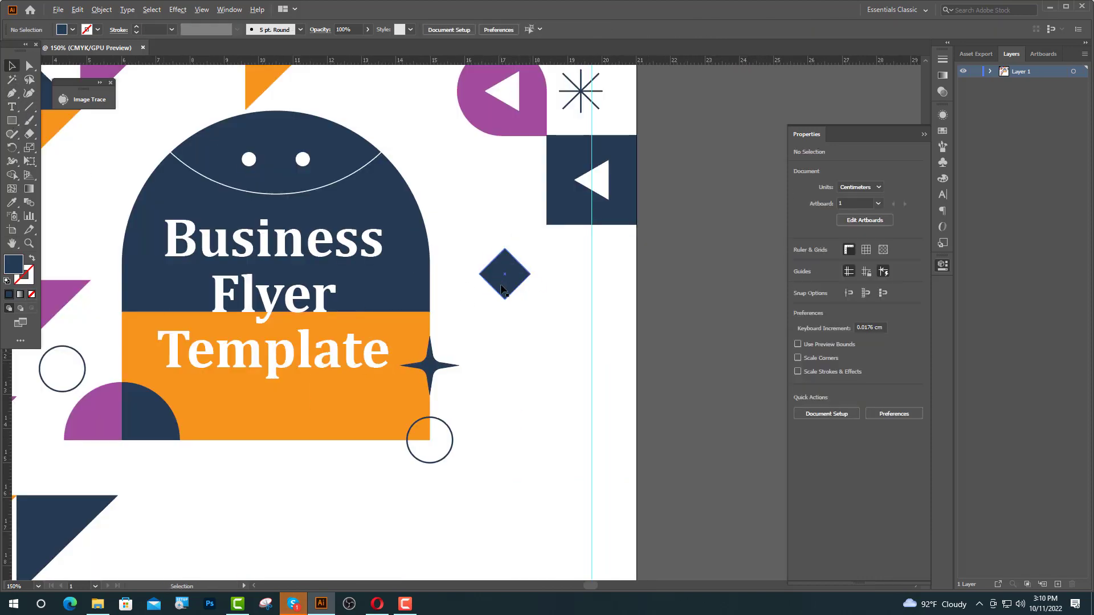
# - Copy the navy diamond directly below itself and fill the copy with orange
pyautogui.moveTo(504, 283); pyautogui.dragTo(507, 334)
pyautogui.moveTo(507, 334); pyautogui.dragTo(550, 340)
pyautogui.click(12, 204)
pyautogui.click(303, 470)
pyautogui.press('v')
pyautogui.click(464, 228)
# - Nudge the navy and orange diamonds together down and to the right in the space beside the panel
pyautogui.scroll(-1, 464, 228)
pyautogui.hotkey('shift', 'Down')
pyautogui.hotkey('shift', 'Down')
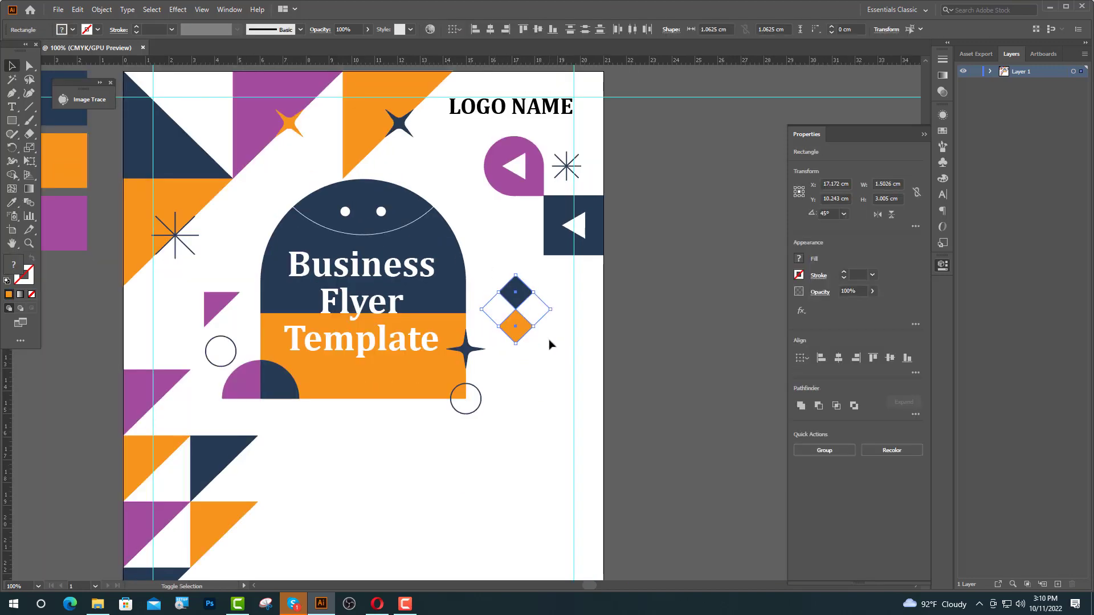
pyautogui.hotkey('shift', 'Right')
pyautogui.hotkey('shift', 'Right')
pyautogui.hotkey('shift', 'Down')
pyautogui.click(674, 443)
pyautogui.moveTo(674, 442); pyautogui.dragTo(662, 317)
pyautogui.scroll(-1, 663, 322)
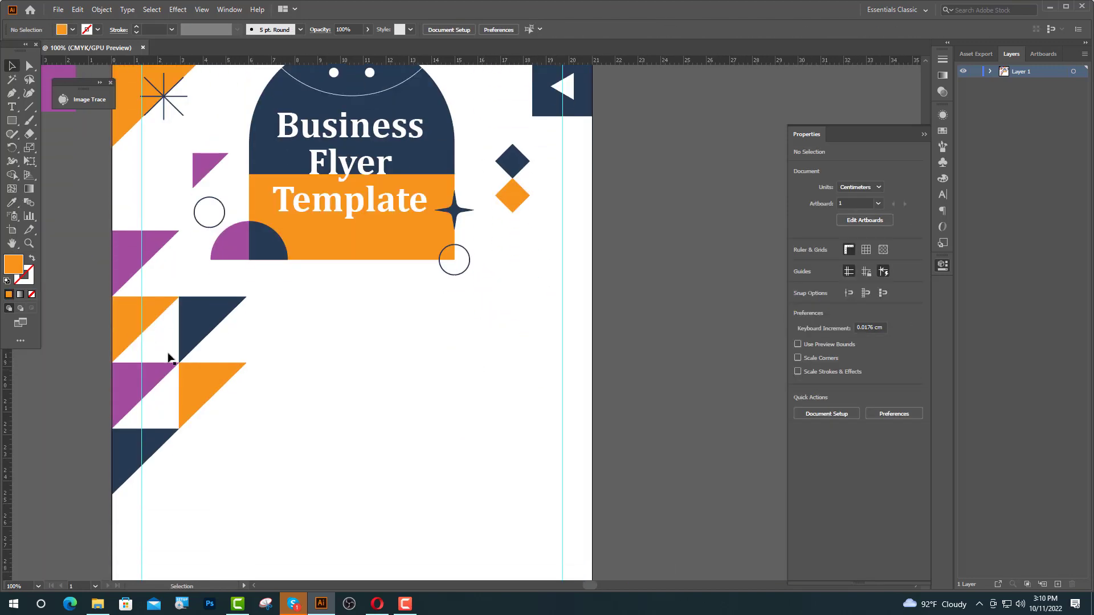
# - Shrink the set of triangles along the flyer's left edge and move it down to start level with the panel's bottom edge
pyautogui.click(125, 265)
pyautogui.keyDown('shift'); pyautogui.click(137, 320); pyautogui.keyUp('shift')
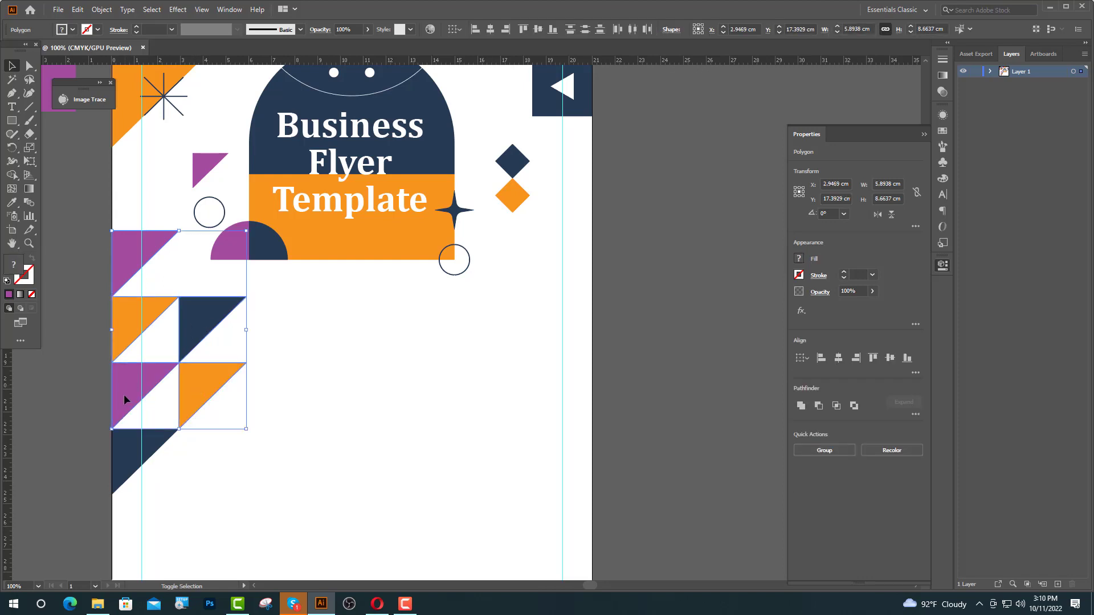
pyautogui.keyDown('shift'); pyautogui.click(125, 454); pyautogui.keyUp('shift')
pyautogui.scroll(2, 130, 444)
pyautogui.scroll(1, 157, 275)
pyautogui.moveTo(162, 265); pyautogui.dragTo(162, 312)
pyautogui.scroll(-1, 337, 321)
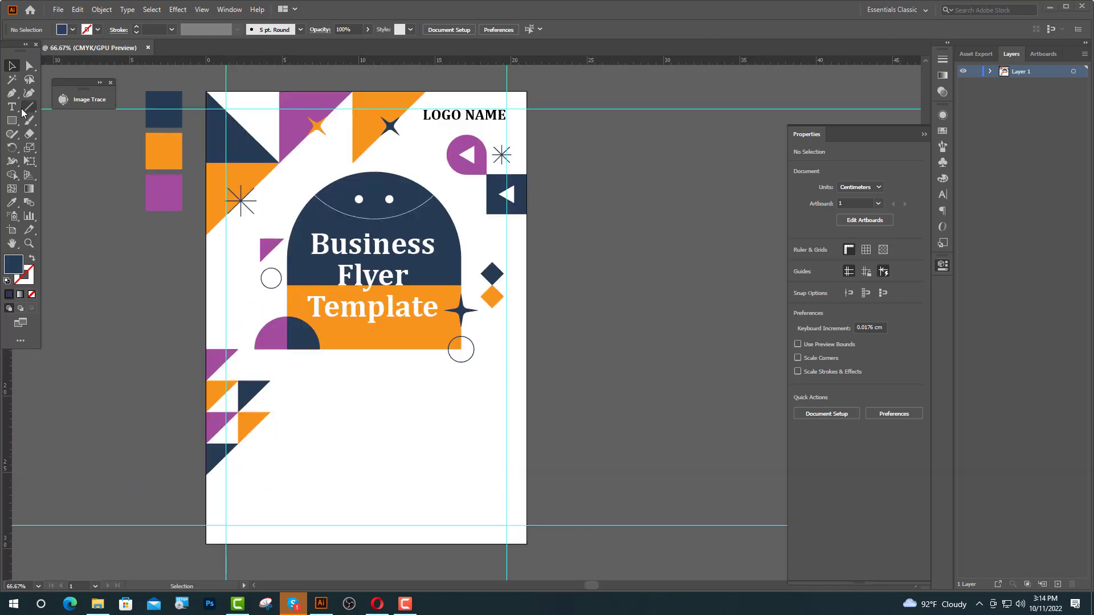
# - Add the text "Headline" in Cambria Bold at 52 pt just below the orange part of the title panel
pyautogui.press('t')
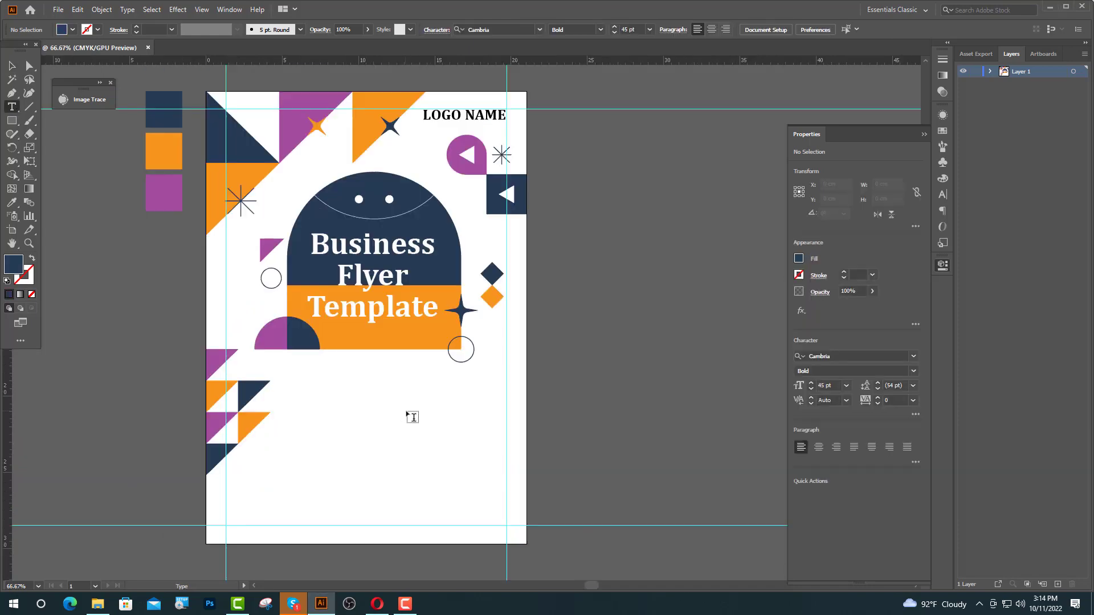
pyautogui.click(308, 379)
pyautogui.click(541, 29)
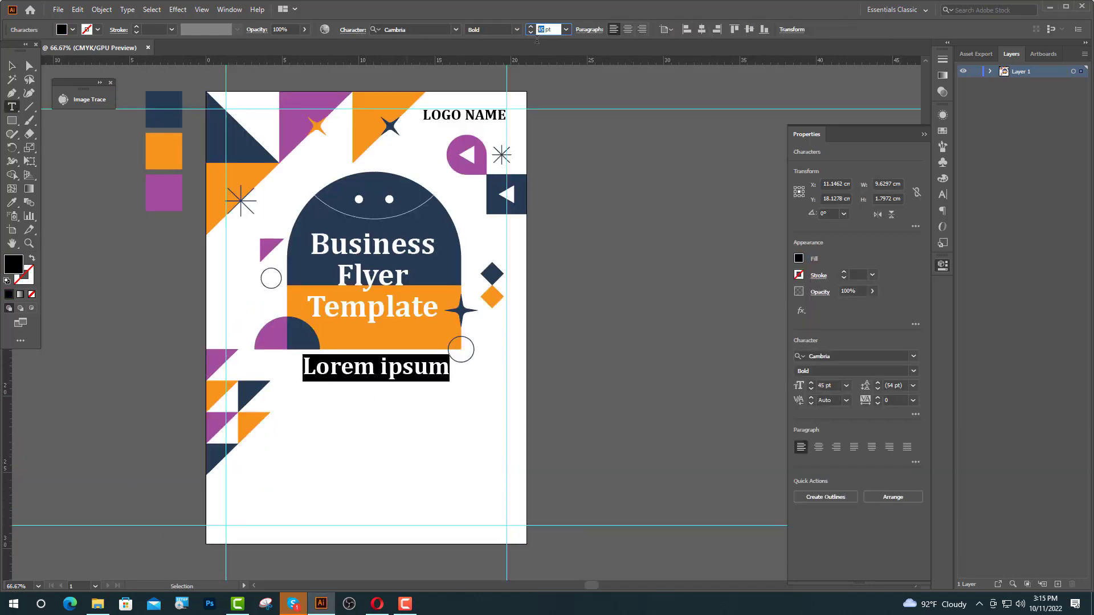
pyautogui.write('52')
pyautogui.press('Return')
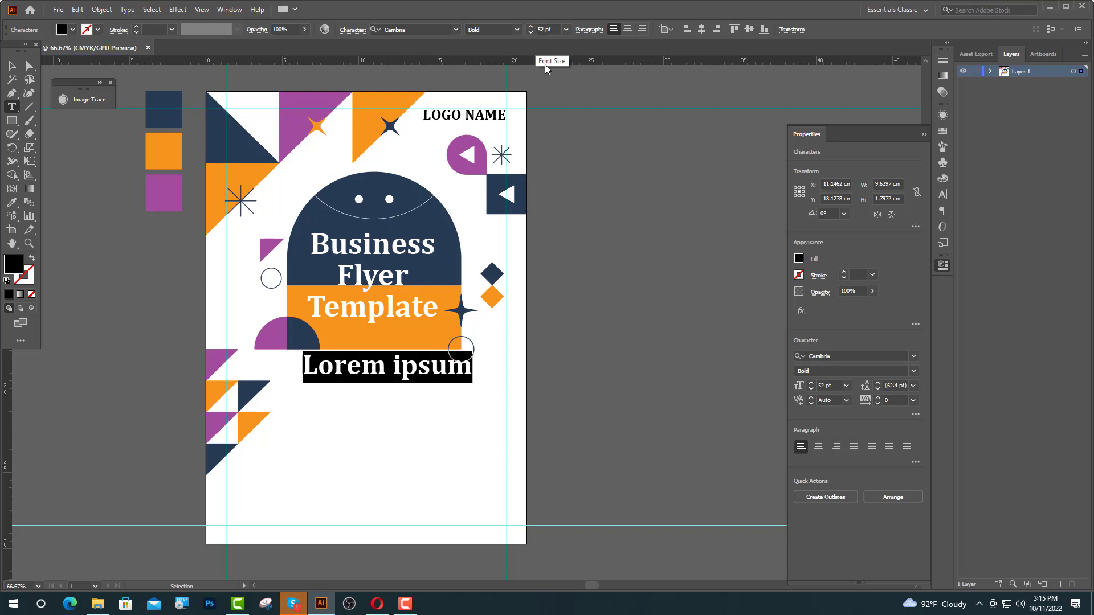
pyautogui.write('Hea')
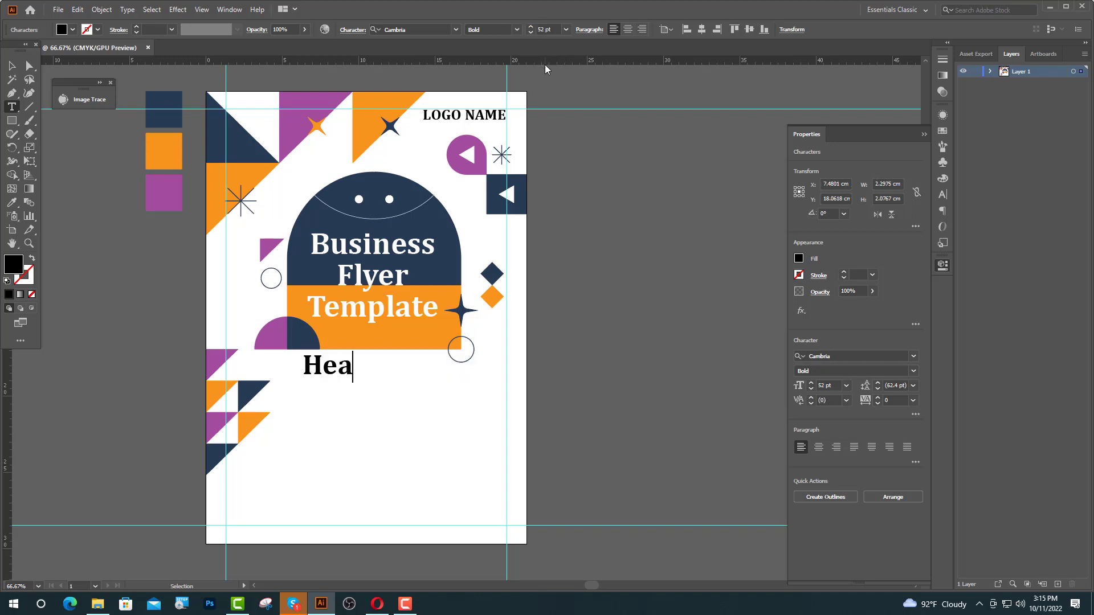
pyautogui.write('dline')
pyautogui.press('Escape')
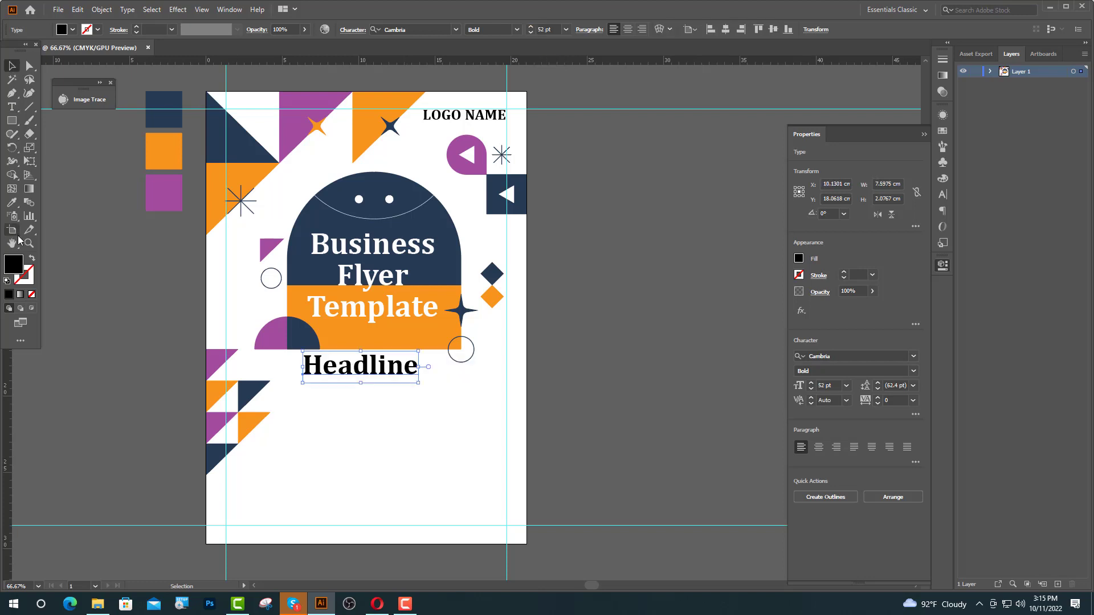
# - Colour the "Headline" text navy by sampling the navy reference square beside the artboard
pyautogui.click(11, 202)
pyautogui.click(161, 114)
pyautogui.press('v')
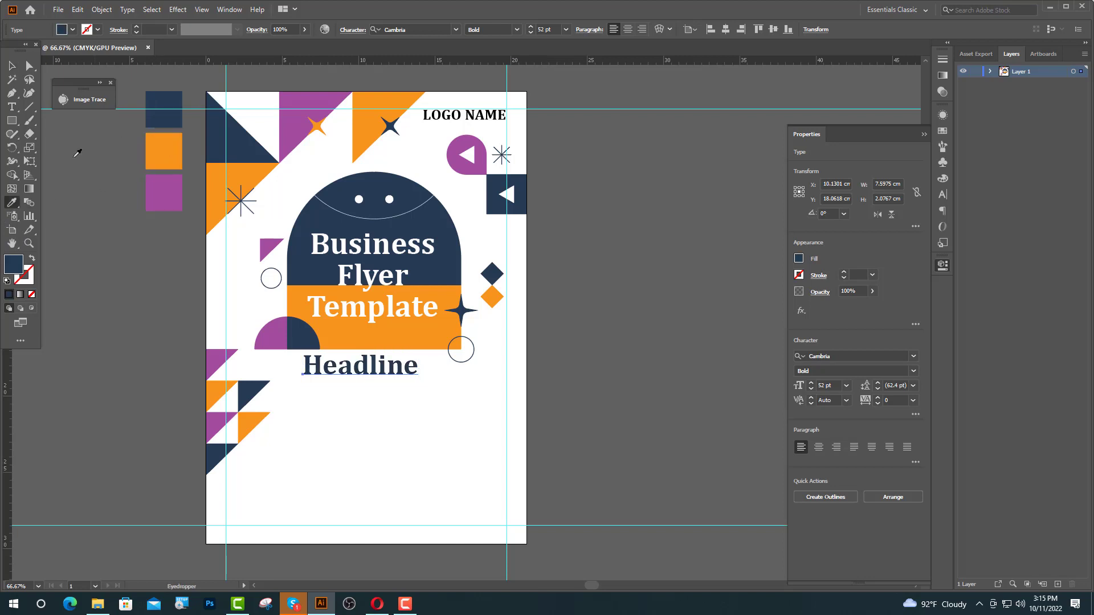
pyautogui.click(76, 150)
# - Set the "Headline" text size to 72 pt and centre it horizontally on the artboard
pyautogui.scroll(2, 385, 376)
pyautogui.click(384, 358)
pyautogui.click(539, 31)
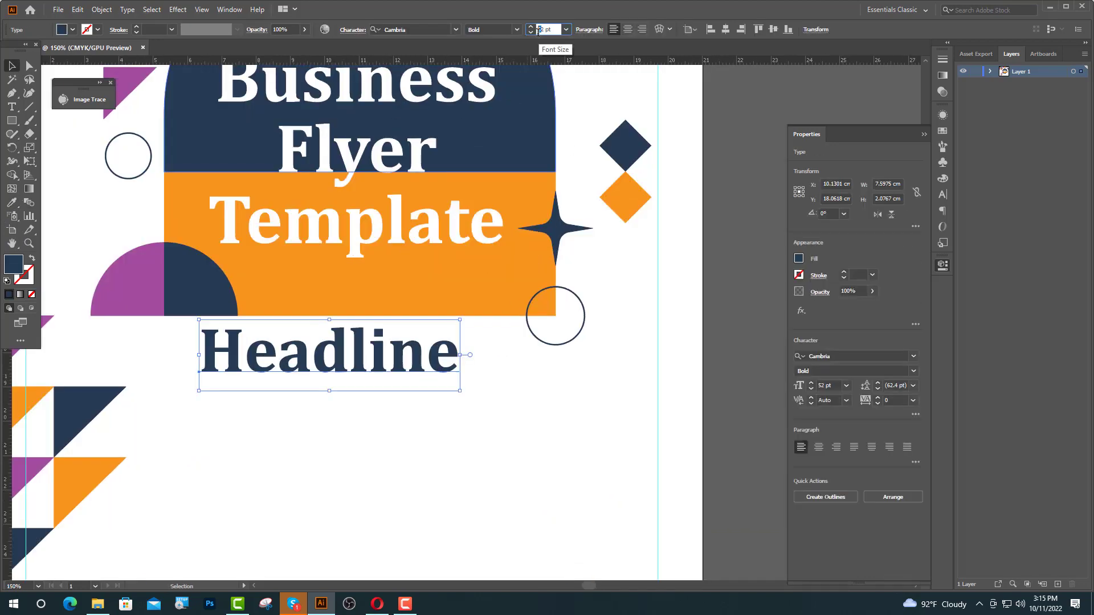
pyautogui.write('72')
pyautogui.press('Return')
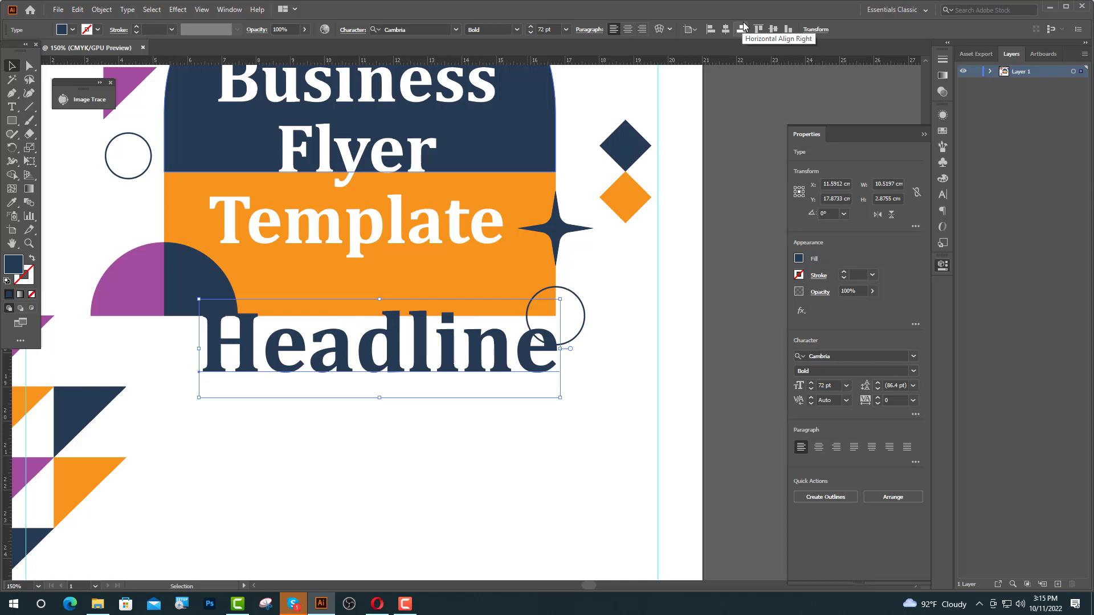
pyautogui.click(725, 30)
# - Nudge the "Headline" text straight down to leave a gap beneath the title panel
pyautogui.press('Down')
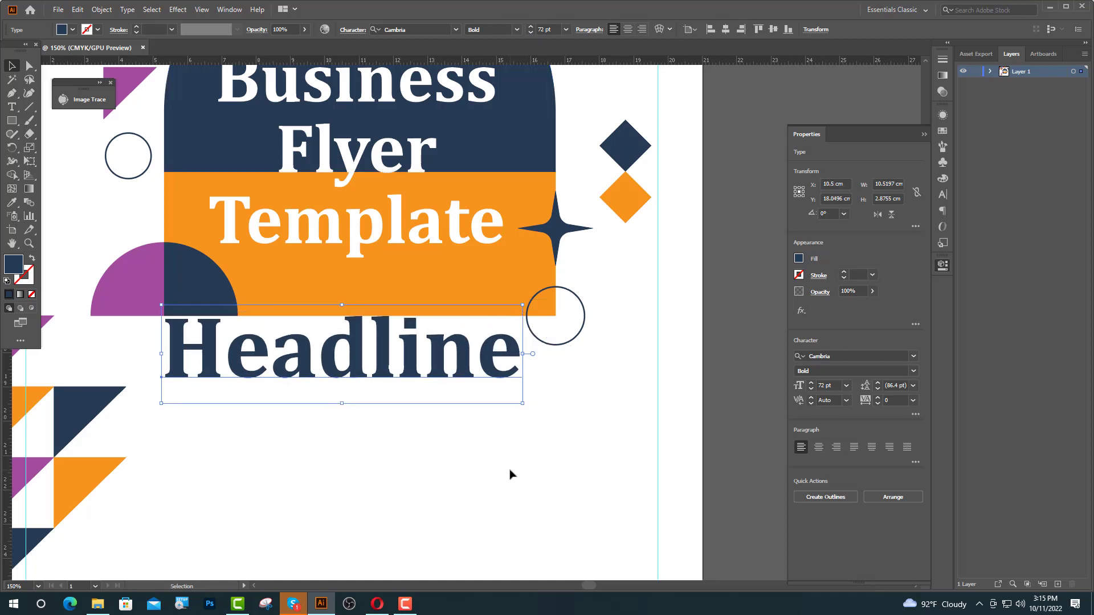
pyautogui.press('Down')
pyautogui.press('Down')
pyautogui.press('Down')
pyautogui.press('Down')
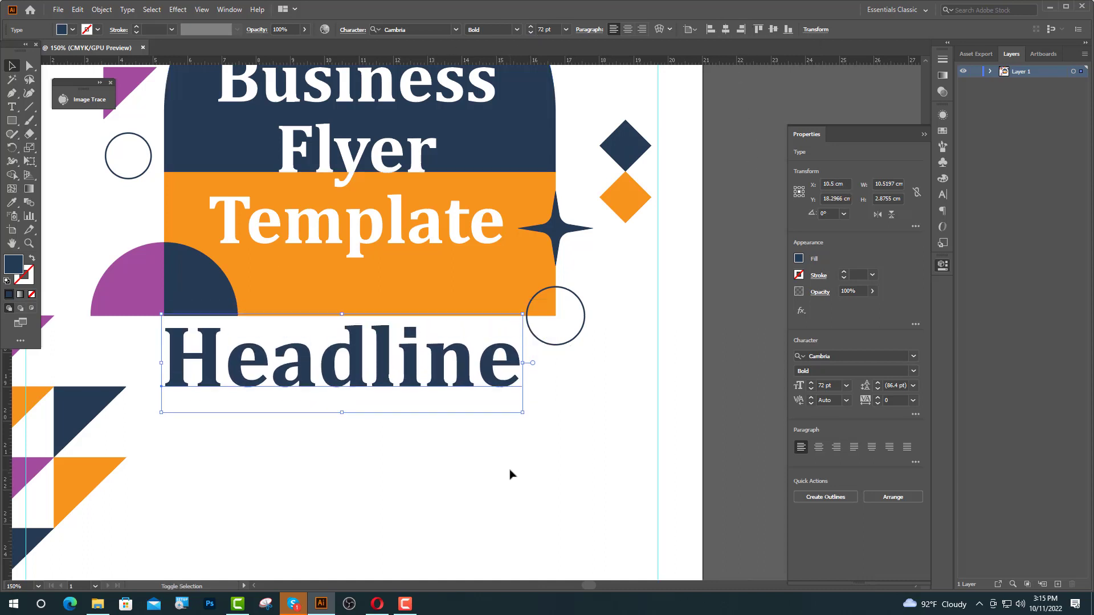
pyautogui.click(736, 403)
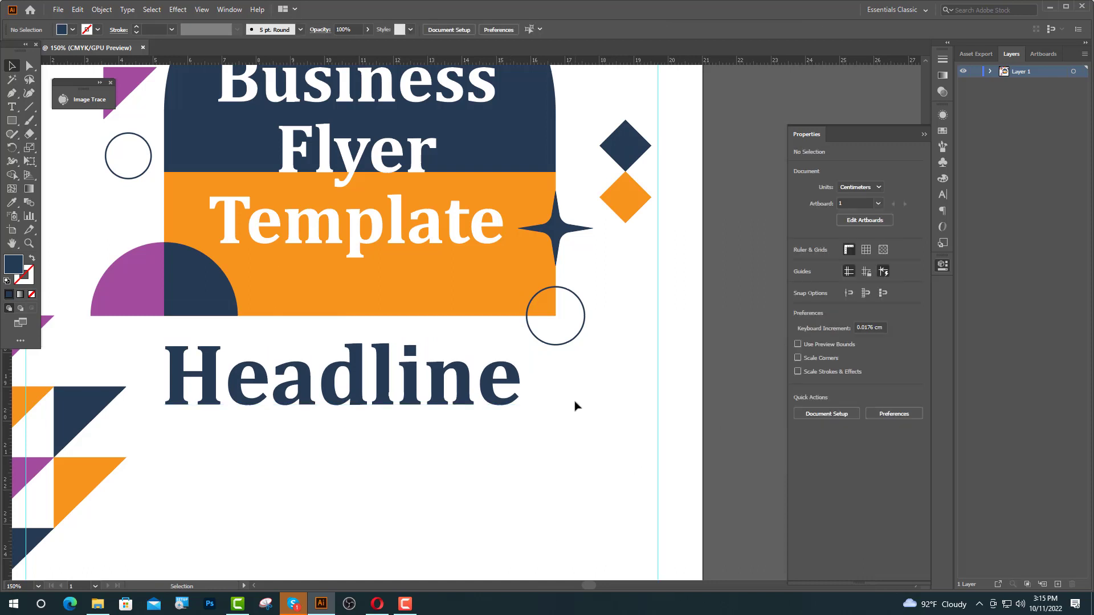
# - Add the text "Sub-headline here" in Cambria Bold at 42 pt below the headline
pyautogui.scroll(-3, 576, 403)
pyautogui.press('t')
pyautogui.click(174, 365)
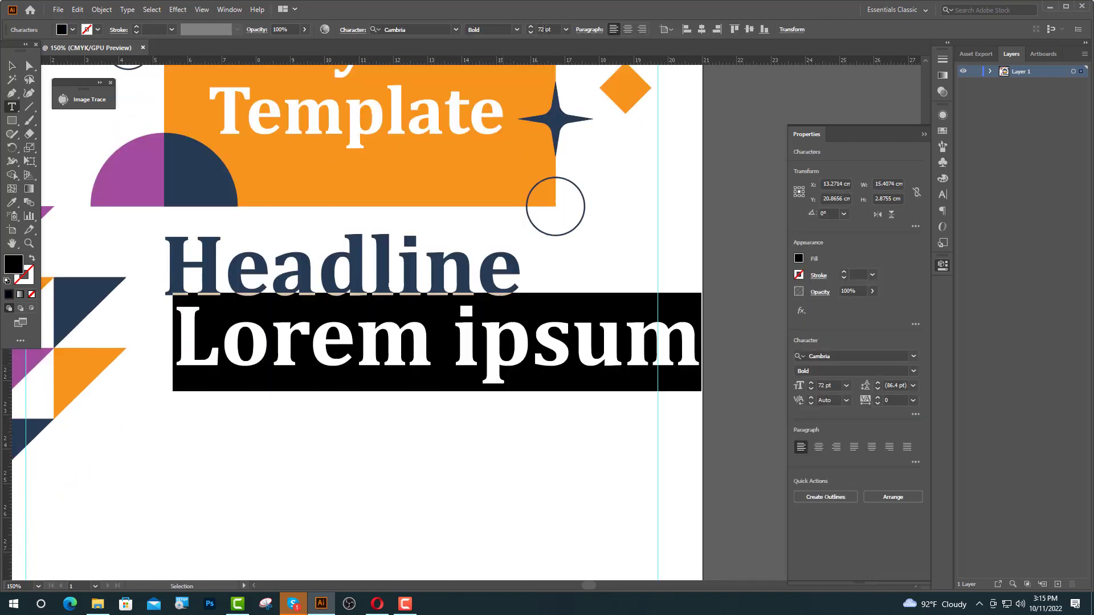
pyautogui.doubleClick(543, 29)
pyautogui.write('42')
pyautogui.press('Return')
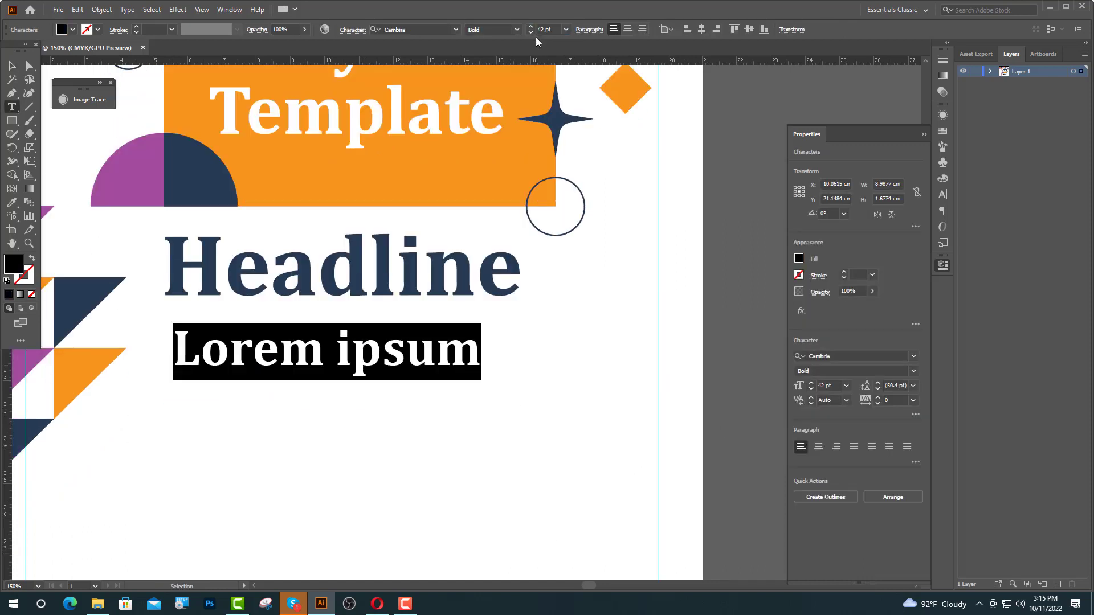
pyautogui.write('Su')
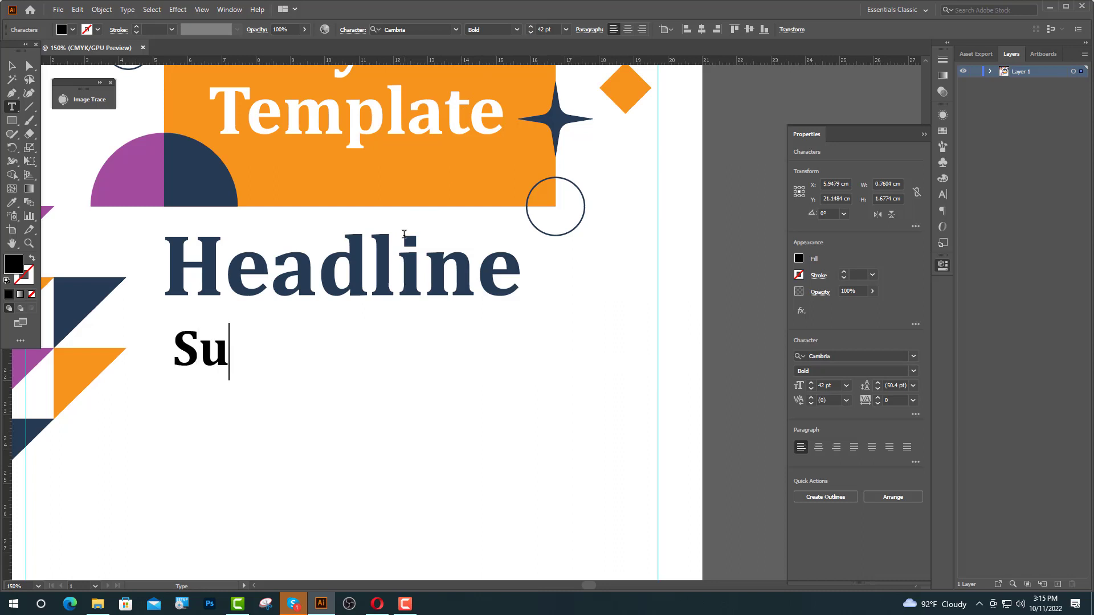
pyautogui.write('b-hea')
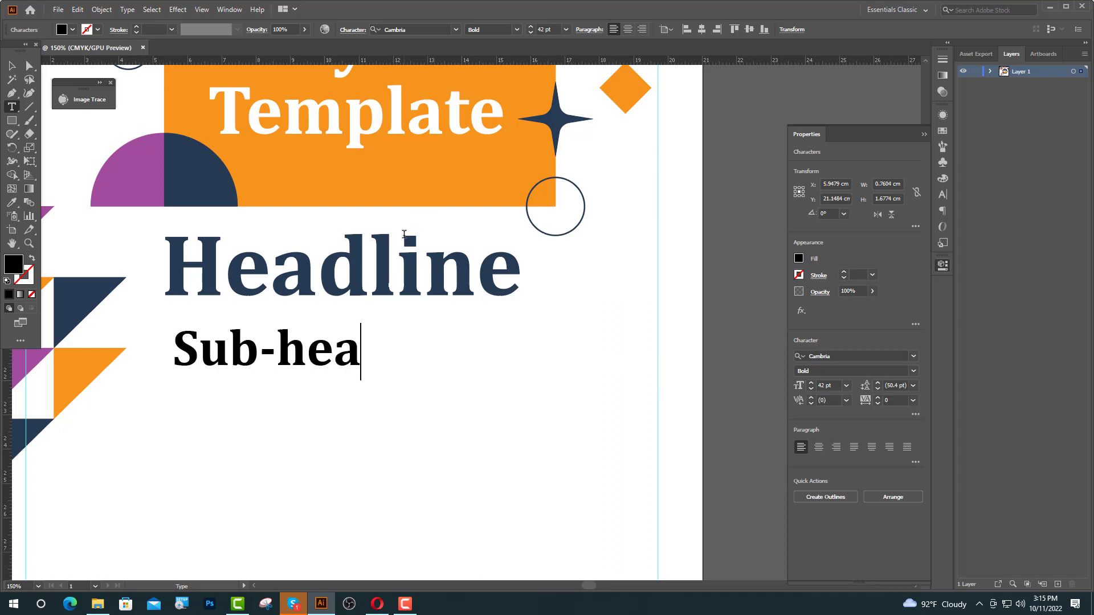
pyautogui.write('dline ')
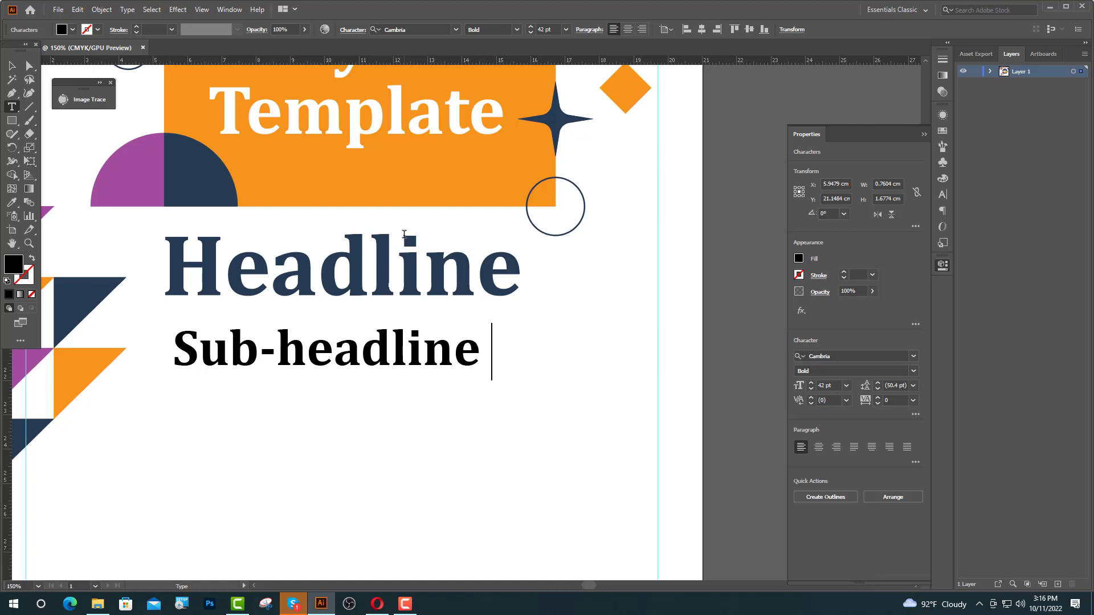
pyautogui.write('here')
pyautogui.press('Escape')
# - Set the sub-headline size to 35 pt and centre it horizontally on the "Headline" text
pyautogui.click(533, 33)
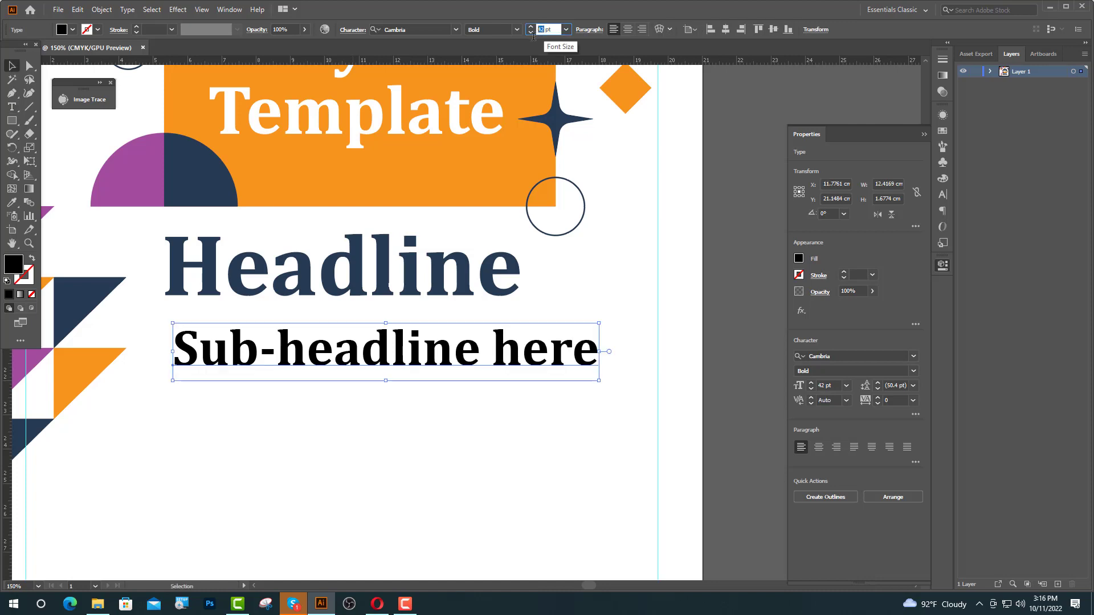
pyautogui.write('35')
pyautogui.press('Return')
pyautogui.click(342, 265)
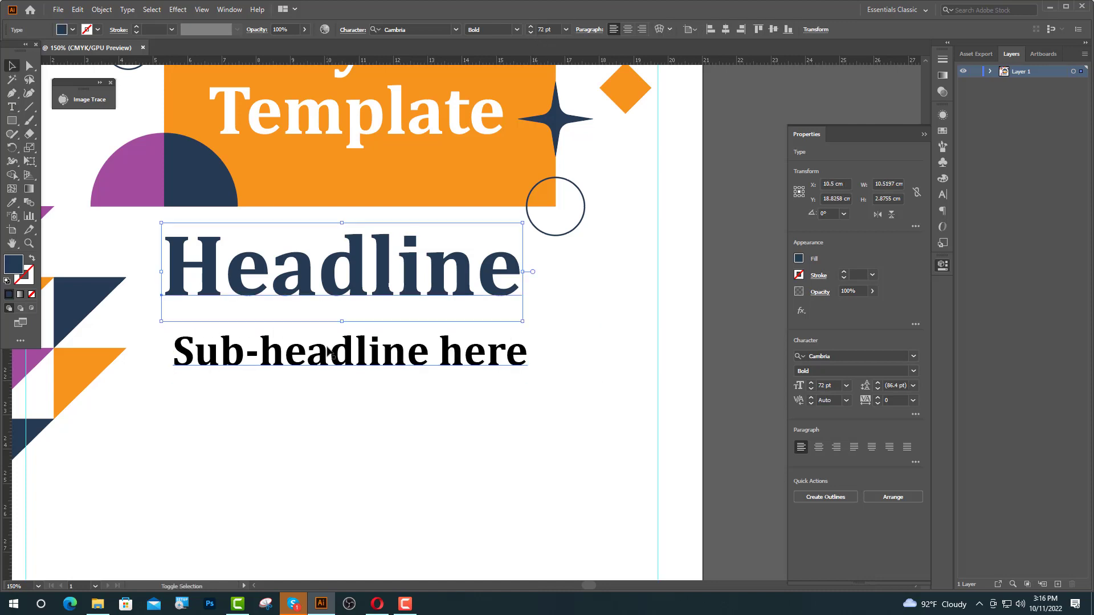
pyautogui.keyDown('shift'); pyautogui.click(330, 354); pyautogui.keyUp('shift')
pyautogui.click(343, 264)
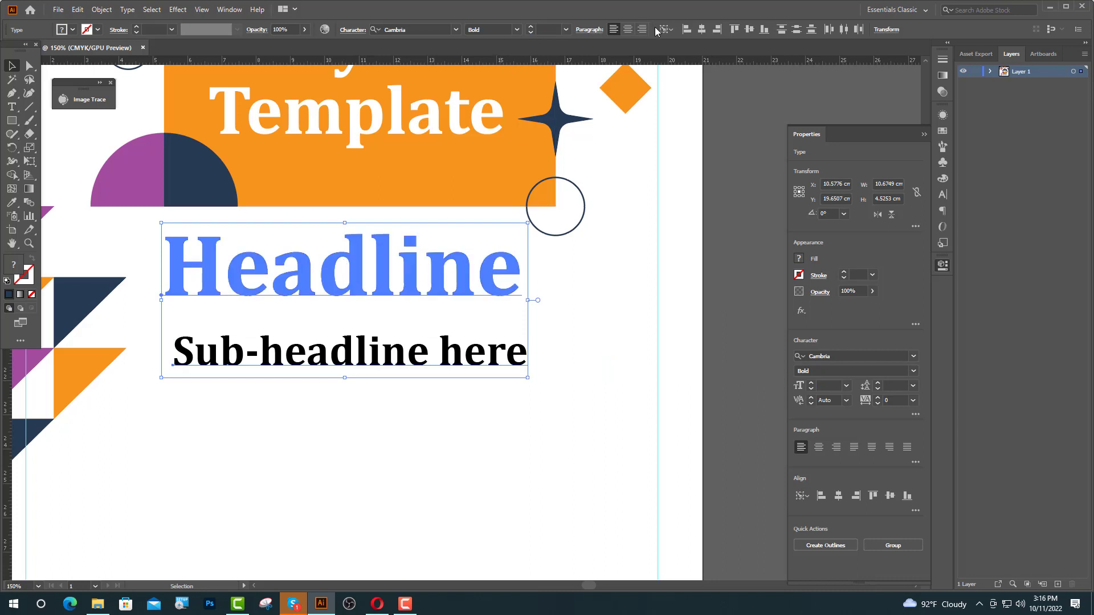
pyautogui.click(702, 30)
# - Nudge the sub-headline up to sit closely beneath "Headline" and colour it navy by sampling the navy quarter circle
pyautogui.click(352, 364)
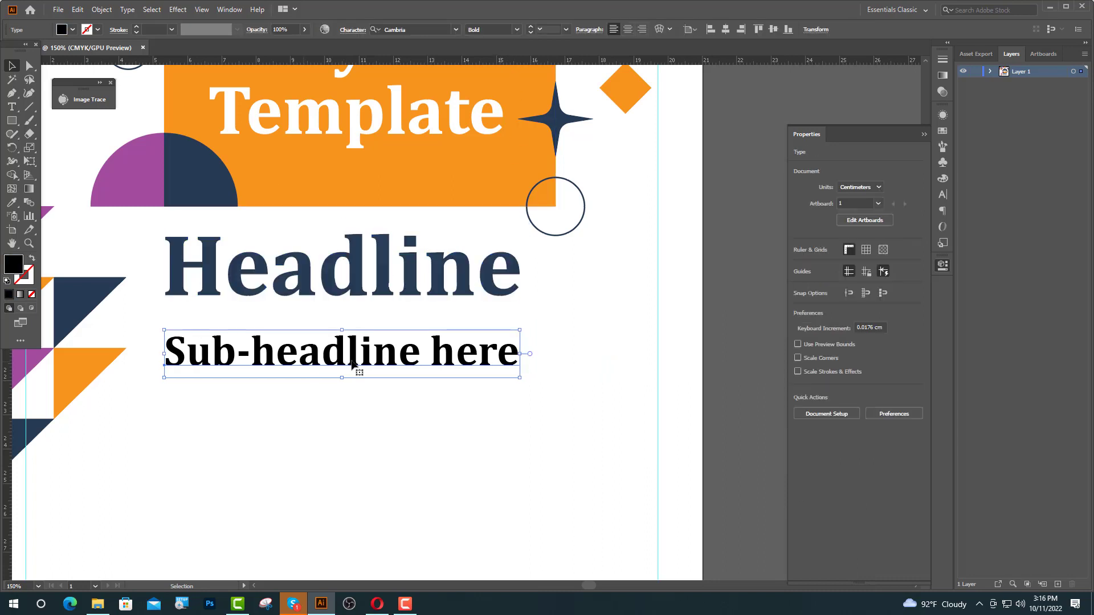
pyautogui.hotkey('shift', 'Up')
pyautogui.hotkey('shift', 'Up')
pyautogui.hotkey('shift', 'Up')
pyautogui.hotkey('shift', 'Up')
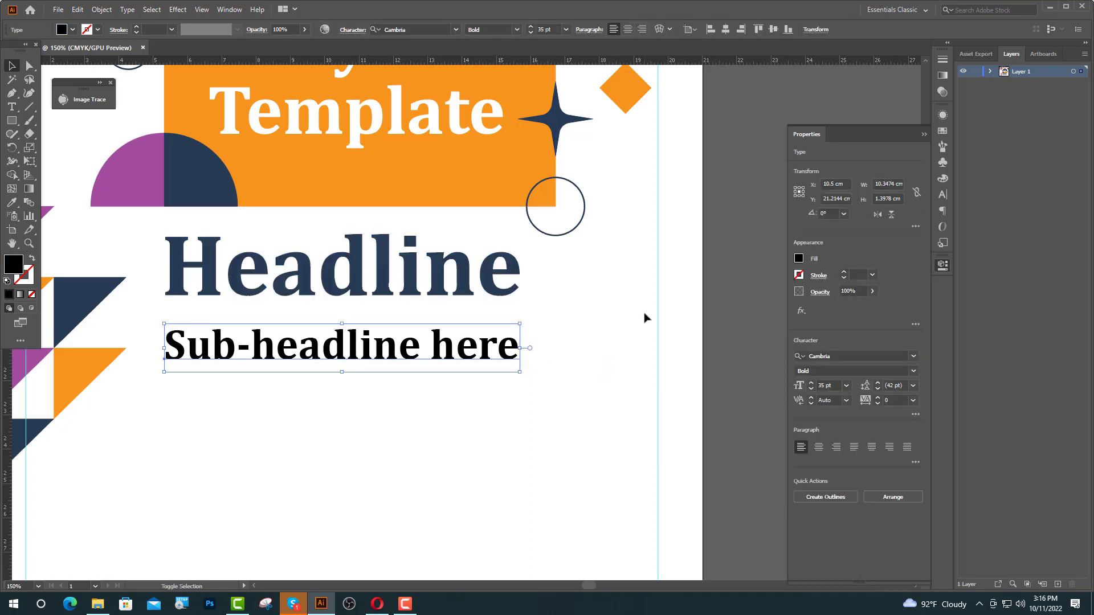
pyautogui.press('Up')
pyautogui.press('Up')
pyautogui.press('Up')
pyautogui.press('Up')
pyautogui.press('Up')
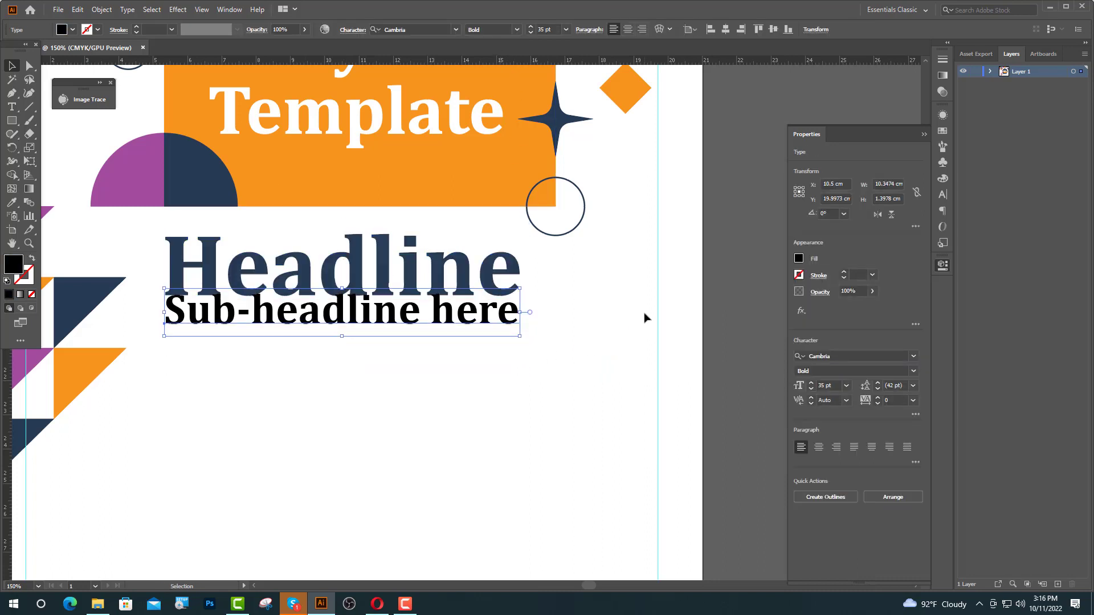
pyautogui.press('Down')
pyautogui.press('Down')
pyautogui.press('Down')
pyautogui.press('Down')
pyautogui.press('Down')
pyautogui.press('Down')
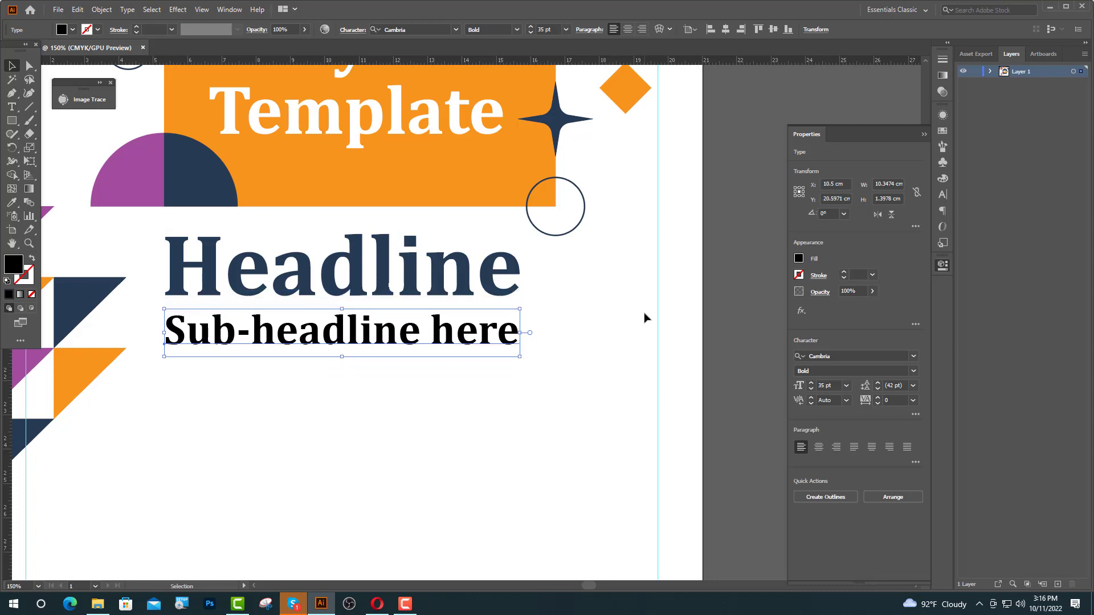
pyautogui.press('i')
pyautogui.click(184, 197)
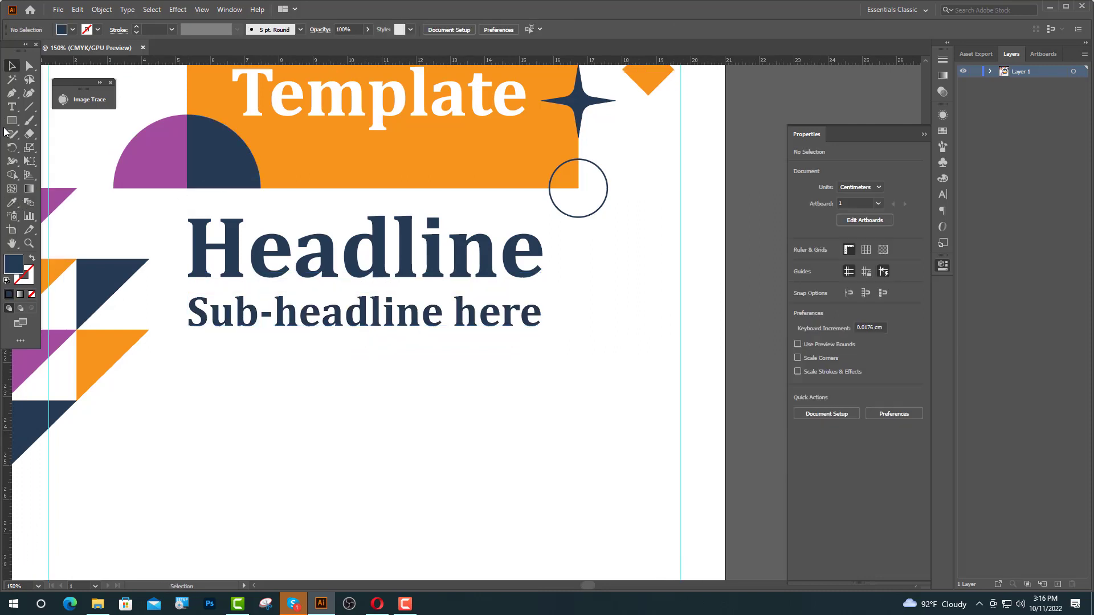
# - Add a placeholder text line below the sub-headline and format it as 12 pt Lato Regular
pyautogui.click(12, 107)
pyautogui.click(217, 382)
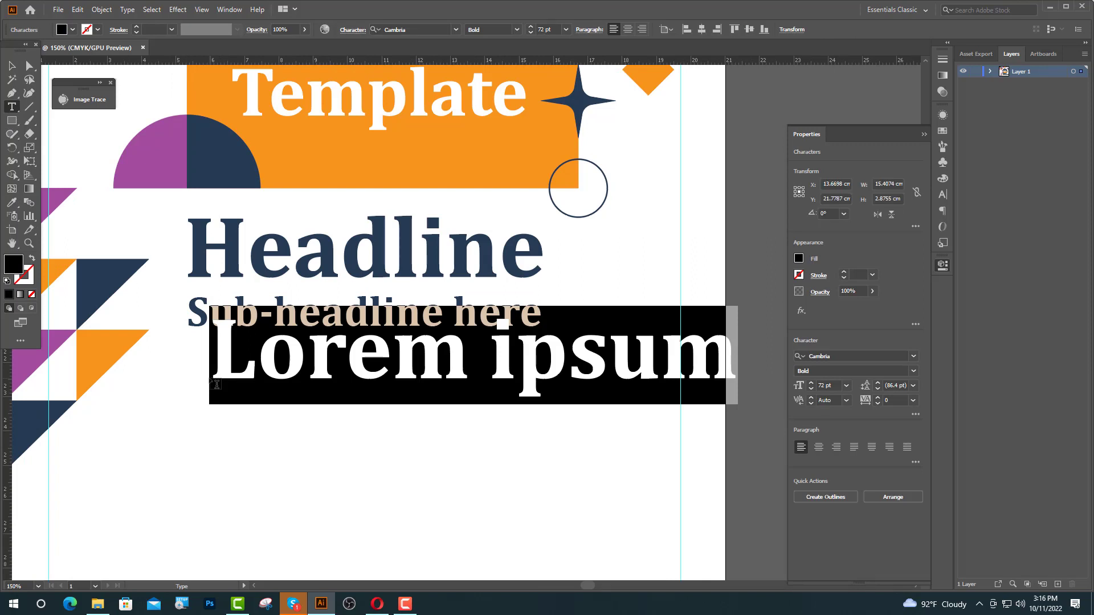
pyautogui.moveTo(543, 30); pyautogui.dragTo(532, 35)
pyautogui.write('12')
pyautogui.press('Return')
pyautogui.click(419, 29)
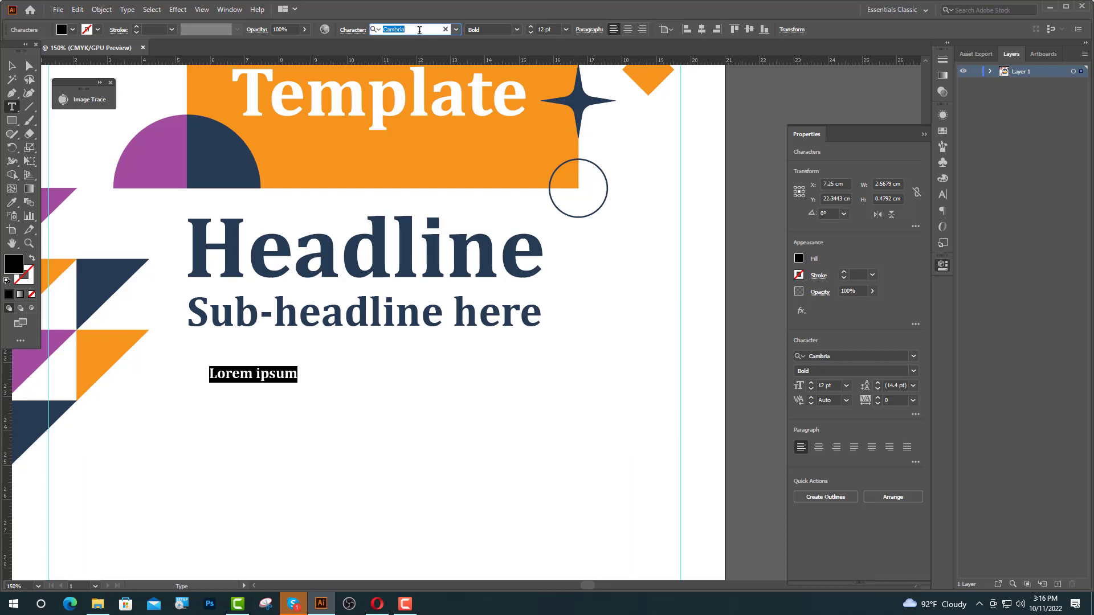
pyautogui.write('la')
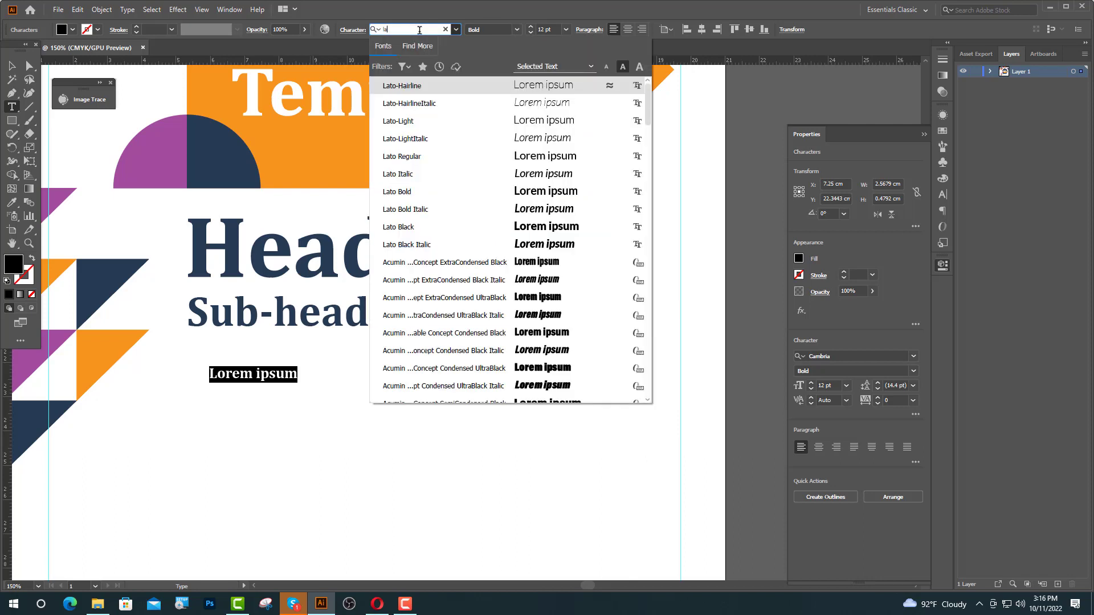
pyautogui.click(433, 157)
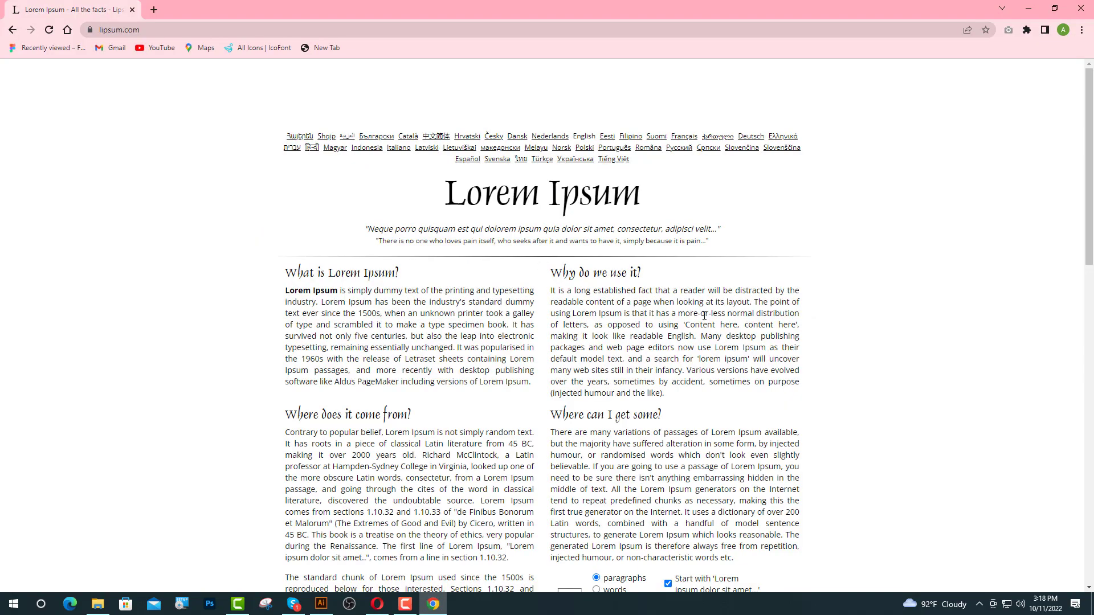
# - Copy the standard Lorem Ipsum passage through "commodo consequat." from lipsum.com and paste it over the placeholder text in Illustrator
pyautogui.scroll(-9, 664, 335)
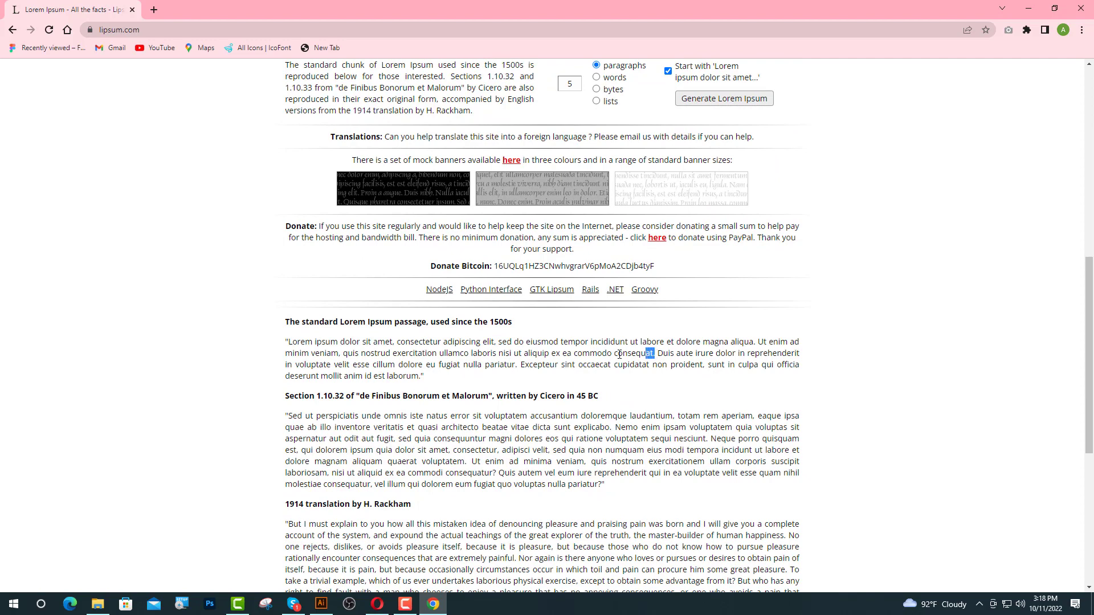
pyautogui.moveTo(620, 354); pyautogui.dragTo(288, 349)
pyautogui.hotkey('ctrl', 'c')
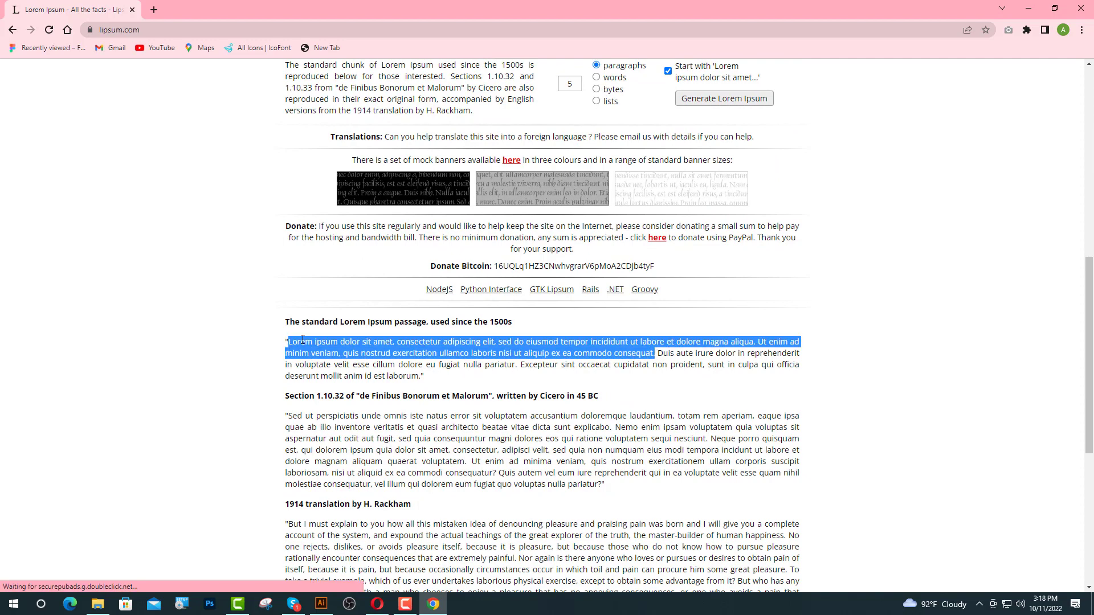
pyautogui.click(321, 604)
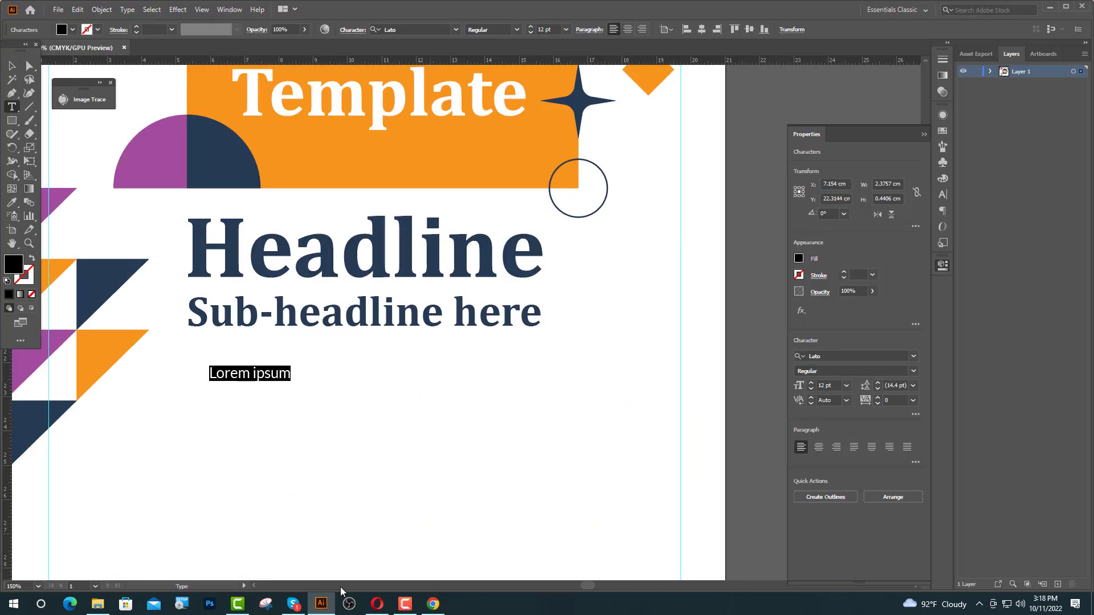
pyautogui.hotkey('ctrl', 'v')
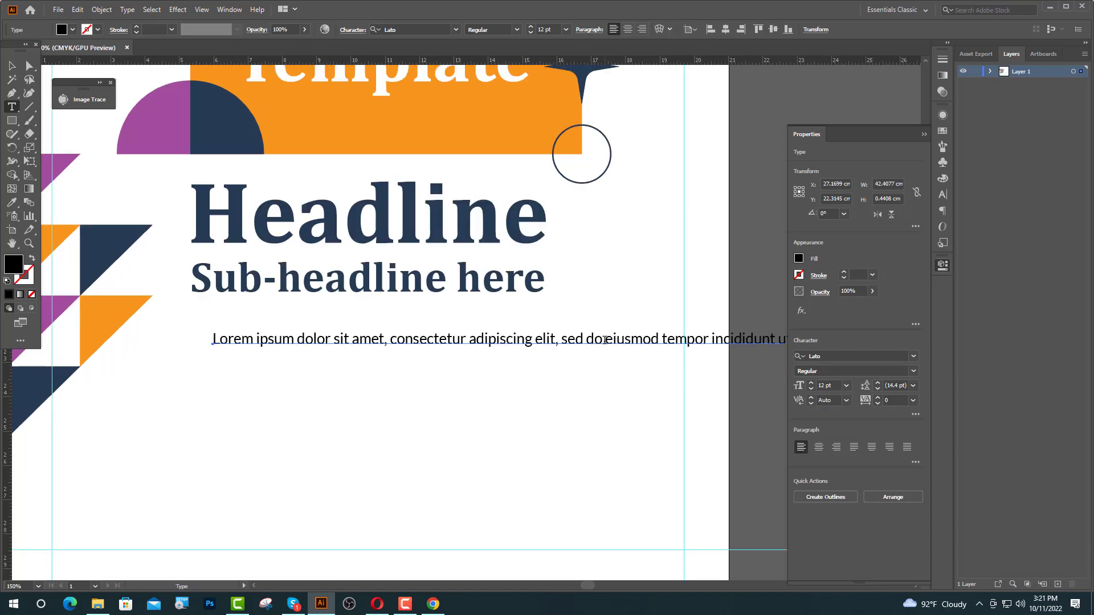
# - Break the Lorem Ipsum text into four lines after "sed do", "aliqua." and "ullamco", centre-align it and move it beneath the sub-headline
pyautogui.click(605, 339)
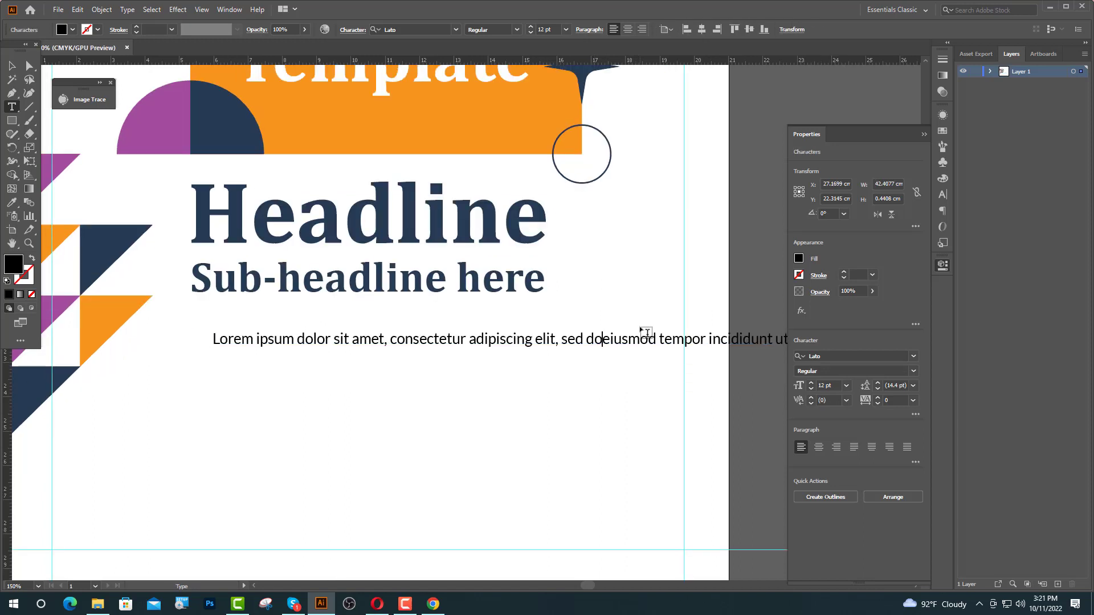
pyautogui.press('Return')
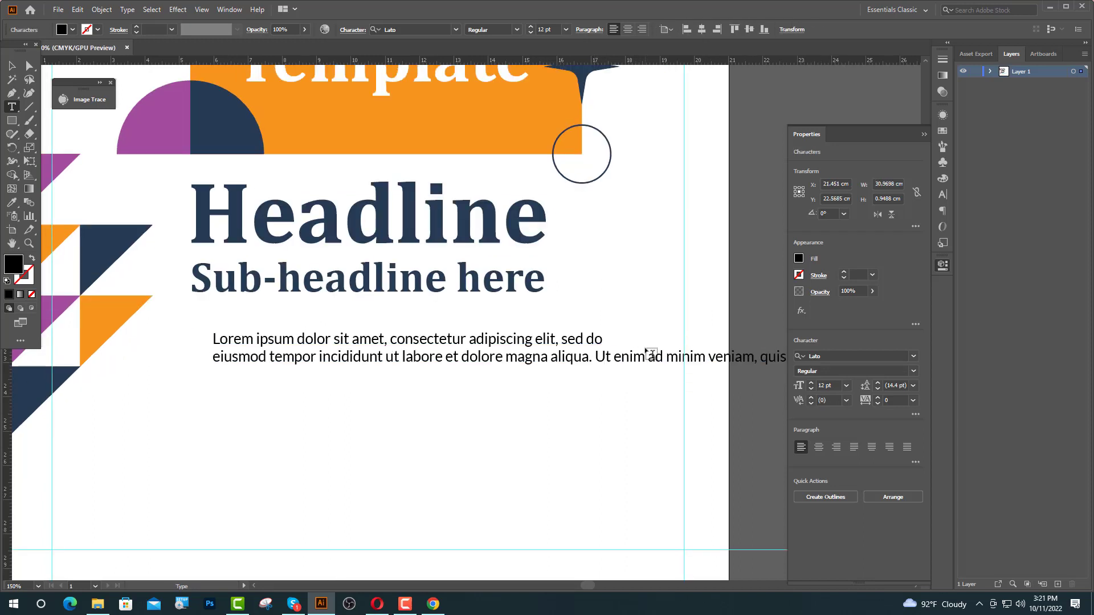
pyautogui.press('Return')
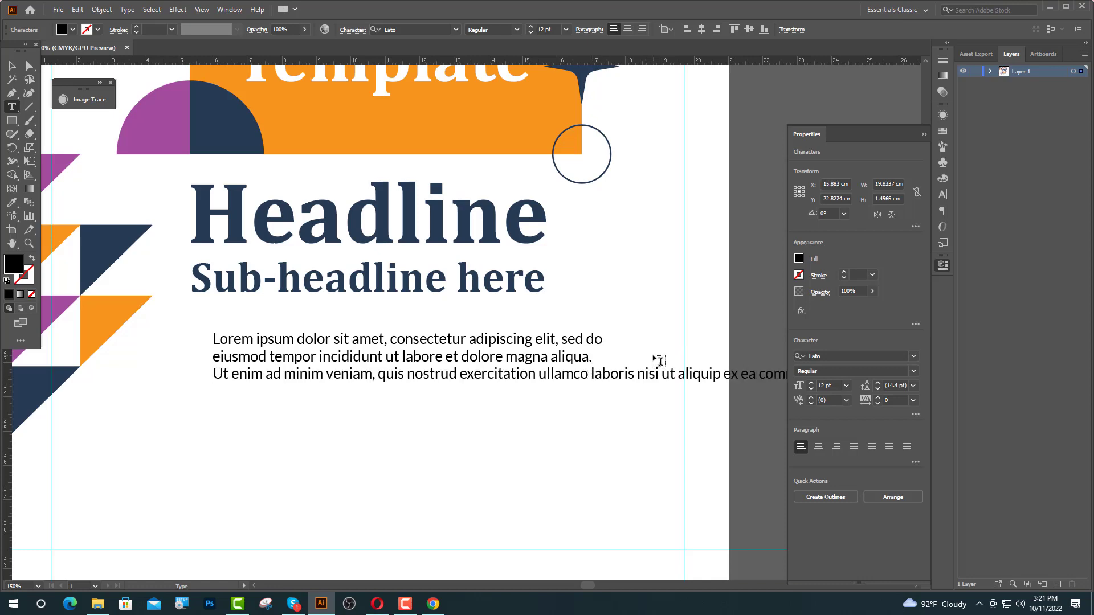
pyautogui.press('Escape')
pyautogui.click(627, 30)
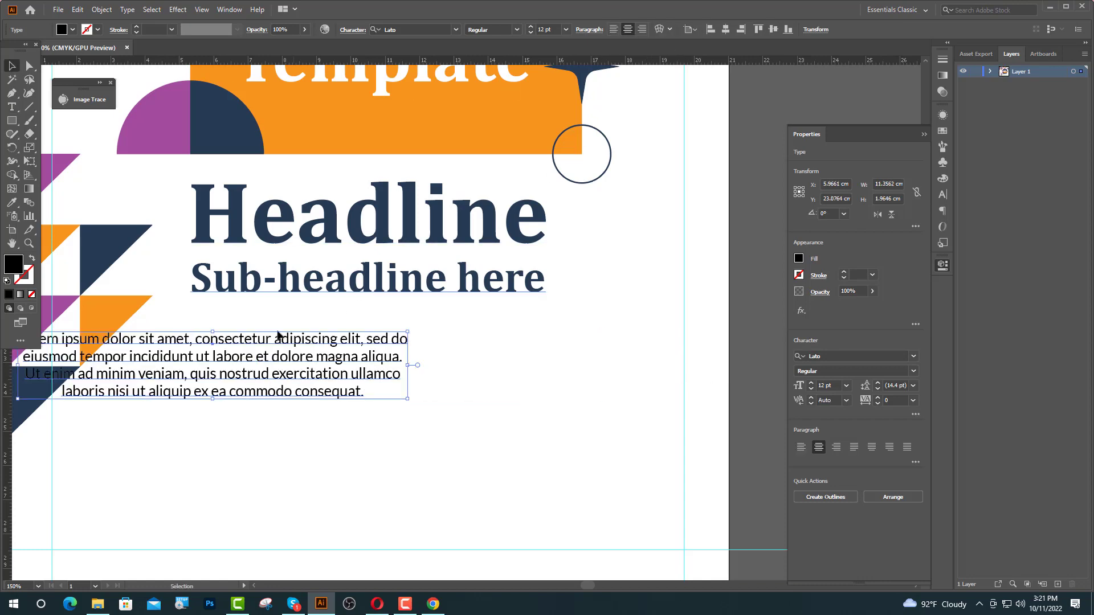
pyautogui.moveTo(228, 371); pyautogui.dragTo(377, 368)
# - Group "Headline" with the sub-headline and centre the body paragraph horizontally on that group
pyautogui.click(379, 279)
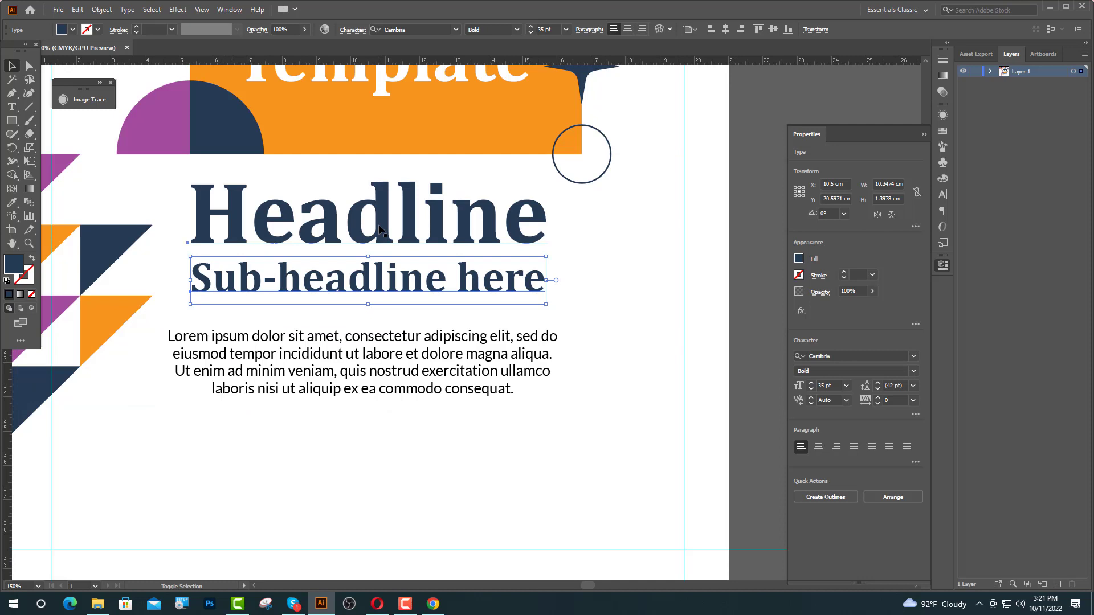
pyautogui.keyDown('shift'); pyautogui.click(379, 230); pyautogui.keyUp('shift')
pyautogui.hotkey('ctrl', 'g')
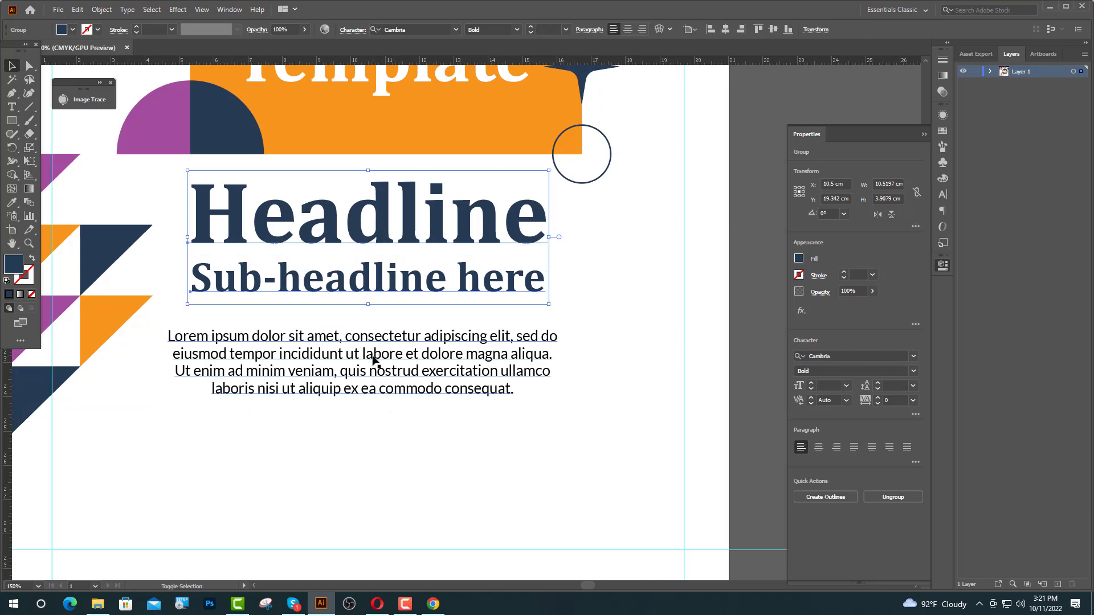
pyautogui.keyDown('shift'); pyautogui.click(373, 355); pyautogui.keyUp('shift')
pyautogui.click(382, 229)
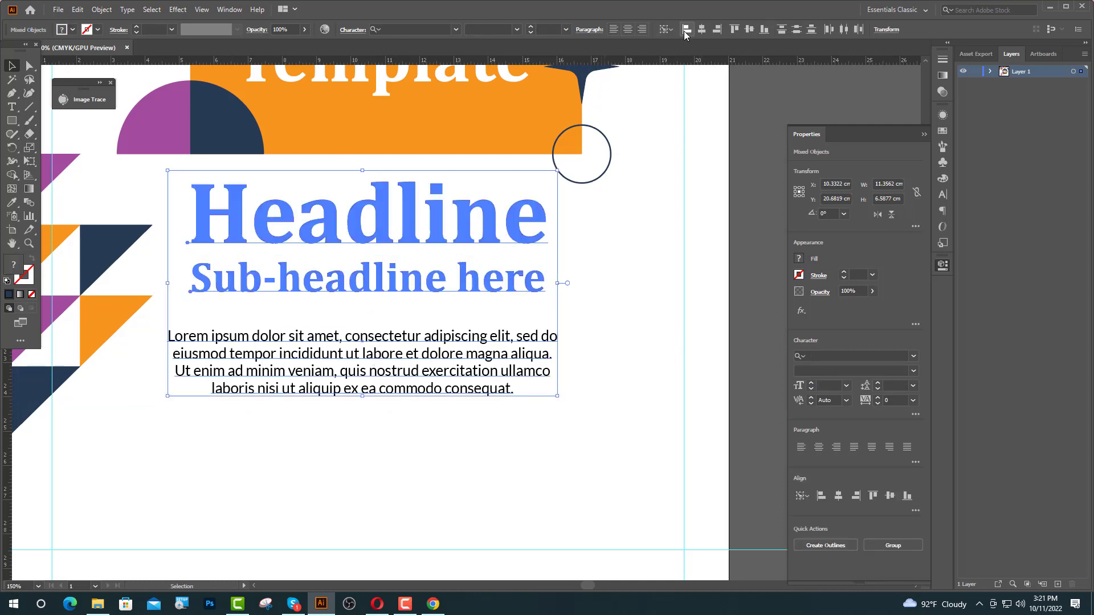
pyautogui.click(701, 30)
# - Nudge the body paragraph up, leaving a small gap beneath the sub-headline
pyautogui.keyDown('shift'); pyautogui.click(532, 278); pyautogui.keyUp('shift')
pyautogui.hotkey('shift', 'Up')
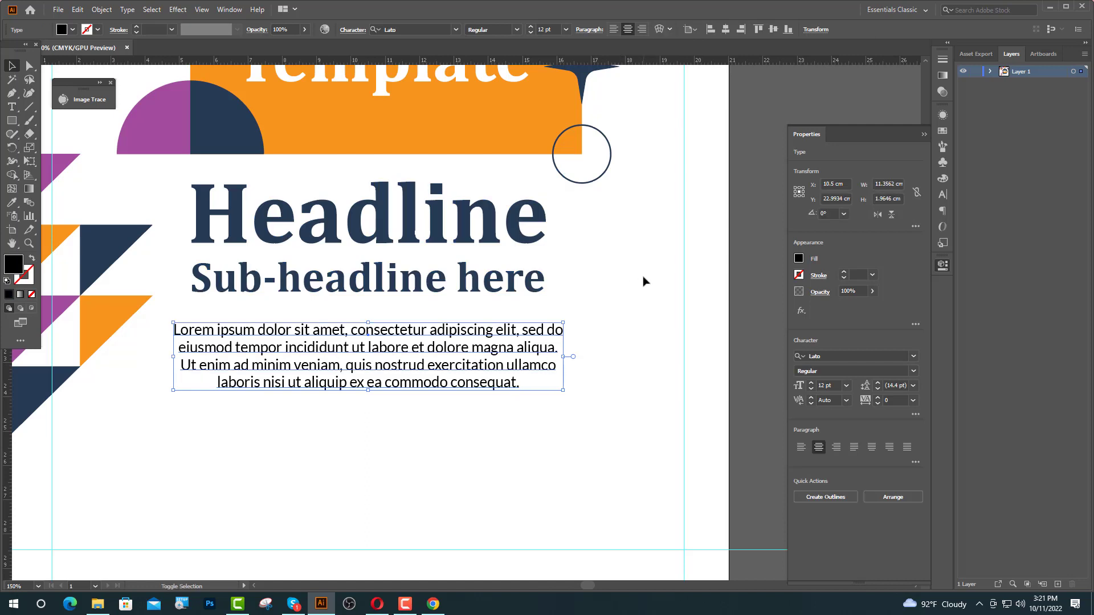
pyautogui.press('Up')
pyautogui.press('Up')
pyautogui.press('Up')
pyautogui.press('Up')
pyautogui.press('Up')
pyautogui.press('Down')
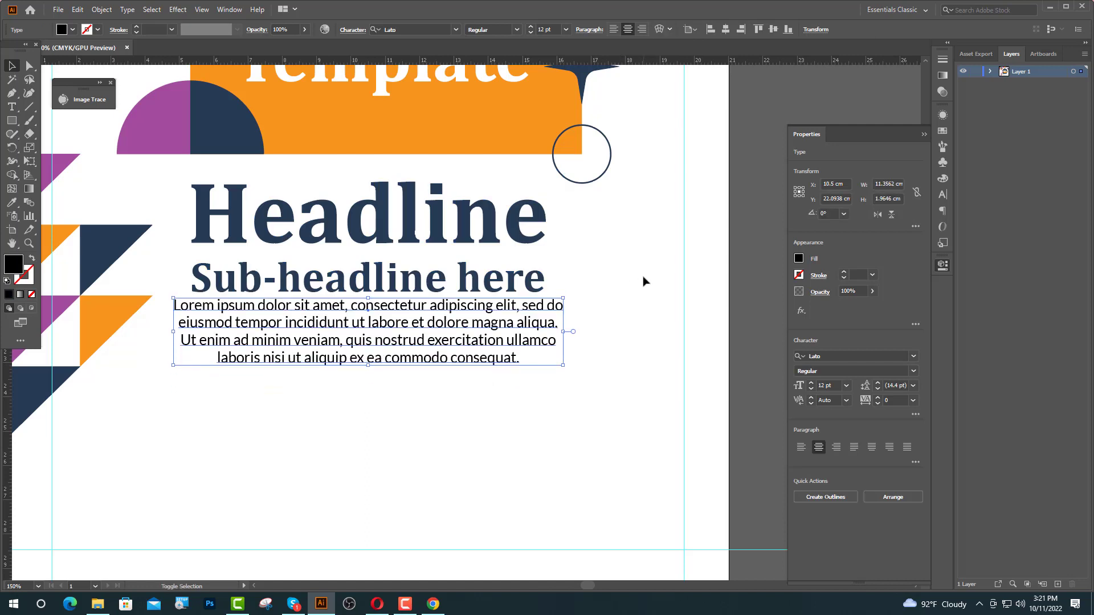
pyautogui.press('Down')
pyautogui.press('Down')
pyautogui.press('Down')
pyautogui.click(644, 281)
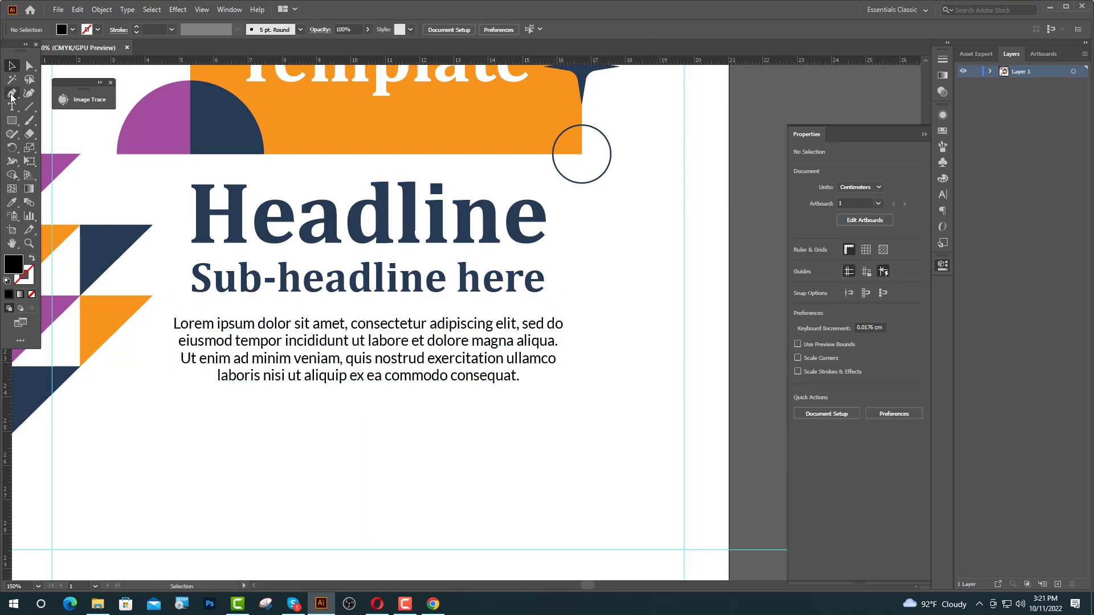
# - Draw a horizontal line about 11.8 cm long below the body paragraph with no fill and a 1 pt navy stroke sampled from the artwork
pyautogui.click(11, 95)
pyautogui.click(196, 402)
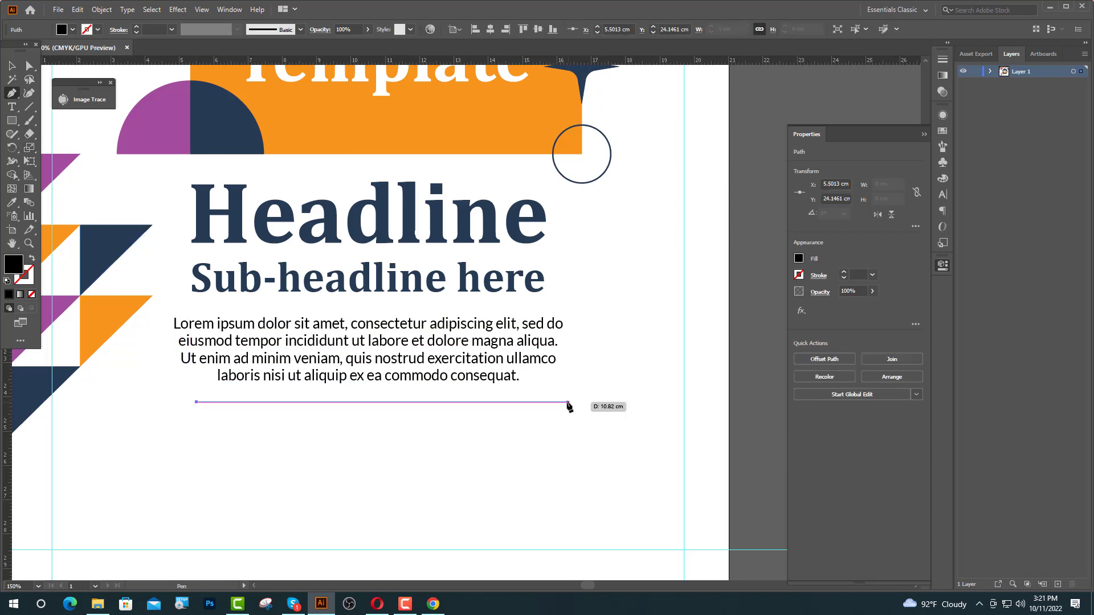
pyautogui.click(545, 405)
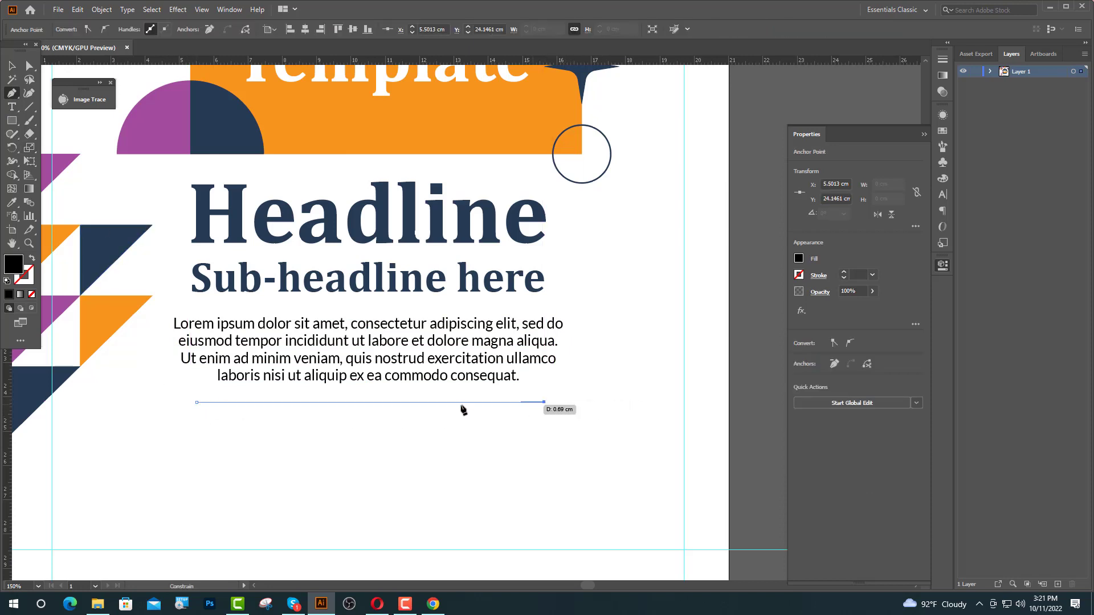
pyautogui.moveTo(196, 402); pyautogui.dragTo(168, 400)
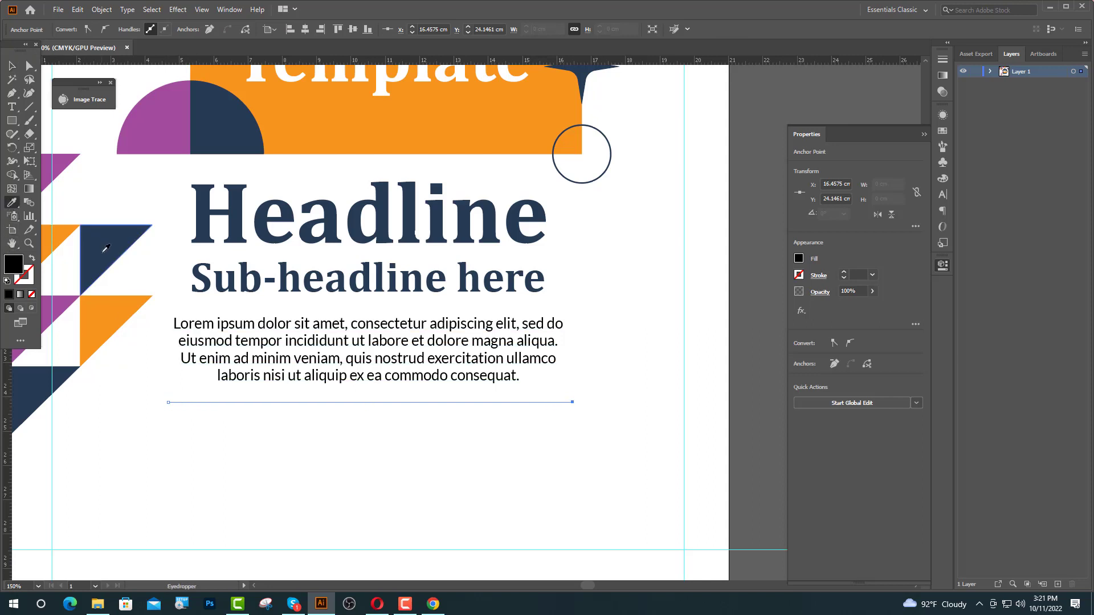
pyautogui.click(32, 257)
pyautogui.scroll(-1, 319, 422)
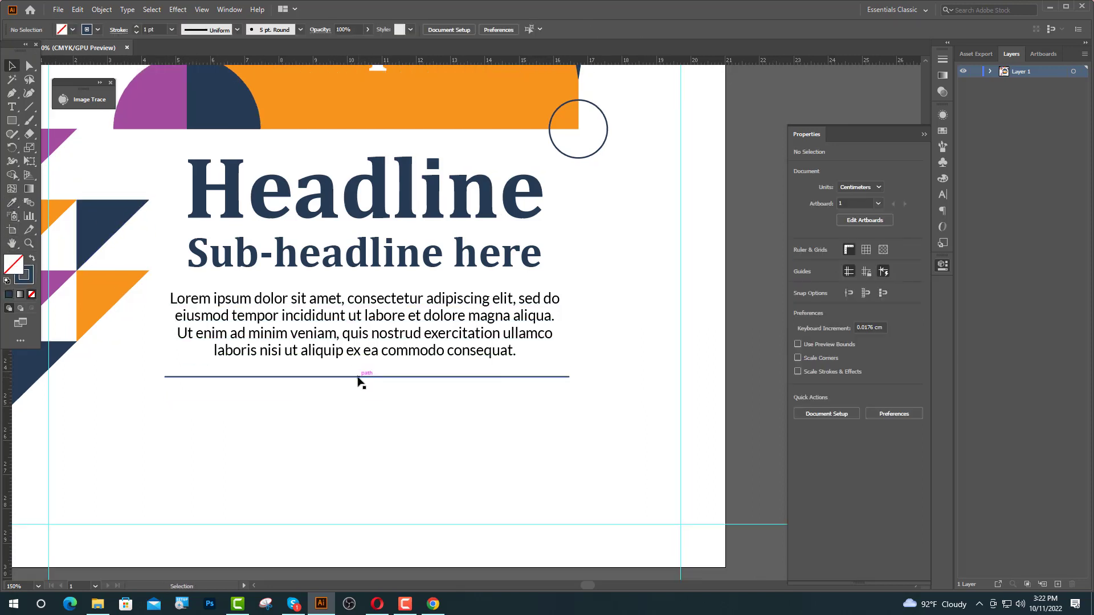
# - Nudge the divider line vertically to adjust its gap below the body paragraph
pyautogui.click(361, 372)
pyautogui.hotkey('shift', 'Up')
pyautogui.hotkey('shift', 'Up')
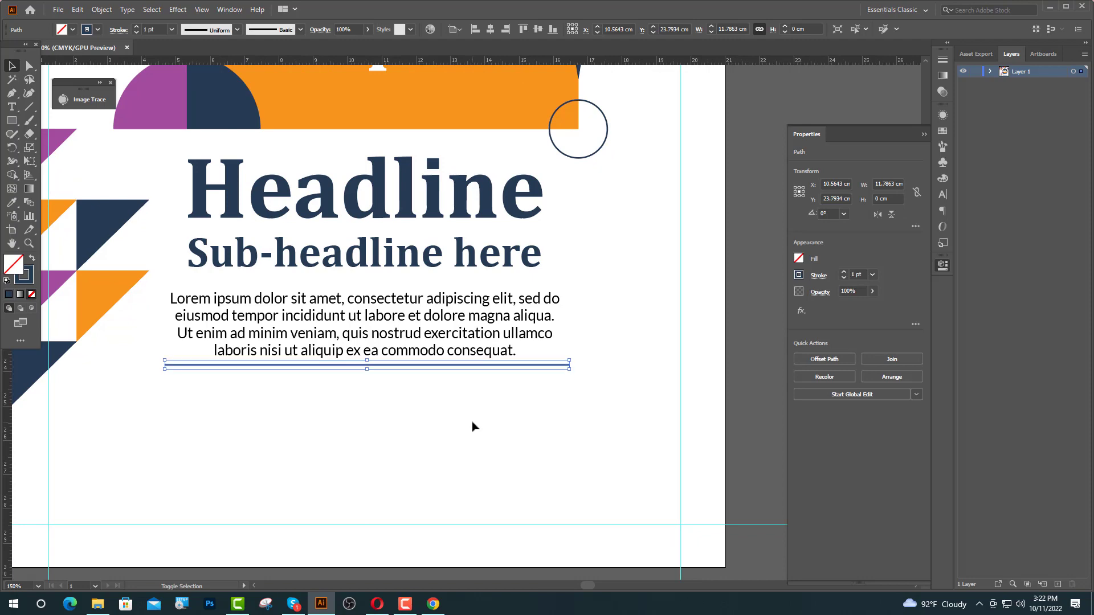
pyautogui.hotkey('shift', 'Down')
pyautogui.hotkey('shift', 'Down')
pyautogui.hotkey('shift', 'Down')
# - Move the body paragraph and divider line together slightly up towards the sub-headline
pyautogui.click(454, 351)
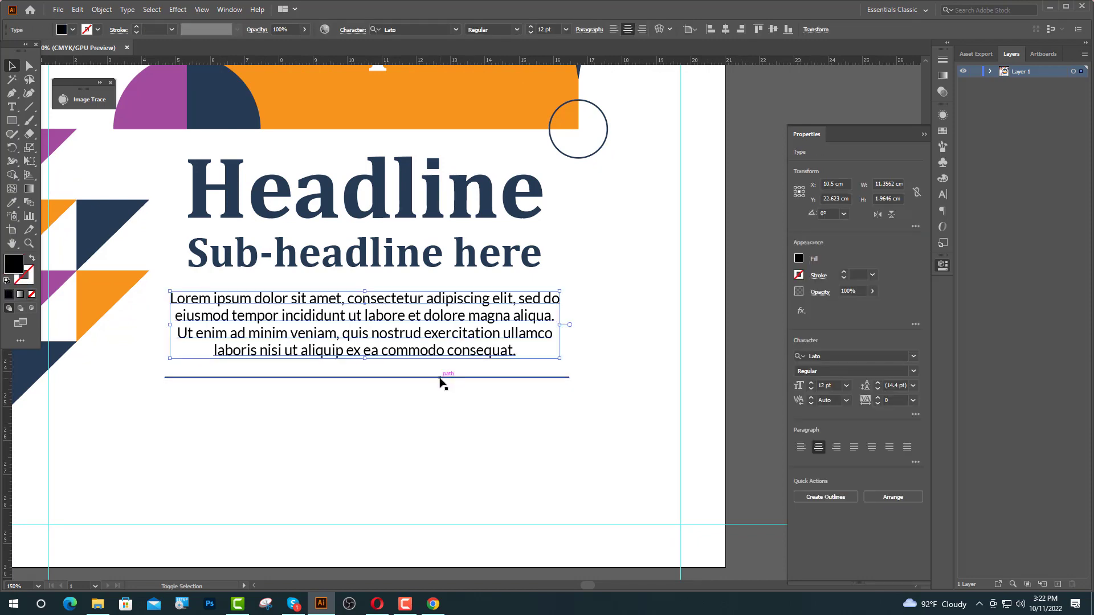
pyautogui.keyDown('shift'); pyautogui.click(442, 377); pyautogui.keyUp('shift')
pyautogui.hotkey('shift', 'Up')
pyautogui.click(598, 379)
pyautogui.scroll(-1, 530, 356)
pyautogui.scroll(-1, 527, 319)
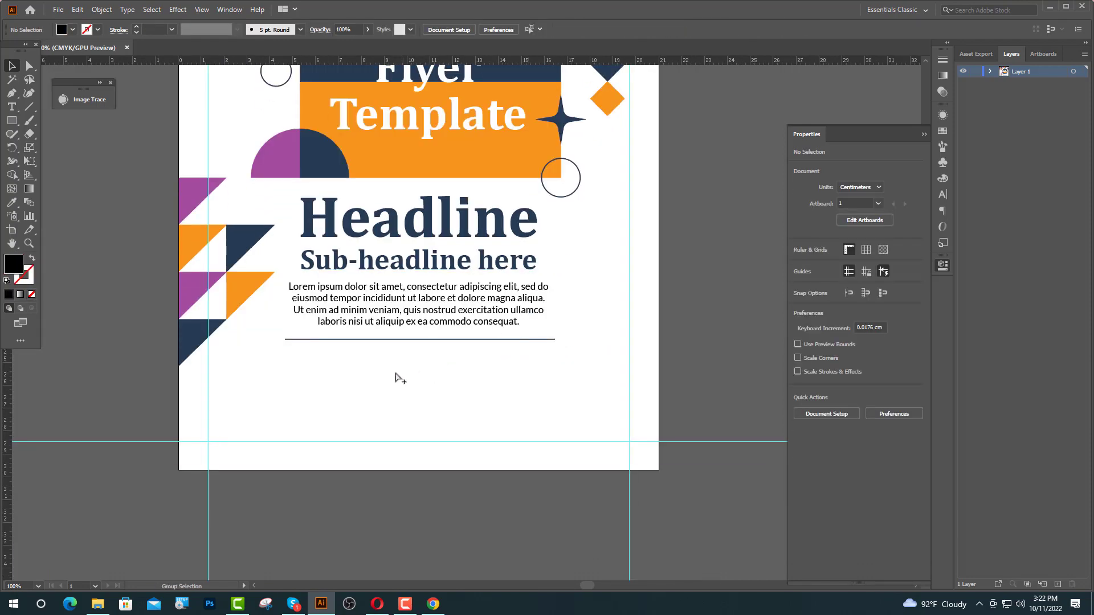
# - Add a placeholder text line below the lowest navy triangle and format it as 20 pt Cambria Bold
pyautogui.scroll(1, 399, 375)
pyautogui.click(11, 107)
pyautogui.click(147, 400)
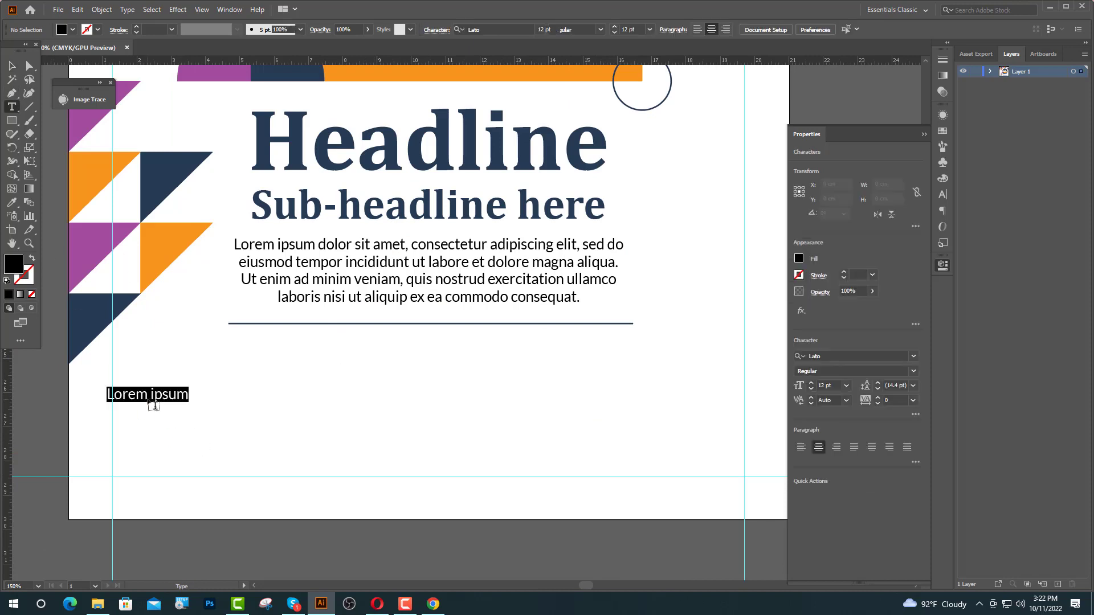
pyautogui.doubleClick(539, 30)
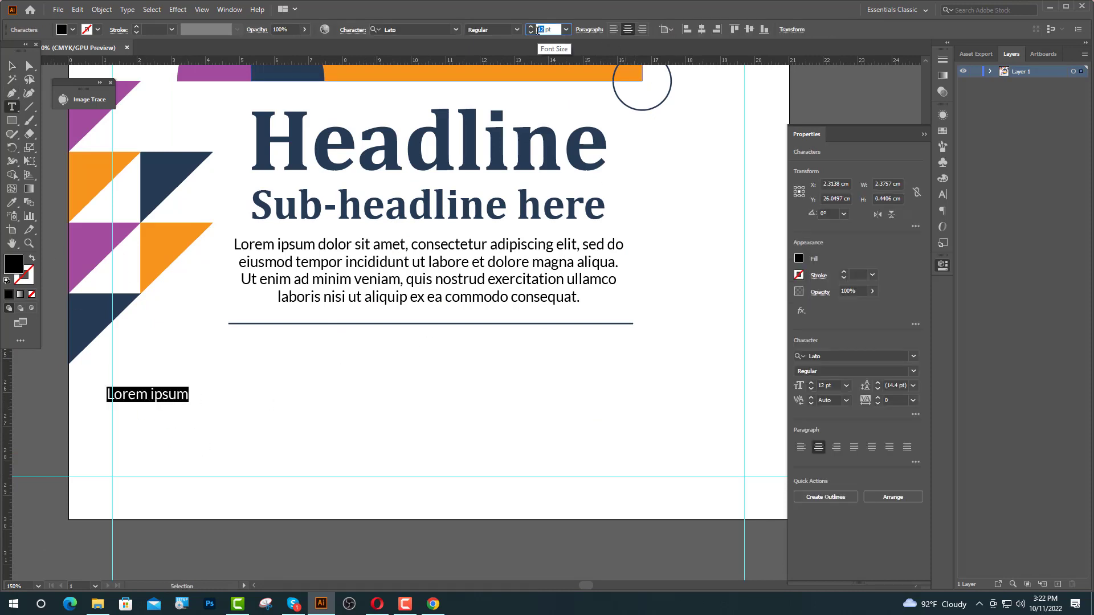
pyautogui.write('20')
pyautogui.press('Return')
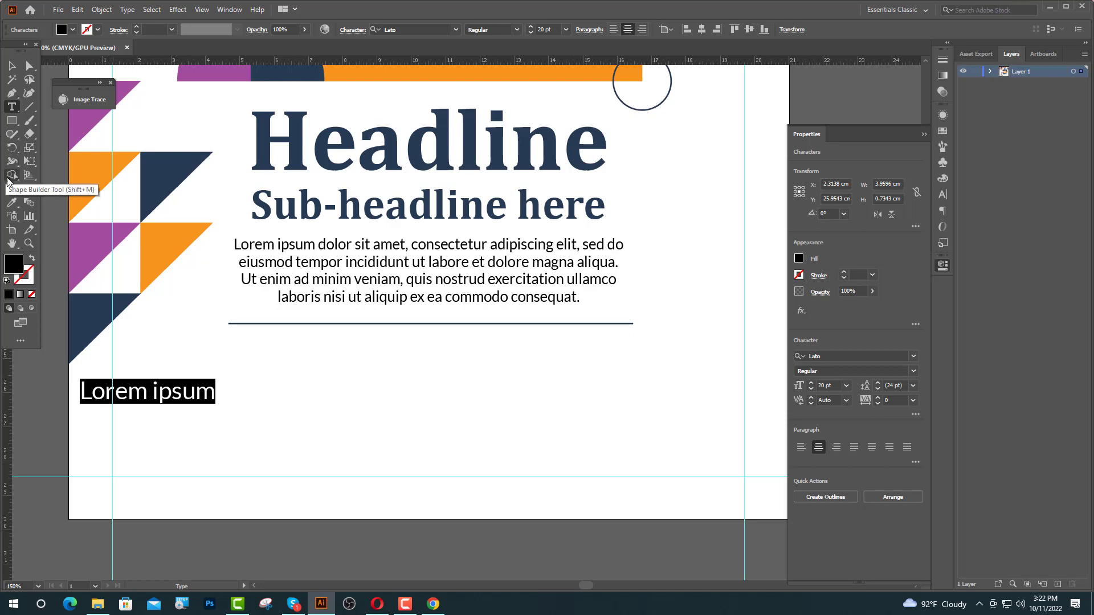
pyautogui.click(404, 31)
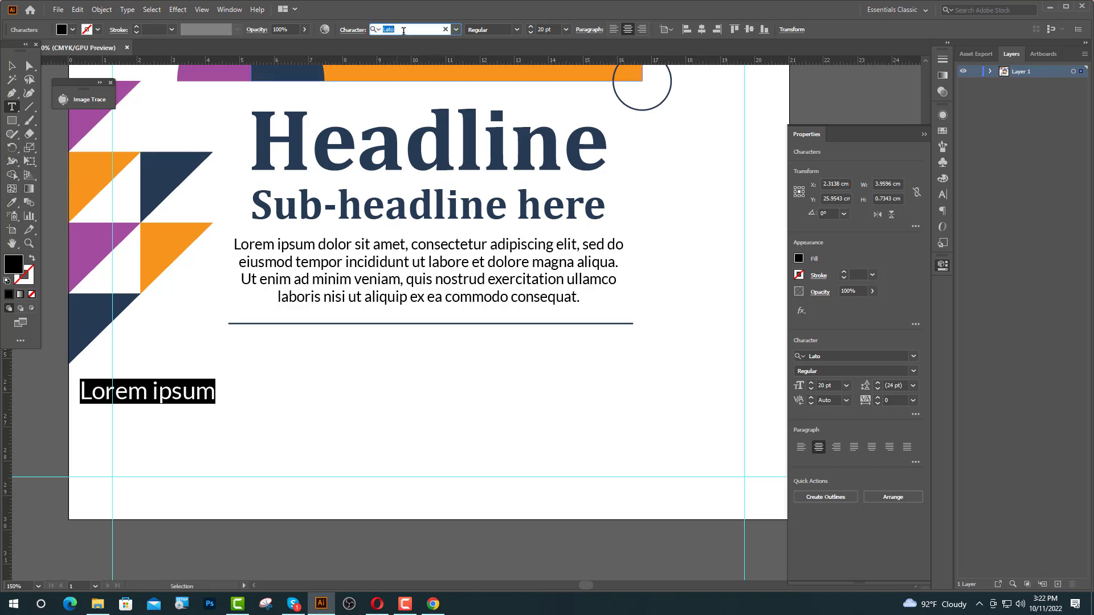
pyautogui.write('cam')
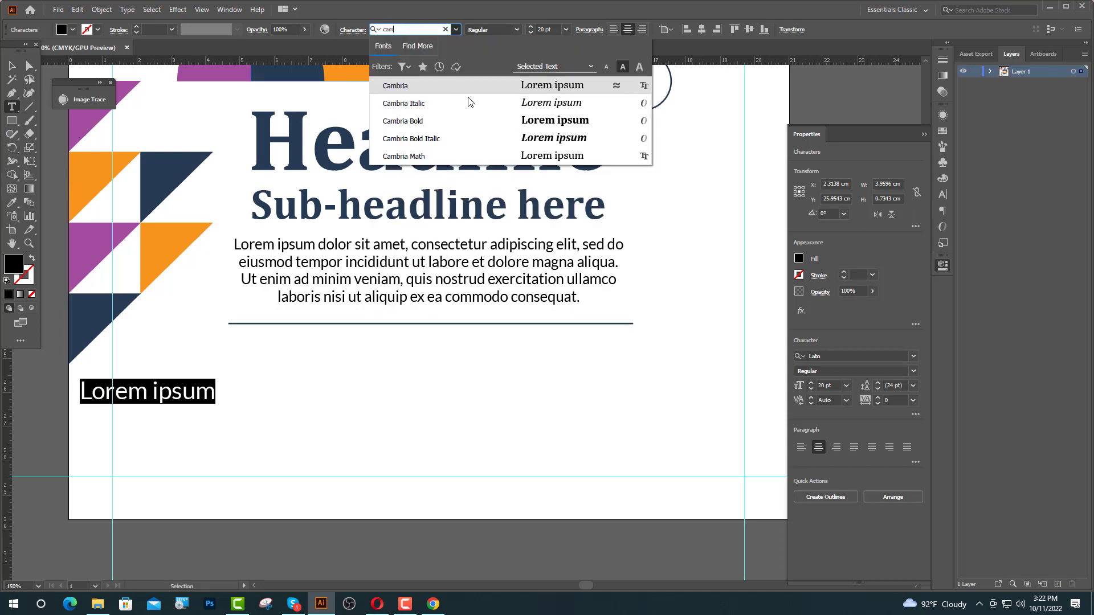
pyautogui.click(459, 122)
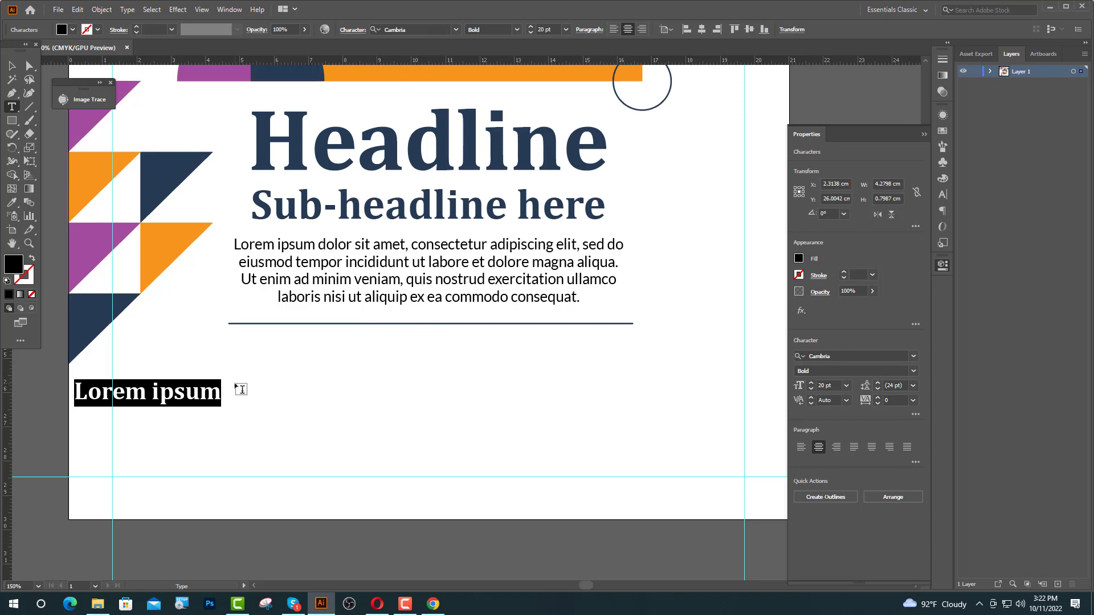
# - Replace the placeholder with "Tittle Here" and move the text up and inward, just below the divider line
pyautogui.write('Ti')
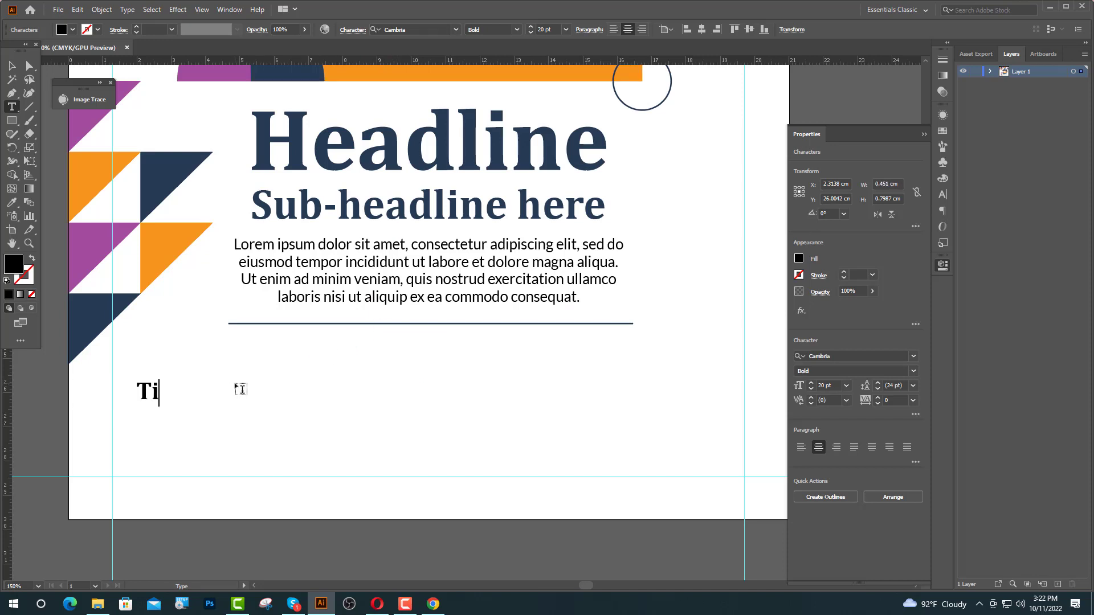
pyautogui.write('ttle Here')
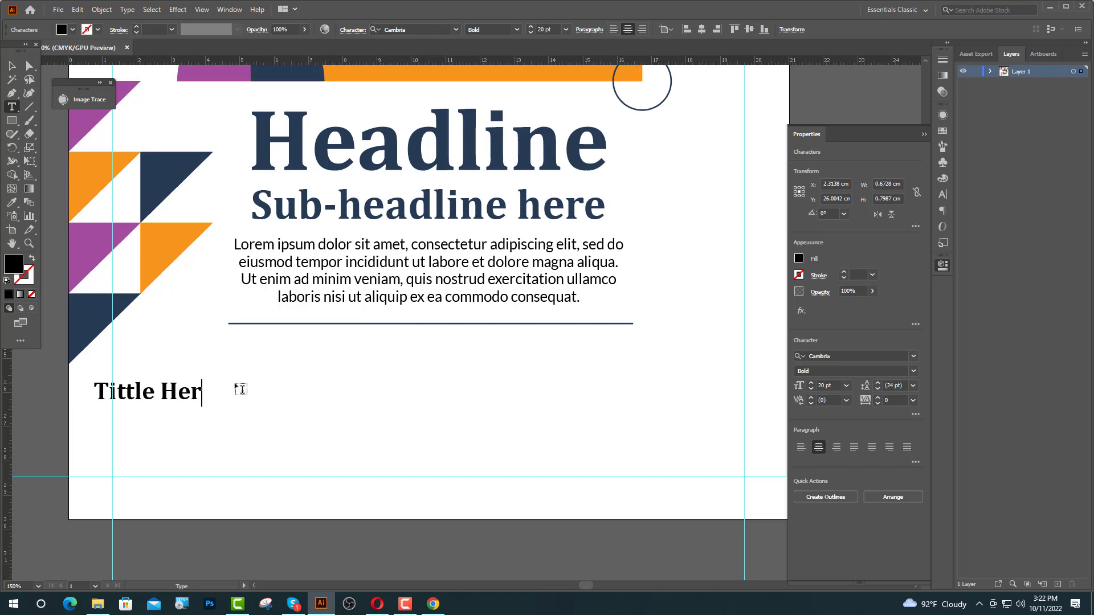
pyautogui.press('Escape')
pyautogui.moveTo(156, 391); pyautogui.dragTo(222, 369)
pyautogui.click(194, 335)
# - Add a placeholder text line beneath "Tittle Here" and match its formatting to the body paragraph by sampling it
pyautogui.click(14, 108)
pyautogui.click(137, 408)
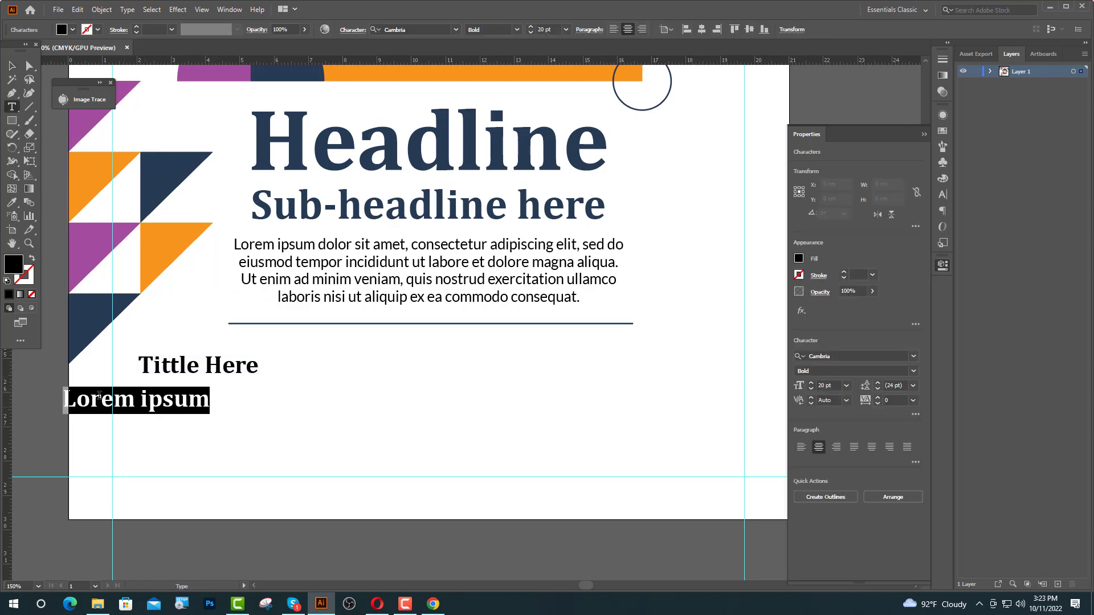
pyautogui.click(13, 201)
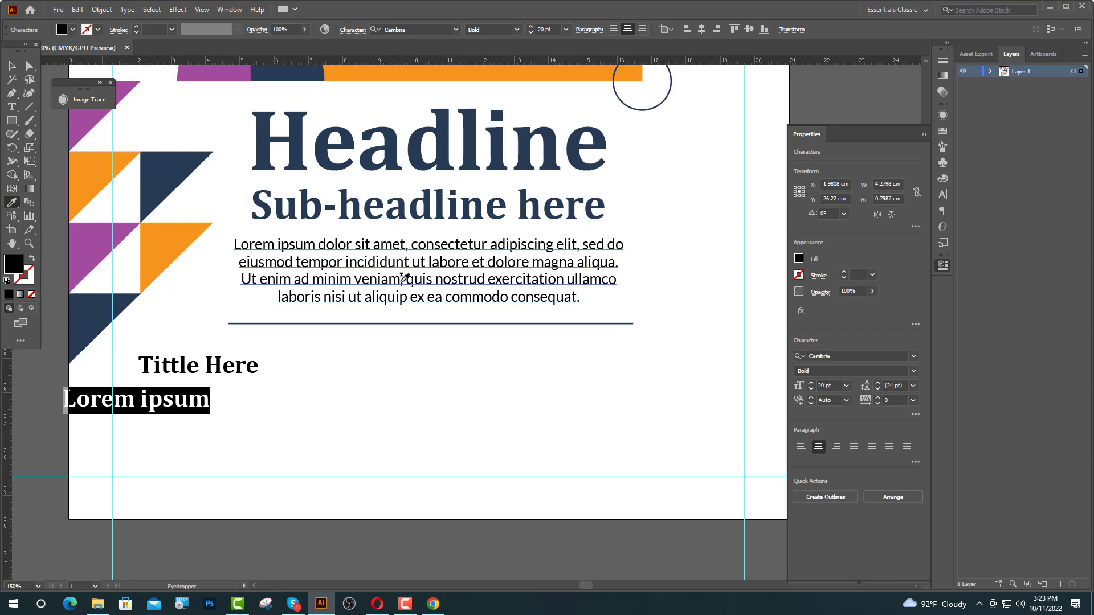
pyautogui.click(403, 278)
# - Copy "It is a long established fact" through "looking at its layout" from lipsum.com and paste it over the new placeholder in Illustrator
pyautogui.click(425, 604)
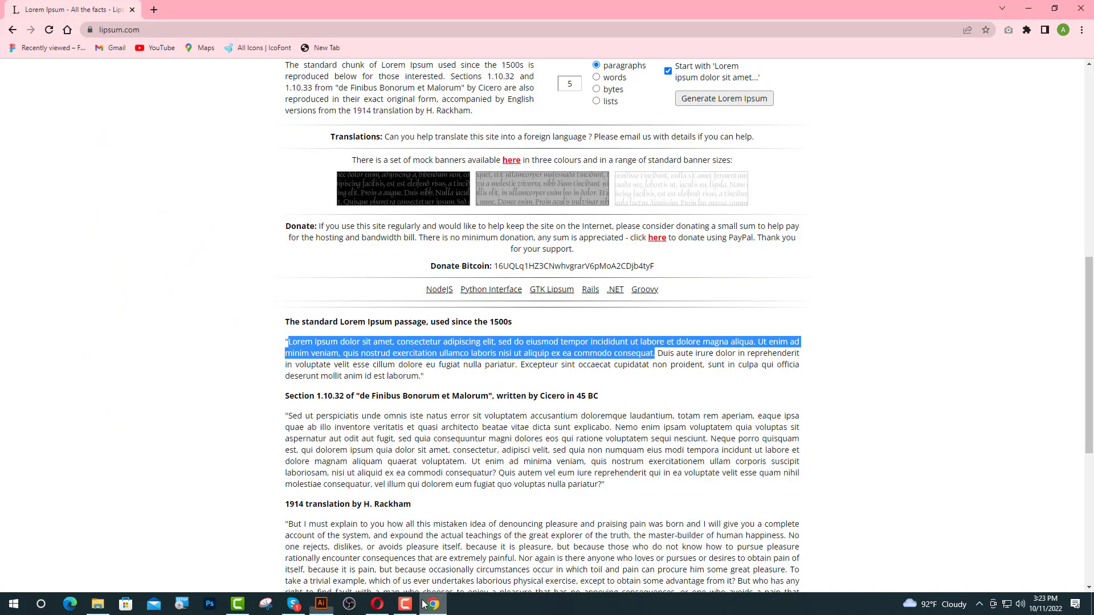
pyautogui.scroll(9, 676, 249)
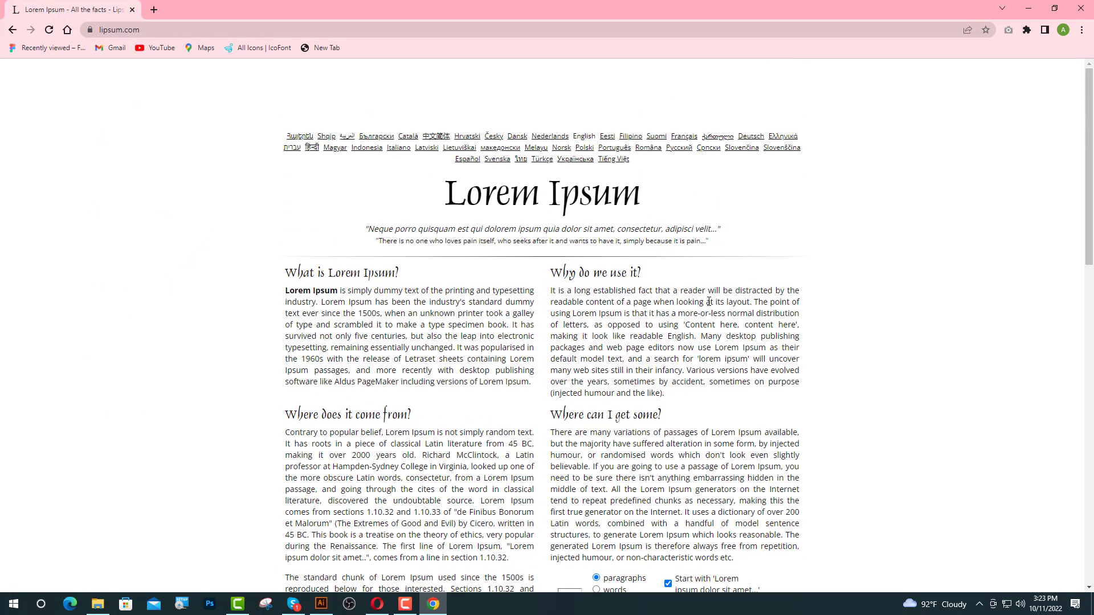
pyautogui.moveTo(751, 303); pyautogui.dragTo(552, 290)
pyautogui.hotkey('ctrl', 'c')
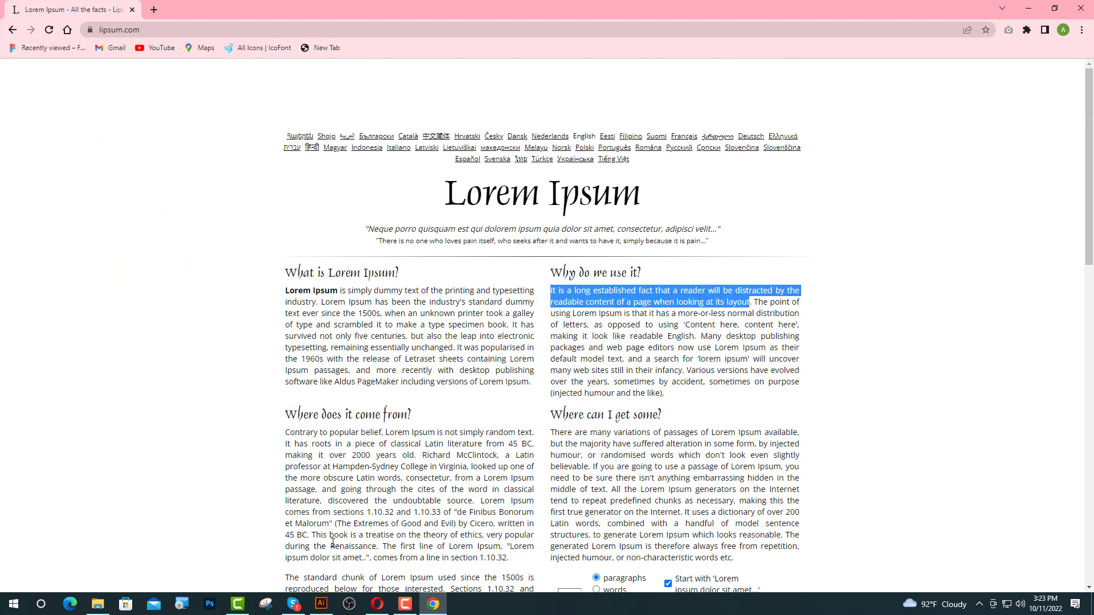
pyautogui.click(320, 604)
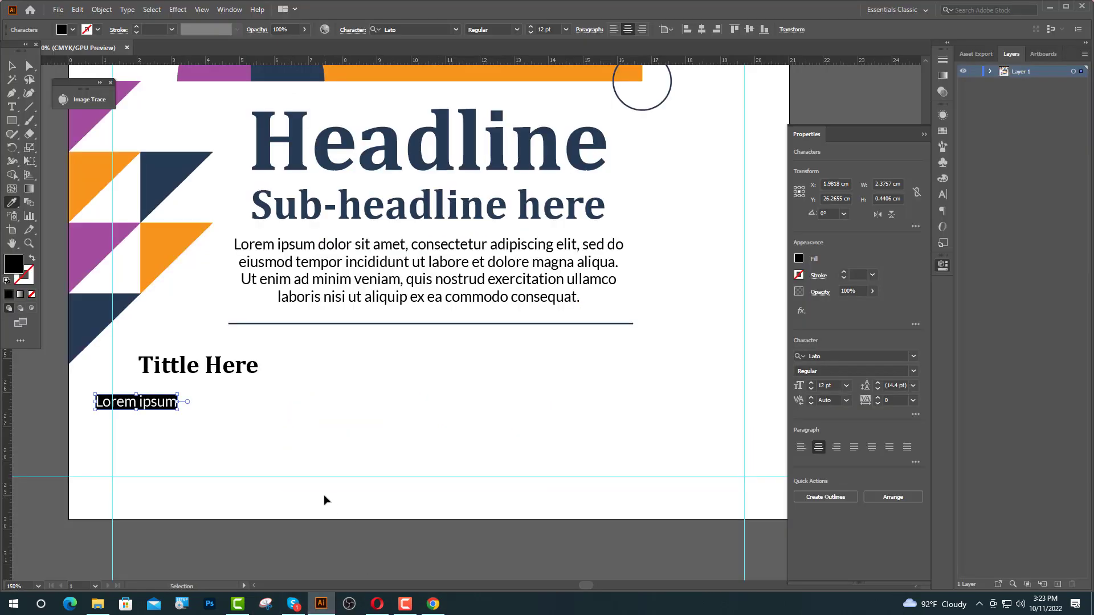
pyautogui.hotkey('ctrl', 'v')
pyautogui.scroll(-2, 342, 479)
pyautogui.scroll(1, 342, 450)
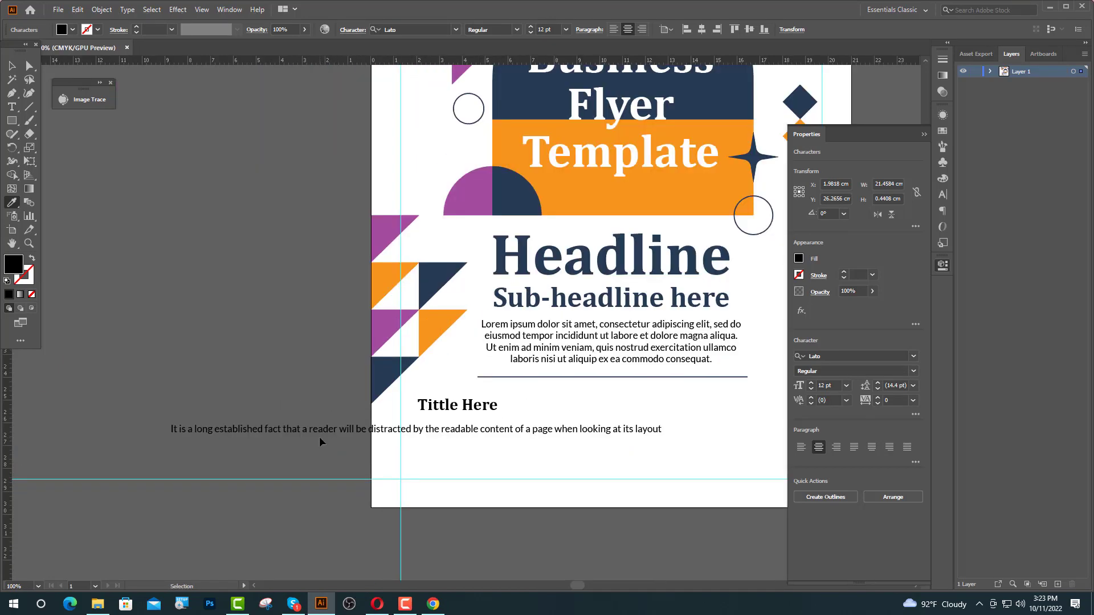
# - Break the pasted description into separate lines after "fact", "will be" and "readable"
pyautogui.click(12, 106)
pyautogui.scroll(2, 340, 428)
pyautogui.click(344, 345)
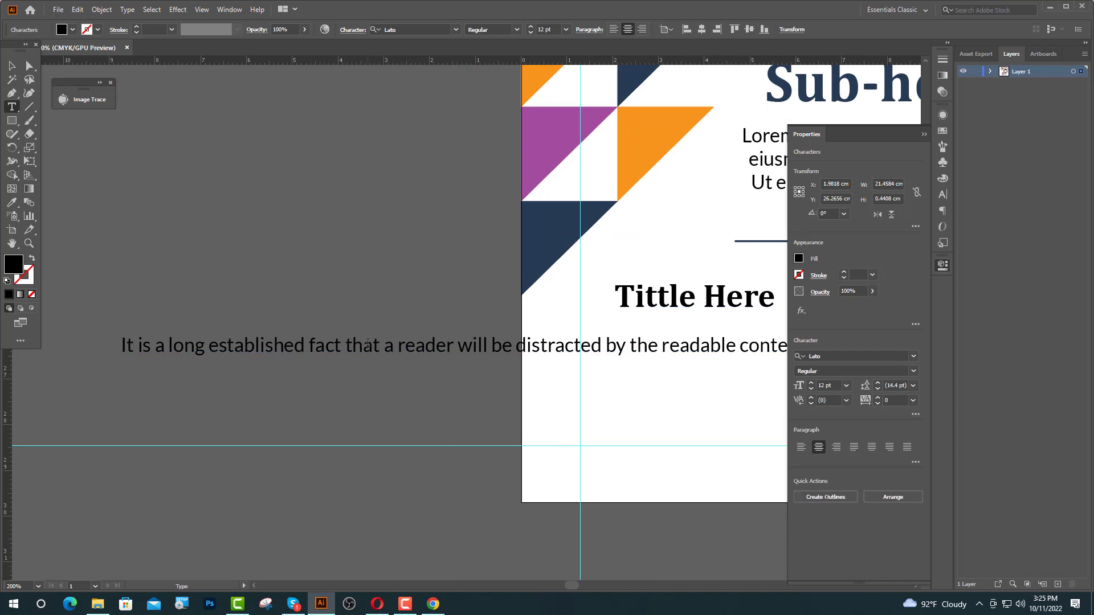
pyautogui.press('BackSpace')
pyautogui.press('Return')
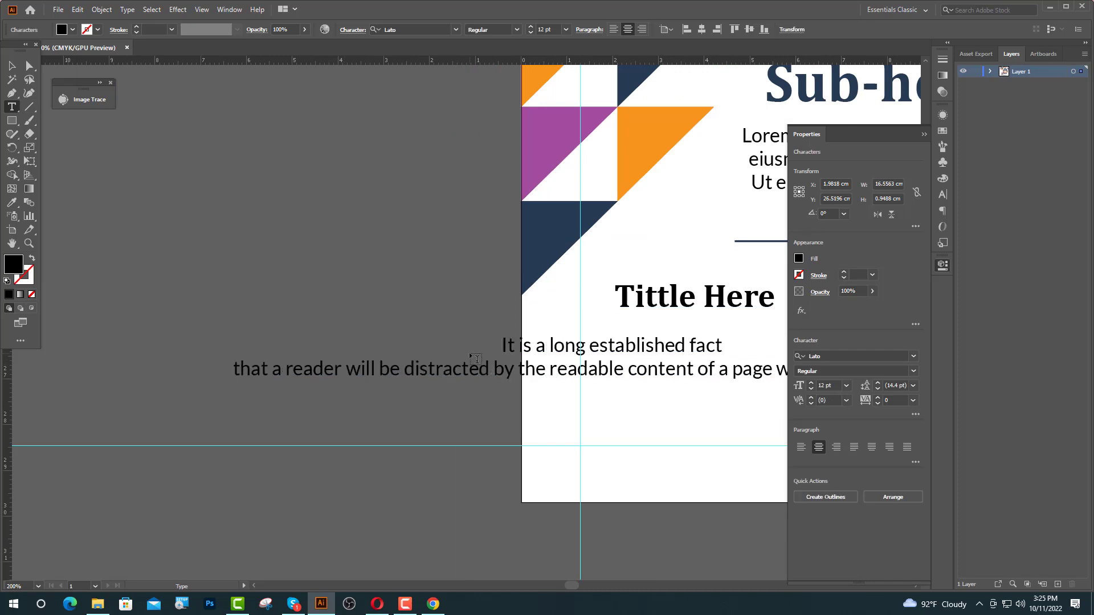
pyautogui.press('BackSpace')
pyautogui.press('Return')
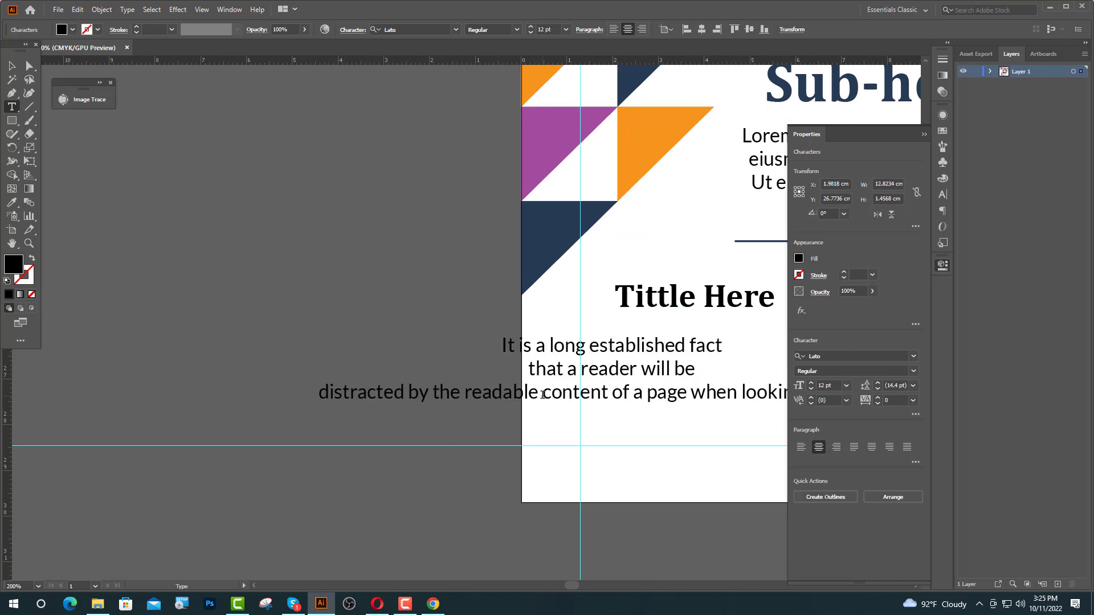
pyautogui.click(542, 393)
pyautogui.press('BackSpace')
pyautogui.press('Return')
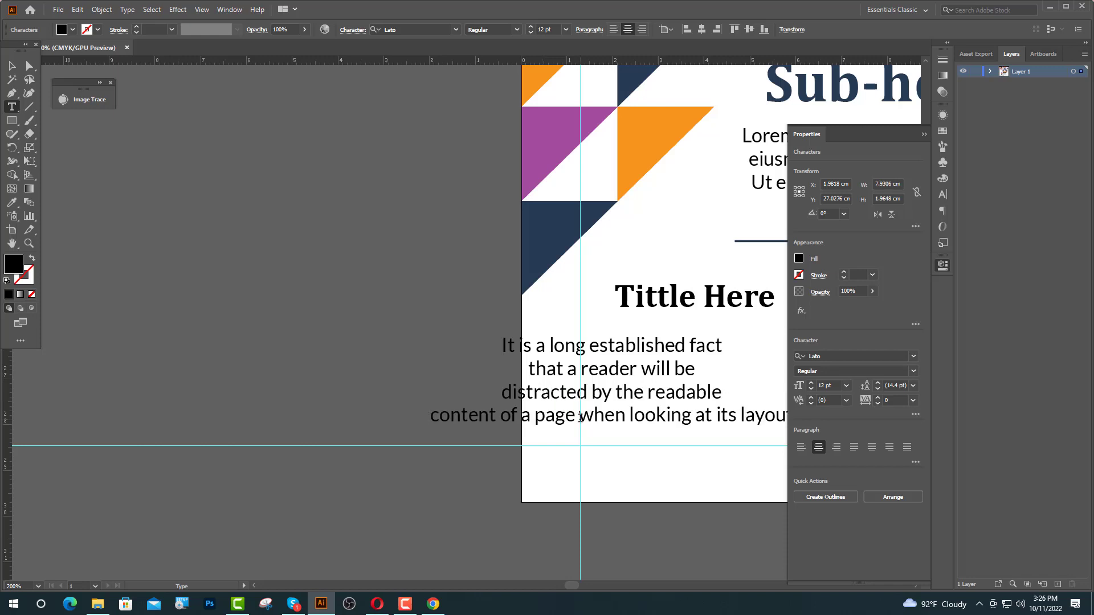
# - Delete "when looking at its layout" from the description and end it with a full stop after "page"
pyautogui.moveTo(586, 419); pyautogui.dragTo(841, 442)
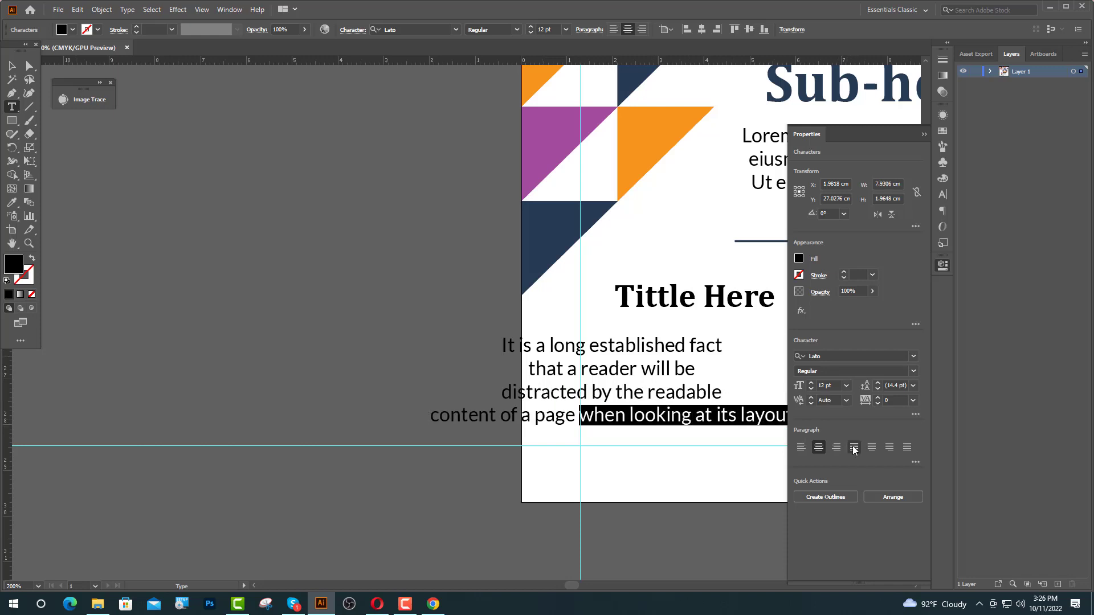
pyautogui.press('BackSpace')
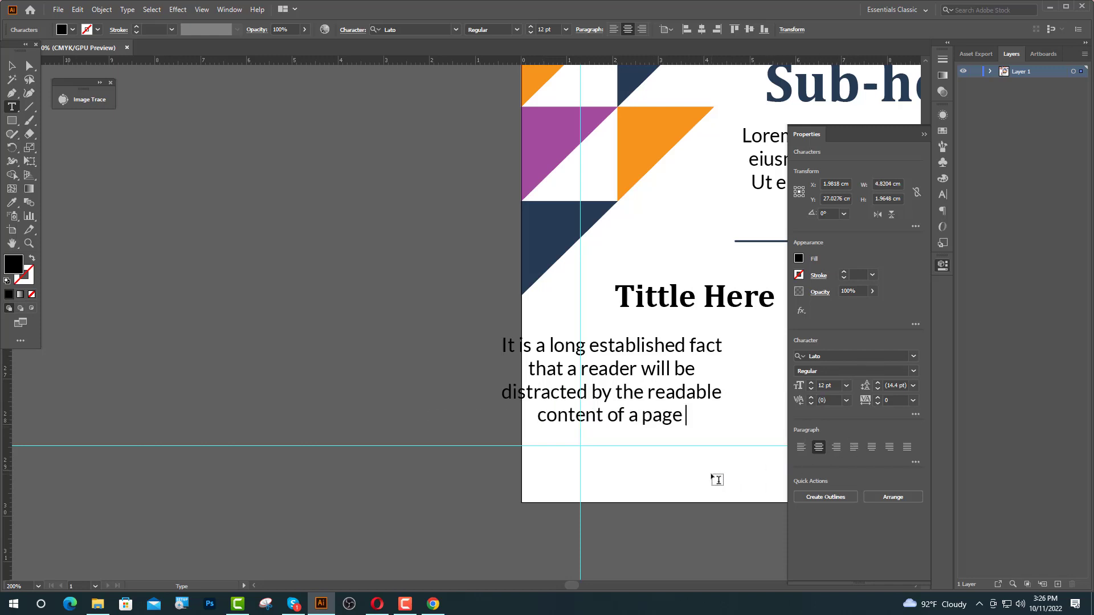
pyautogui.press('BackSpace')
pyautogui.write('.')
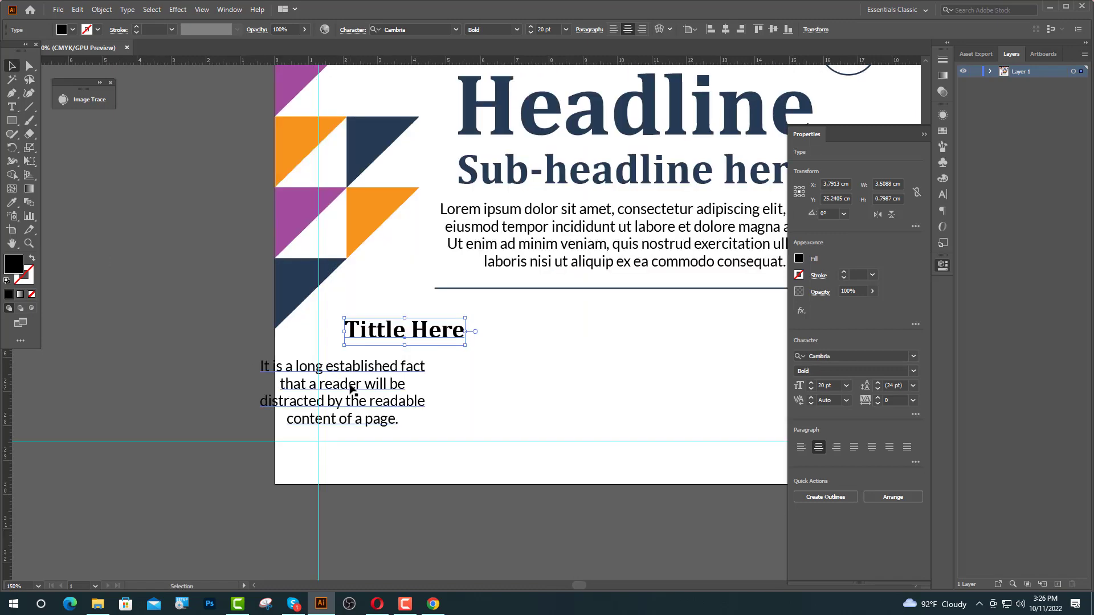
# - Centre the description horizontally with "Tittle Here" as key object, placing the description's edge on the left margin guide
pyautogui.keyDown('shift'); pyautogui.click(355, 387); pyautogui.keyUp('shift')
pyautogui.click(401, 337)
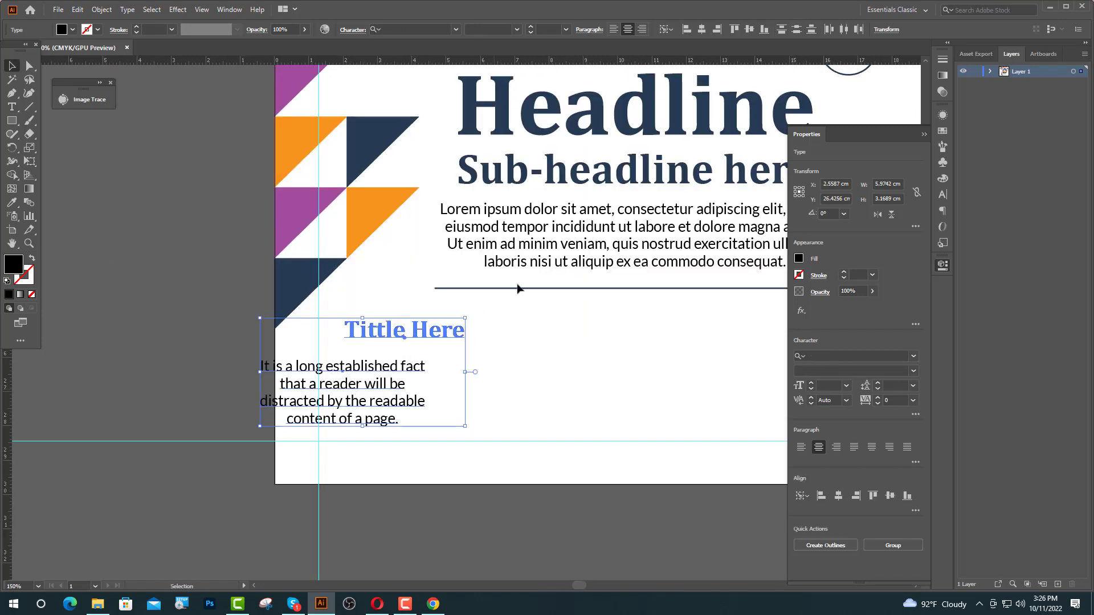
pyautogui.click(701, 30)
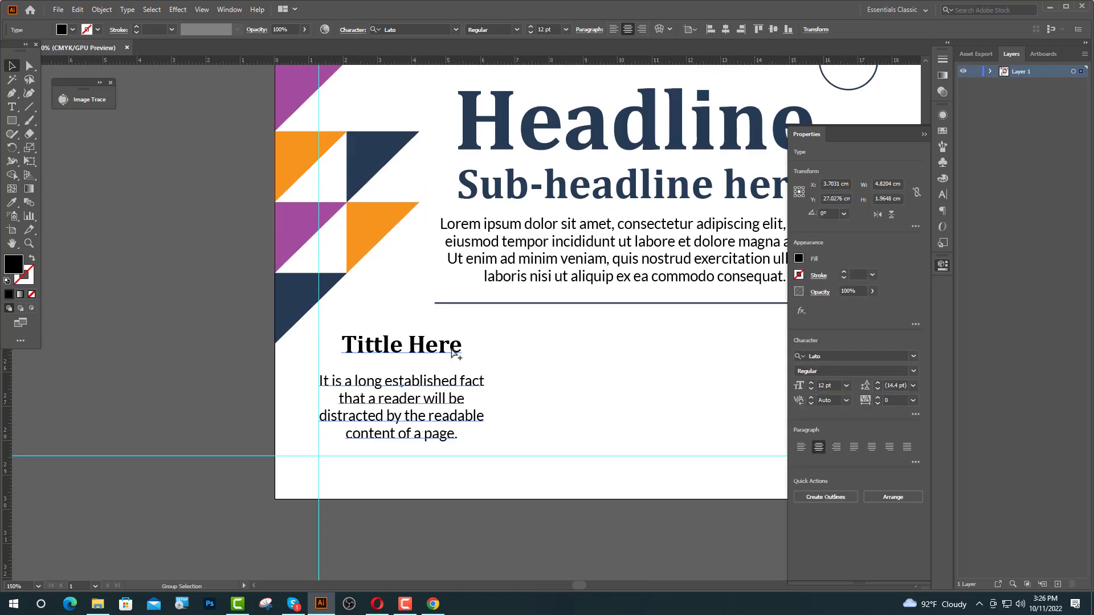
# - Nudge the description up so it sits just beneath "Tittle Here" with a small gap
pyautogui.hotkey('shift', 'Up')
pyautogui.hotkey('shift', 'Up')
pyautogui.hotkey('shift', 'Up')
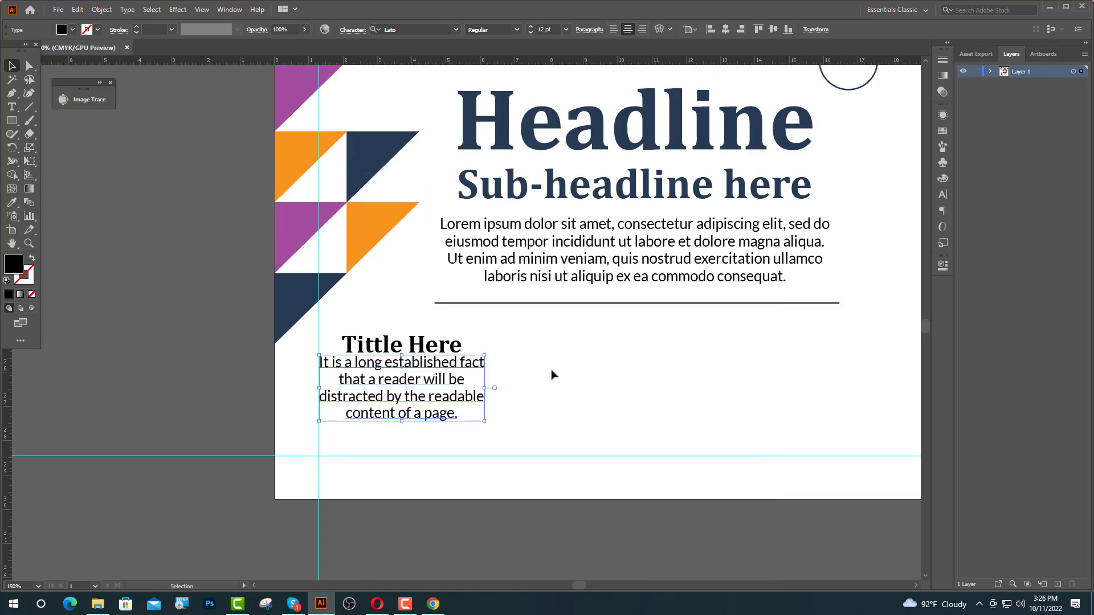
pyautogui.press('Up')
pyautogui.press('Up')
pyautogui.press('Up')
pyautogui.press('Up')
pyautogui.press('Up')
pyautogui.hotkey('shift', 'Down')
pyautogui.hotkey('shift', 'Down')
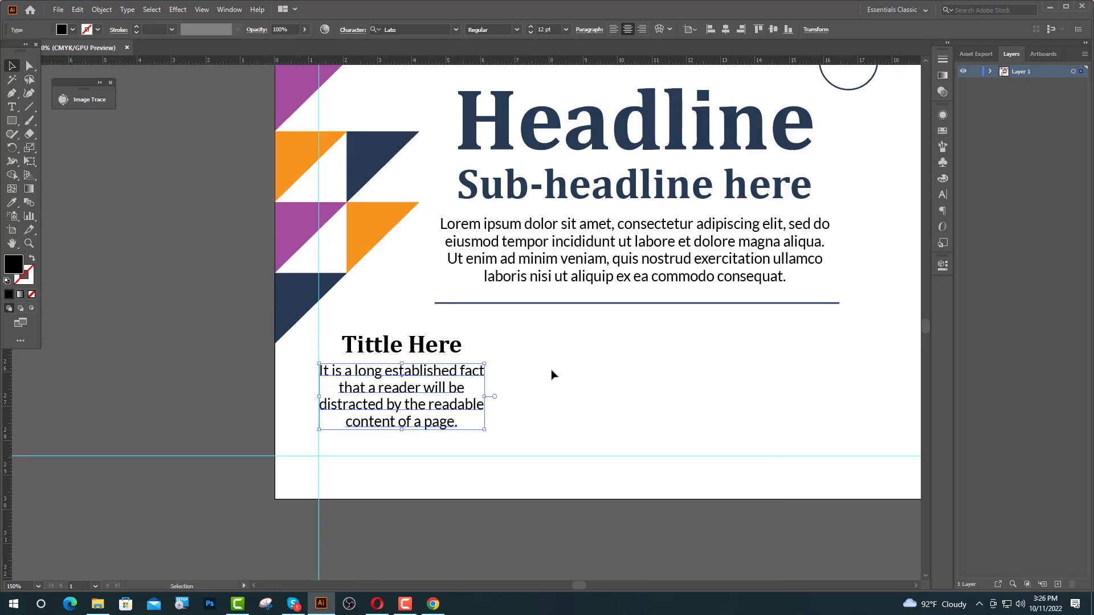
# - Group the title with its description and duplicate the block twice to the right at equal spacing
pyautogui.keyDown('shift'); pyautogui.click(430, 348); pyautogui.keyUp('shift')
pyautogui.hotkey('ctrl', 'g')
pyautogui.moveTo(425, 416); pyautogui.dragTo(629, 419)
pyautogui.hotkey('ctrl', 'd')
pyautogui.scroll(-1, 427, 424)
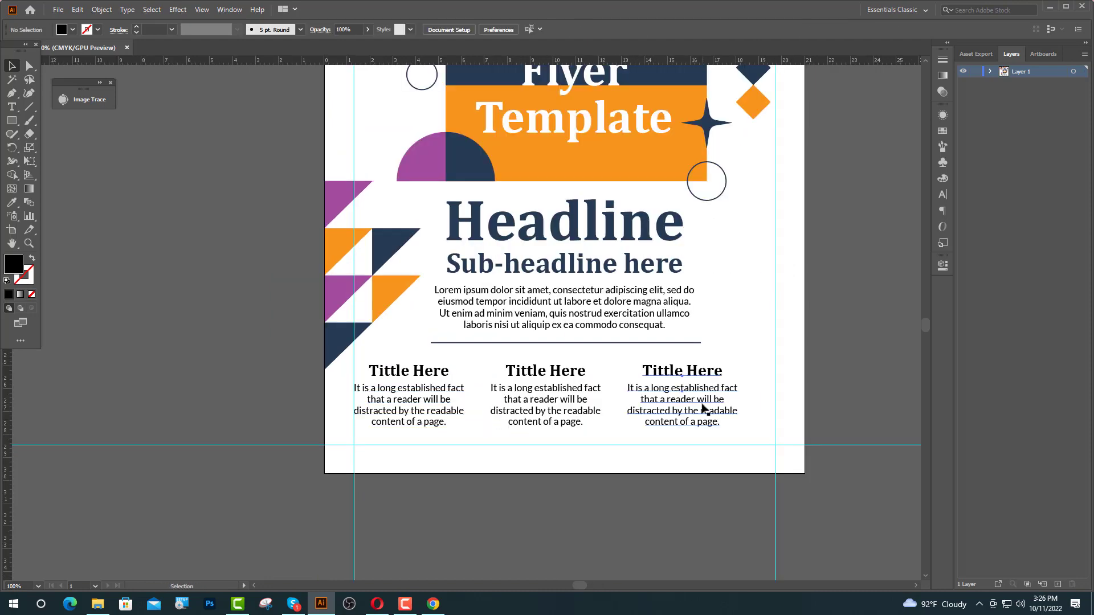
# - Nudge the third title block right until its edge is close to the right margin guide
pyautogui.press('Right')
pyautogui.press('Right')
pyautogui.press('Right')
pyautogui.press('Right')
pyautogui.press('Right')
pyautogui.press('Right')
pyautogui.press('Right')
pyautogui.press('Right')
pyautogui.press('Right')
pyautogui.press('Right')
pyautogui.press('Right')
pyautogui.press('Right')
pyautogui.press('Right')
pyautogui.press('Right')
pyautogui.press('Right')
pyautogui.press('Right')
pyautogui.press('Right')
pyautogui.press('Right')
pyautogui.press('Right')
pyautogui.press('Right')
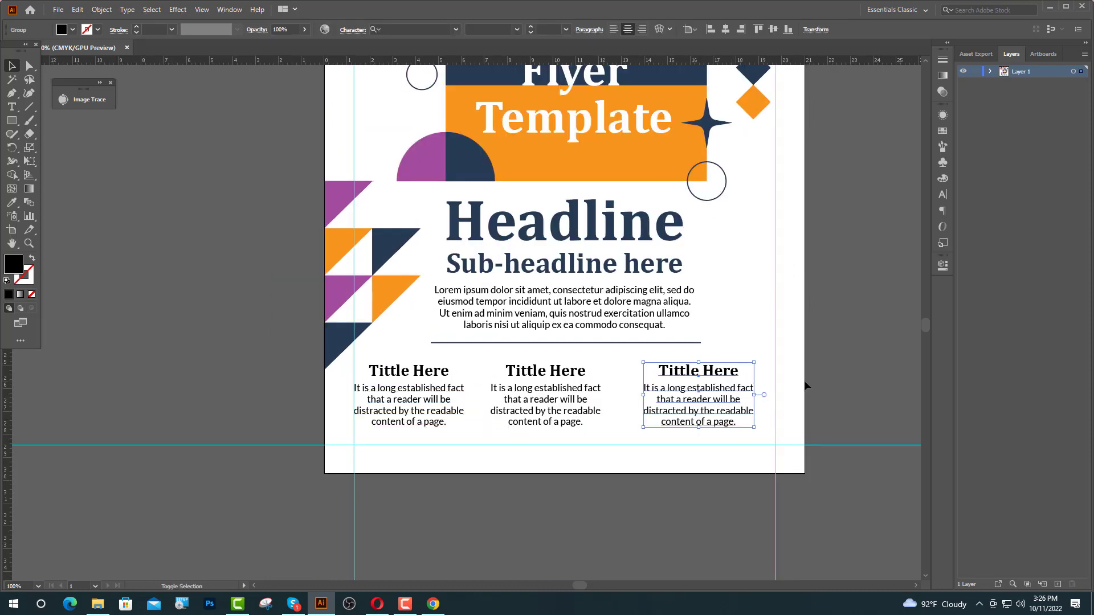
# - Distribute the three title blocks evenly in the horizontal direction, aligning to the selection
pyautogui.click(418, 416)
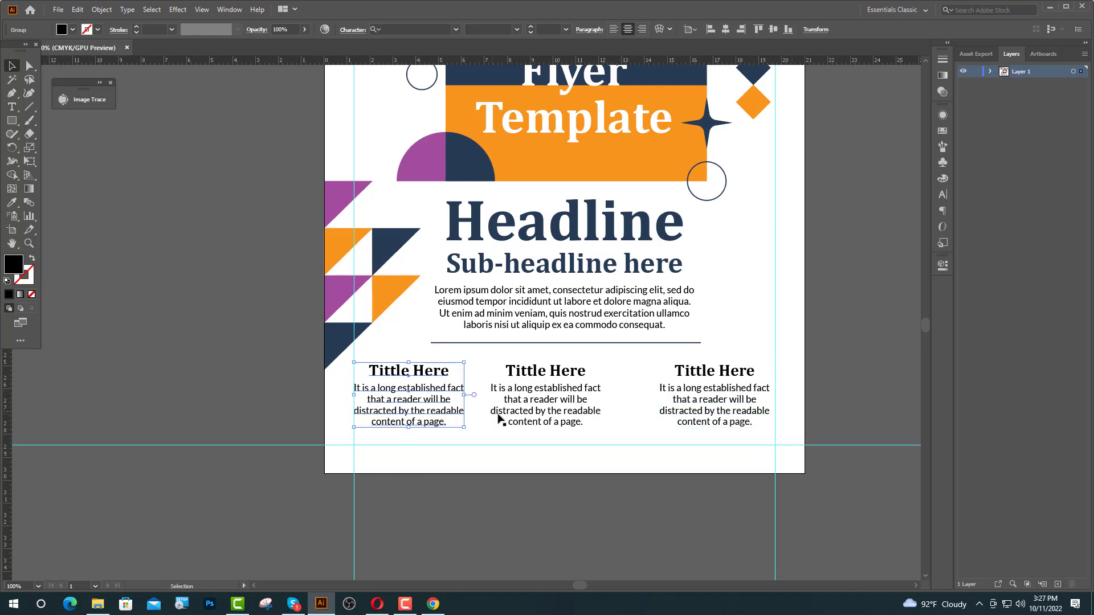
pyautogui.keyDown('shift'); pyautogui.click(541, 418); pyautogui.keyUp('shift')
pyautogui.keyDown('shift'); pyautogui.click(698, 407); pyautogui.keyUp('shift')
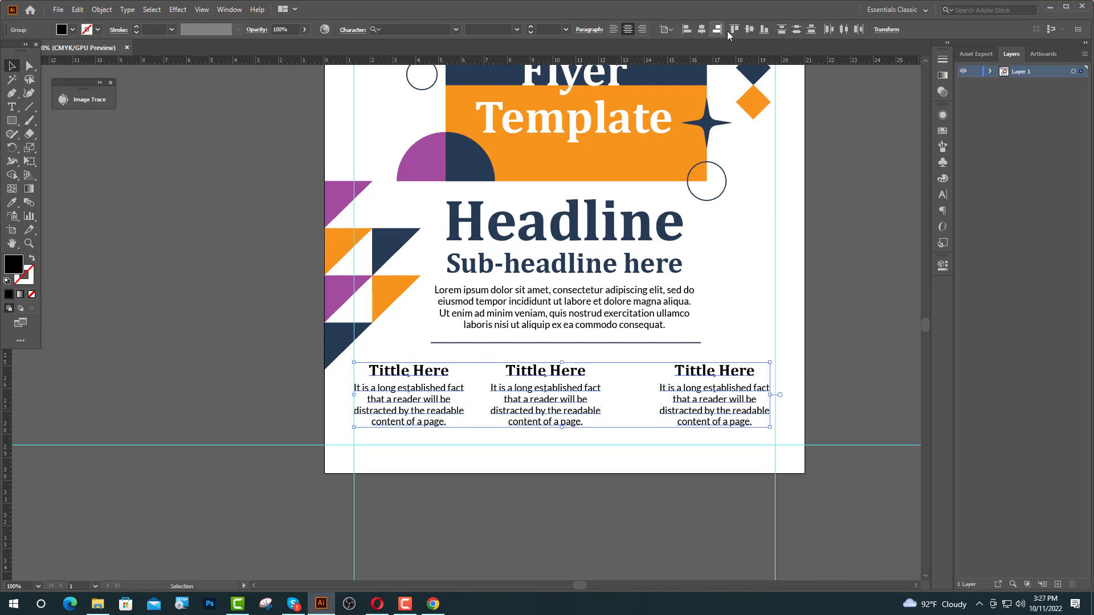
pyautogui.click(668, 29)
pyautogui.click(706, 43)
pyautogui.click(844, 29)
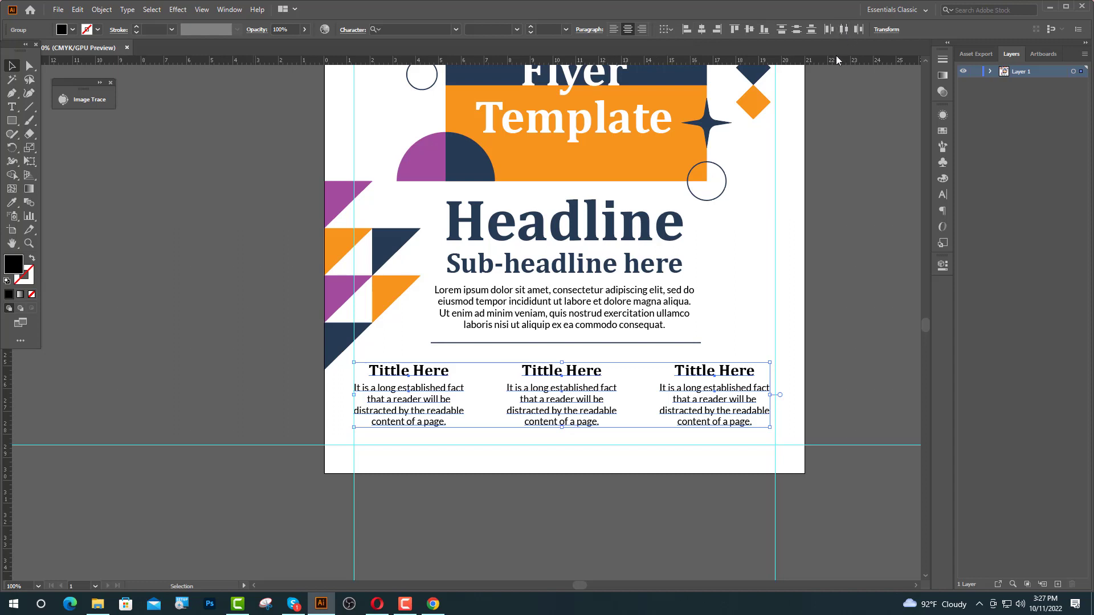
# - Group the three title blocks and centre them horizontally on the artboard
pyautogui.click(670, 36)
pyautogui.click(711, 66)
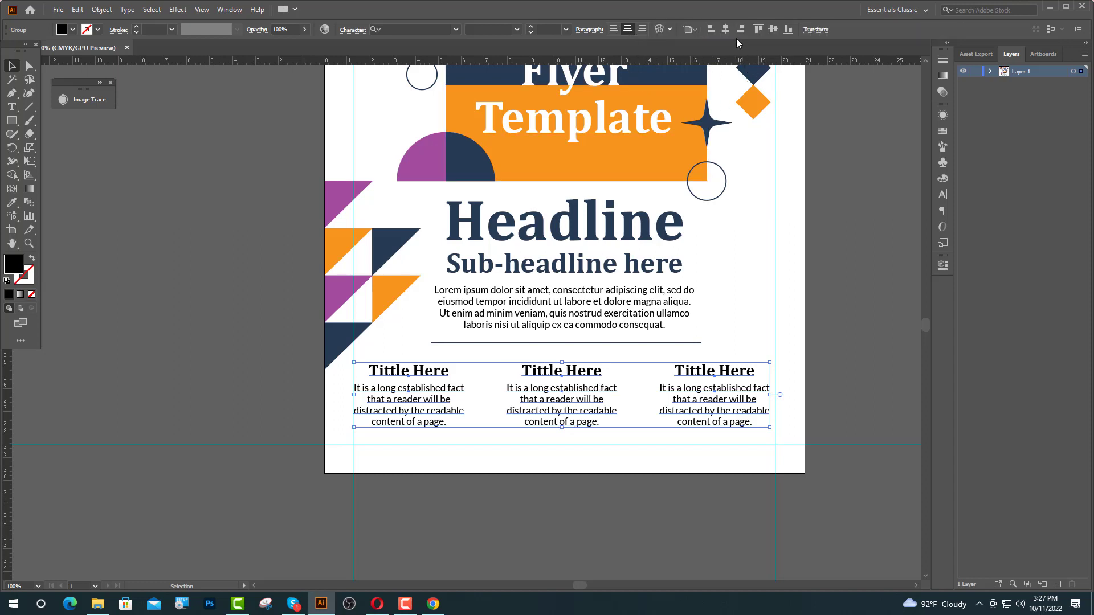
pyautogui.click(726, 30)
pyautogui.click(834, 239)
# - Set the fill of the three descriptions and the body paragraph to grey #727272
pyautogui.click(702, 422)
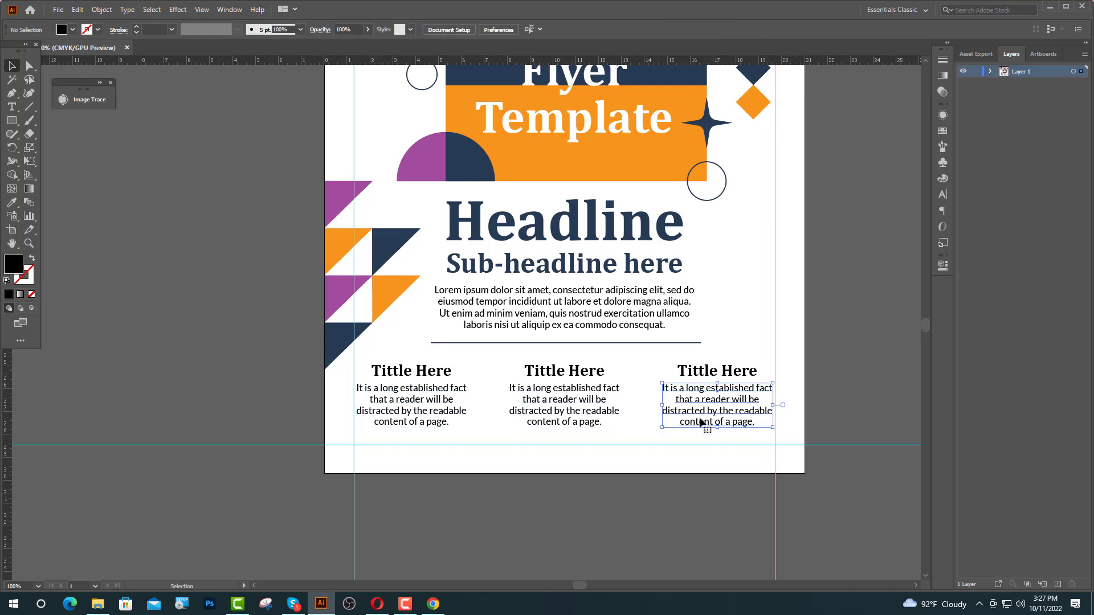
pyautogui.keyDown('shift'); pyautogui.click(586, 416); pyautogui.keyUp('shift')
pyautogui.keyDown('shift'); pyautogui.click(438, 414); pyautogui.keyUp('shift')
pyautogui.keyDown('shift'); pyautogui.click(489, 324); pyautogui.keyUp('shift')
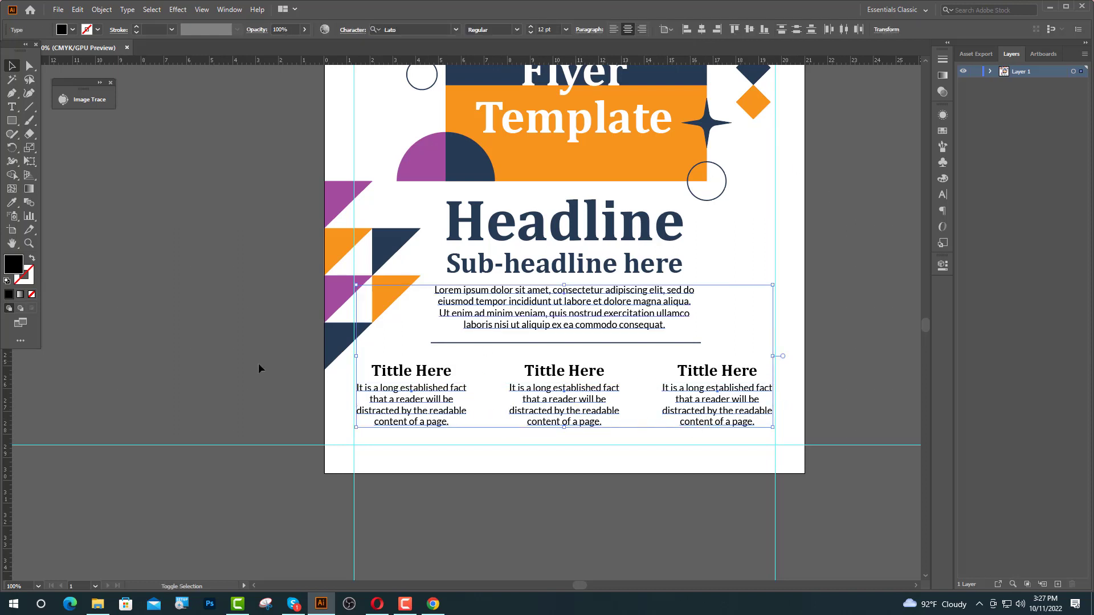
pyautogui.doubleClick(14, 263)
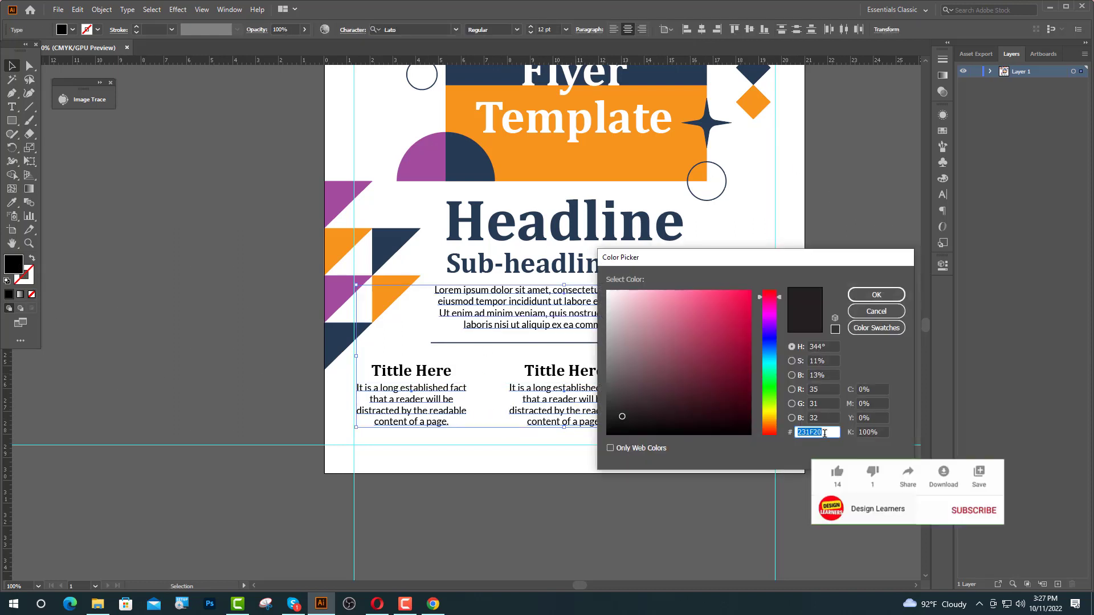
pyautogui.write('7272')
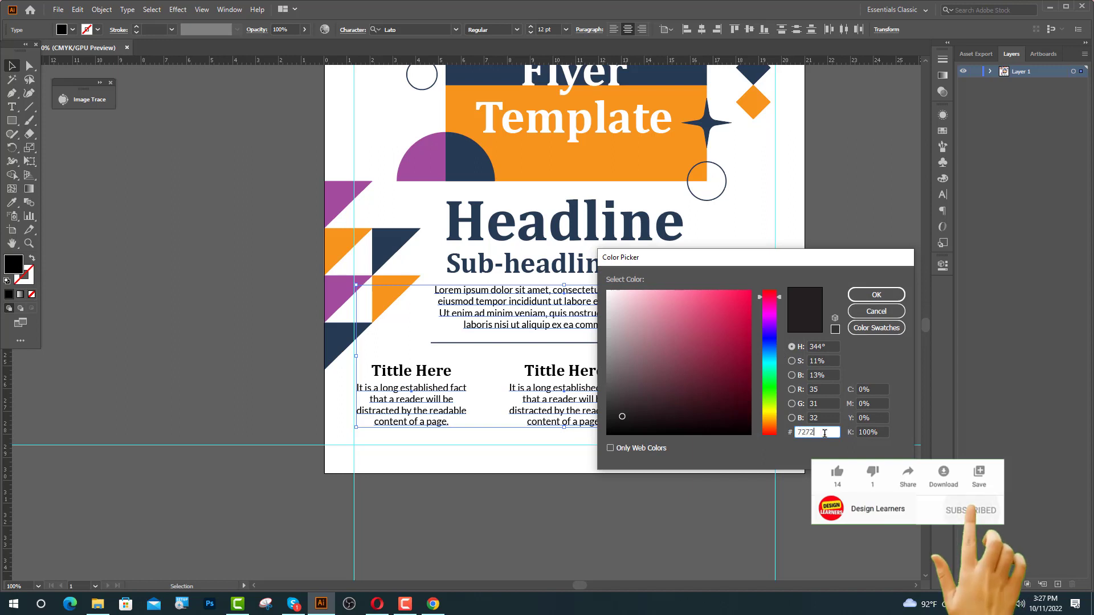
pyautogui.write('72')
pyautogui.press('Return')
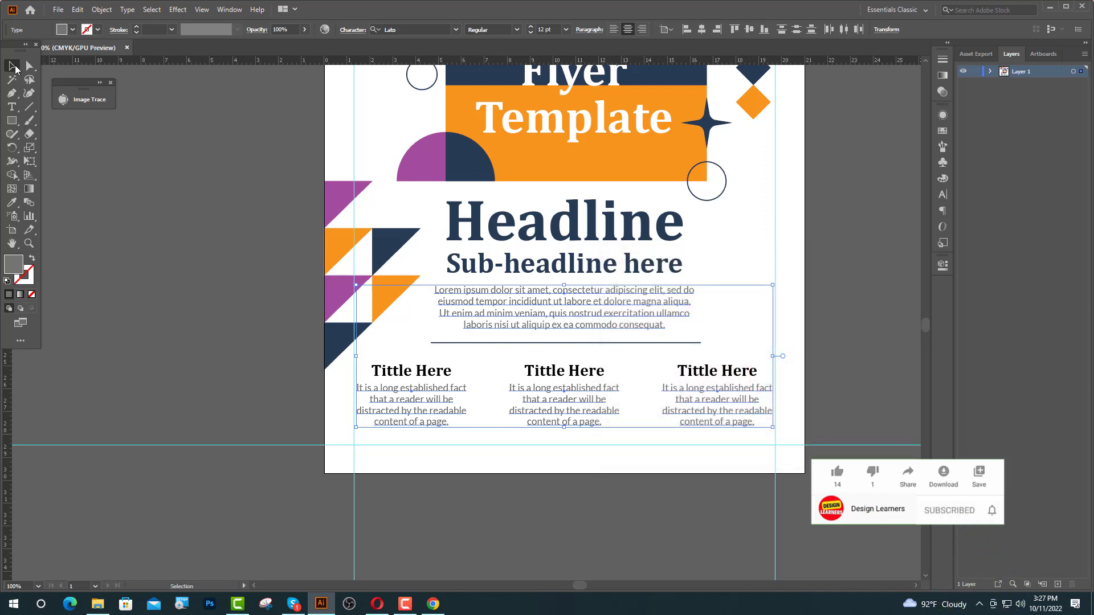
pyautogui.click(321, 437)
# - Copy the purple triangle beside the headline to the page's right edge and reflect it across the horizontal axis
pyautogui.scroll(-1, 217, 417)
pyautogui.moveTo(652, 317); pyautogui.dragTo(576, 392)
pyautogui.moveTo(227, 349); pyautogui.dragTo(519, 337)
pyautogui.rightClick(517, 337)
pyautogui.moveTo(558, 518)
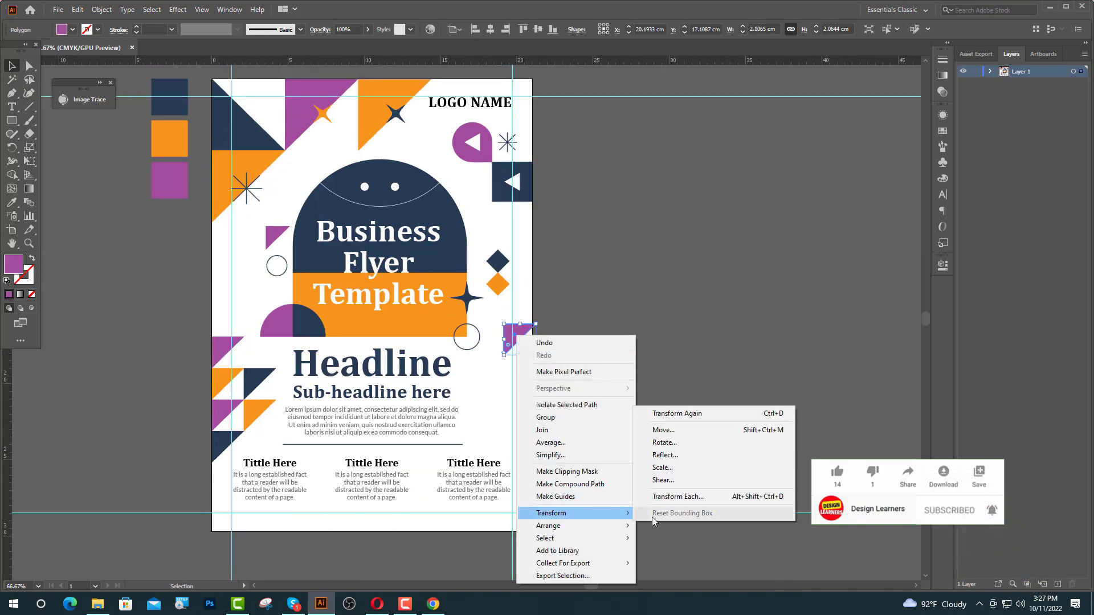
pyautogui.click(670, 456)
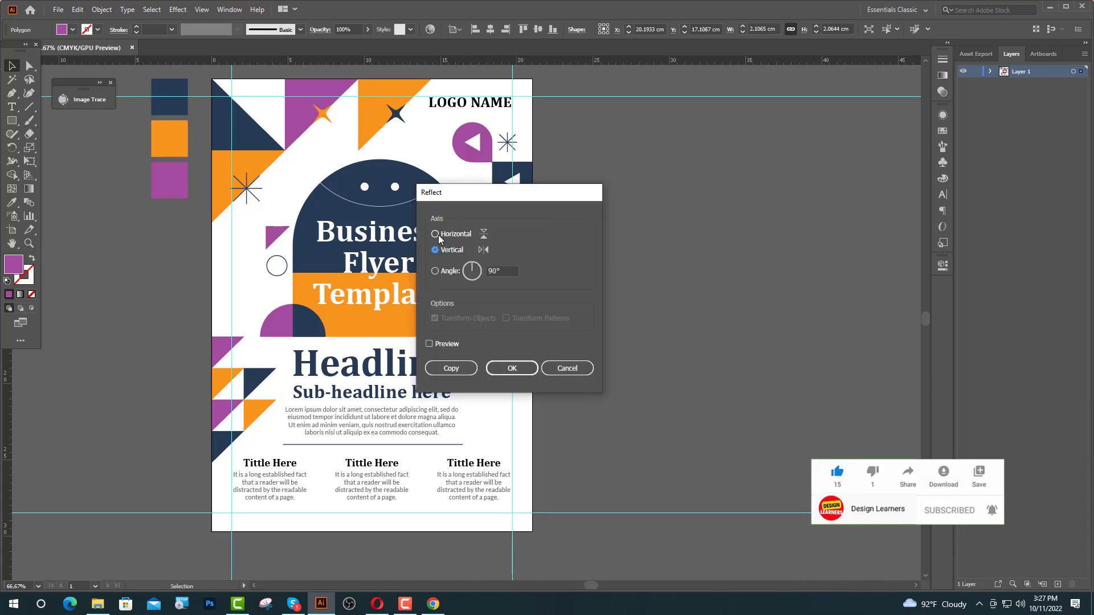
pyautogui.click(521, 368)
pyautogui.click(671, 332)
pyautogui.scroll(3, 521, 349)
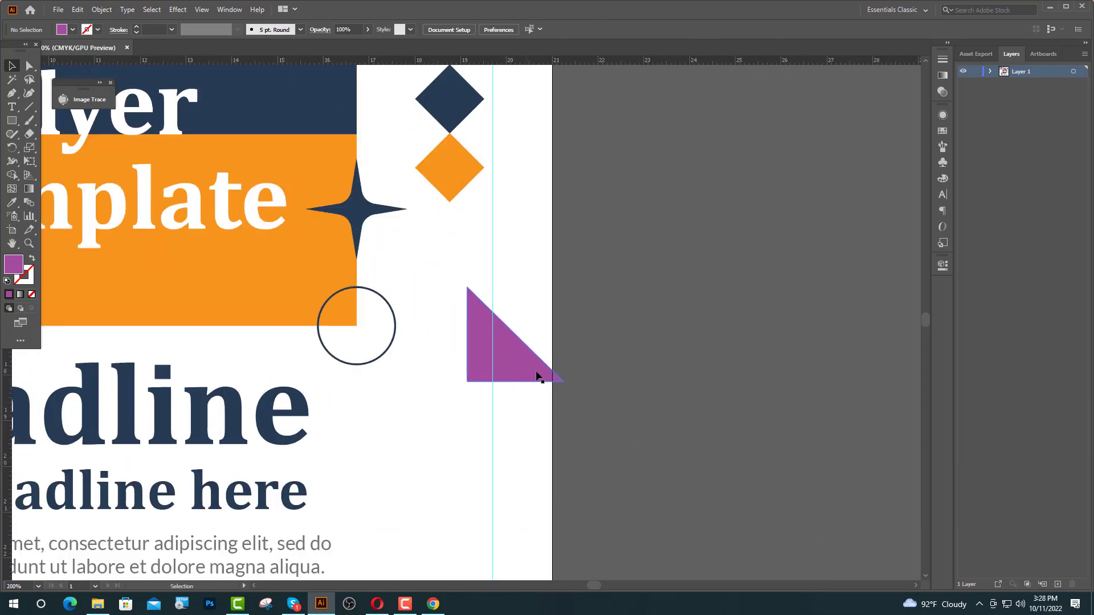
# - Rotate the copied purple triangle 90° counter-clockwise and move it flush against the page's right edge
pyautogui.click(546, 380)
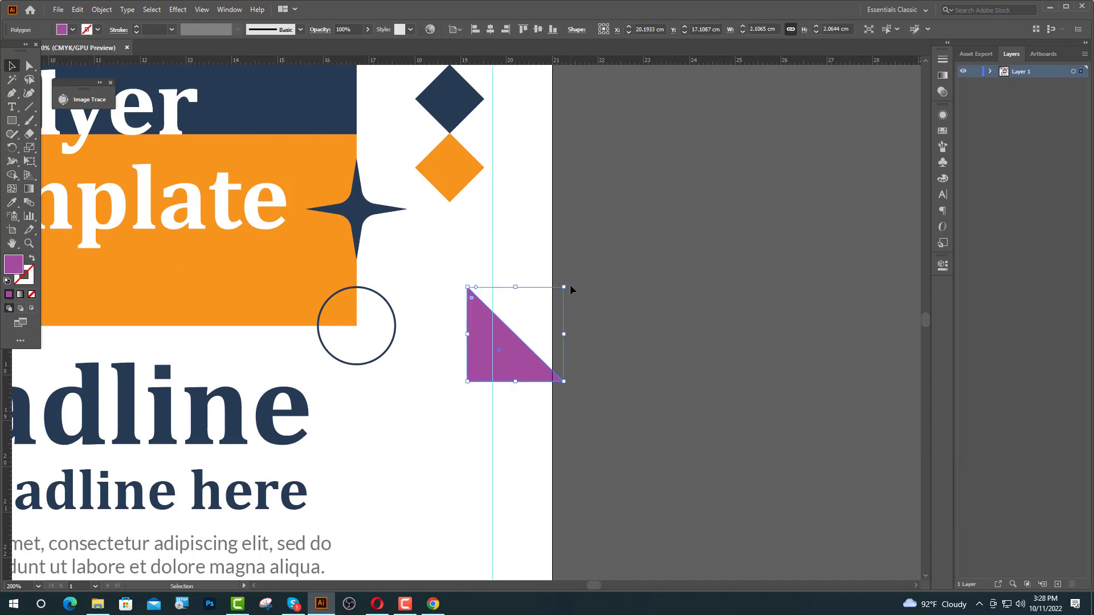
pyautogui.moveTo(568, 285); pyautogui.dragTo(431, 223)
pyautogui.moveTo(516, 346); pyautogui.dragTo(531, 329)
pyautogui.click(723, 376)
pyautogui.scroll(1, 712, 398)
# - Draw a straight Pen line along the triangle's diagonal edge, giving it a purple stroke and no fill
pyautogui.press('p')
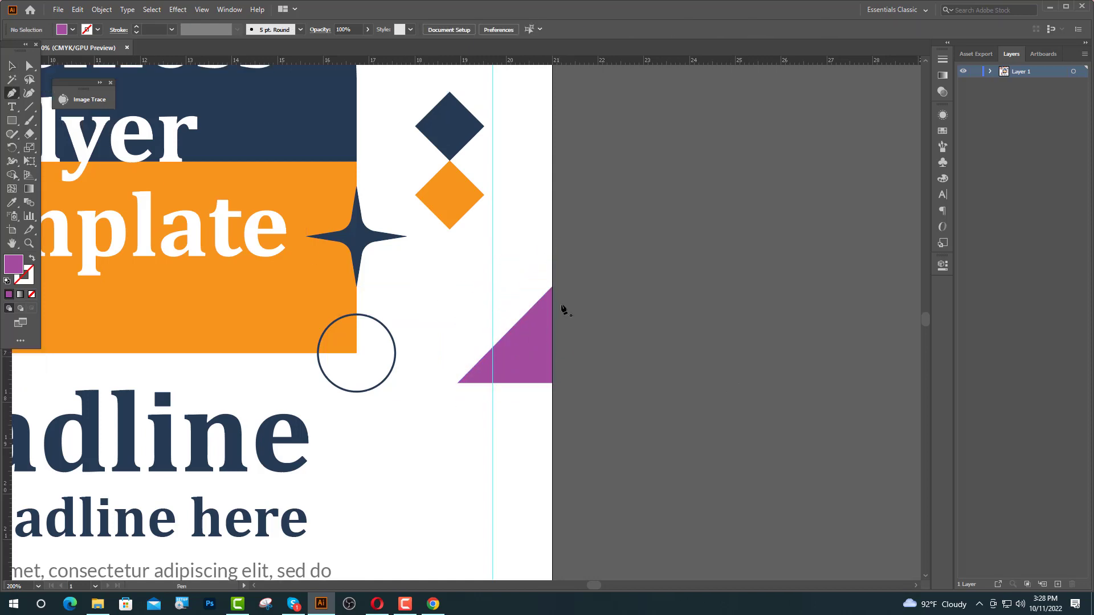
pyautogui.click(552, 286)
pyautogui.click(457, 383)
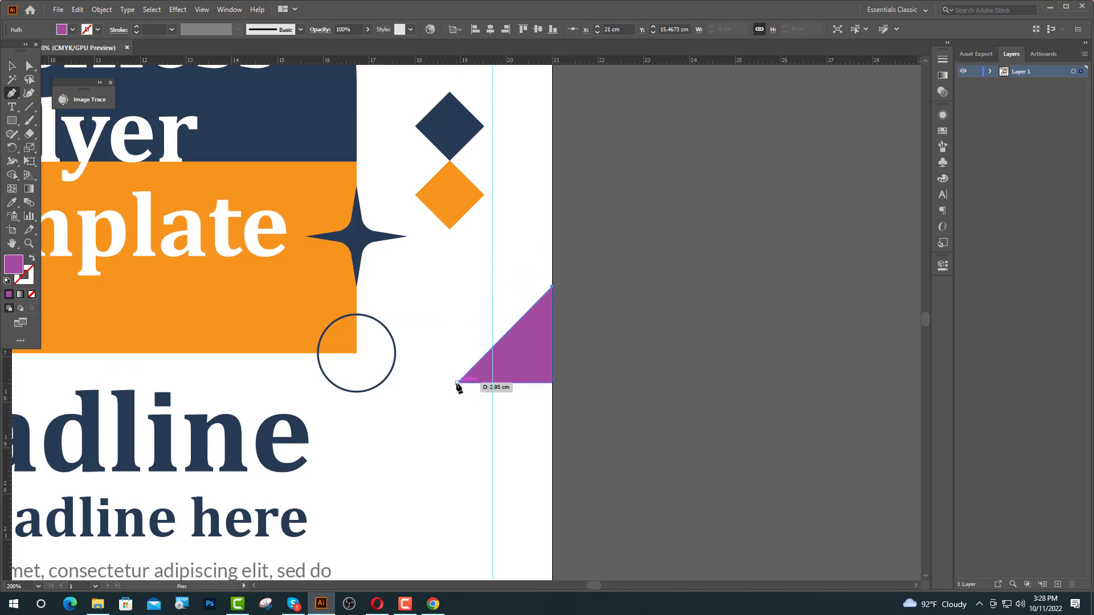
pyautogui.click(10, 68)
pyautogui.click(32, 258)
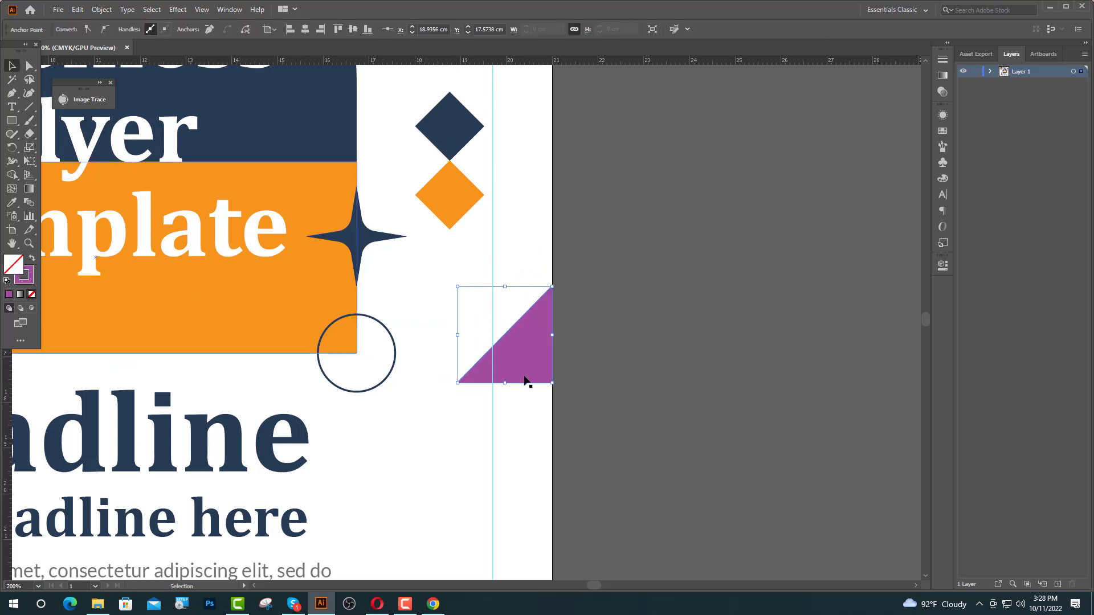
# - Move the purple line up and away from the triangle and enlarge it to about 3.8 cm wide
pyautogui.moveTo(503, 344)
pyautogui.mouseDown()
pyautogui.moveTo(480, 307)
pyautogui.moveTo(458, 306)
pyautogui.mouseUp()
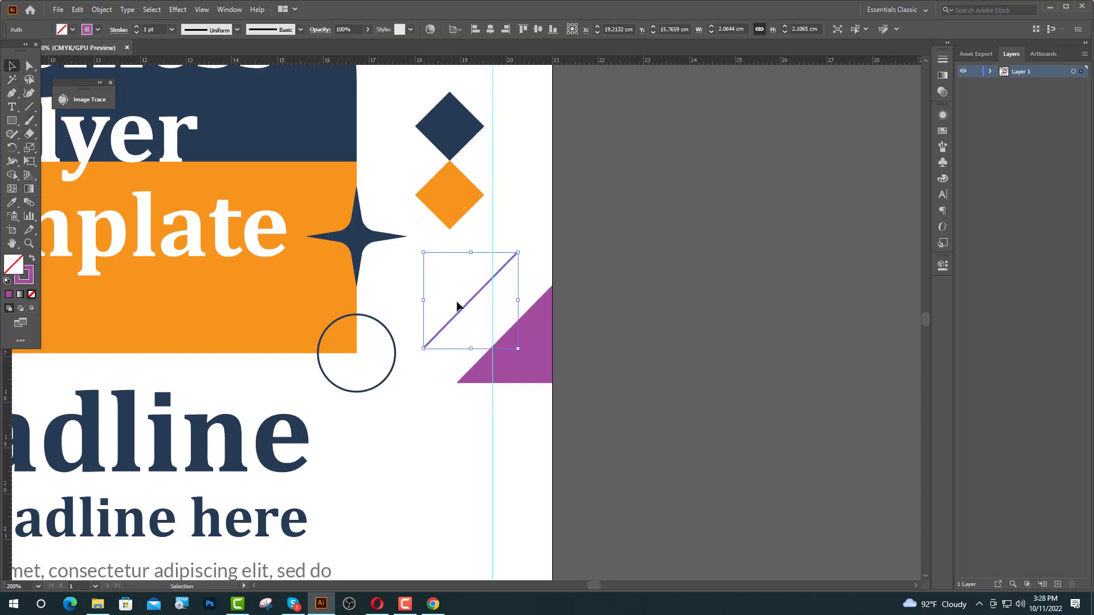
pyautogui.moveTo(471, 254); pyautogui.dragTo(484, 213)
pyautogui.click(501, 279)
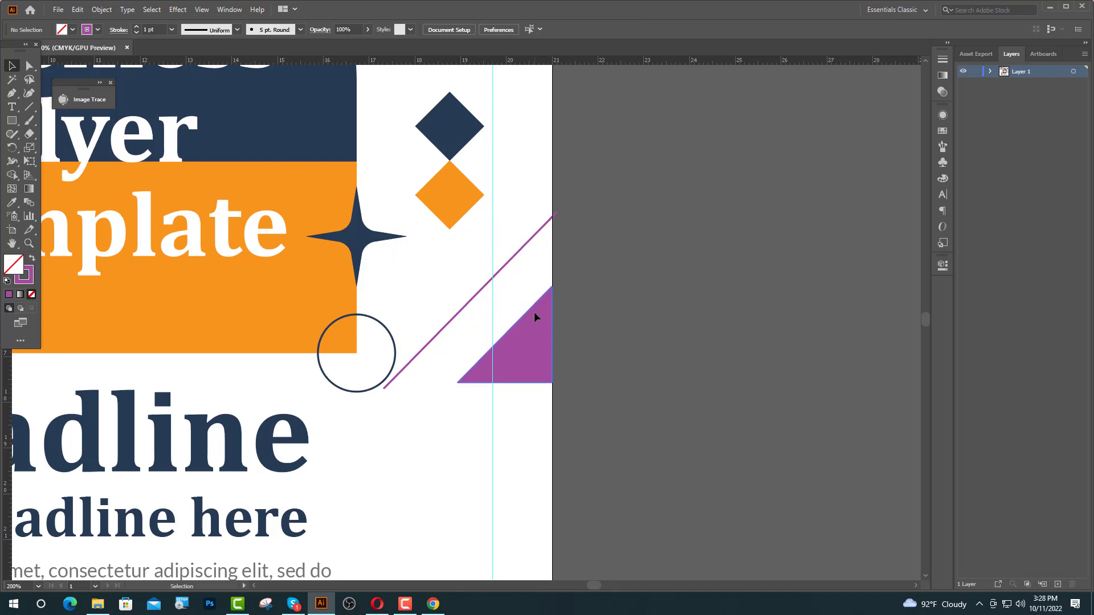
# - Align the purple line's bottom with the purple triangle's base, using the triangle as key object
pyautogui.click(534, 312)
pyautogui.keyDown('shift'); pyautogui.click(501, 272); pyautogui.keyUp('shift')
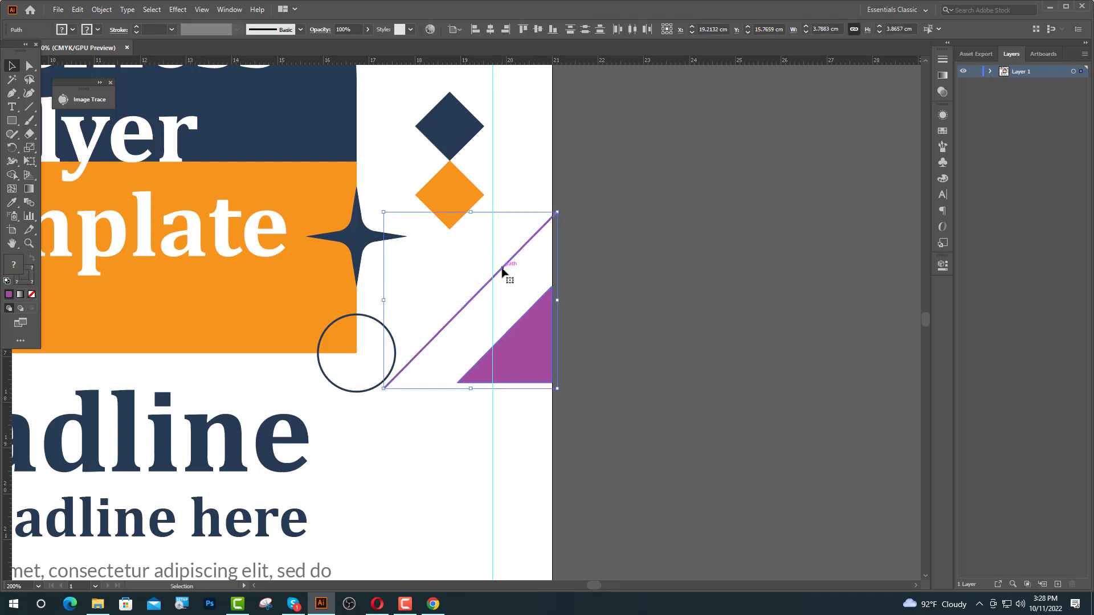
pyautogui.click(530, 336)
pyautogui.click(553, 29)
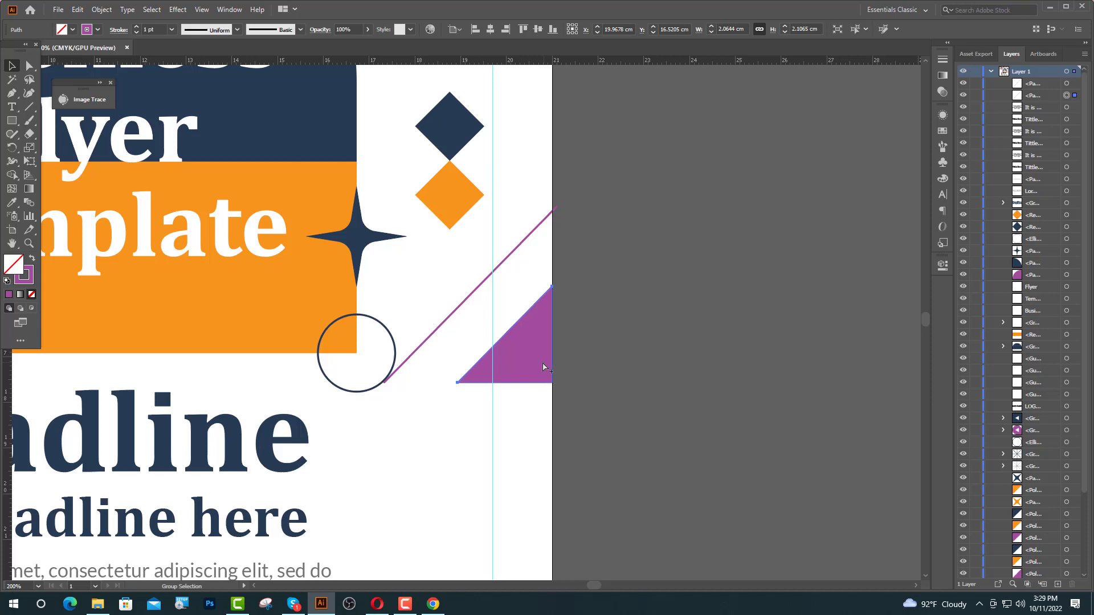
# - Draw a horizontal Pen line about 1.62 cm long from the purple triangle's lower-left corner to the diagonal line's lower end
pyautogui.scroll(2, 540, 362)
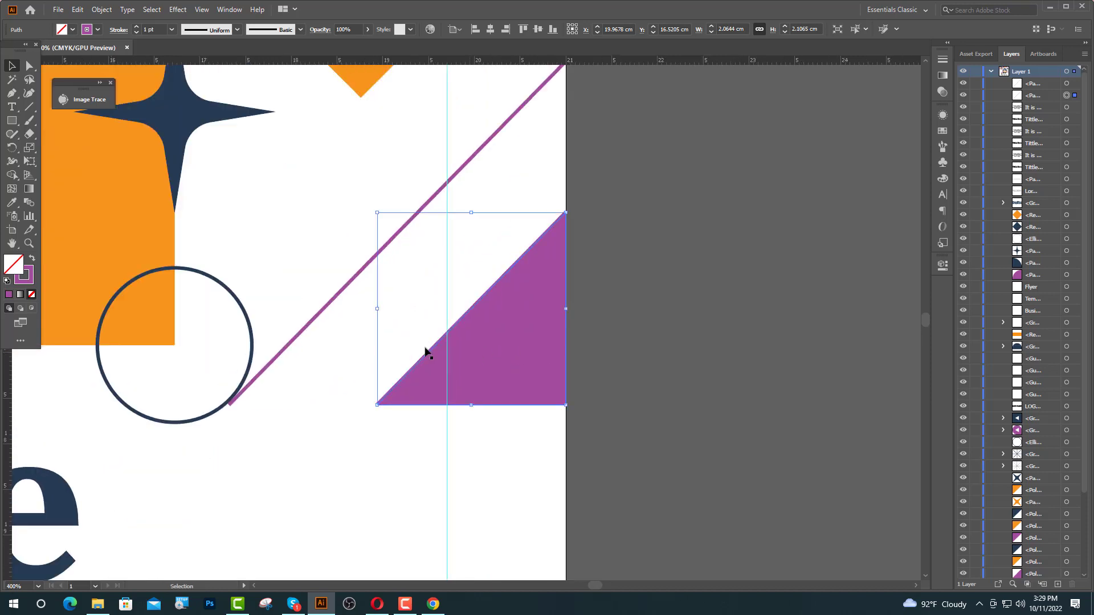
pyautogui.click(11, 94)
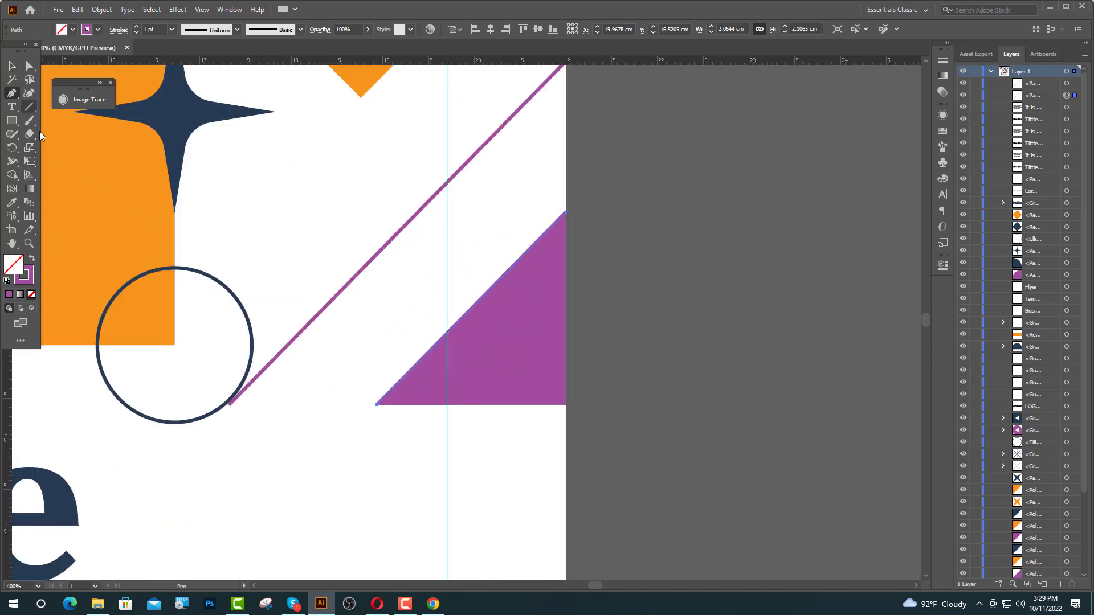
pyautogui.click(376, 405)
pyautogui.click(230, 404)
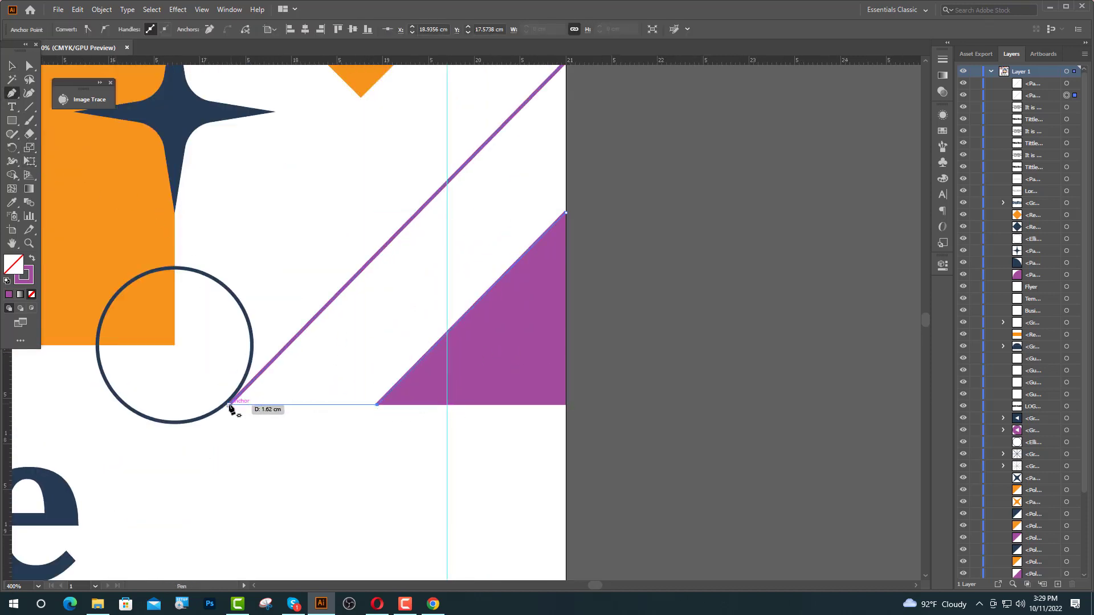
pyautogui.scroll(3, 573, 131)
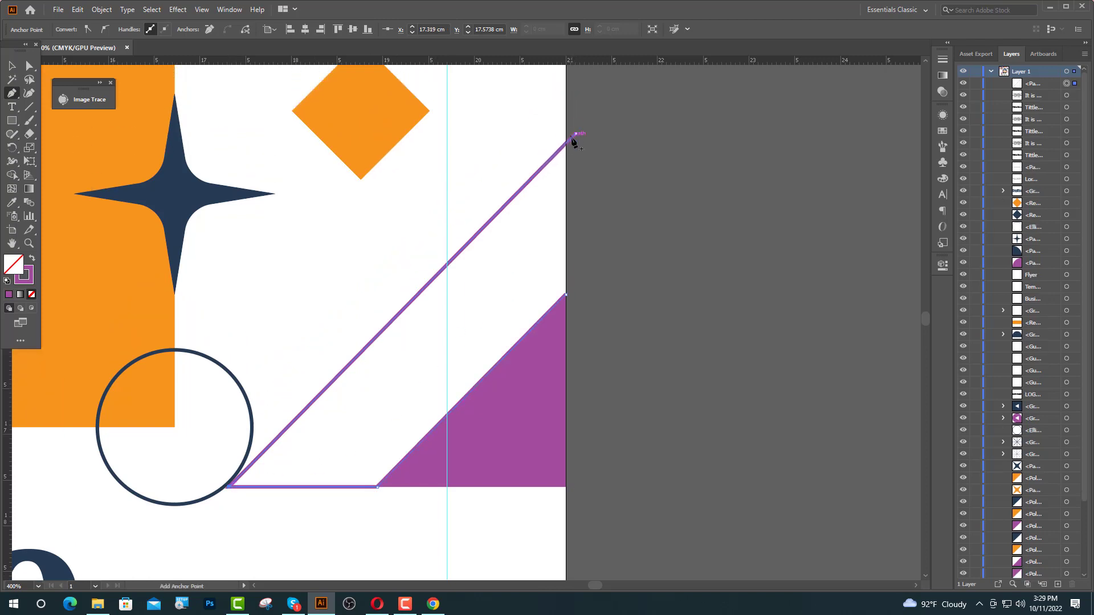
# - Move the upper diagonal line's end anchor back so that it ends exactly on the page's right edge
pyautogui.click(12, 66)
pyautogui.click(29, 67)
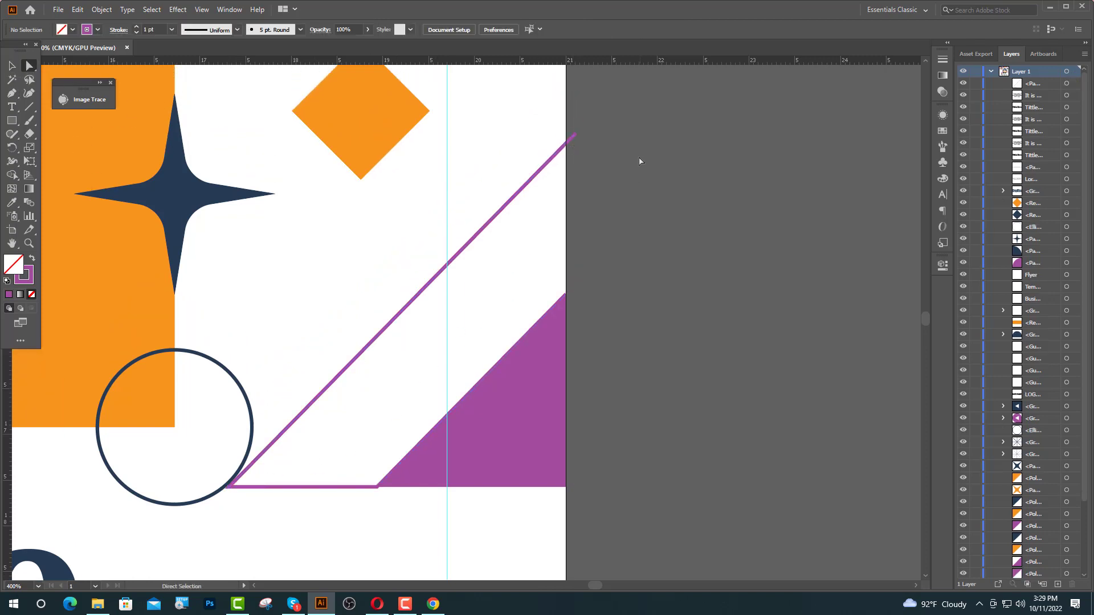
pyautogui.moveTo(575, 135); pyautogui.dragTo(565, 143)
pyautogui.click(630, 166)
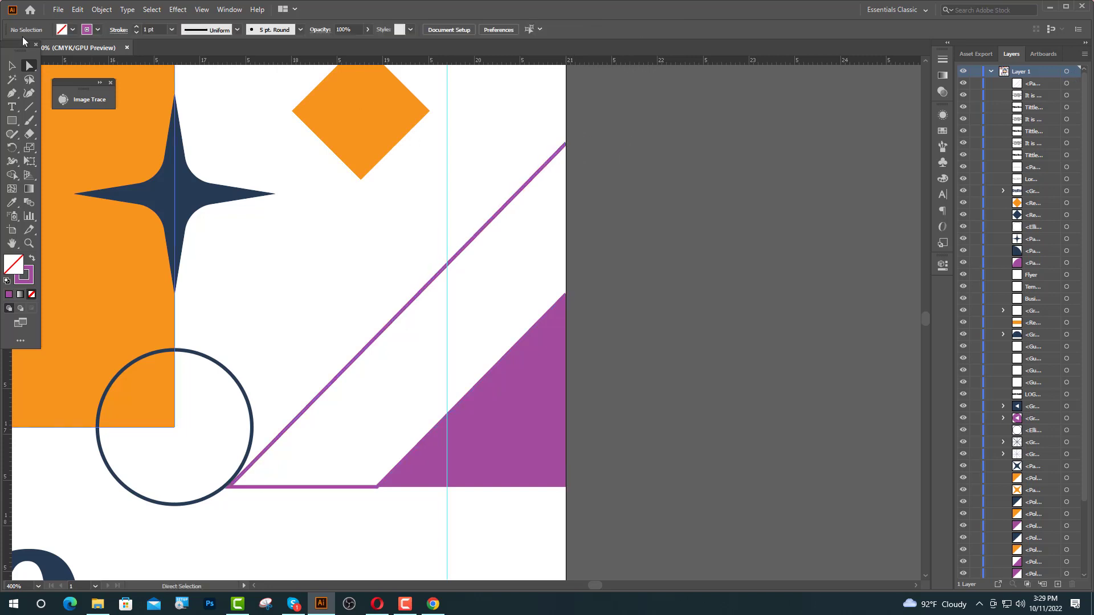
# - Close the diagonal band with a vertical Pen segment about 1.65 cm long along the page edge, down to the triangle's upper corner
pyautogui.click(11, 95)
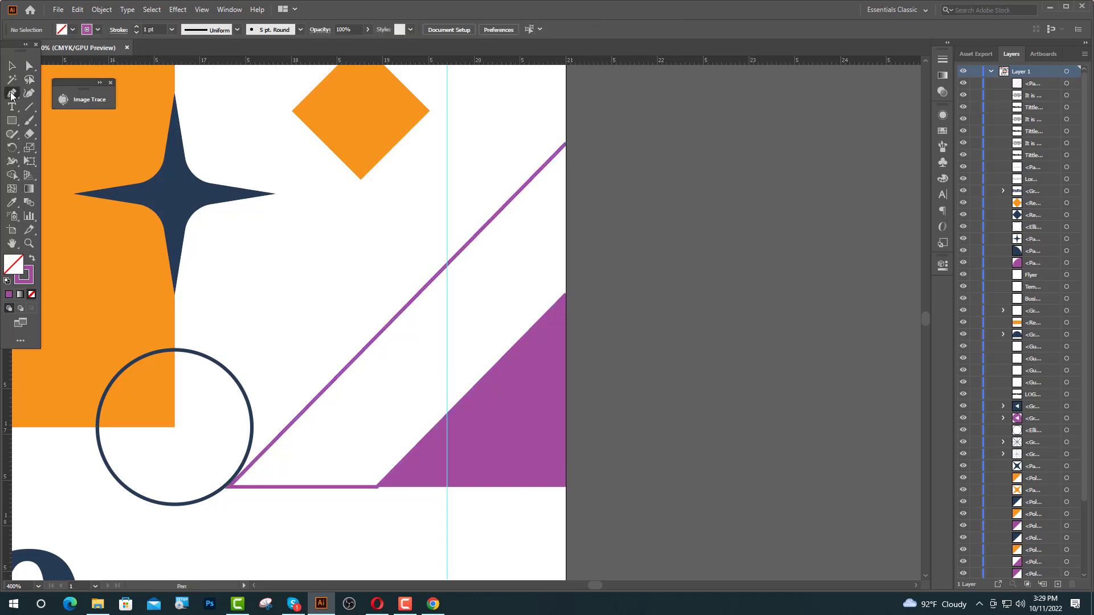
pyautogui.click(566, 144)
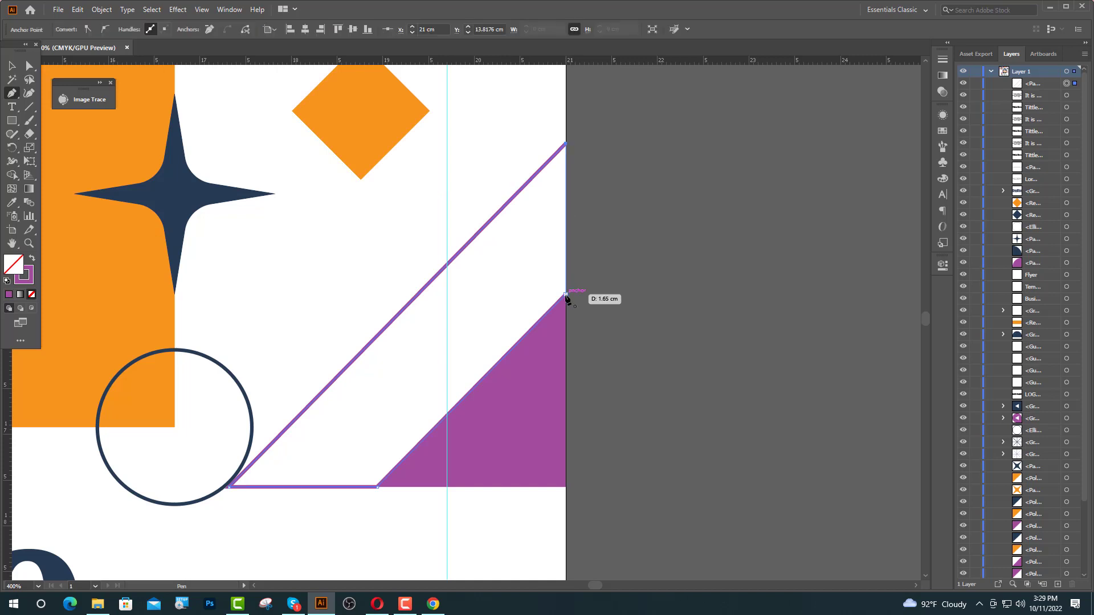
pyautogui.click(565, 295)
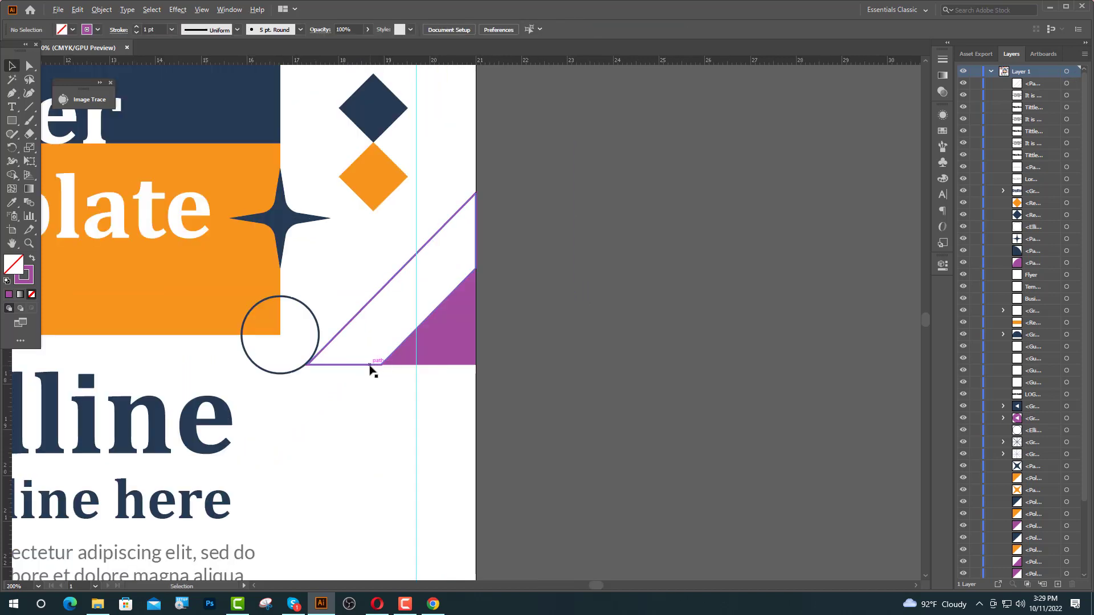
# - Copy the band outline straight down, reflect it across the horizontal axis, and place it directly beneath the original band's base
pyautogui.moveTo(370, 366); pyautogui.dragTo(372, 530)
pyautogui.rightClick(371, 530)
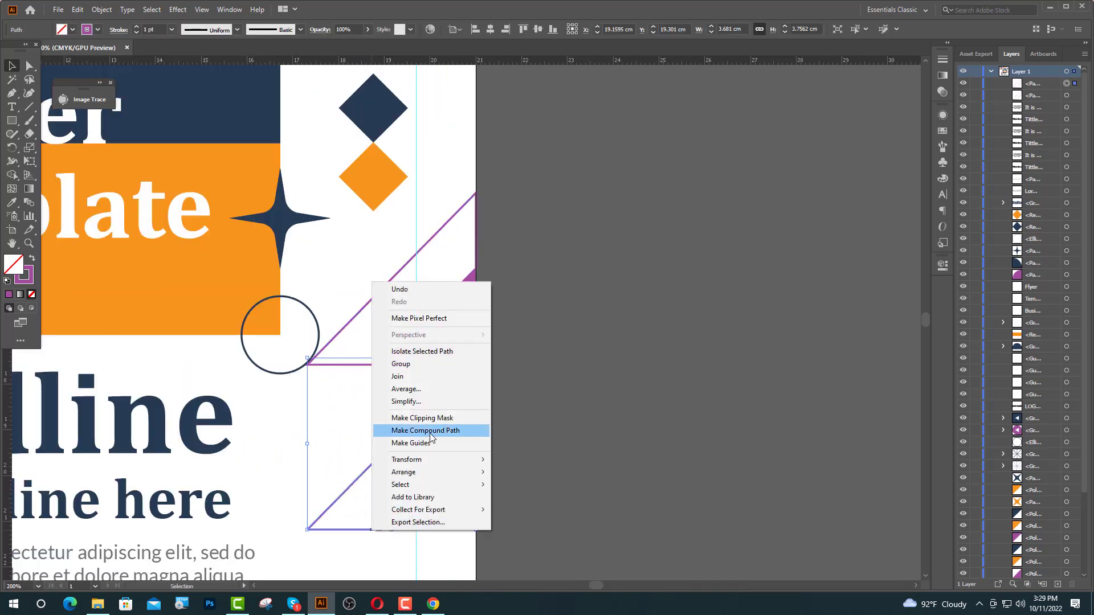
pyautogui.moveTo(422, 459)
pyautogui.click(524, 501)
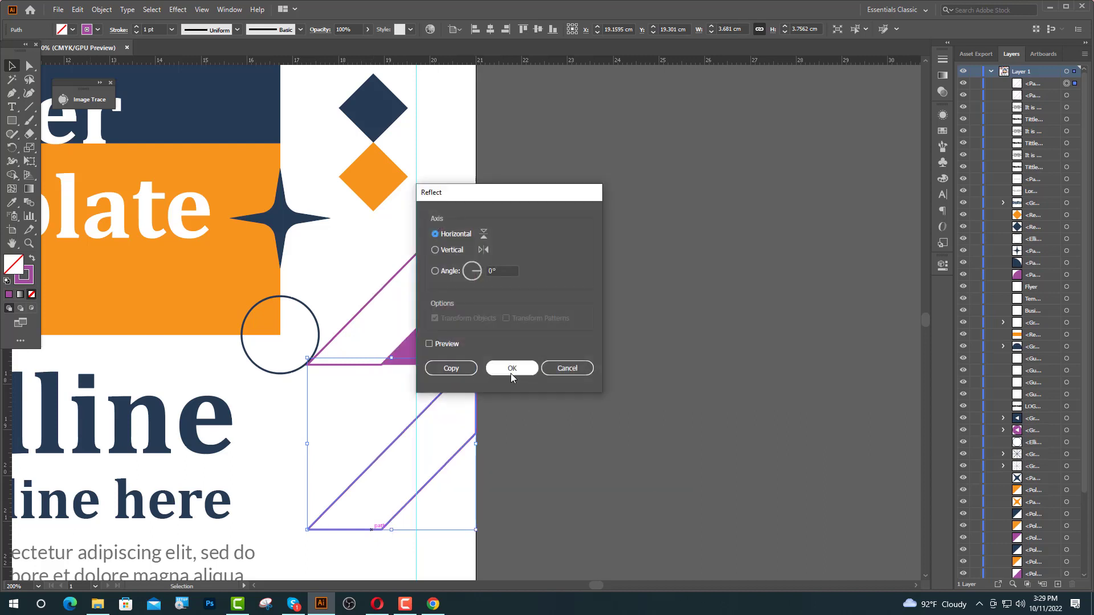
pyautogui.click(511, 370)
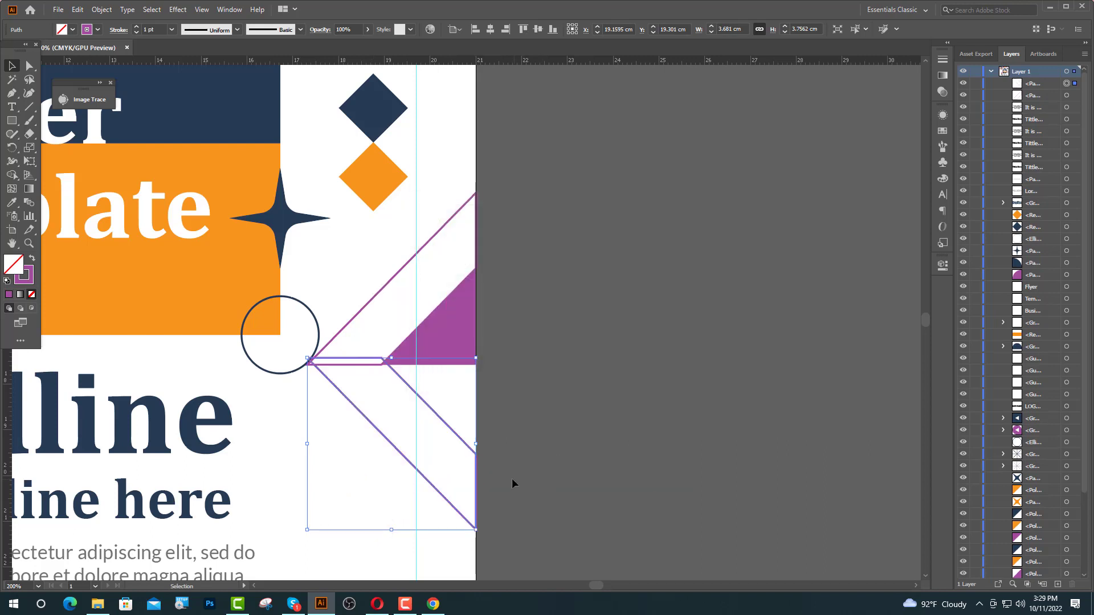
pyautogui.scroll(1, 430, 413)
pyautogui.moveTo(436, 413); pyautogui.dragTo(436, 423)
pyautogui.click(404, 412)
# - Fill the upper diagonal band with the title panel's orange and remove its stroke by sampling the panel
pyautogui.press('space')
pyautogui.moveTo(271, 362); pyautogui.dragTo(310, 367)
pyautogui.moveTo(392, 198); pyautogui.dragTo(429, 235)
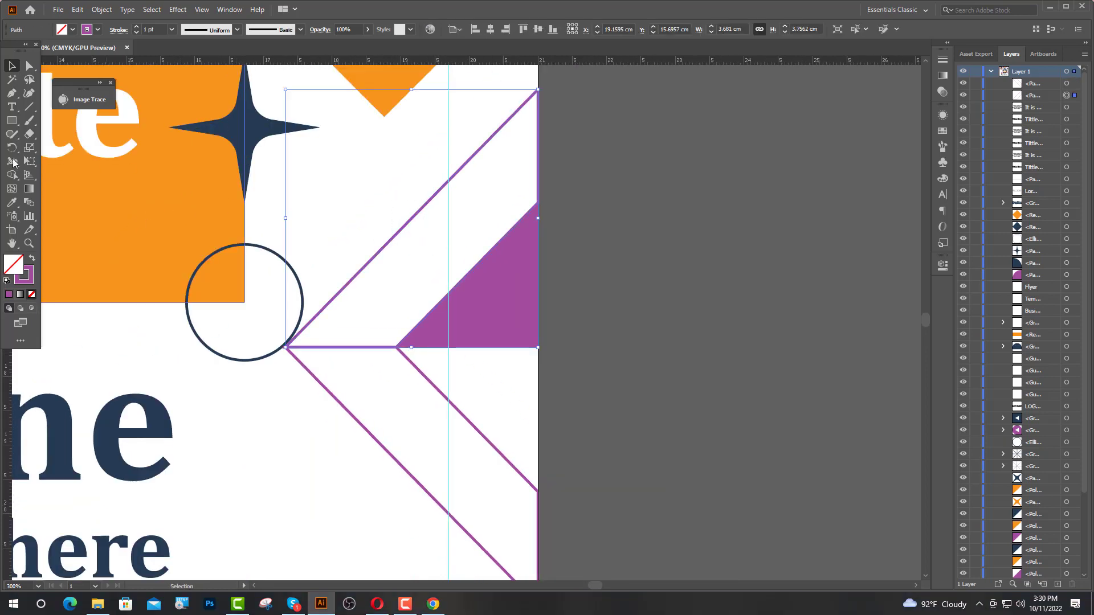
pyautogui.click(11, 202)
pyautogui.click(175, 215)
pyautogui.press('v')
pyautogui.click(687, 360)
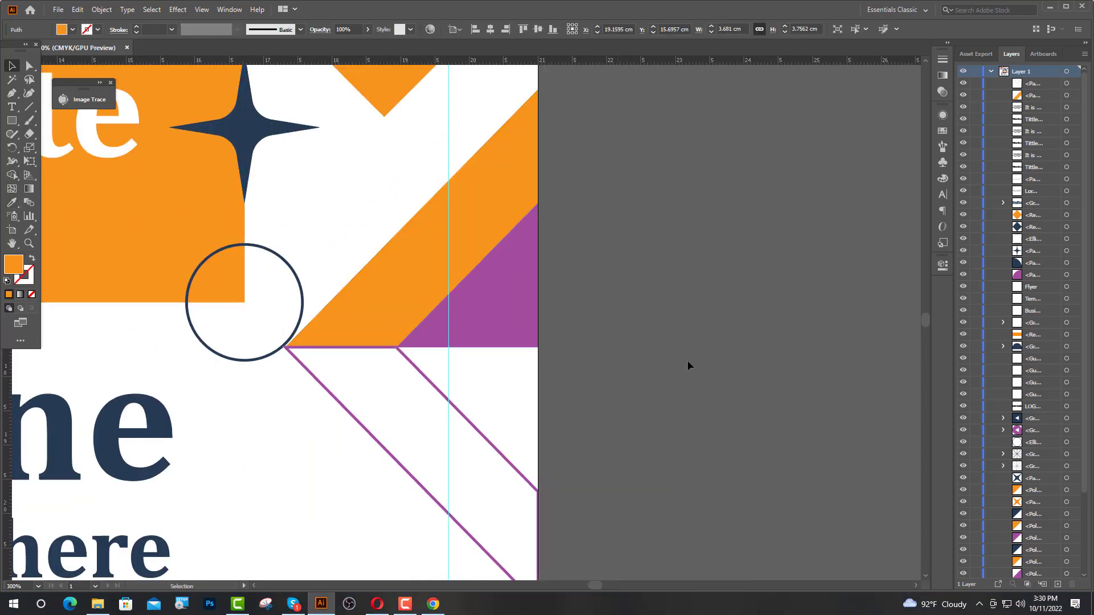
# - Fill the lower mirrored band with the navy of the four-pointed star, with no stroke
pyautogui.scroll(-1, 476, 381)
pyautogui.scroll(-1, 482, 380)
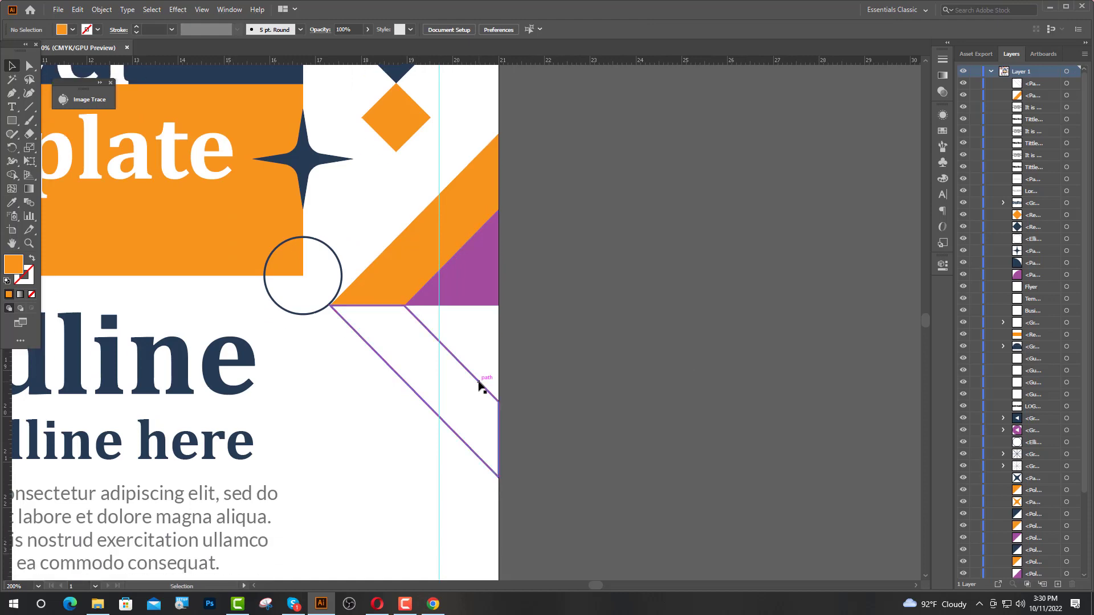
pyautogui.click(481, 387)
pyautogui.click(11, 202)
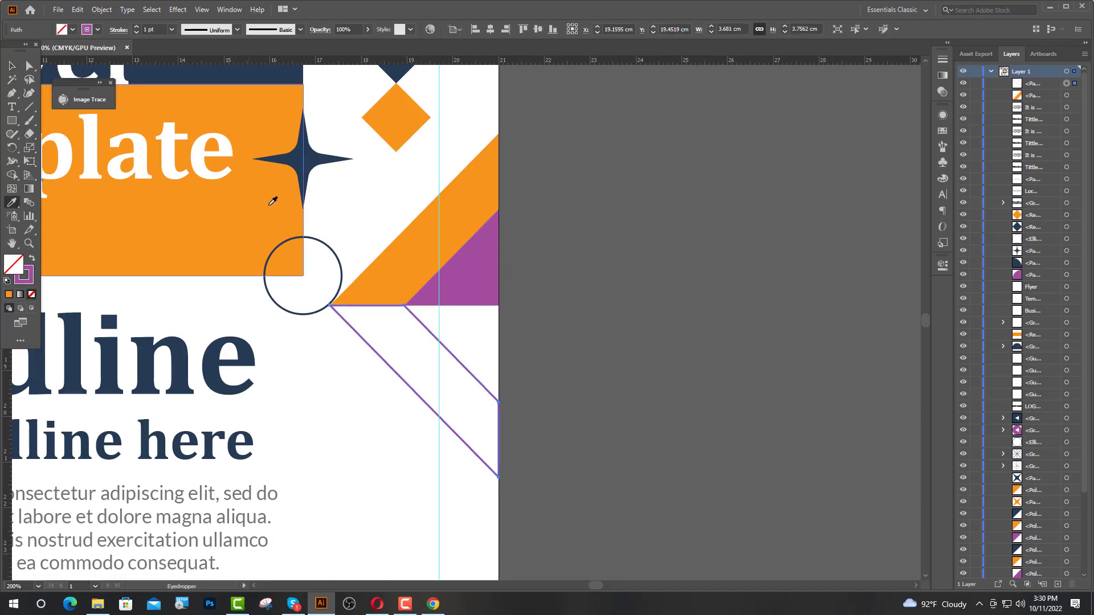
pyautogui.click(310, 160)
pyautogui.hotkey('ctrl', 'shift', 'a')
pyautogui.hotkey('ctrl', '0')
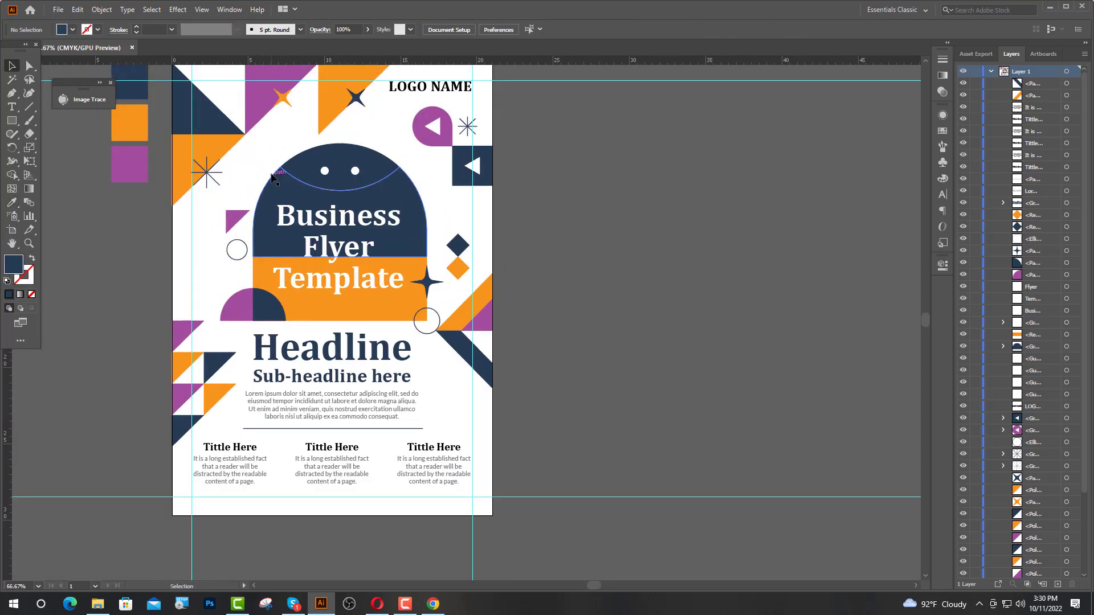
# - Move the title panel, its texts, the attached star, circle and quarter-circle shapes up slightly together
pyautogui.moveTo(405, 277); pyautogui.dragTo(435, 320)
pyautogui.keyDown('shift'); pyautogui.click(244, 314); pyautogui.keyUp('shift')
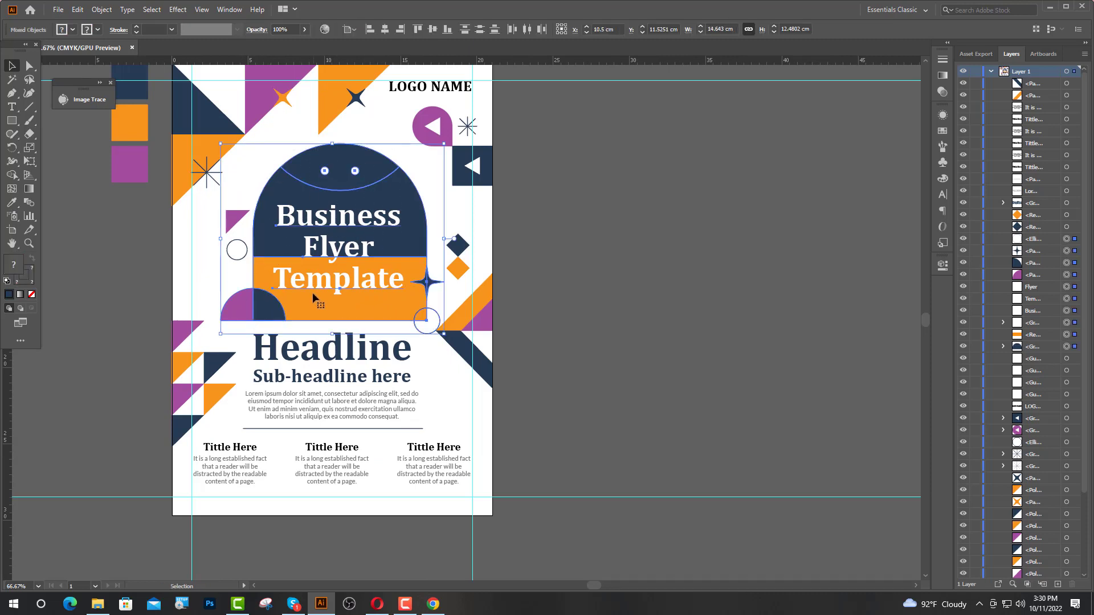
pyautogui.press('Up')
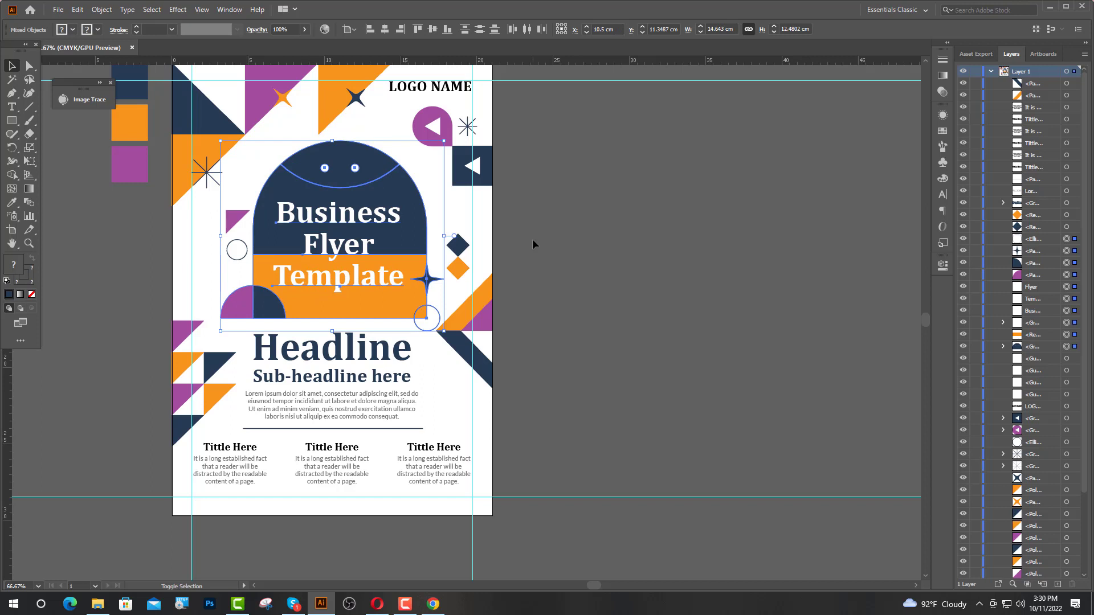
pyautogui.press('Up')
pyautogui.click(563, 317)
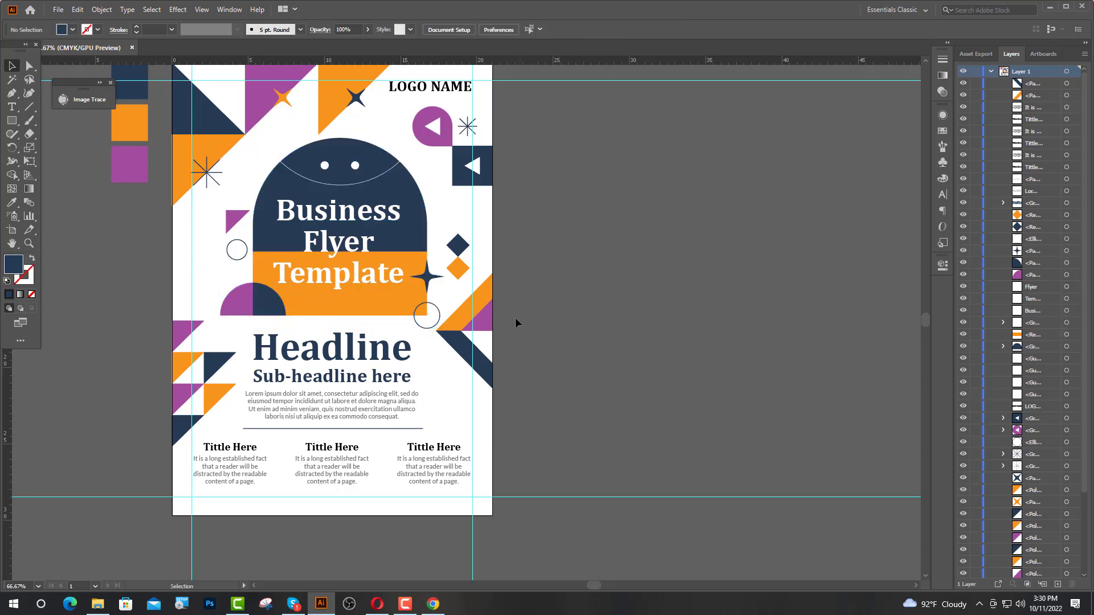
# - Delete the circle at the title panel's lower-right corner and centre a copy of the smaller circle left of the panel there
pyautogui.click(433, 328)
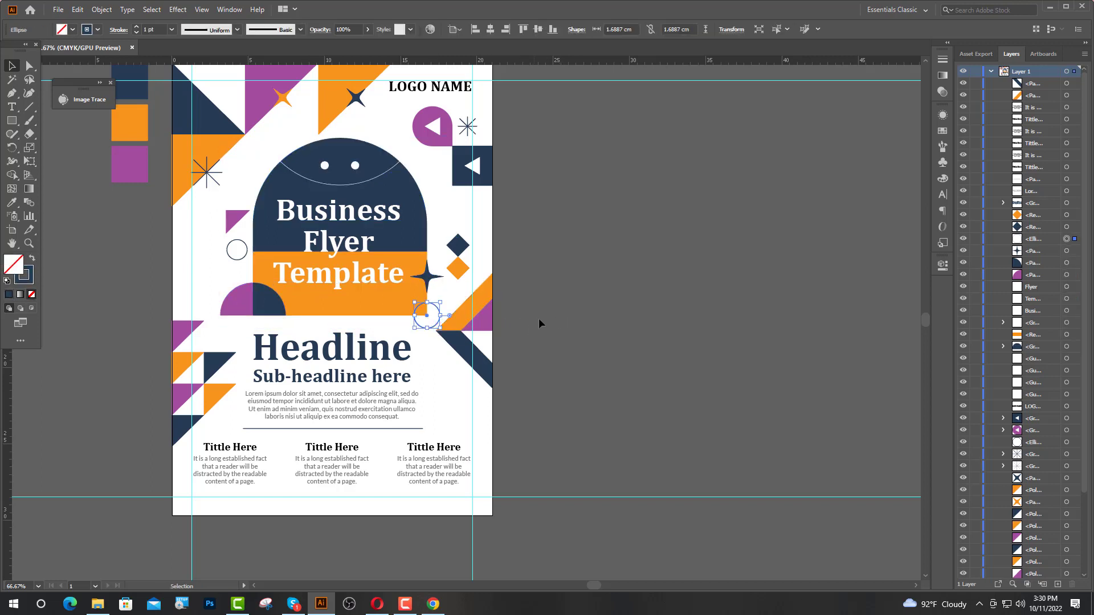
pyautogui.press('Delete')
pyautogui.moveTo(234, 261); pyautogui.dragTo(423, 327)
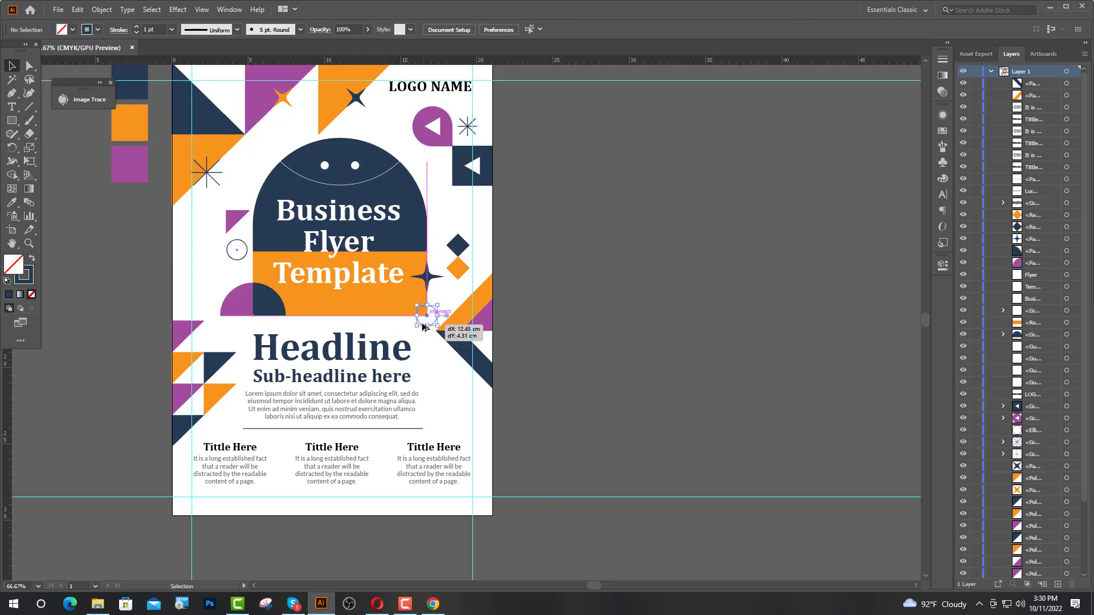
pyautogui.click(551, 331)
# - Bring the copied circle at the title panel's lower-right corner to the front
pyautogui.rightClick(427, 325)
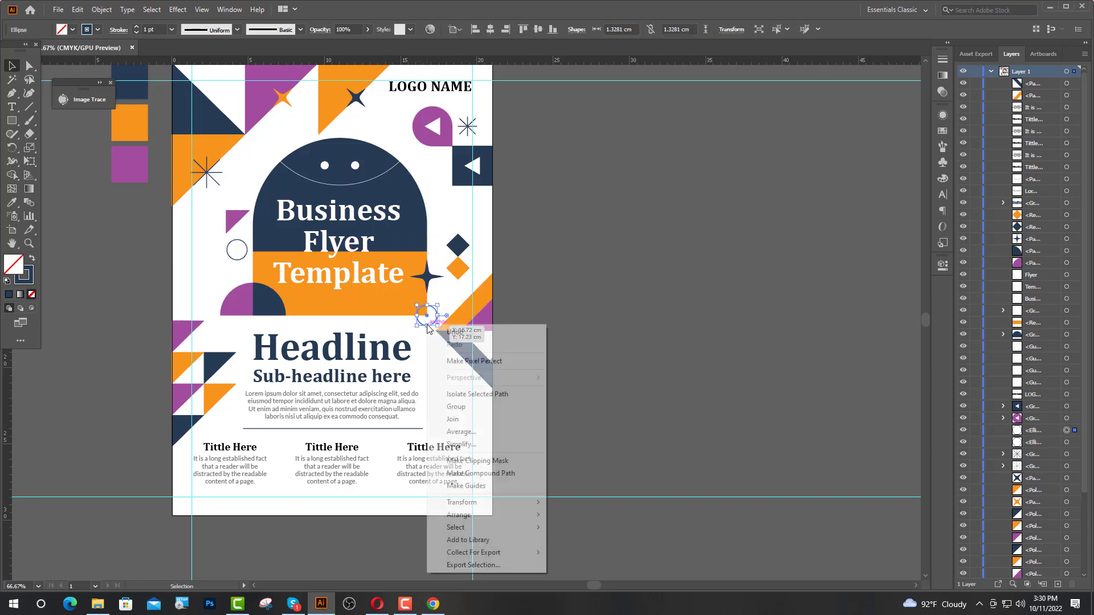
pyautogui.moveTo(538, 517)
pyautogui.click(581, 515)
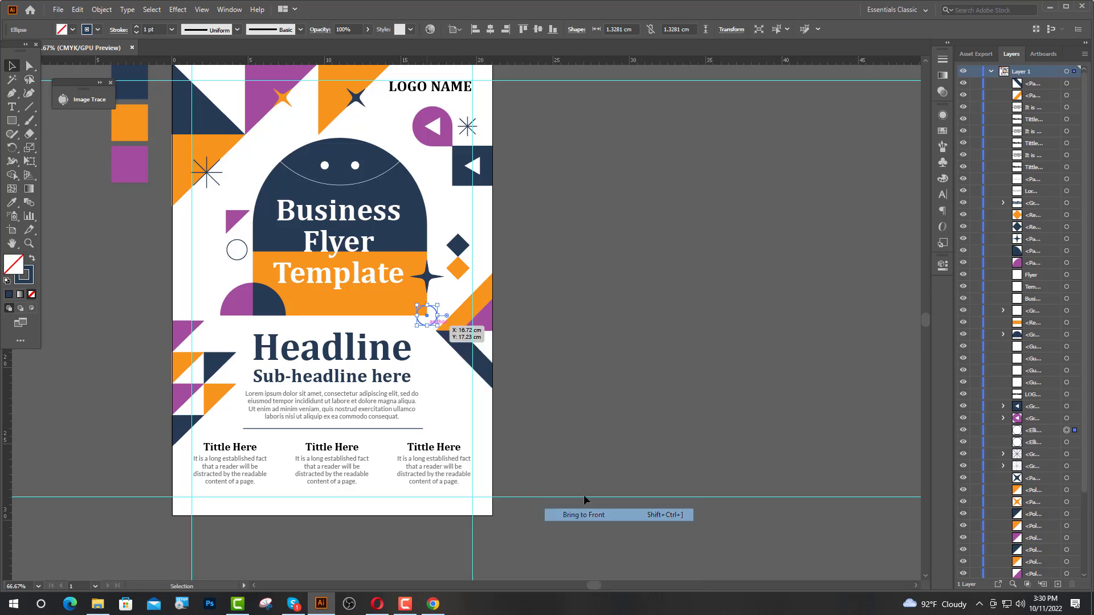
pyautogui.click(567, 326)
# - Copy the asterisk beside the purple arrow shape into the white space right of the sub-headline, enlarge it slightly and adjust its position
pyautogui.scroll(-5, 567, 326)
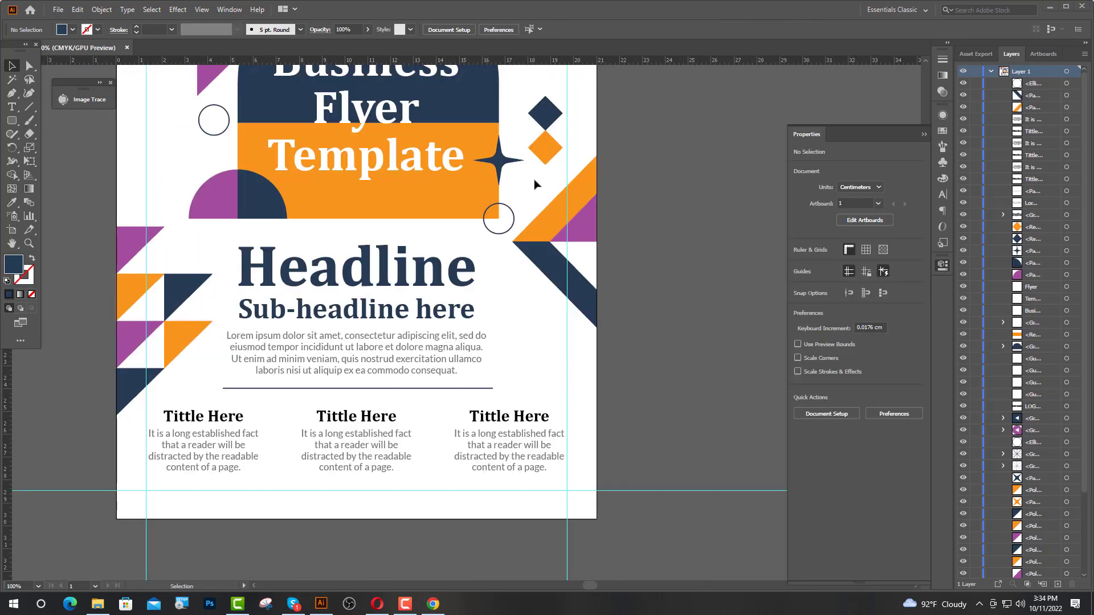
pyautogui.scroll(3, 540, 175)
pyautogui.scroll(3, 540, 175)
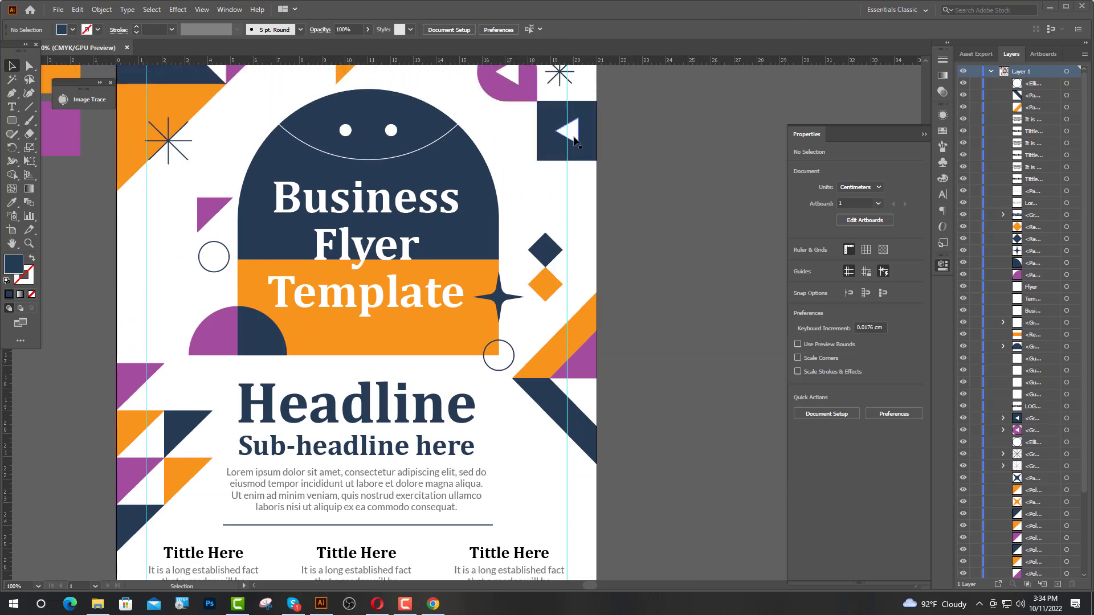
pyautogui.moveTo(555, 116); pyautogui.dragTo(511, 491)
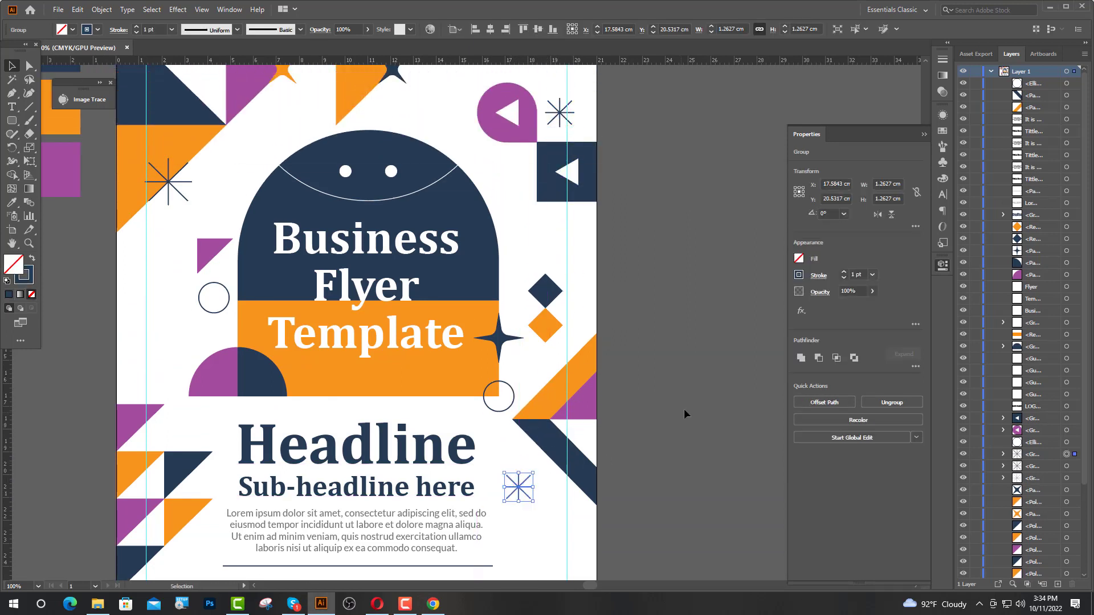
pyautogui.click(684, 409)
pyautogui.scroll(-7, 607, 375)
pyautogui.moveTo(515, 247)
pyautogui.mouseDown()
pyautogui.moveTo(514, 259)
pyautogui.moveTo(521, 236)
pyautogui.mouseUp()
pyautogui.click(606, 279)
pyautogui.click(523, 252)
pyautogui.moveTo(519, 254); pyautogui.dragTo(524, 260)
pyautogui.click(633, 268)
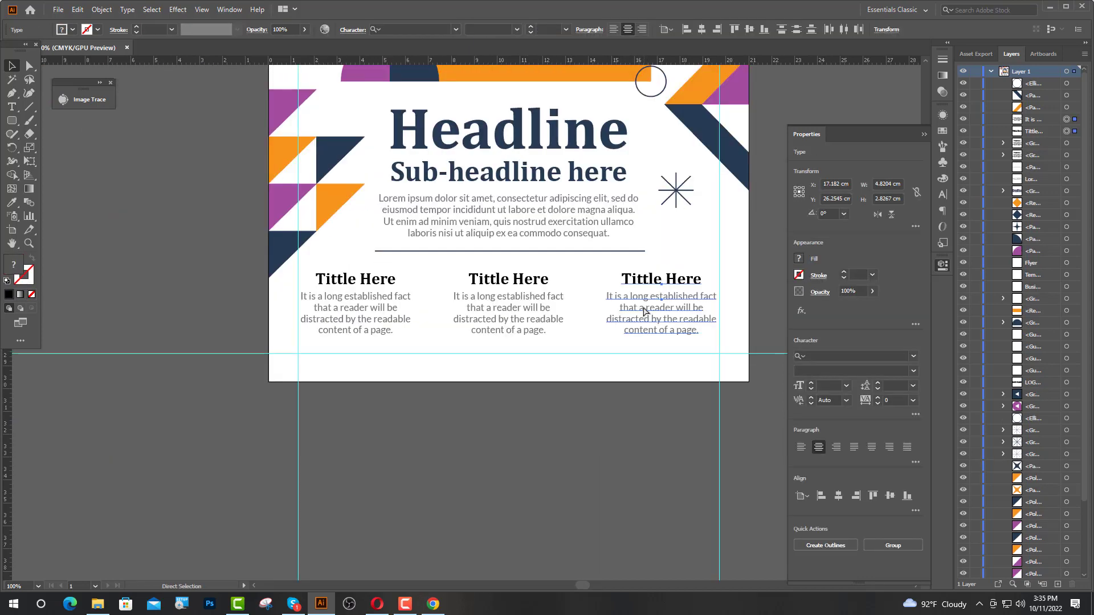
# - Group the third description block's title and text, and move all three description blocks up together to Y 25.937 cm
pyautogui.click(644, 311)
pyautogui.keyDown('shift'); pyautogui.click(547, 313); pyautogui.keyUp('shift')
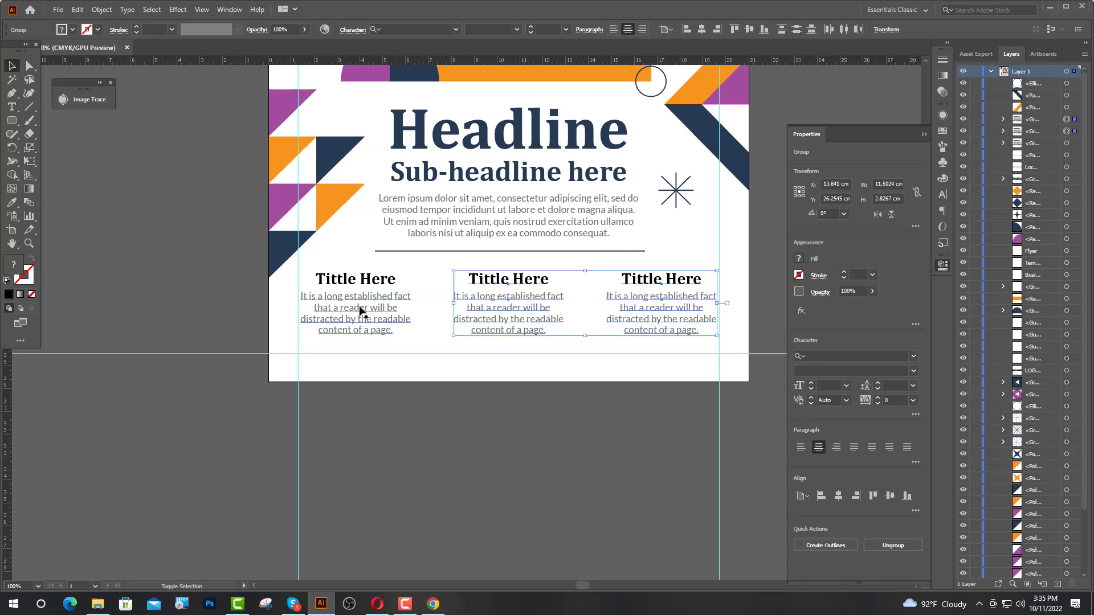
pyautogui.keyDown('shift'); pyautogui.click(359, 309); pyautogui.keyUp('shift')
pyautogui.press('Up')
pyautogui.press('Up')
pyautogui.press('Up')
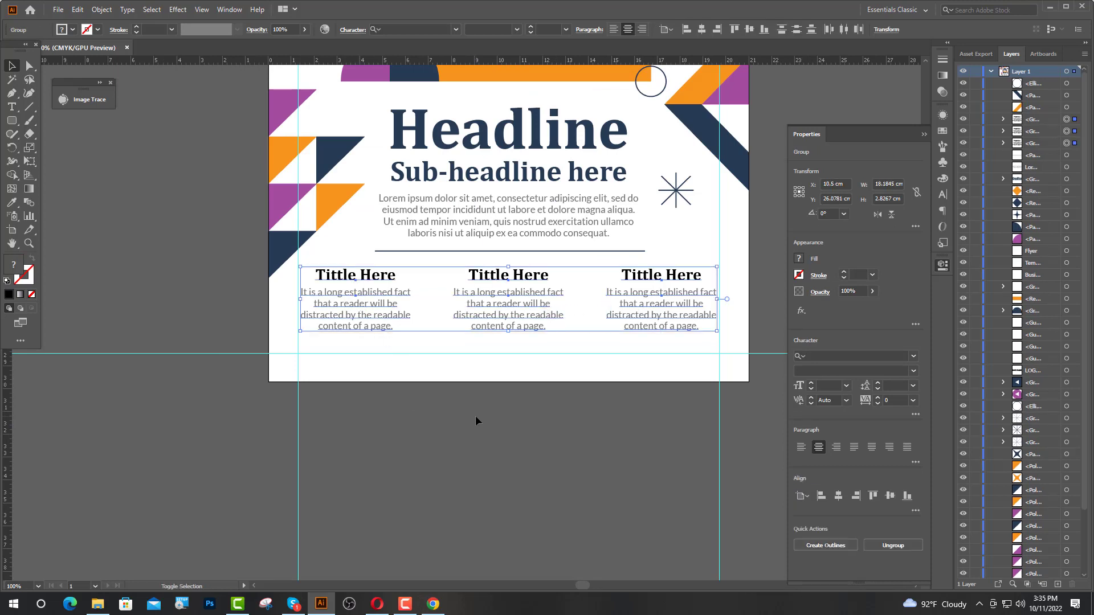
pyautogui.press('Up')
pyautogui.press('Up')
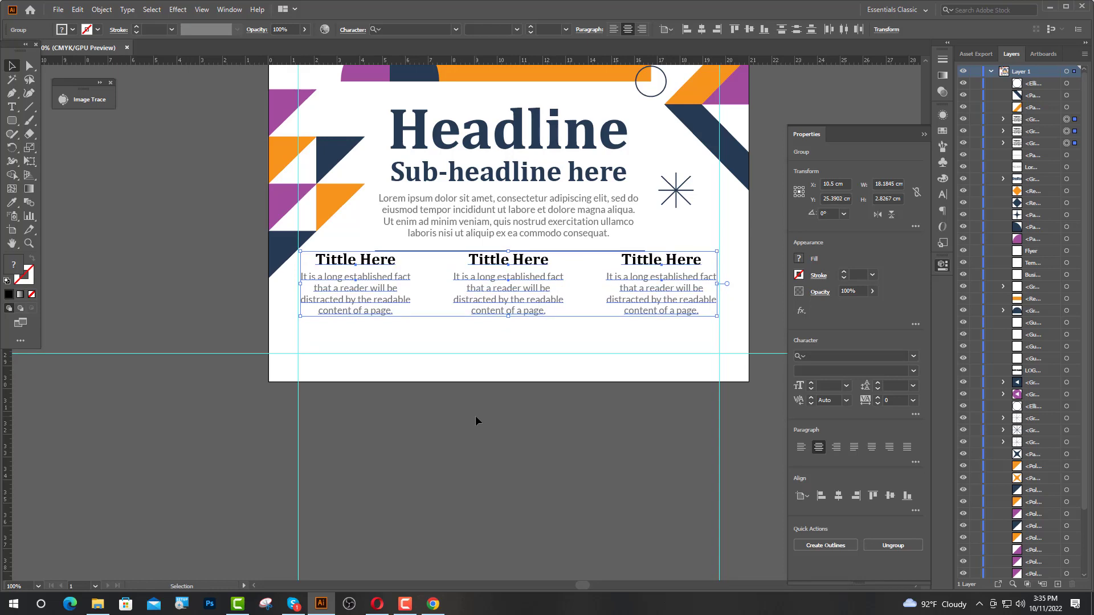
pyautogui.hotkey('shift', 'Down')
pyautogui.hotkey('shift', 'Down')
pyautogui.hotkey('shift', 'Down')
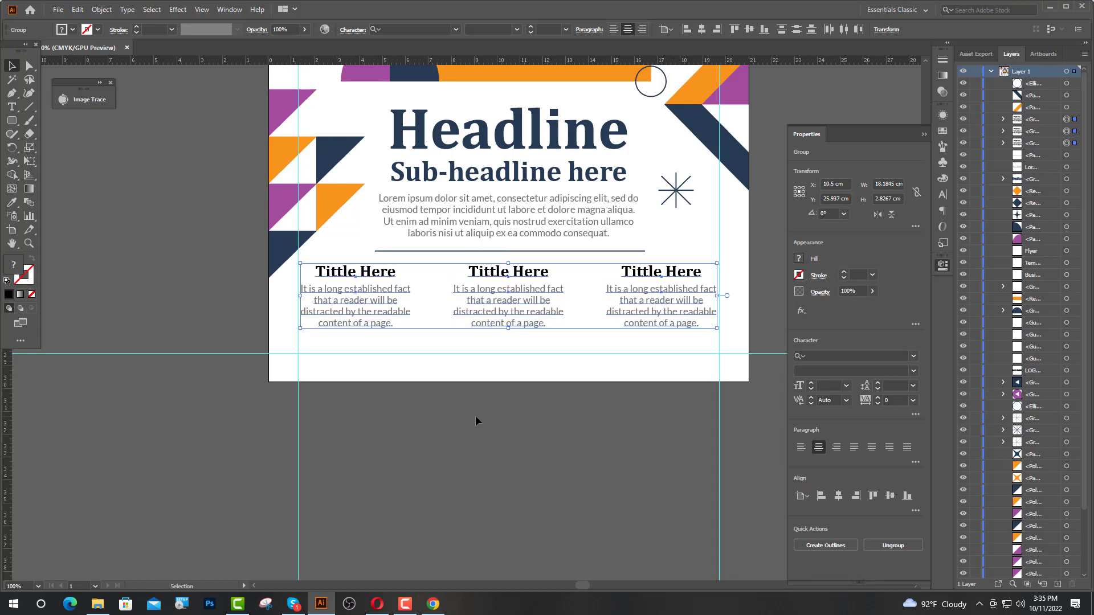
pyautogui.click(475, 416)
# - Add a line of text below the first description block and give it the block title's Cambria Bold 16 pt style
pyautogui.scroll(-1, 423, 354)
pyautogui.scroll(-1, 433, 325)
pyautogui.scroll(2, 337, 341)
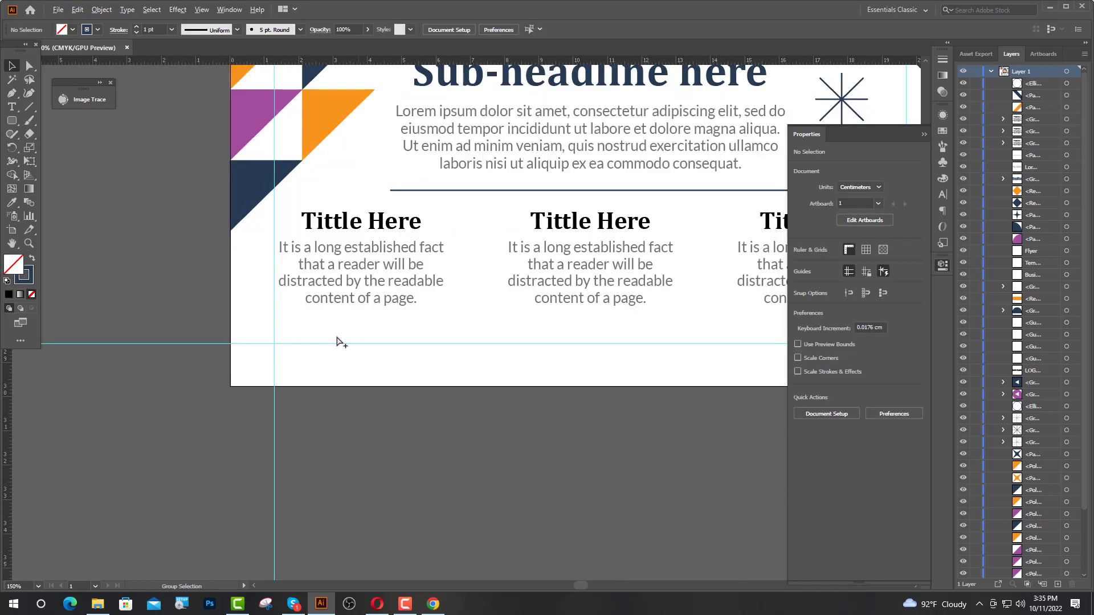
pyautogui.click(11, 107)
pyautogui.click(274, 331)
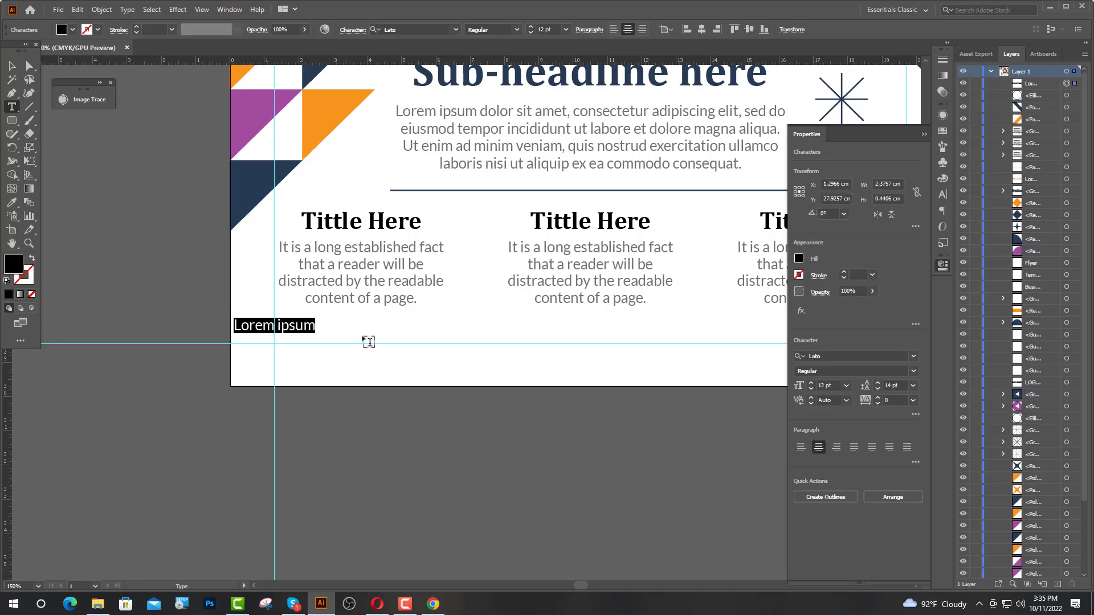
pyautogui.click(11, 205)
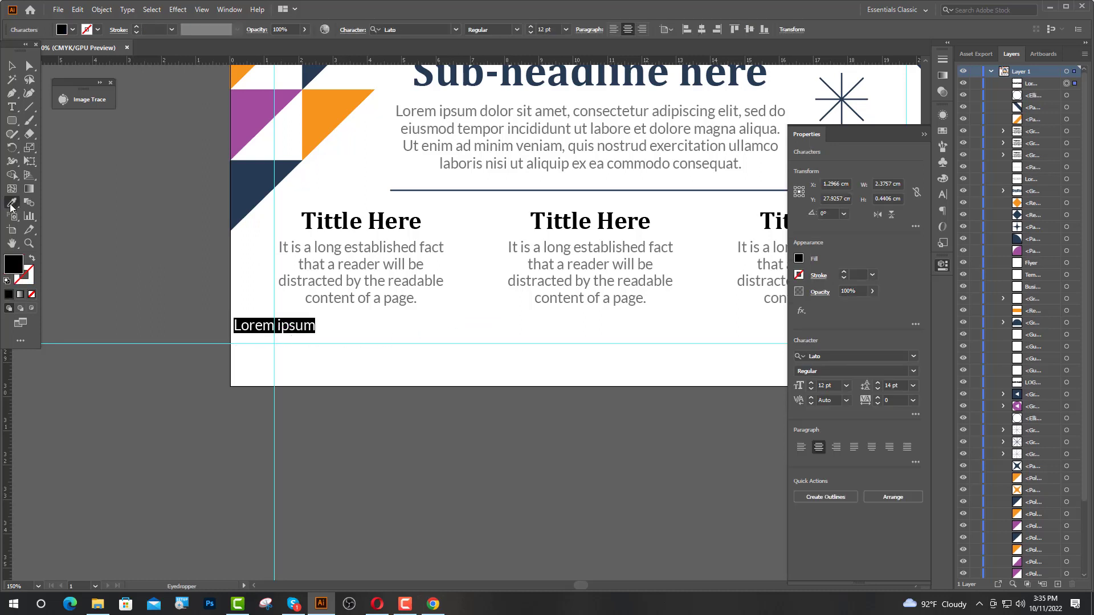
pyautogui.click(321, 218)
pyautogui.press('Return')
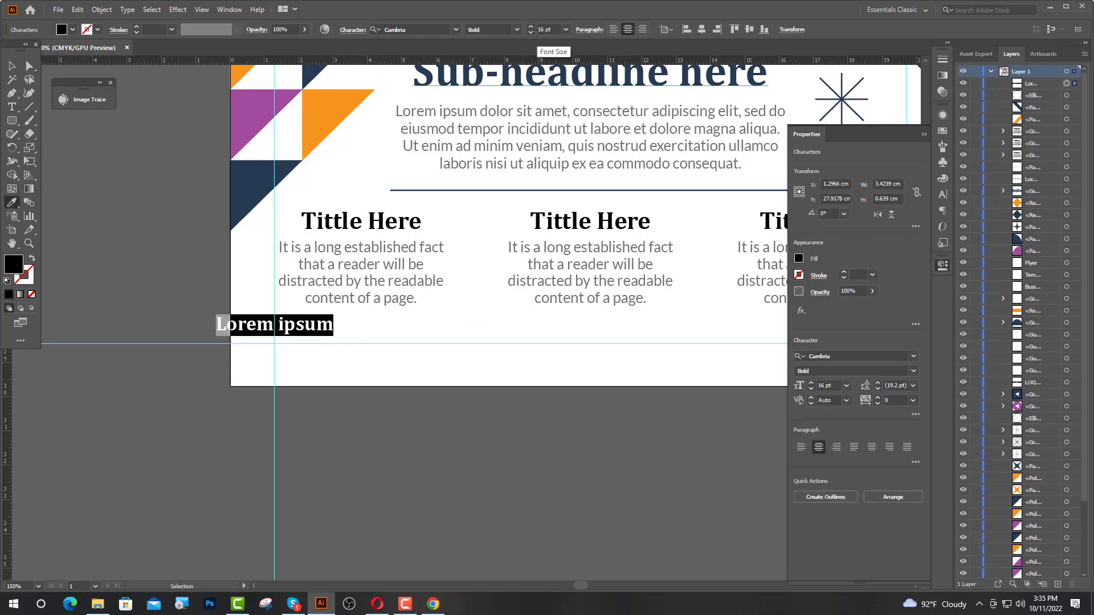
# - Left-align the new line below the first description block and replace its placeholder text with "follow us:"
pyautogui.click(614, 29)
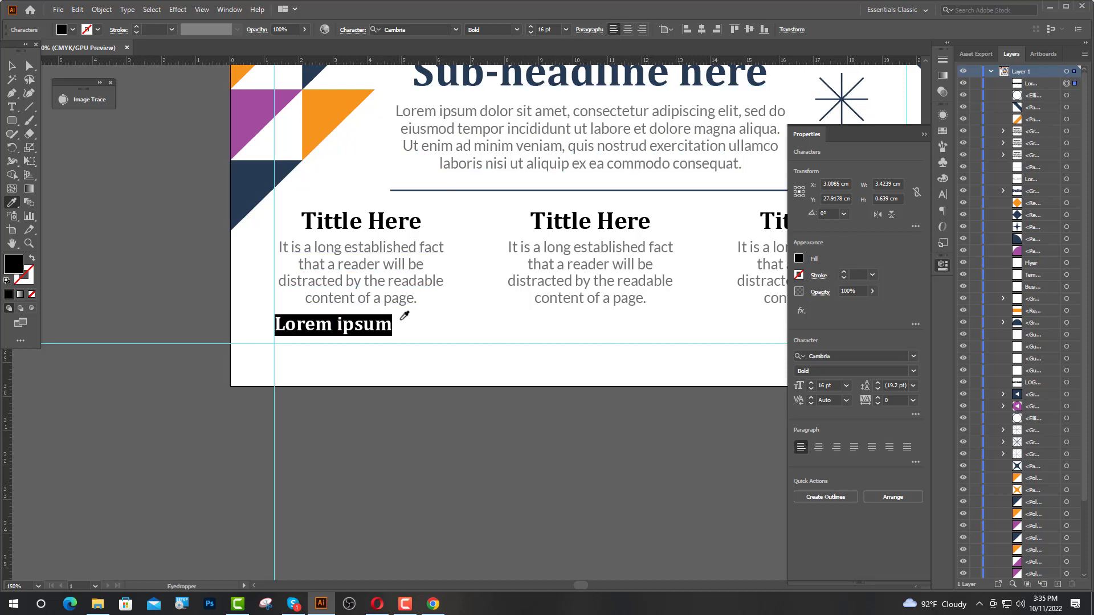
pyautogui.write('follo')
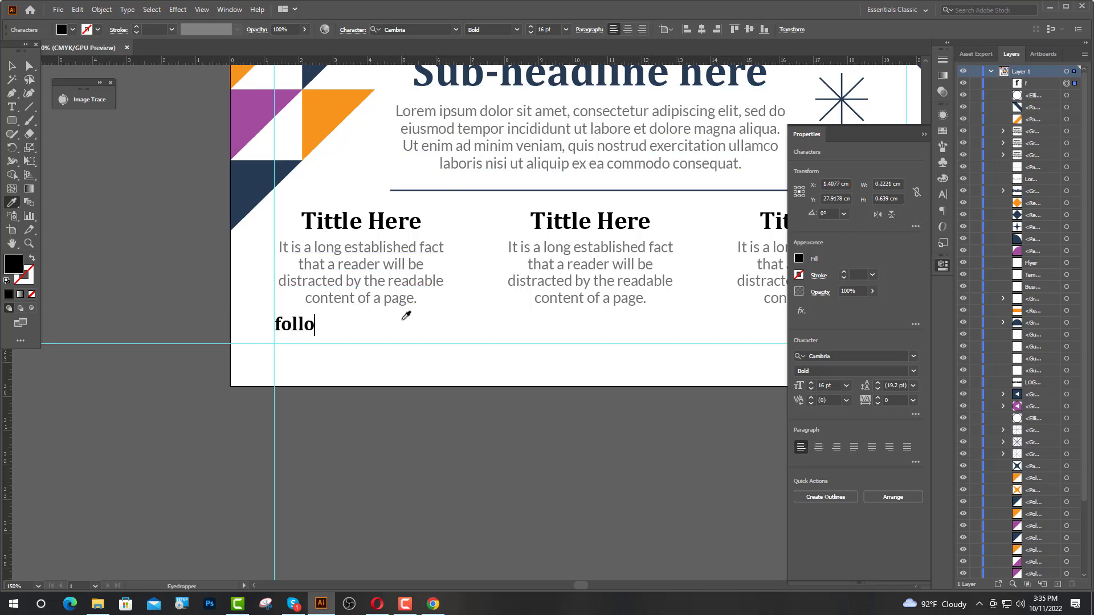
pyautogui.keyDown('ctrl'); pyautogui.click(366, 440); pyautogui.keyUp('ctrl')
# - Move the "follow us:" text straight down onto the bottom horizontal guide
pyautogui.hscroll(-1, 366, 441)
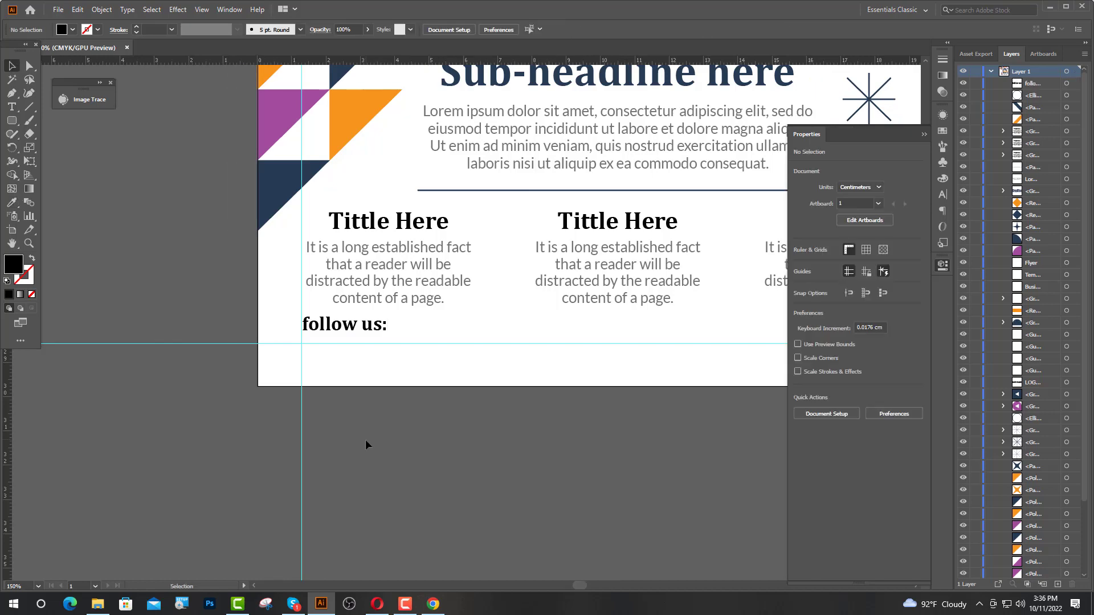
pyautogui.hscroll(-1, 367, 362)
pyautogui.scroll(2, 385, 345)
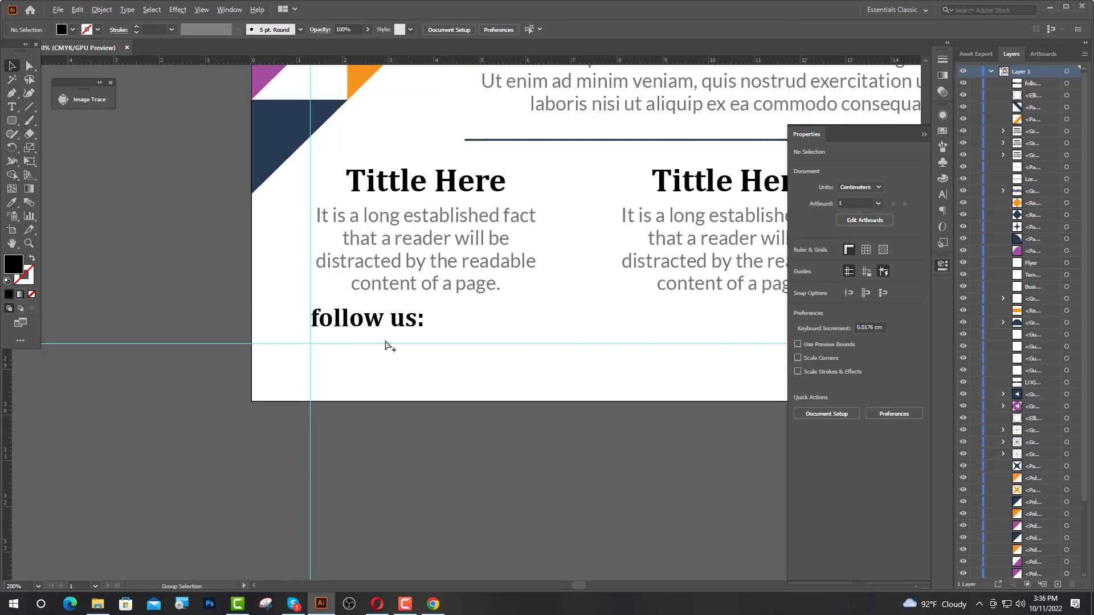
pyautogui.moveTo(354, 318); pyautogui.dragTo(354, 342)
pyautogui.click(378, 478)
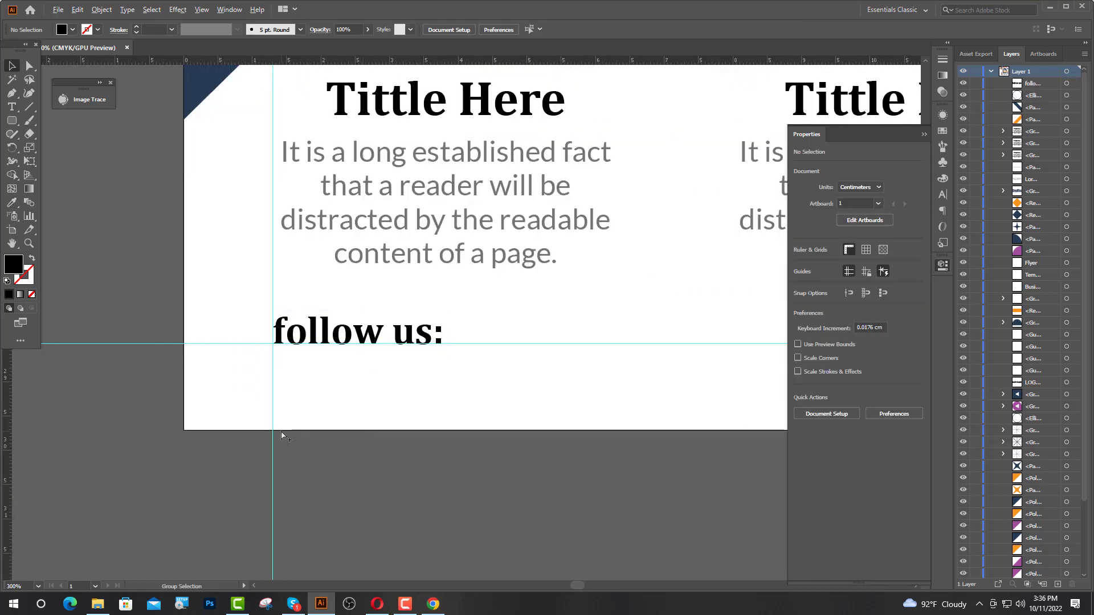
# - Duplicate the "follow us:" text to its right and select the copy's text for replacement
pyautogui.scroll(-1, 328, 429)
pyautogui.scroll(-2, 328, 429)
pyautogui.scroll(-1, 371, 390)
pyautogui.moveTo(266, 308); pyautogui.dragTo(326, 307)
pyautogui.doubleClick(365, 308)
# - Switch to Chrome, open the IcoFont icons page in a new tab, search for "ins" and copy the Instagram glyph
pyautogui.click(433, 604)
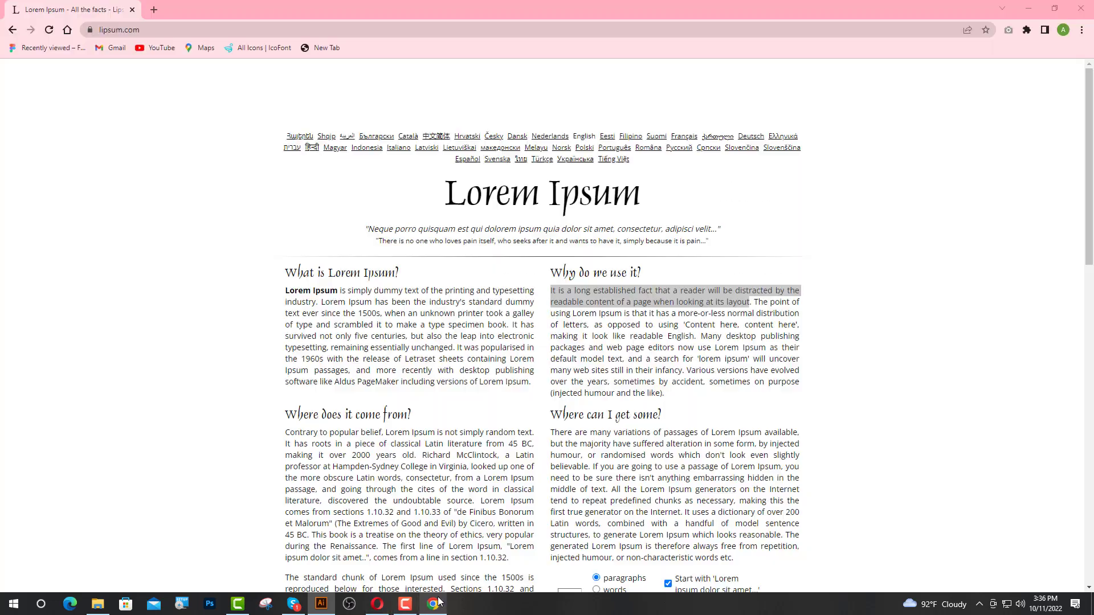
pyautogui.click(154, 10)
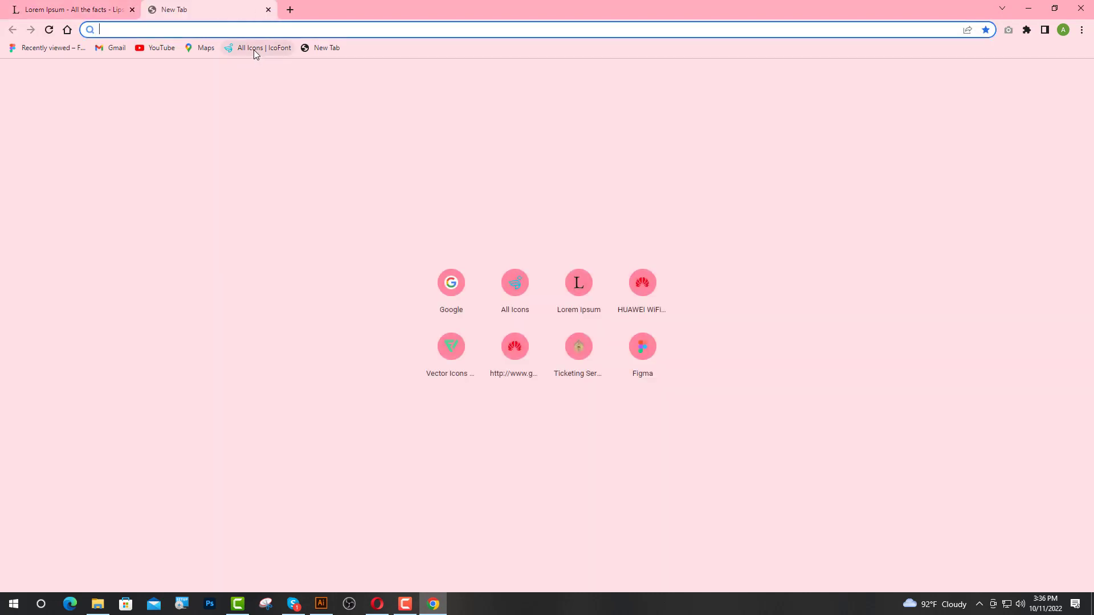
pyautogui.click(255, 49)
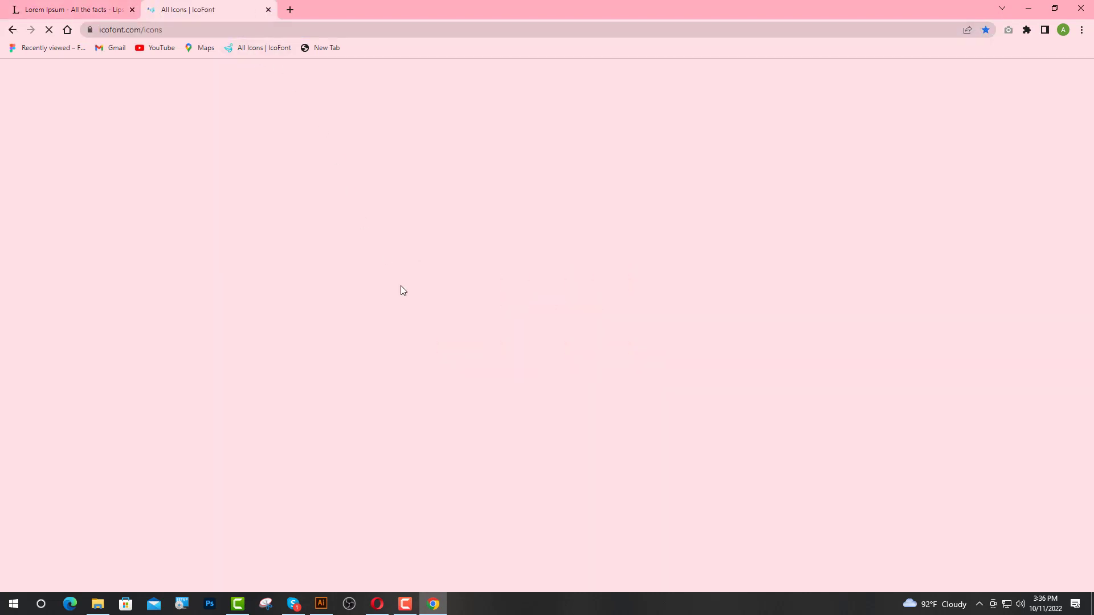
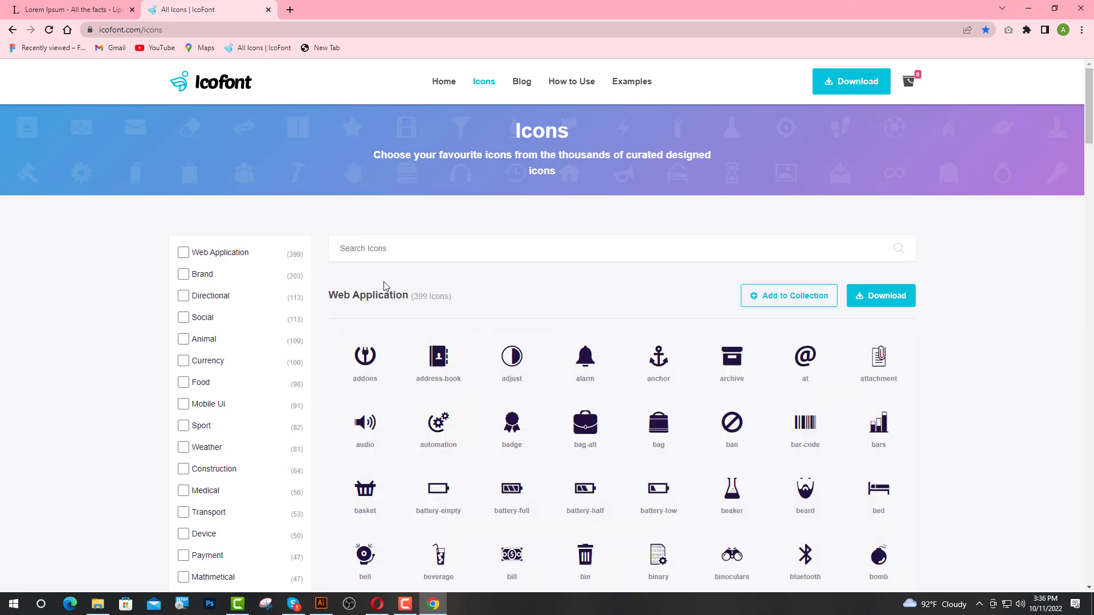
pyautogui.click(351, 248)
pyautogui.write('ins')
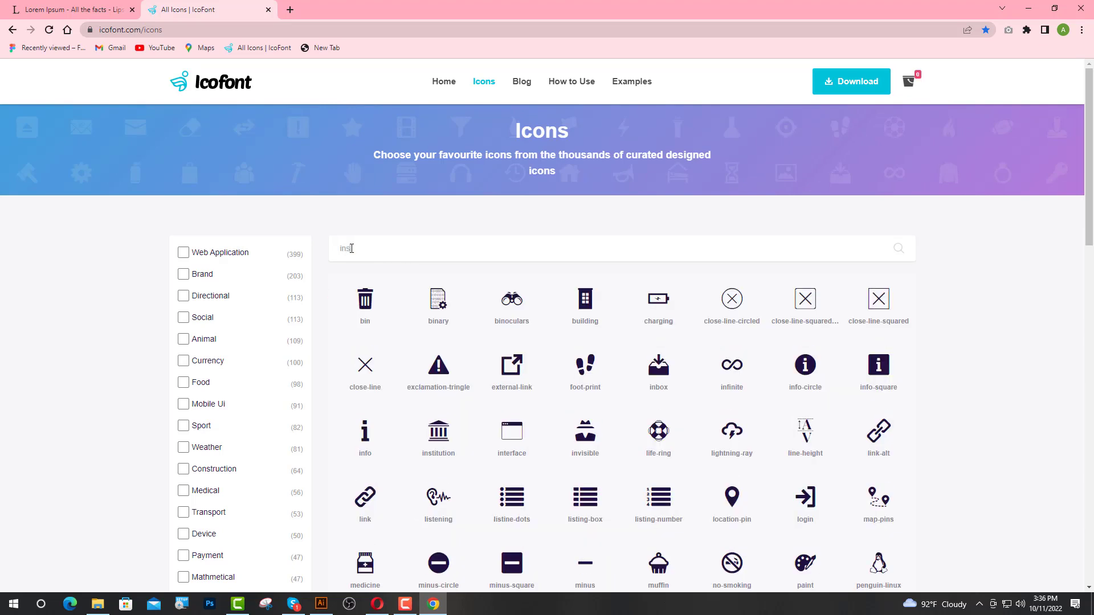
pyautogui.click(586, 299)
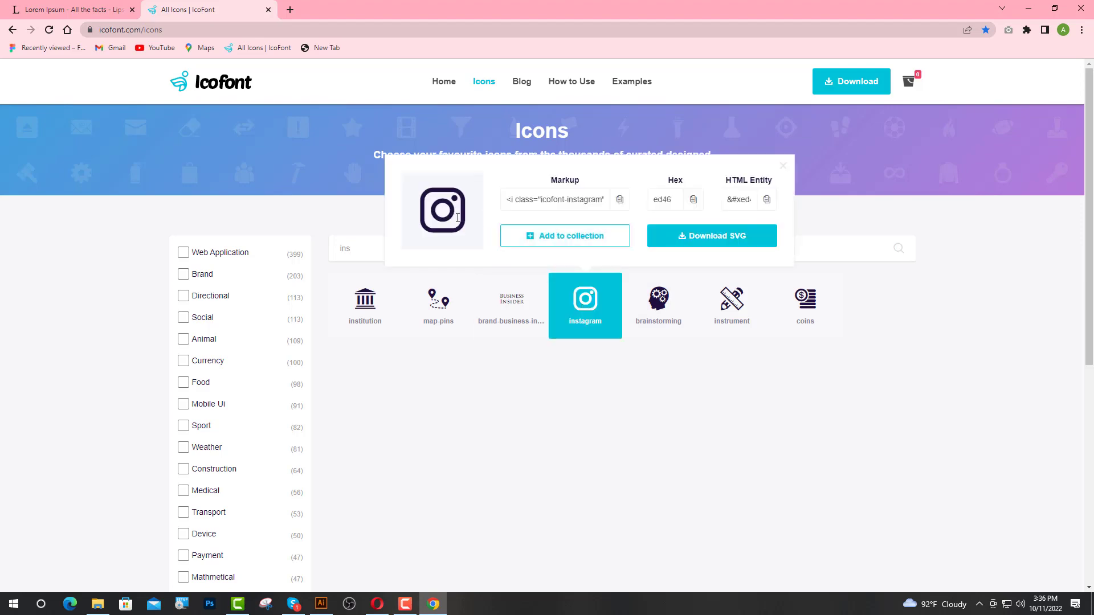
pyautogui.doubleClick(438, 222)
# - Switch back to Illustrator, replace the copied text with the Instagram glyph and set its font to icofont
pyautogui.click(321, 604)
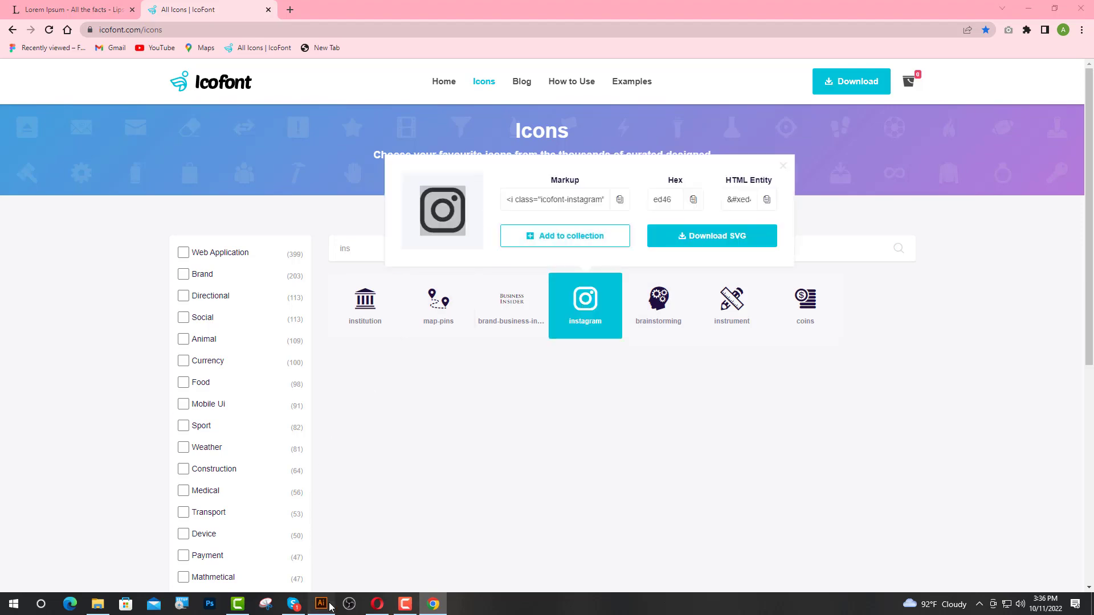
pyautogui.hotkey('ctrl', 'v')
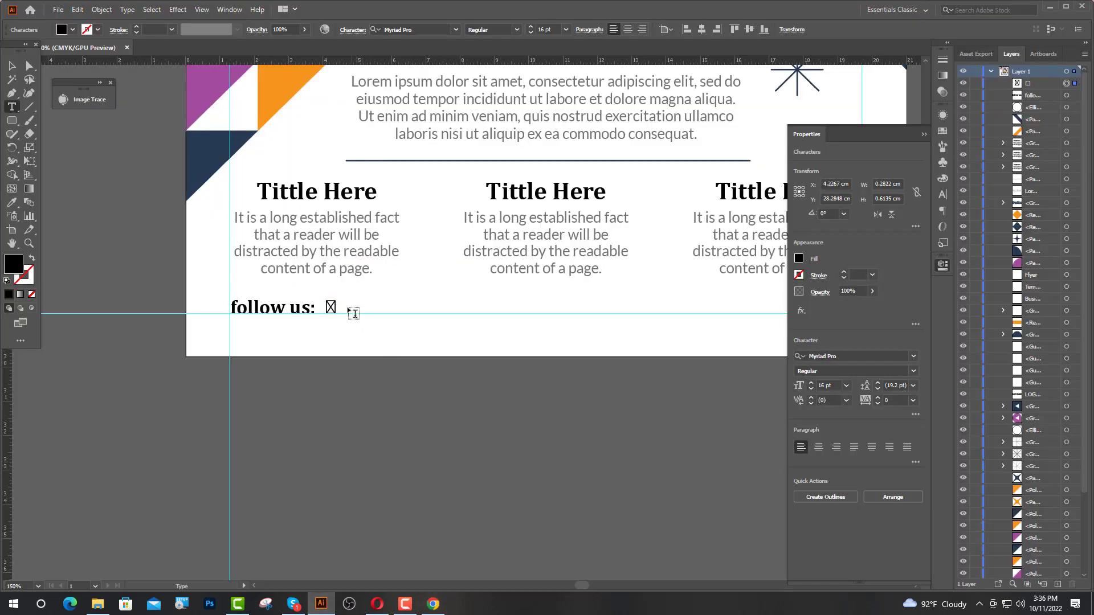
pyautogui.click(420, 26)
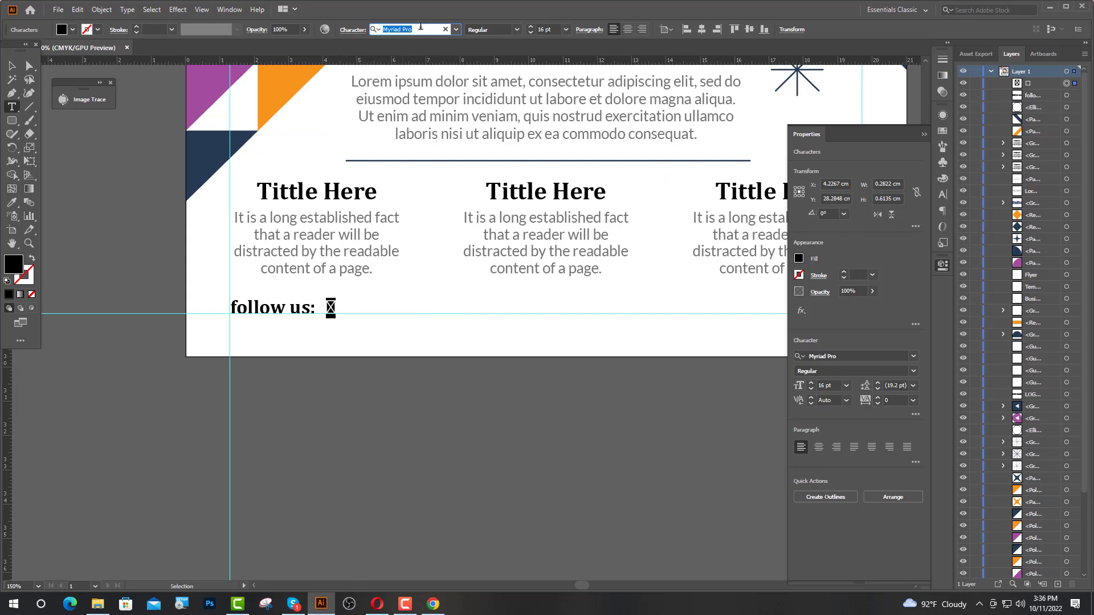
pyautogui.write('ic')
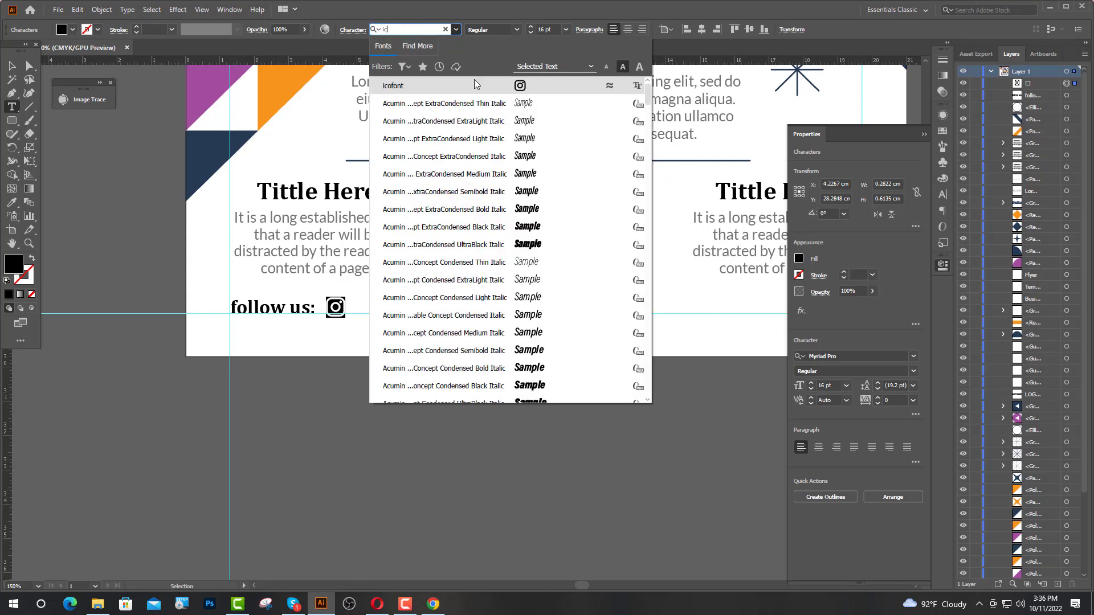
pyautogui.click(478, 86)
# - Recolour the Instagram icon and the "follow us:" text with the dark blue sampled from the left-edge triangle
pyautogui.click(12, 203)
pyautogui.click(213, 154)
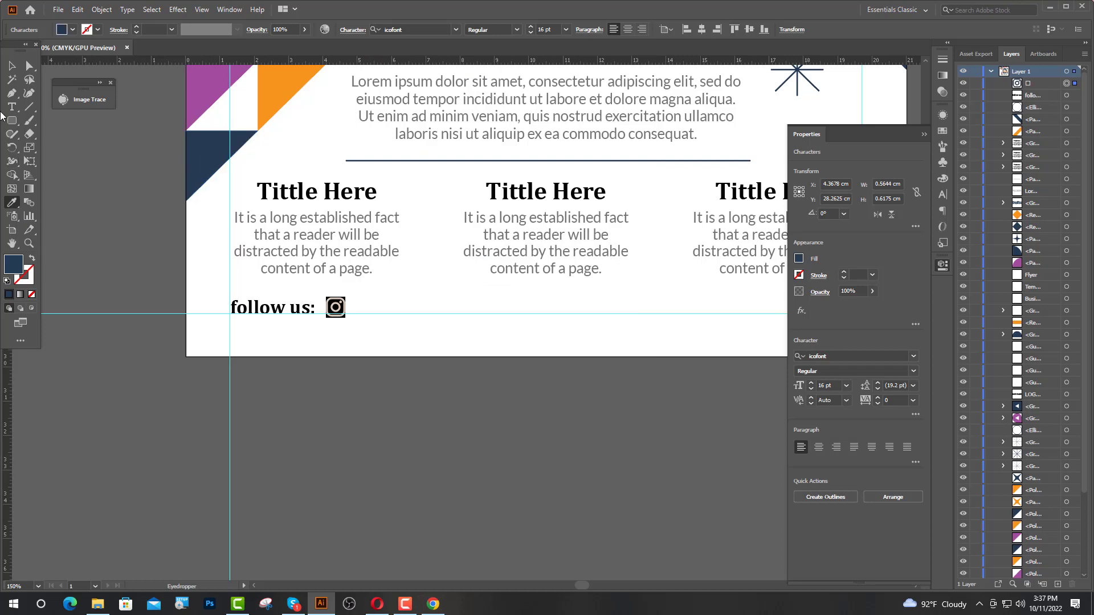
pyautogui.click(12, 66)
pyautogui.click(122, 199)
pyautogui.click(286, 309)
pyautogui.click(12, 202)
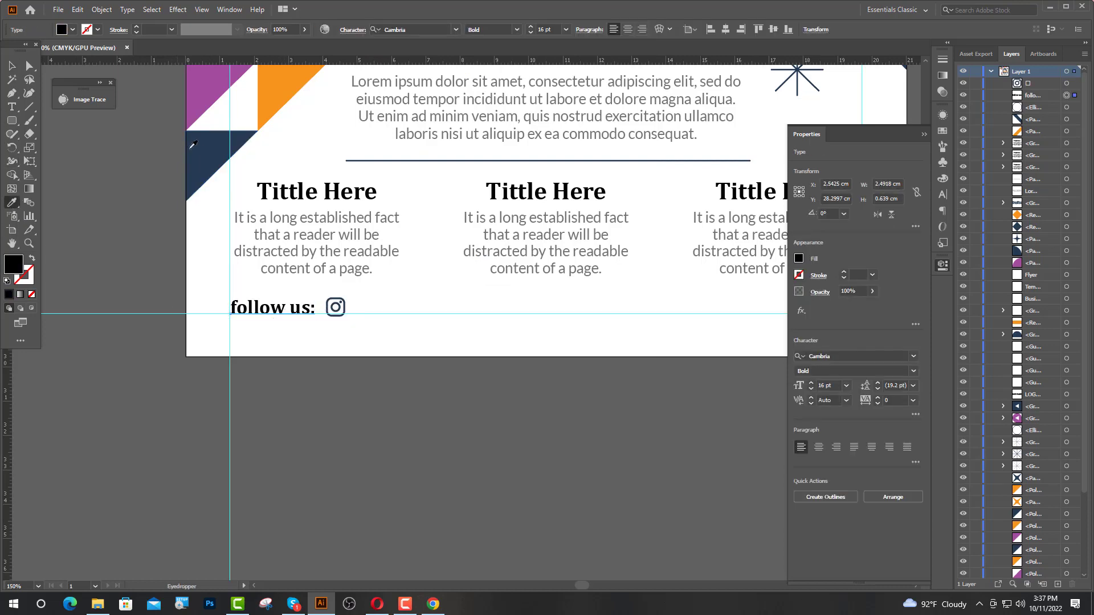
pyautogui.click(191, 148)
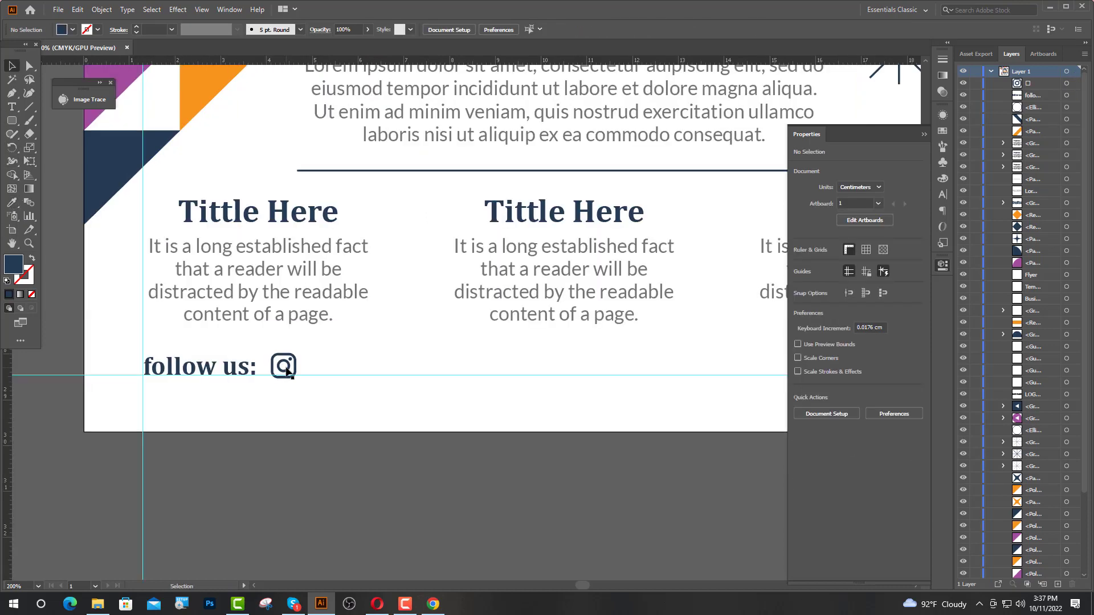
# - Duplicate the Instagram icon to its right and select the copy's glyph for replacement
pyautogui.click(287, 370)
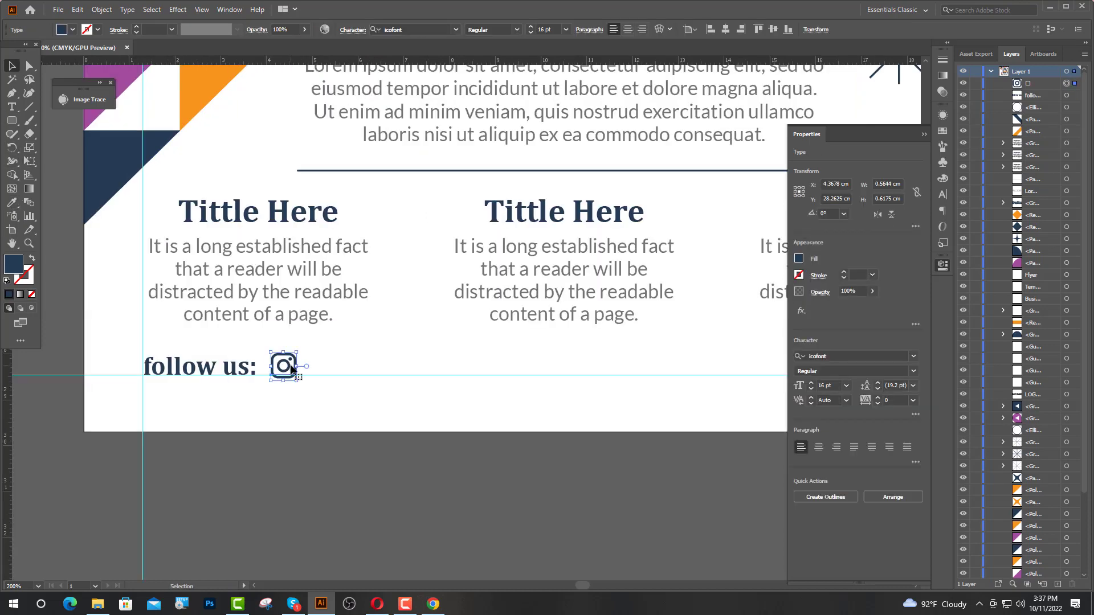
pyautogui.moveTo(286, 371)
pyautogui.mouseDown()
pyautogui.moveTo(328, 369)
pyautogui.moveTo(306, 378)
pyautogui.mouseUp()
pyautogui.doubleClick(335, 364)
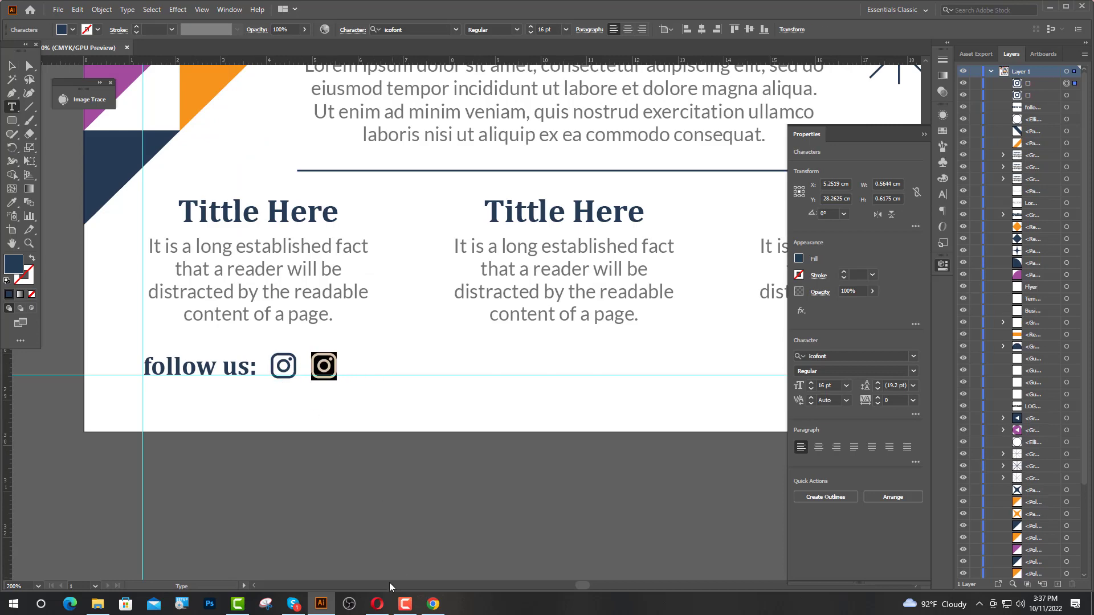
# - Switch to Chrome, search IcoFont for "twit" and copy the Twitter glyph
pyautogui.click(433, 604)
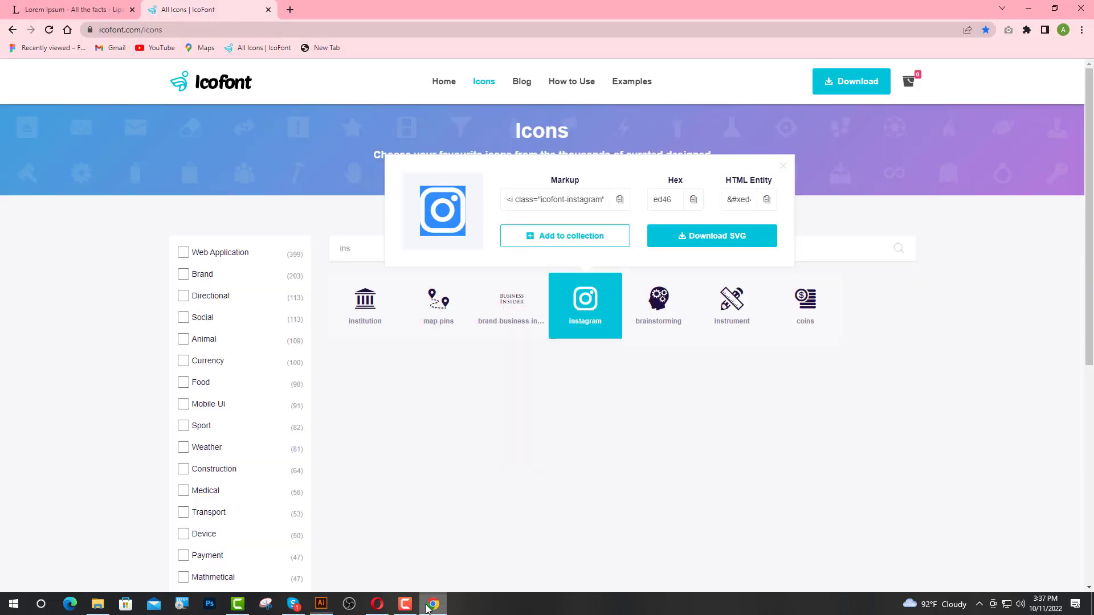
pyautogui.click(783, 166)
pyautogui.click(497, 237)
pyautogui.write('t')
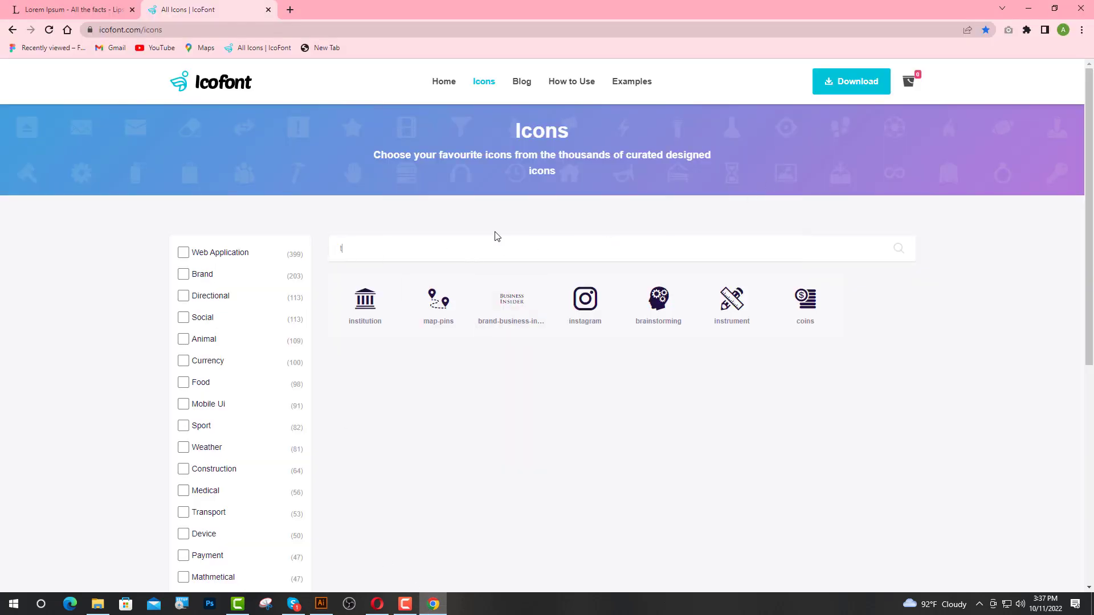
pyautogui.write('wit')
pyautogui.click(430, 316)
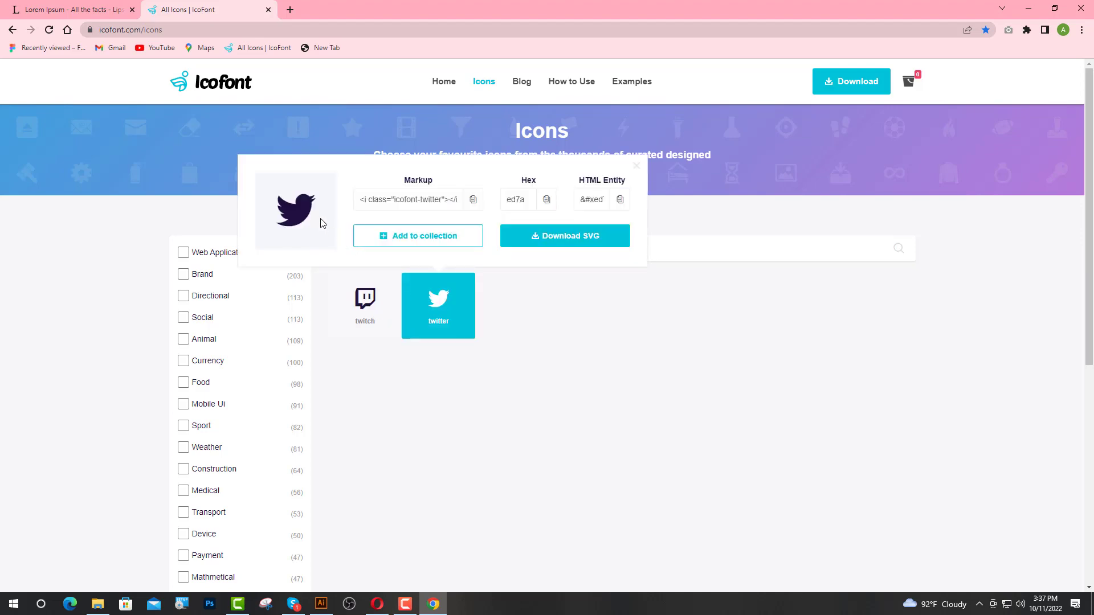
# - Switch to Illustrator, replace the second Instagram icon with the Twitter glyph and duplicate the Twitter icon to its right
pyautogui.click(322, 604)
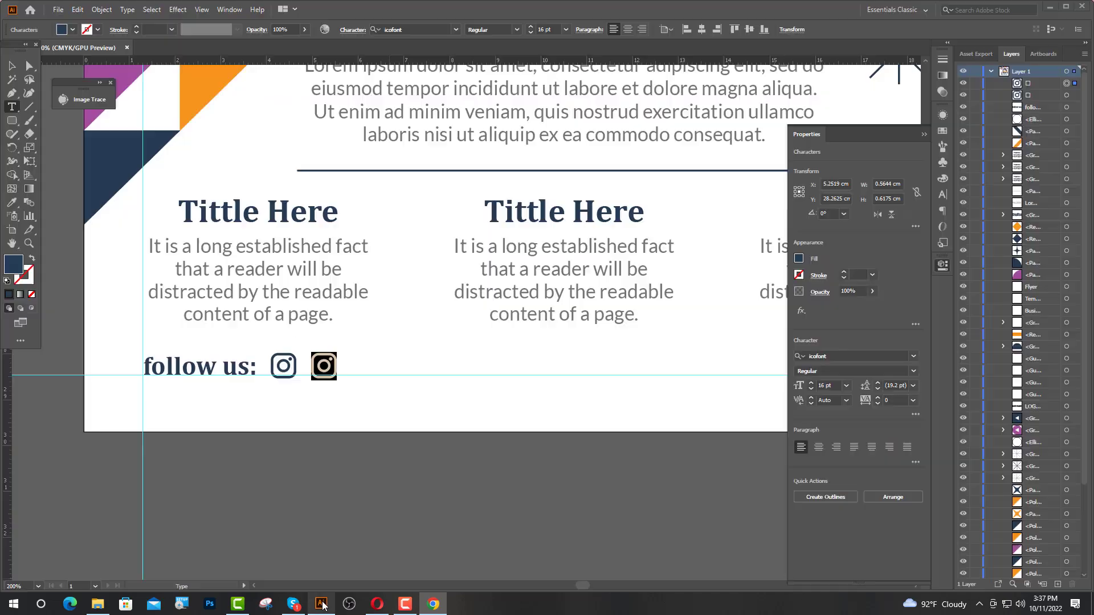
pyautogui.hotkey('ctrl', 'v')
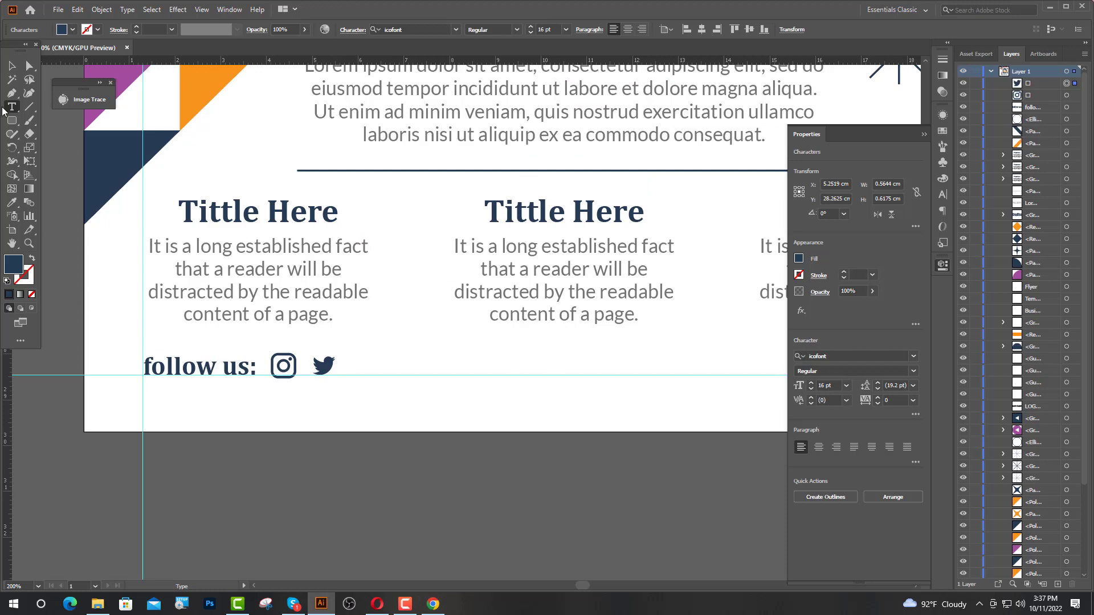
pyautogui.click(11, 66)
pyautogui.moveTo(328, 367); pyautogui.dragTo(370, 370)
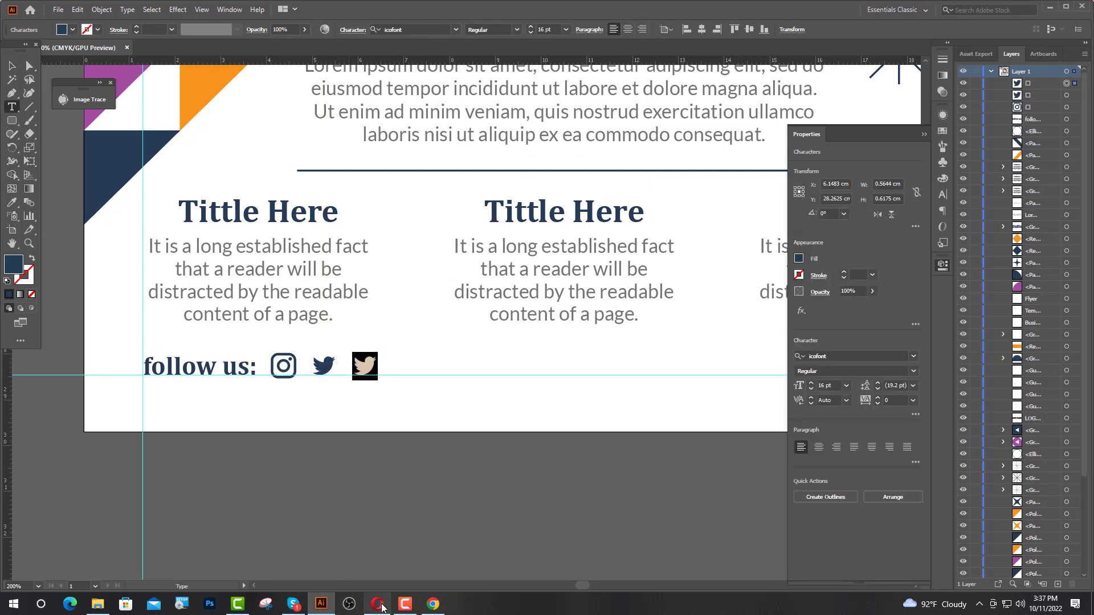
# - Switch to Chrome, search IcoFont for "fa" and copy the Facebook glyph
pyautogui.click(433, 603)
pyautogui.click(638, 167)
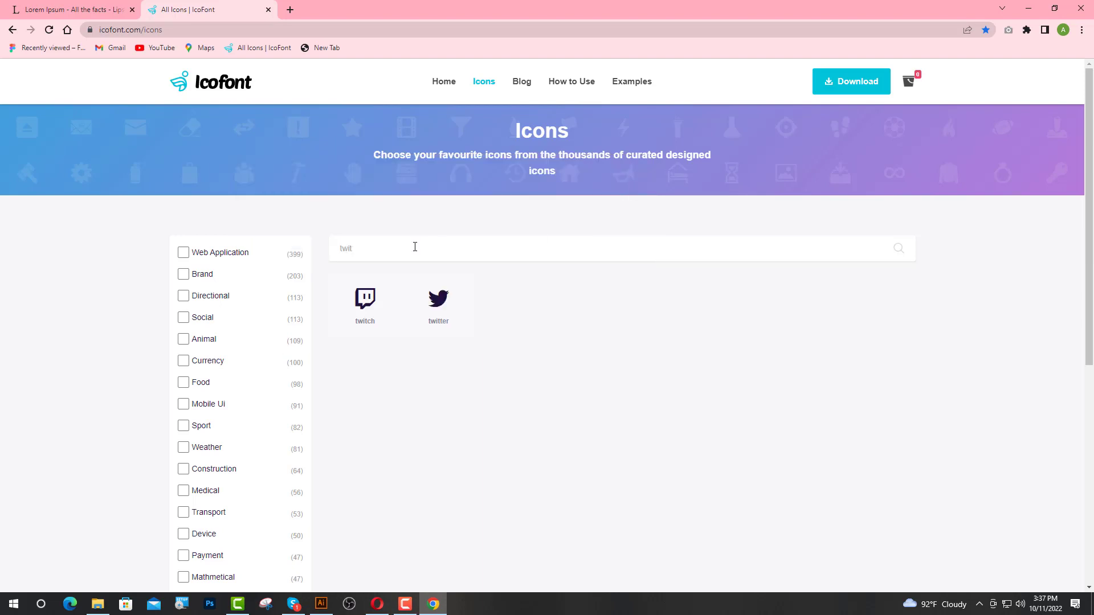
pyautogui.write('a')
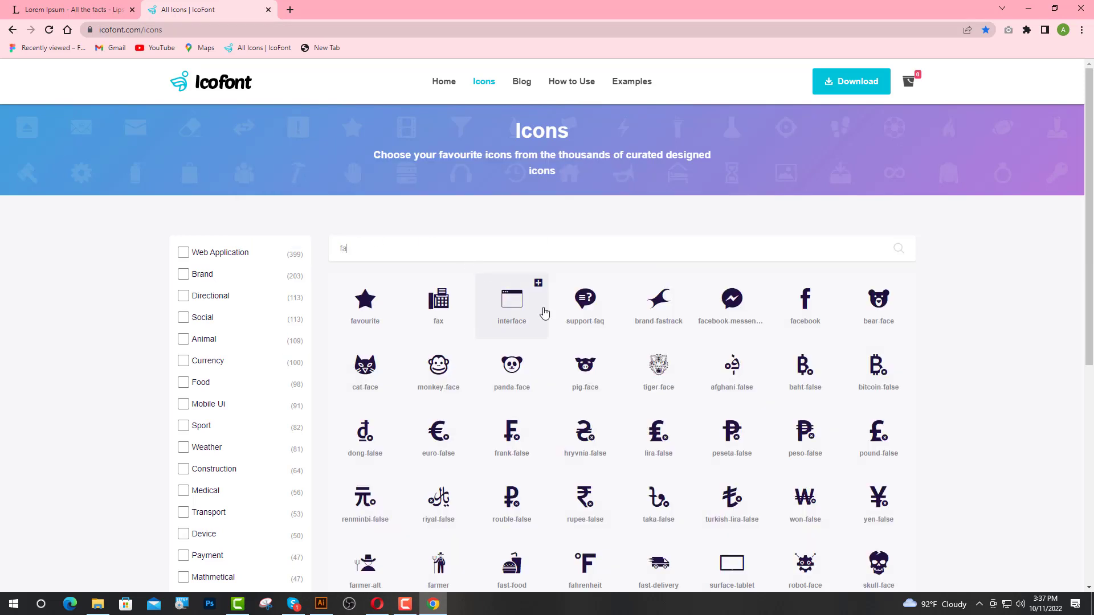
pyautogui.click(809, 296)
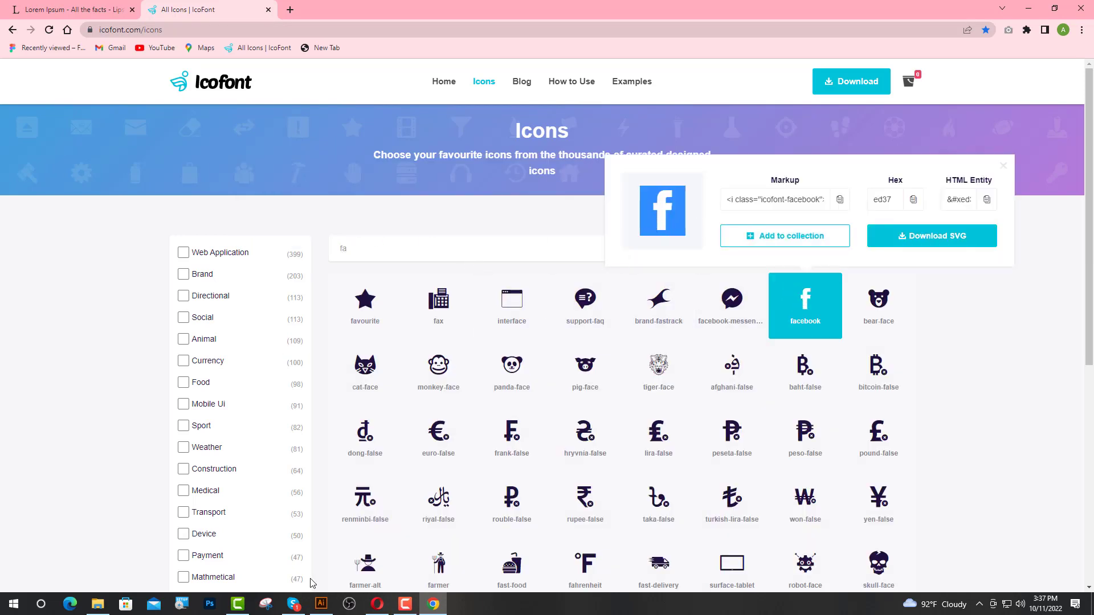
# - Switch to Illustrator, replace the third icon with the Facebook glyph and select all three social icons
pyautogui.click(322, 604)
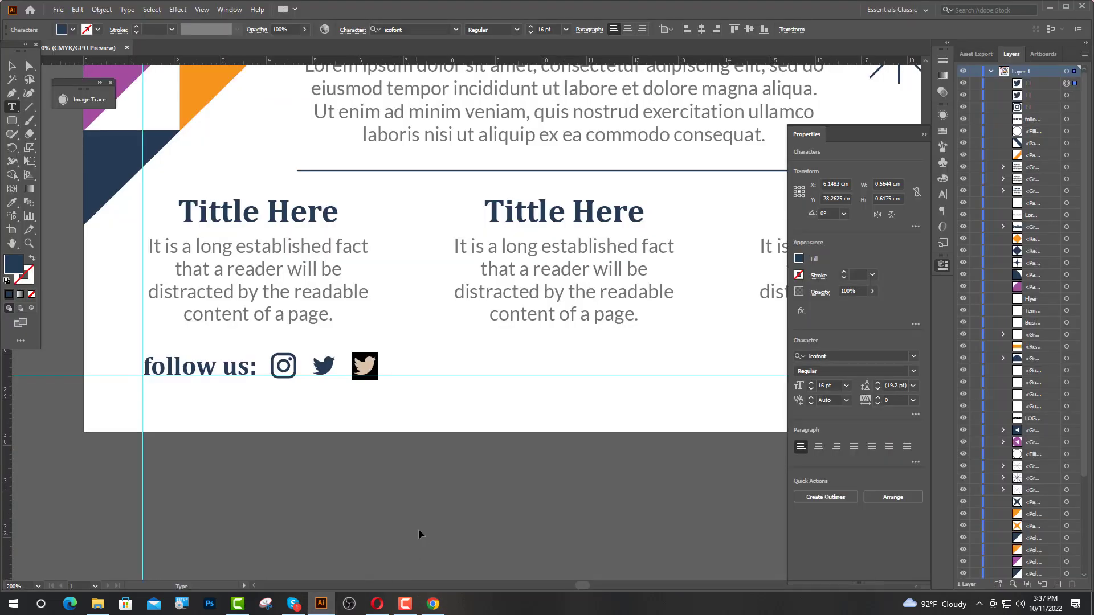
pyautogui.keyDown('shift'); pyautogui.click(322, 367); pyautogui.keyUp('shift')
pyautogui.keyDown('shift'); pyautogui.click(283, 366); pyautogui.keyUp('shift')
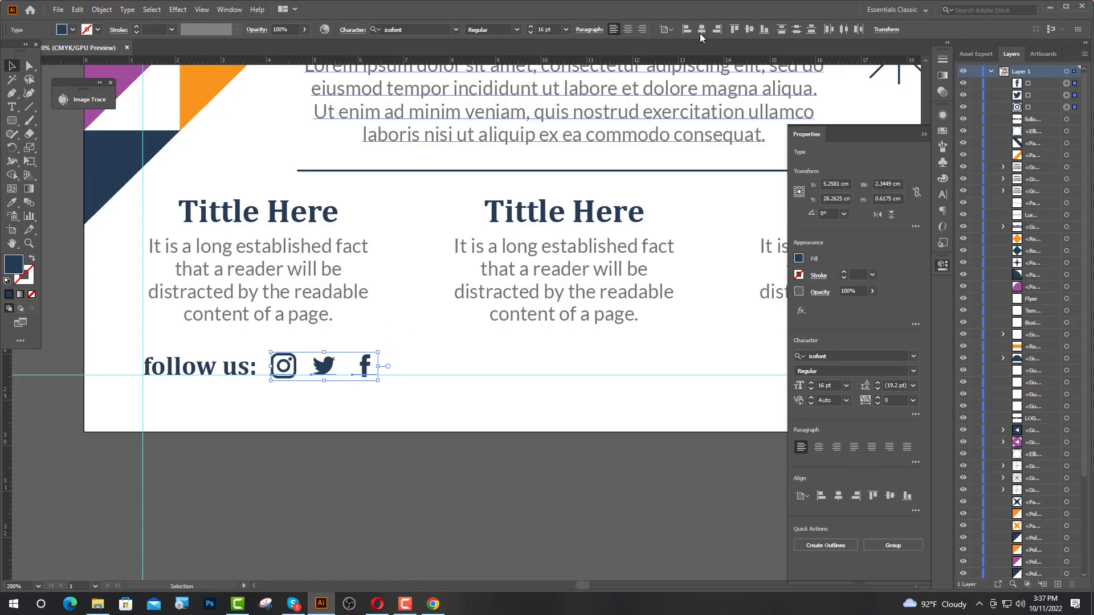
# - Set the alignment reference for the three selected social icons and group them
pyautogui.click(672, 30)
pyautogui.click(696, 42)
pyautogui.hotkey('ctrl', '=')
pyautogui.hotkey('ctrl', '=')
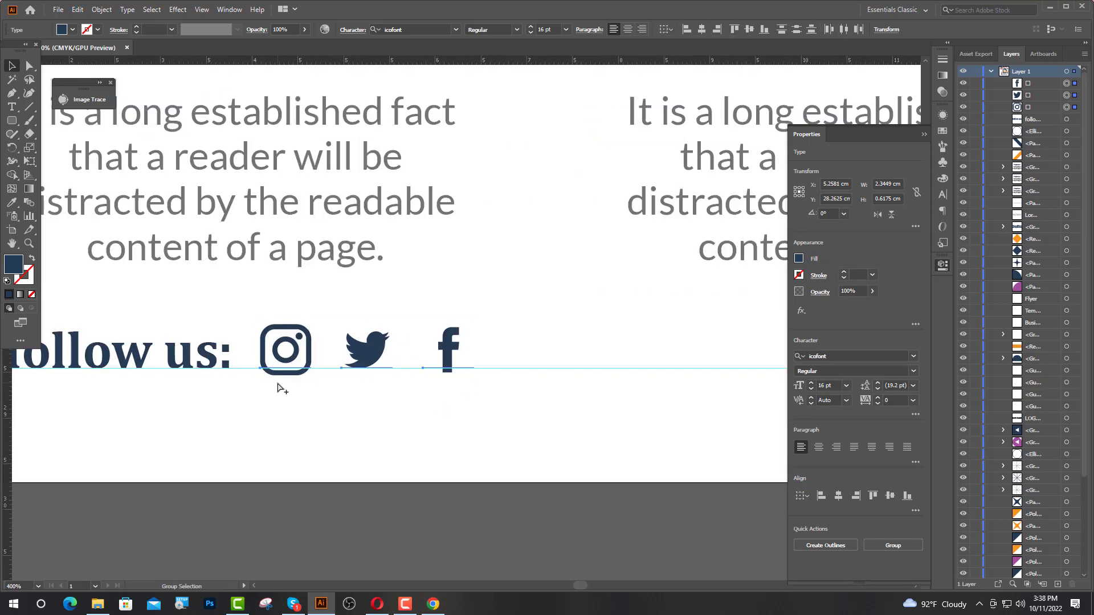
pyautogui.hotkey('ctrl', 'g')
# - Shift the social icon group slightly away from "follow us:" and set its font size to 12 pt
pyautogui.click(395, 368)
pyautogui.moveTo(376, 348); pyautogui.dragTo(392, 345)
pyautogui.click(546, 29)
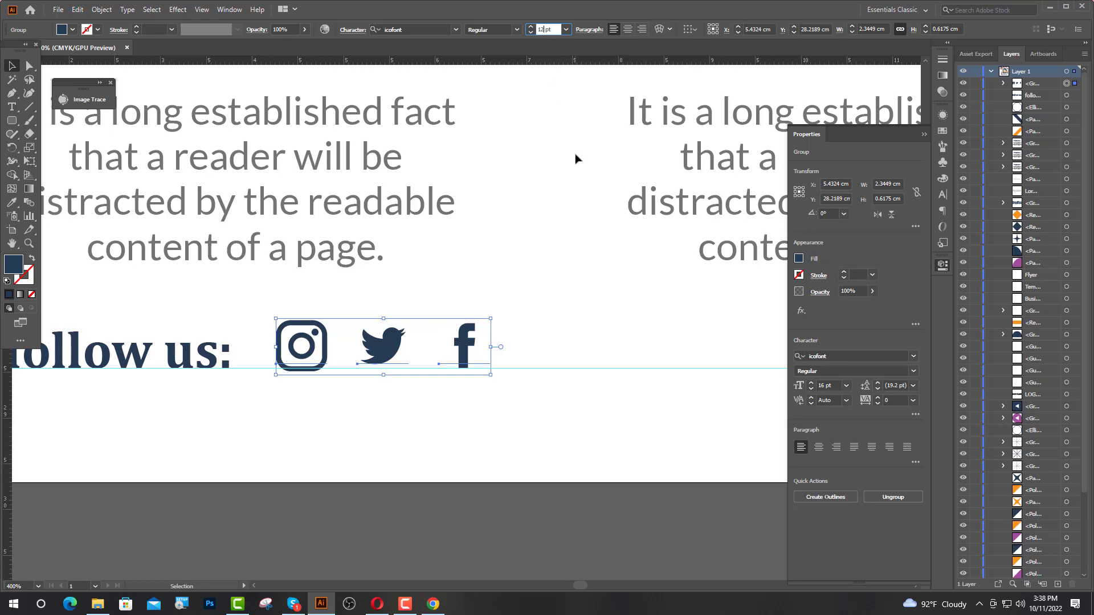
pyautogui.write('12')
pyautogui.press('Return')
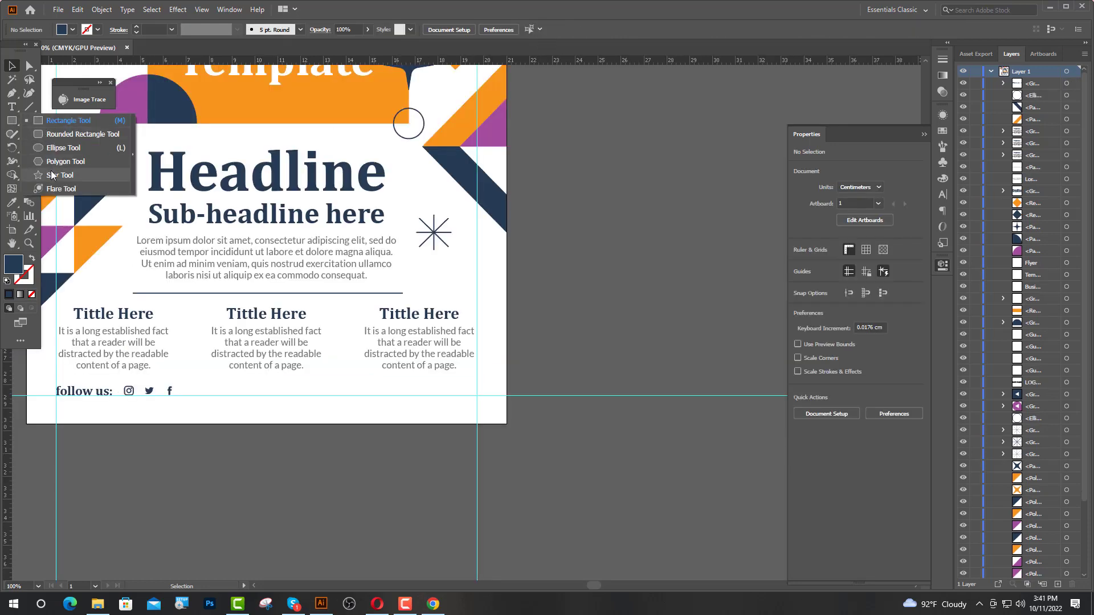
# - Create a five-pointed star with radii 2.1364 cm and 0.816 cm near the flyer's lower edge and duplicate it twice in a row
pyautogui.click(54, 175)
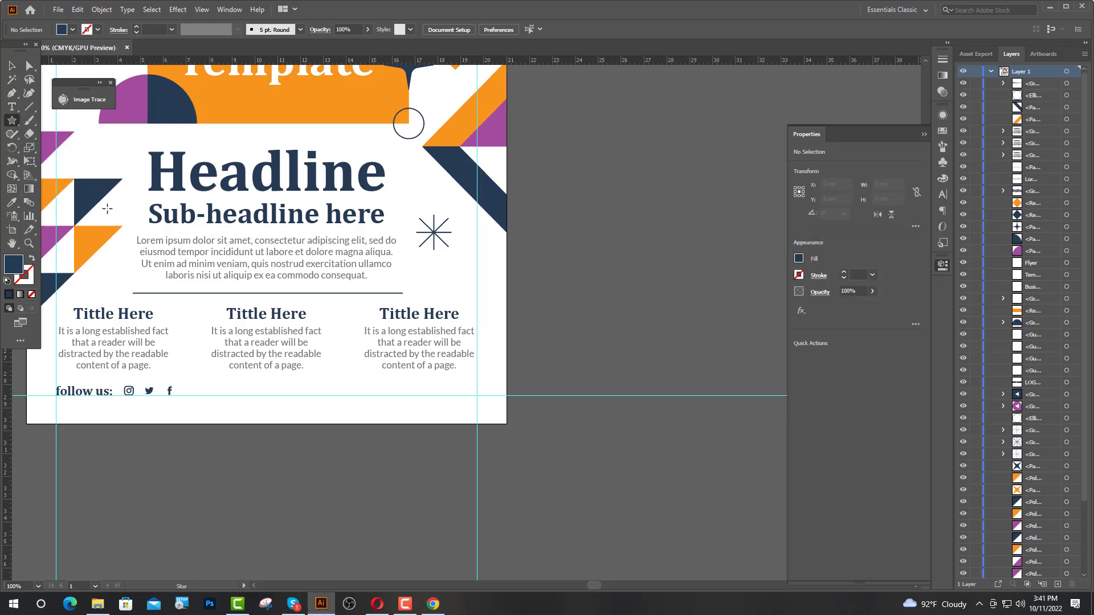
pyautogui.click(332, 405)
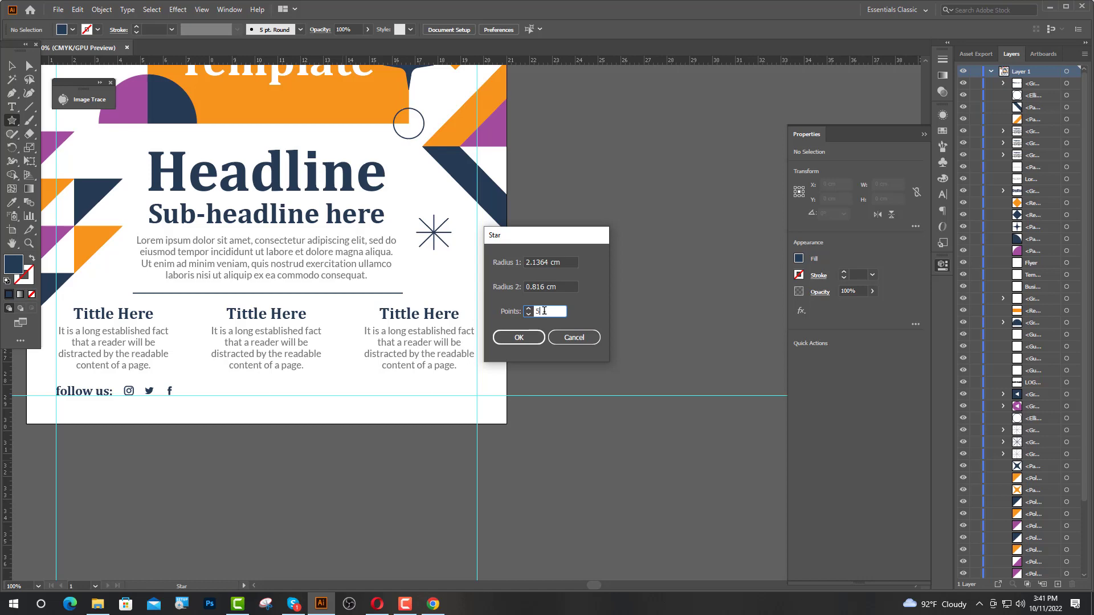
pyautogui.press('Return')
pyautogui.press('v')
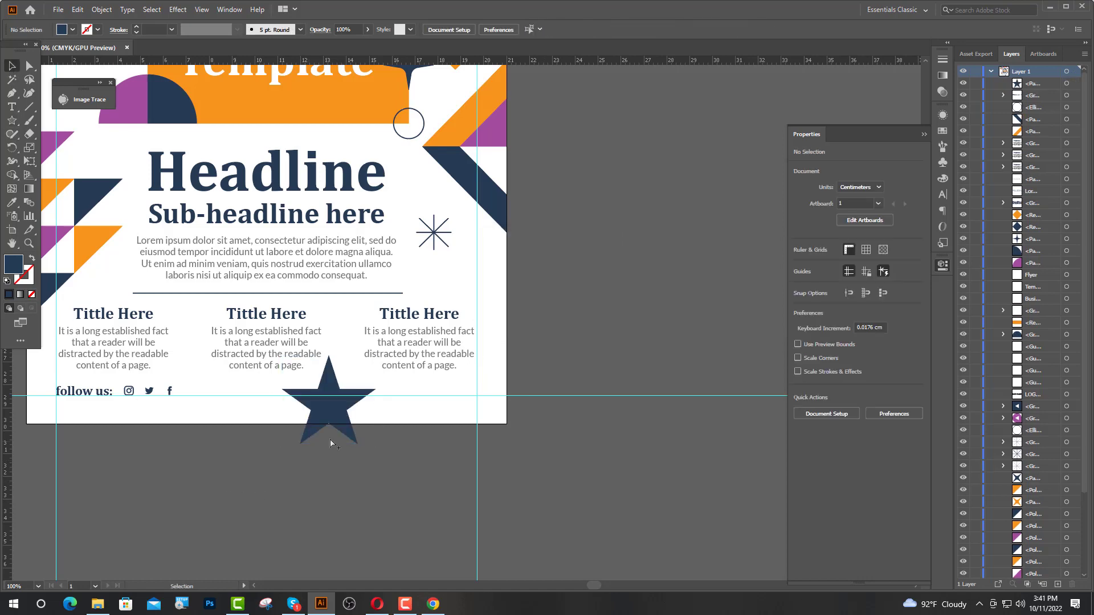
pyautogui.keyDown('alt'); pyautogui.scroll(2, 332, 423); pyautogui.keyUp('alt')
pyautogui.moveTo(331, 411); pyautogui.dragTo(711, 450)
# - Scale the three stars together to about 9.16 × 2.9 cm and position them over the flyer's lower-right corner
pyautogui.click(420, 456)
pyautogui.keyDown('shift'); pyautogui.click(518, 440); pyautogui.keyUp('shift')
pyautogui.keyDown('shift'); pyautogui.click(331, 436); pyautogui.keyUp('shift')
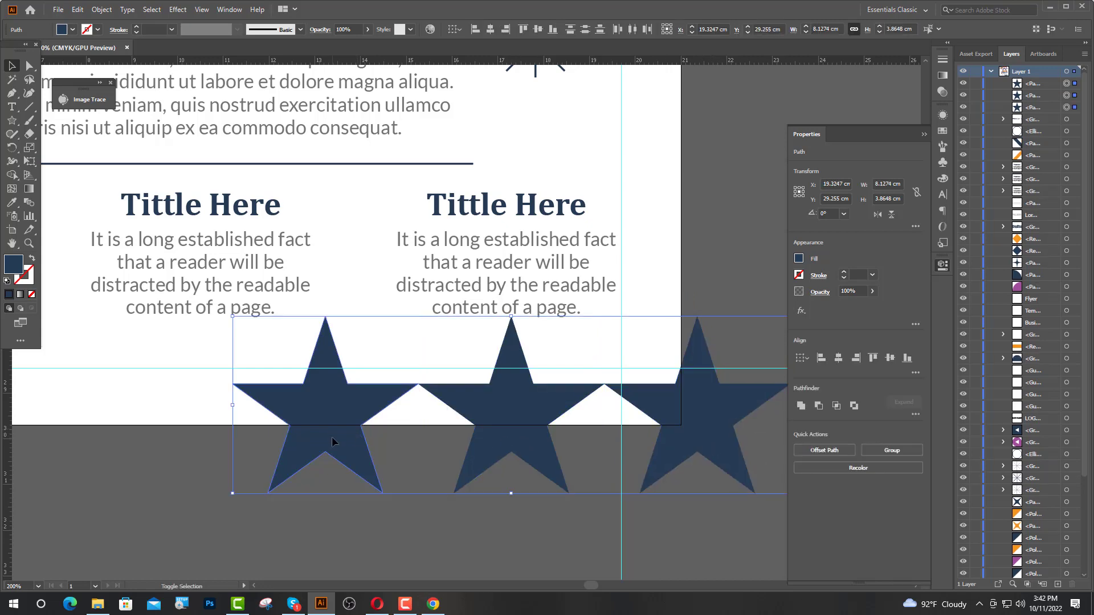
pyautogui.hotkey('ctrl', '-')
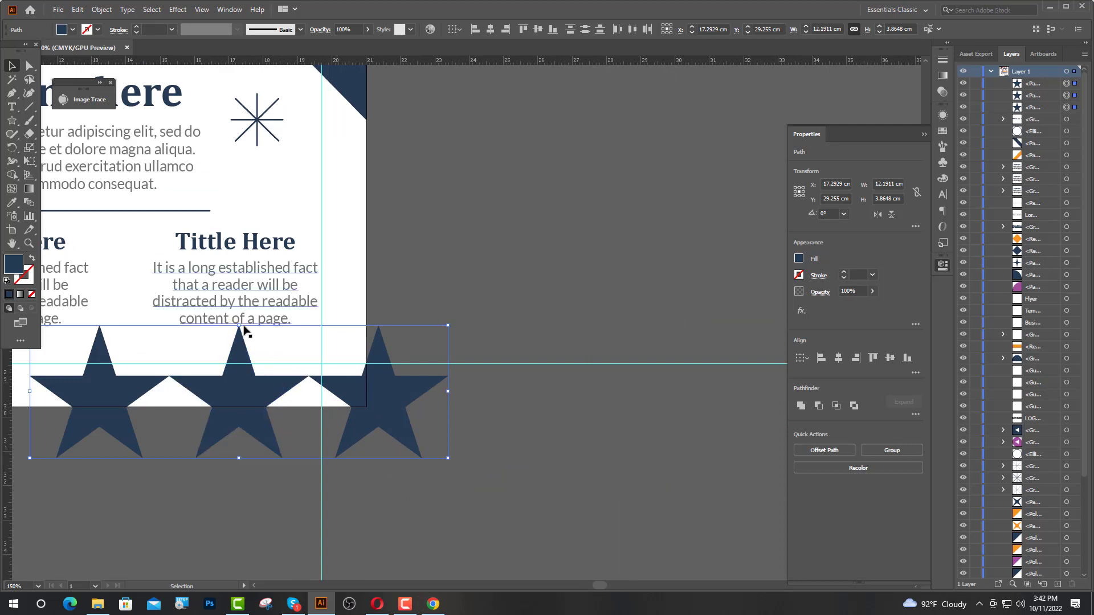
pyautogui.moveTo(243, 330)
pyautogui.mouseDown()
pyautogui.moveTo(250, 319)
pyautogui.moveTo(244, 347)
pyautogui.mouseUp()
pyautogui.moveTo(352, 414)
pyautogui.mouseDown()
pyautogui.moveTo(373, 411)
pyautogui.moveTo(367, 403)
pyautogui.moveTo(366, 422)
pyautogui.mouseUp()
pyautogui.scroll(5, 373, 411)
pyautogui.click(231, 490)
pyautogui.scroll(-6, 426, 350)
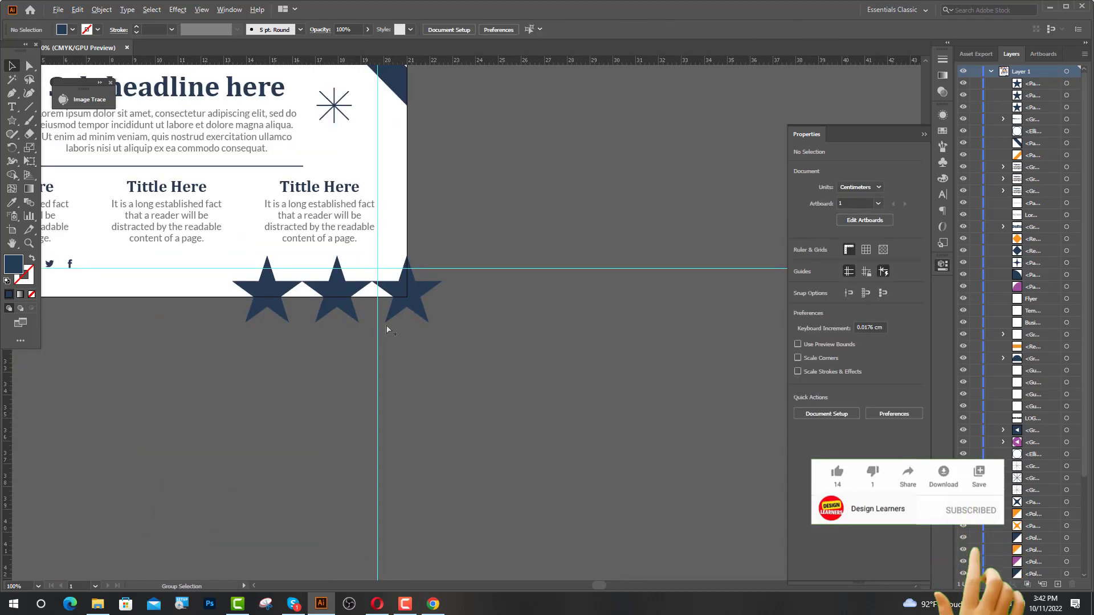
pyautogui.scroll(-1, 382, 330)
pyautogui.scroll(2, 353, 322)
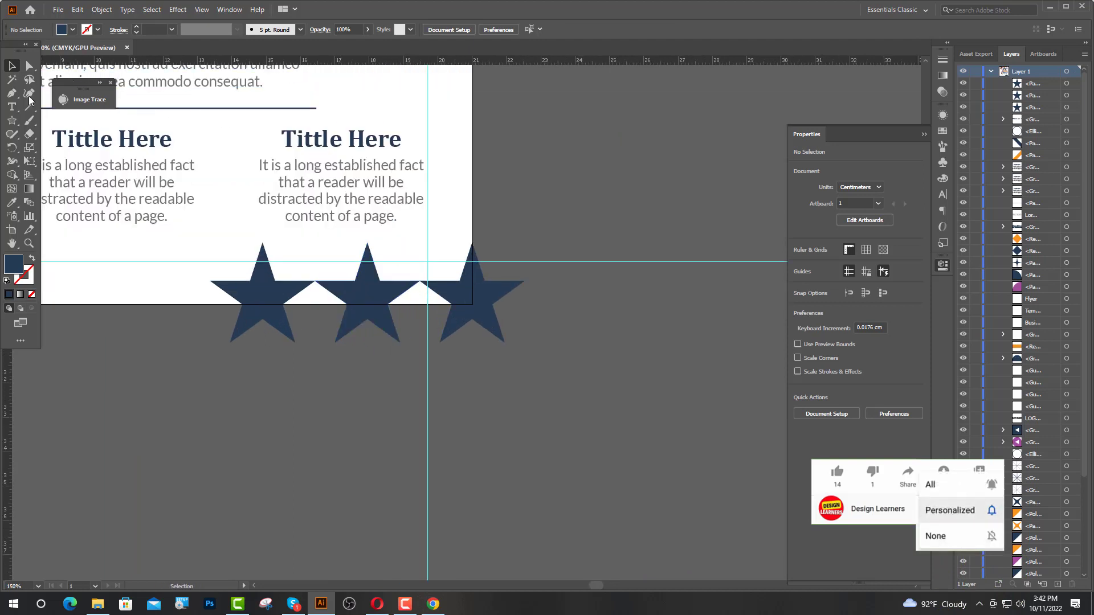
# - Draw a rounded rectangle about 9.18 × 1.67 cm over the star parts below the flyer's lower edge
pyautogui.moveTo(12, 120); pyautogui.dragTo(63, 127)
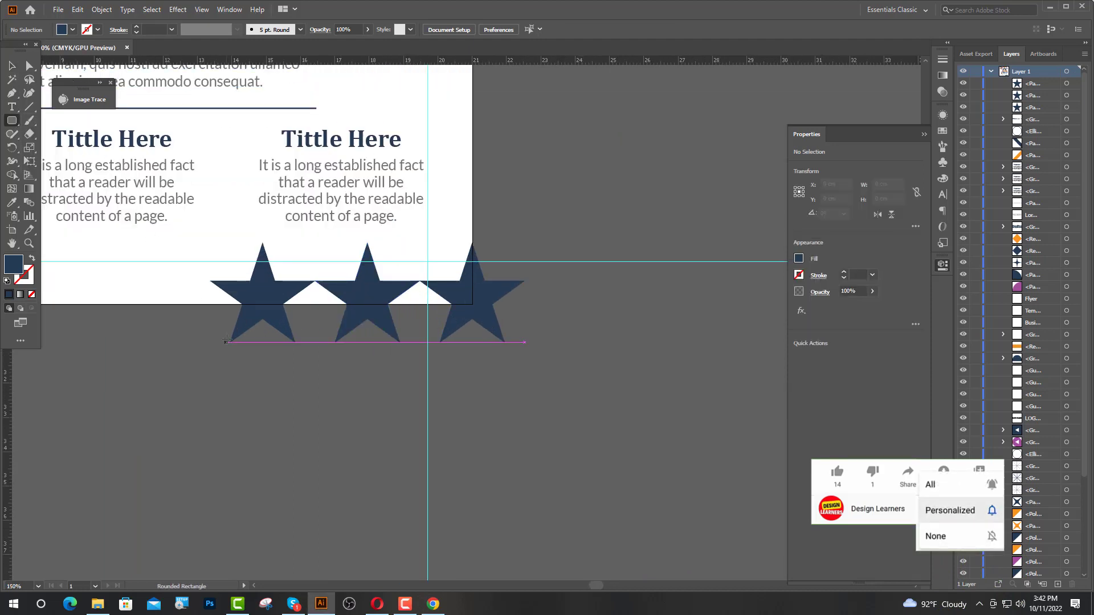
pyautogui.moveTo(222, 306); pyautogui.dragTo(537, 361)
pyautogui.press('v')
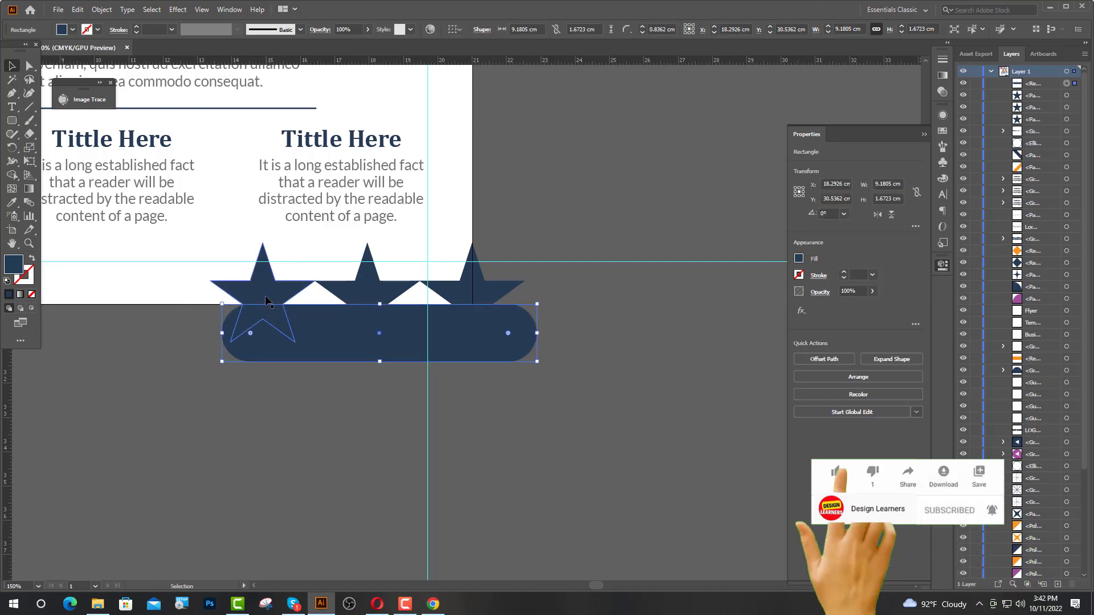
# - Divide the three stars and the rounded rectangle with the Pathfinder
pyautogui.click(264, 296)
pyautogui.keyDown('shift'); pyautogui.click(363, 286); pyautogui.keyUp('shift')
pyautogui.keyDown('shift'); pyautogui.click(473, 297); pyautogui.keyUp('shift')
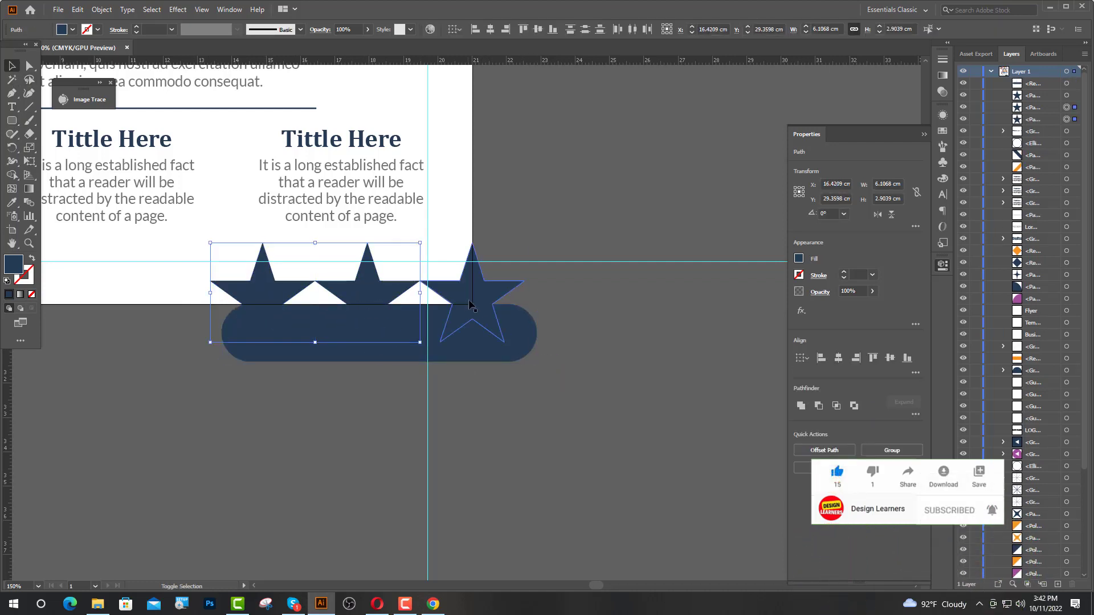
pyautogui.keyDown('shift'); pyautogui.click(268, 310); pyautogui.keyUp('shift')
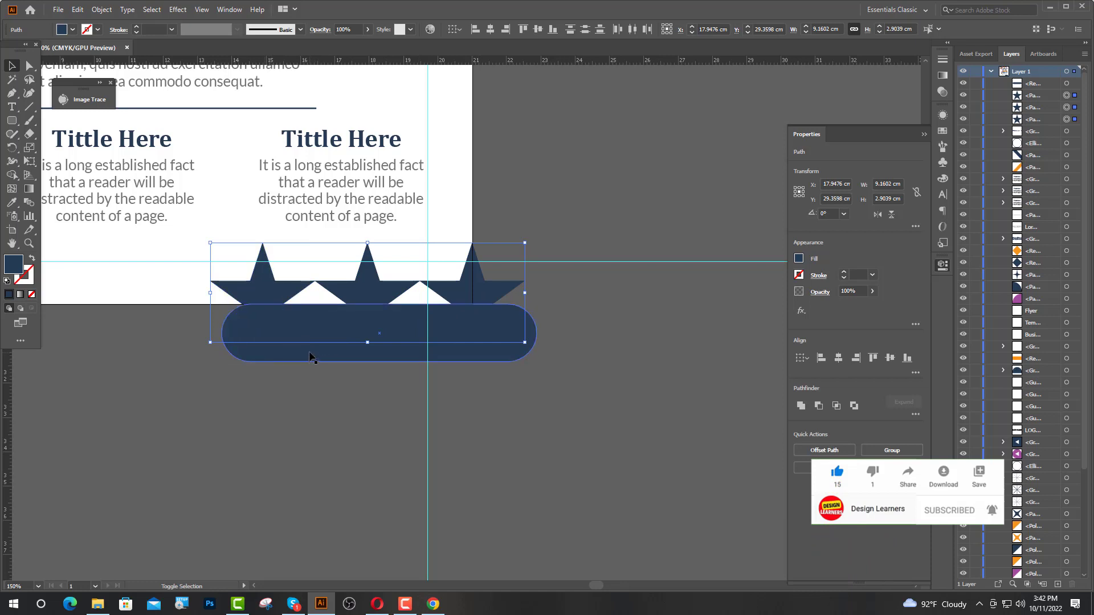
pyautogui.click(915, 415)
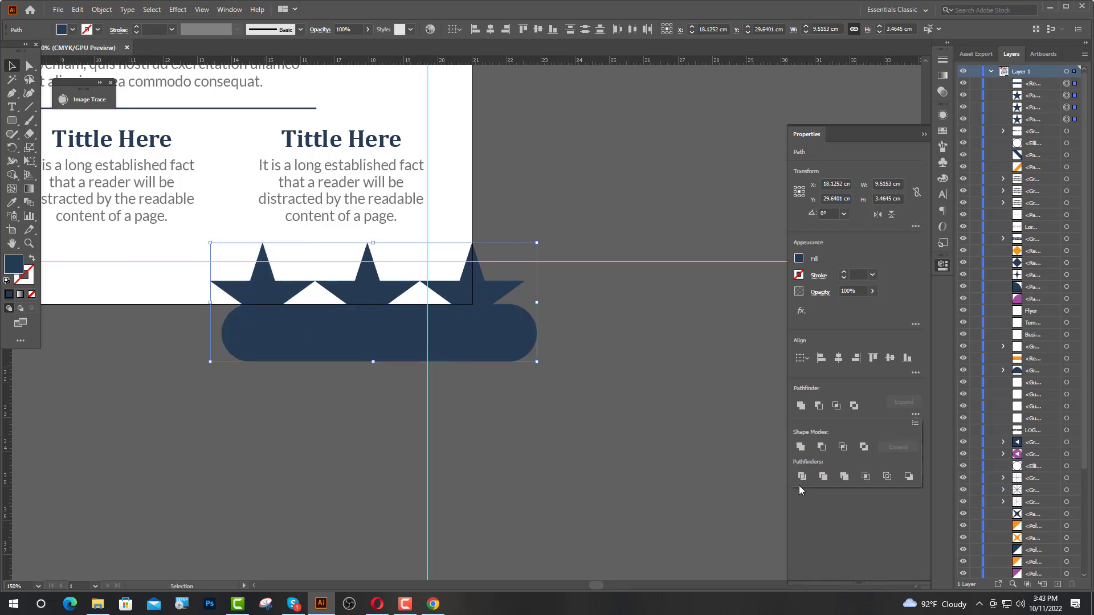
pyautogui.click(802, 477)
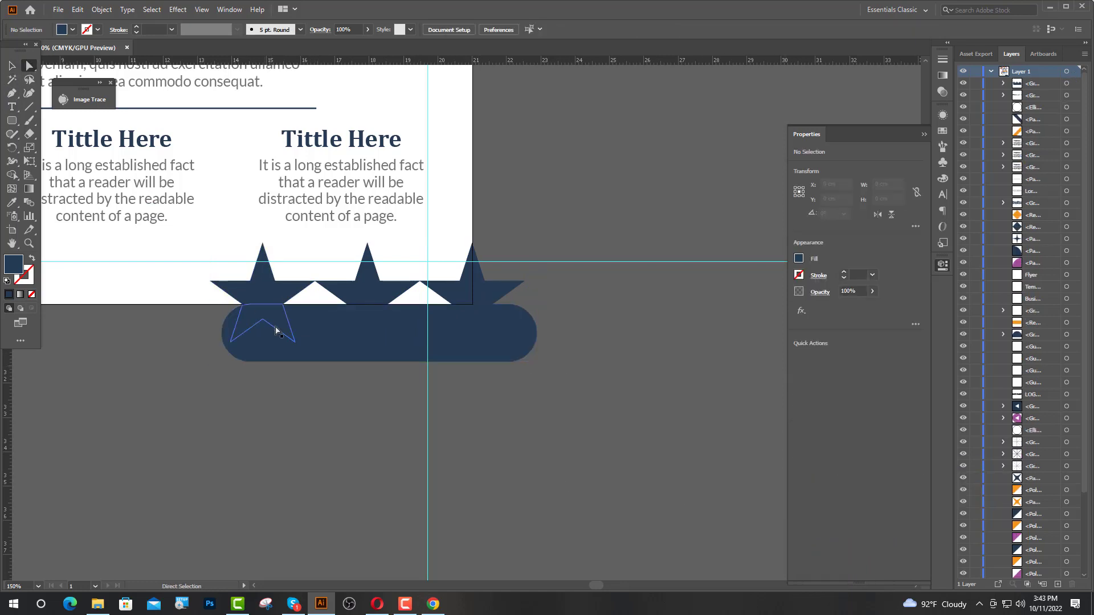
# - Delete the rounded rectangle and the star pieces that lie below the flyer's lower edge
pyautogui.click(273, 343)
pyautogui.keyDown('shift'); pyautogui.click(273, 344); pyautogui.keyUp('shift')
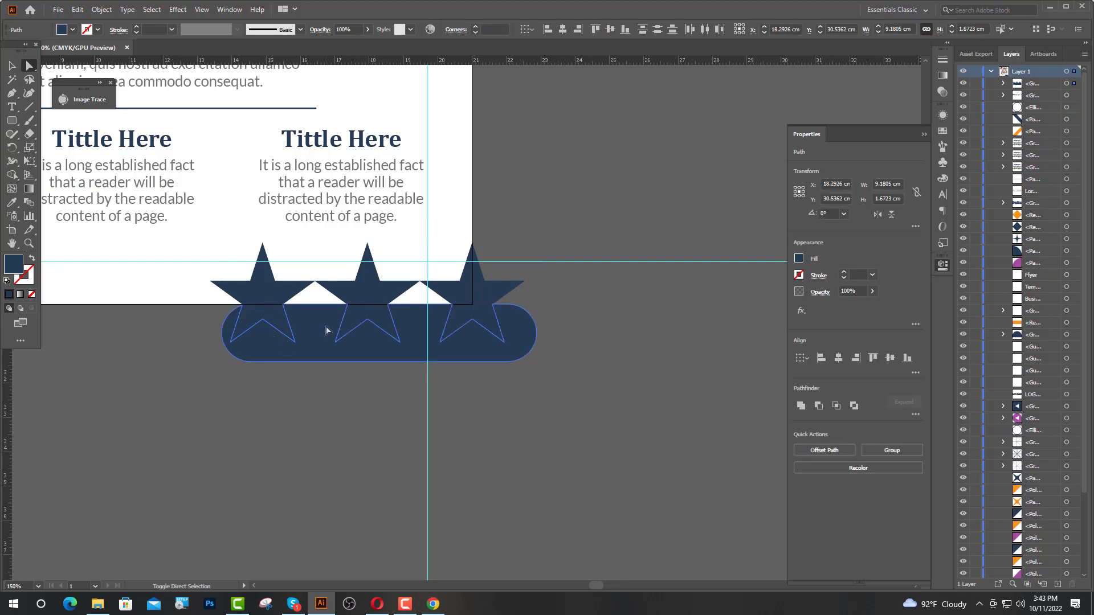
pyautogui.press('Delete')
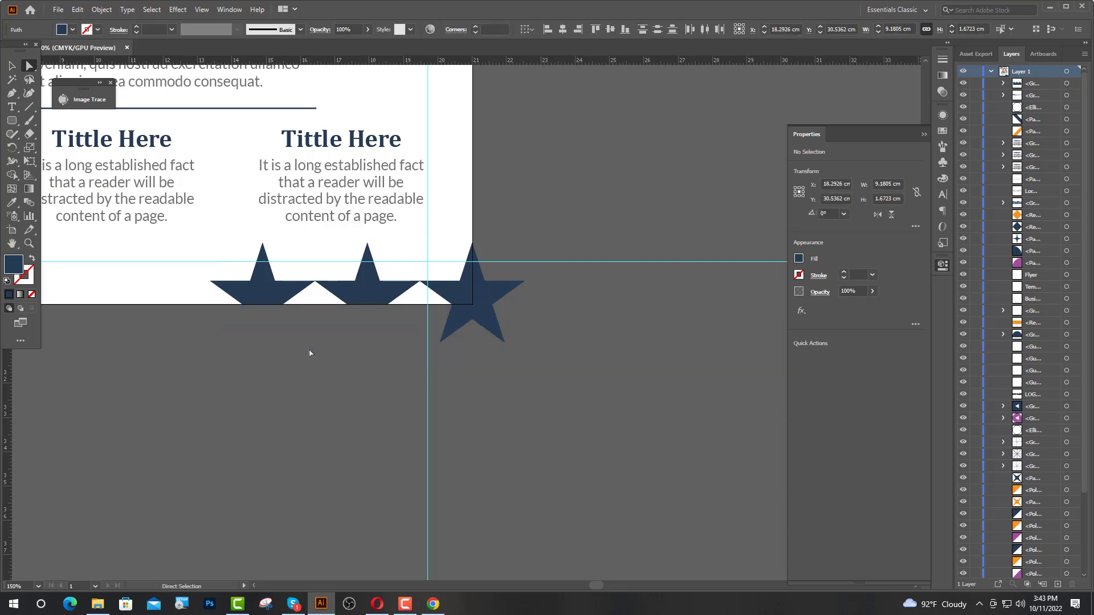
pyautogui.click(480, 321)
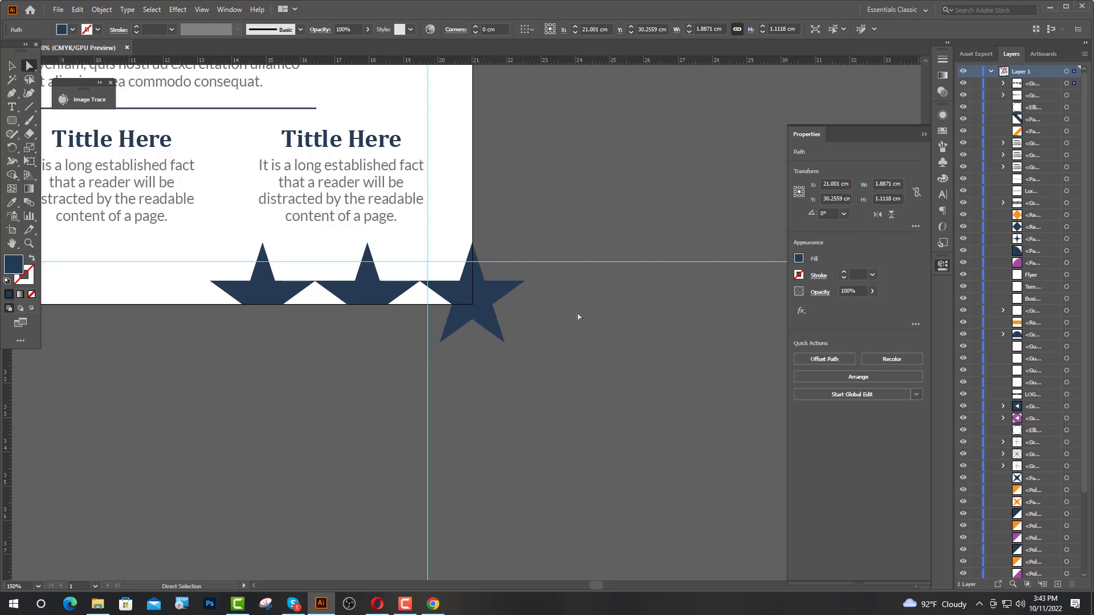
pyautogui.press('Delete')
# - Draw a rectangle over the third star's overhang beyond the flyer's right edge and subtract it from the star
pyautogui.scroll(1, 492, 294)
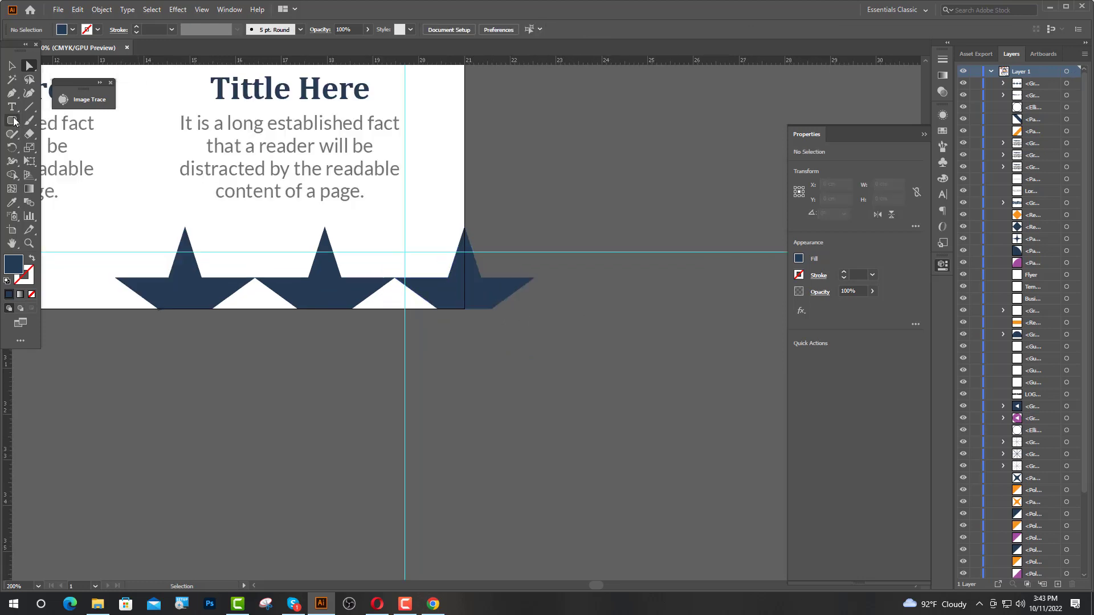
pyautogui.moveTo(12, 120); pyautogui.dragTo(59, 121)
pyautogui.moveTo(466, 225); pyautogui.dragTo(536, 309)
pyautogui.moveTo(535, 310); pyautogui.dragTo(541, 325)
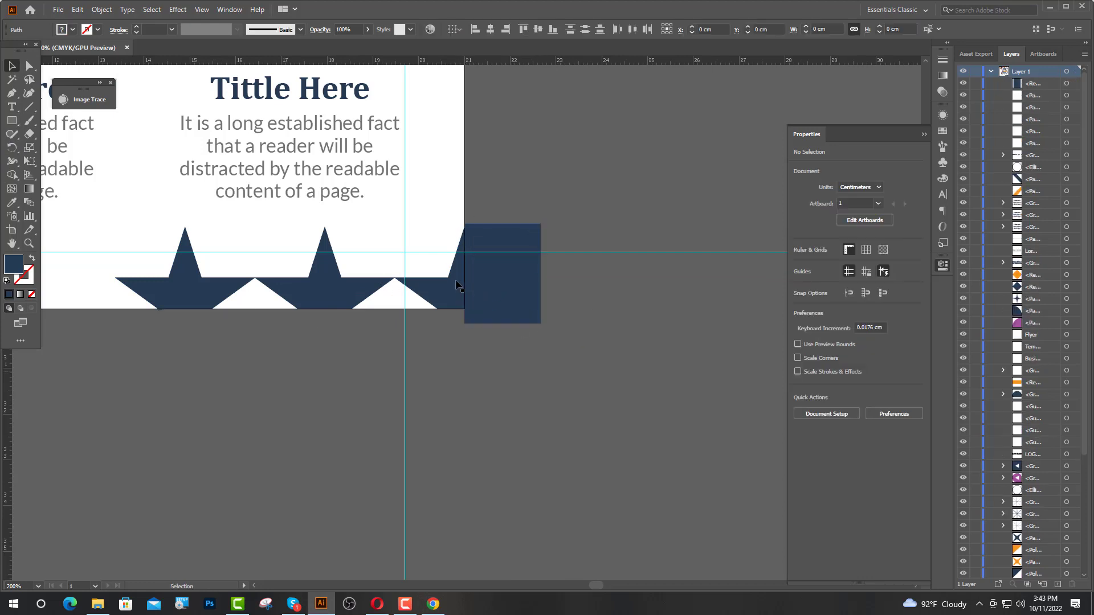
pyautogui.click(457, 285)
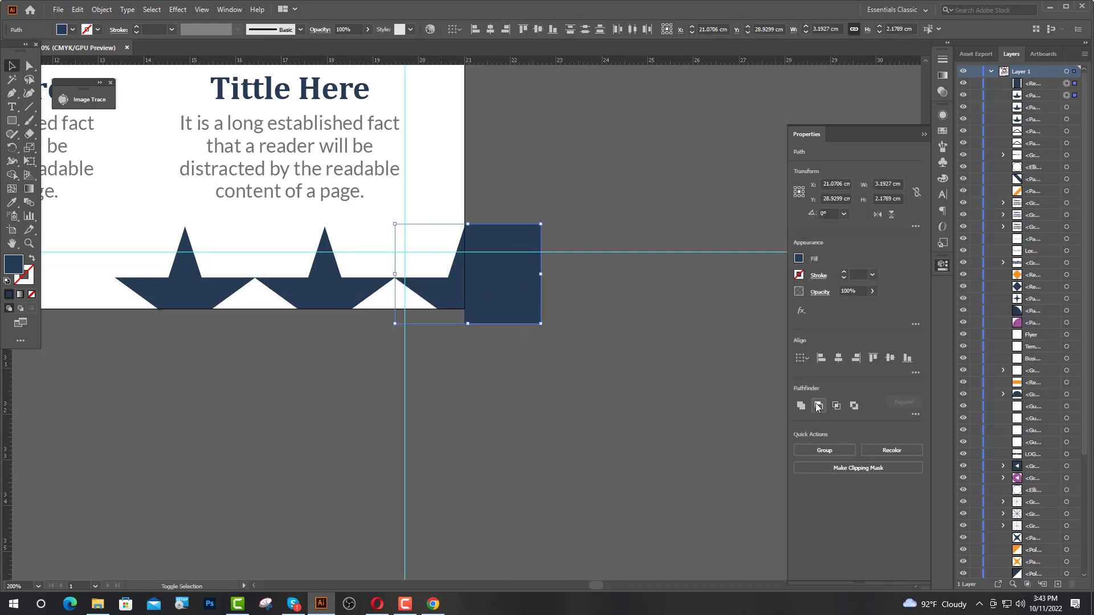
pyautogui.click(819, 408)
pyautogui.click(537, 360)
# - Duplicate the trimmed half star to the flyer's lower-left corner and reflect the copy across the vertical axis
pyautogui.hotkey('ctrl', '1')
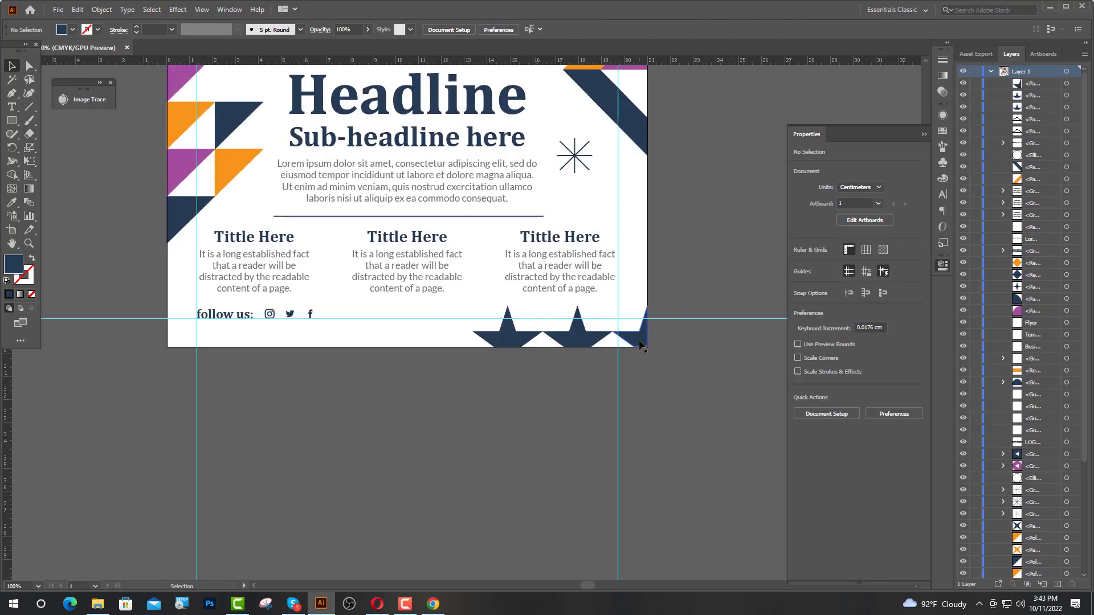
pyautogui.moveTo(640, 344); pyautogui.dragTo(177, 345)
pyautogui.rightClick(177, 345)
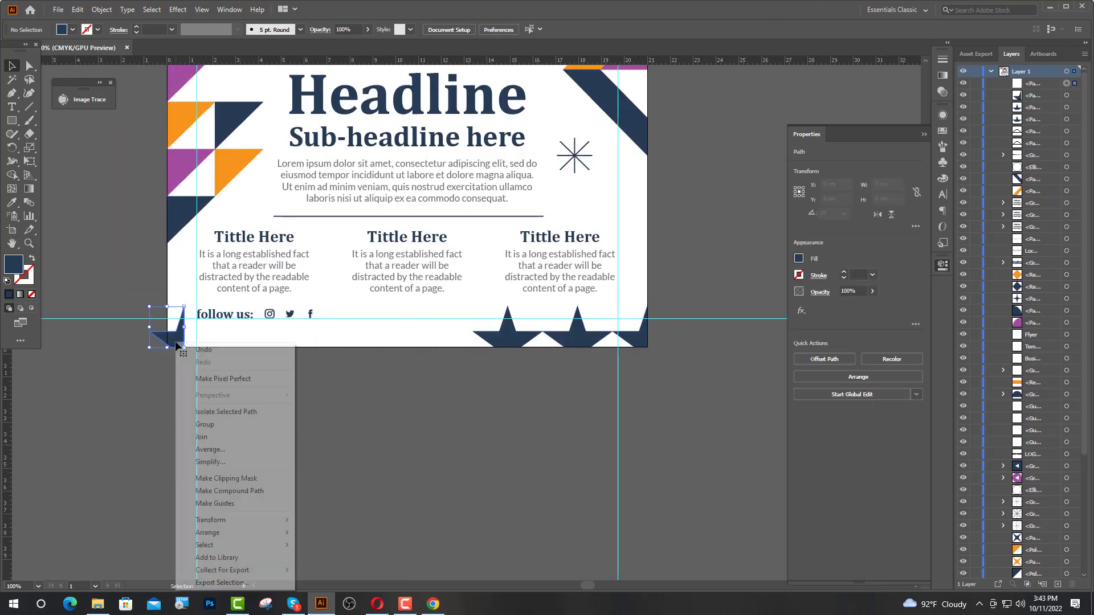
pyautogui.moveTo(216, 520)
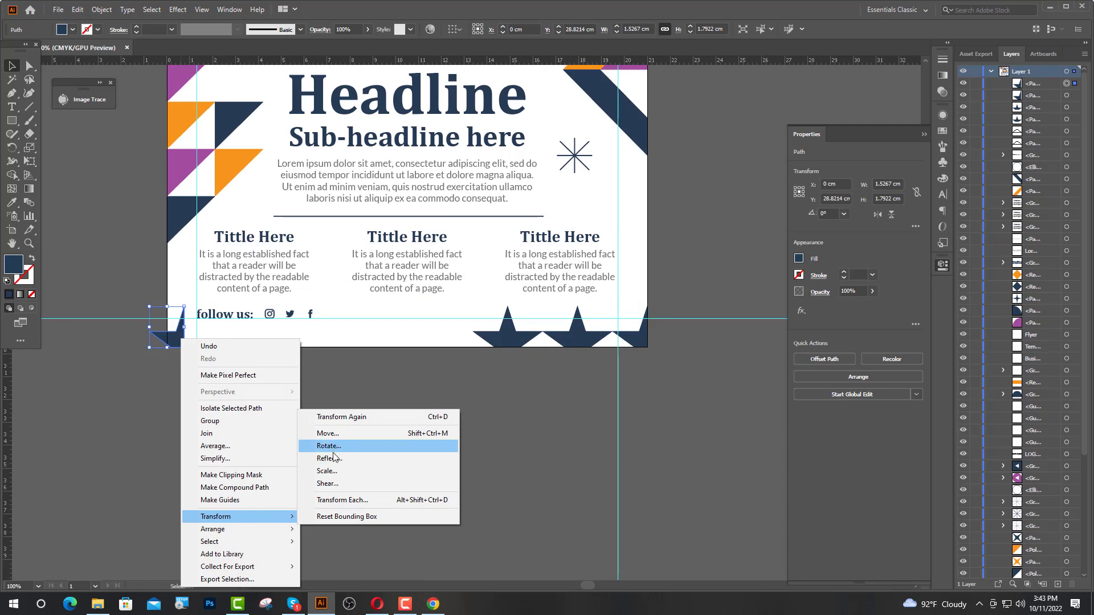
pyautogui.click(335, 459)
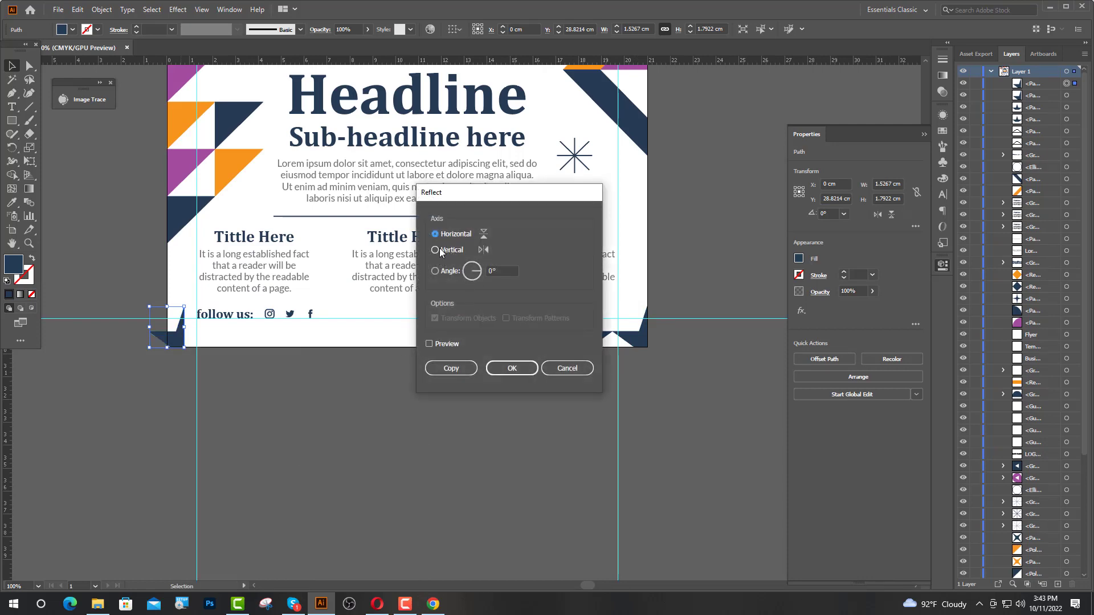
pyautogui.click(510, 369)
# - Move the mirrored half star flush with the flyer's left edge
pyautogui.hotkey('ctrl', '=')
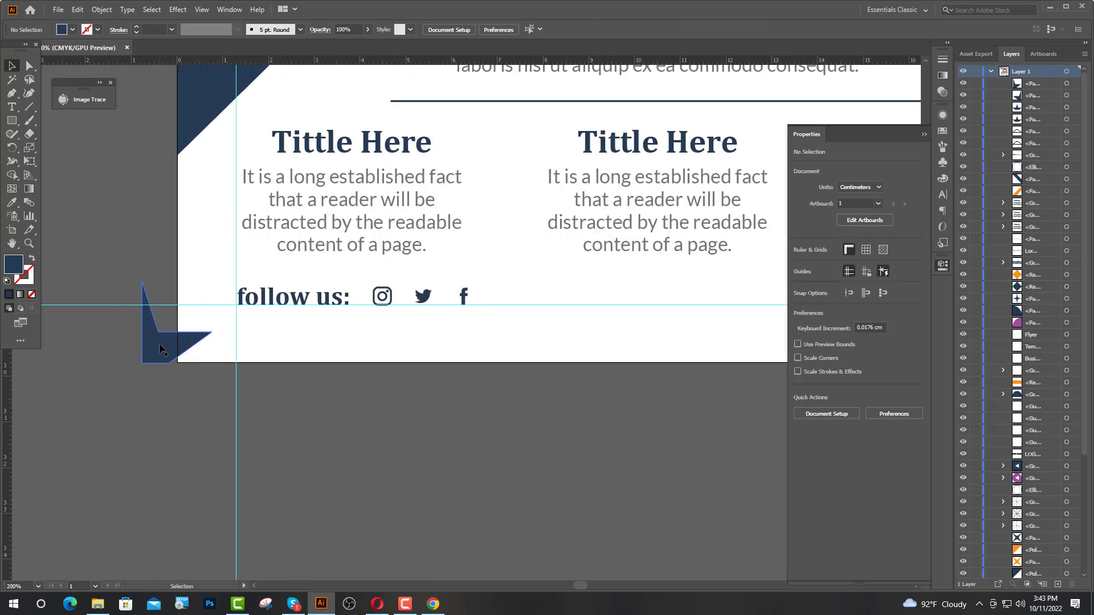
pyautogui.moveTo(162, 349); pyautogui.dragTo(206, 348)
pyautogui.hotkey('ctrl', '-')
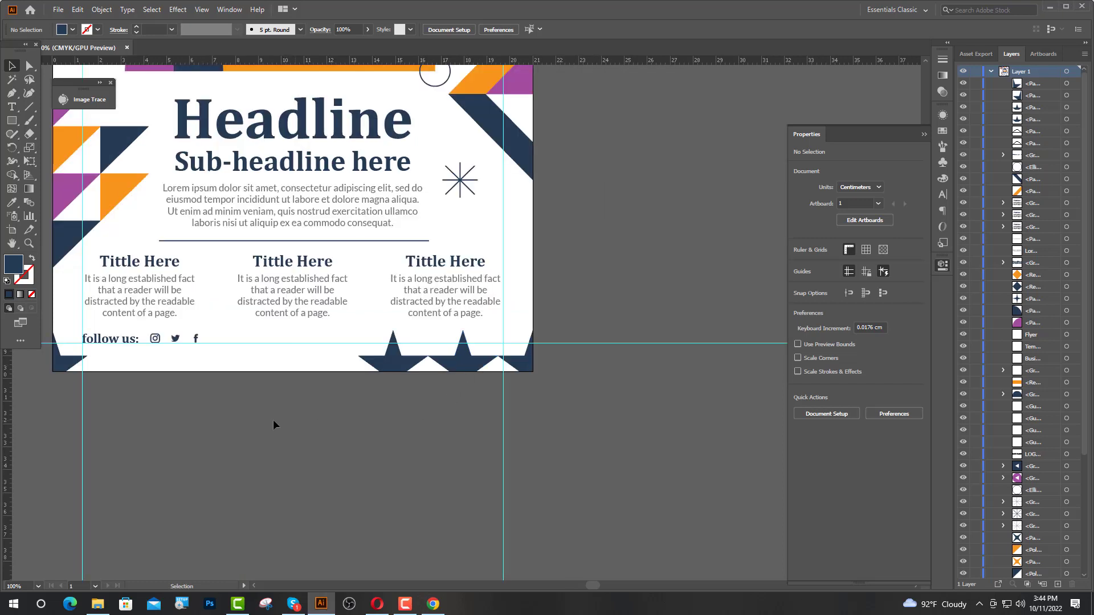
# - Recolor the second bottom star purple by sampling the purple triangle with the Eyedropper
pyautogui.click(450, 361)
pyautogui.click(11, 204)
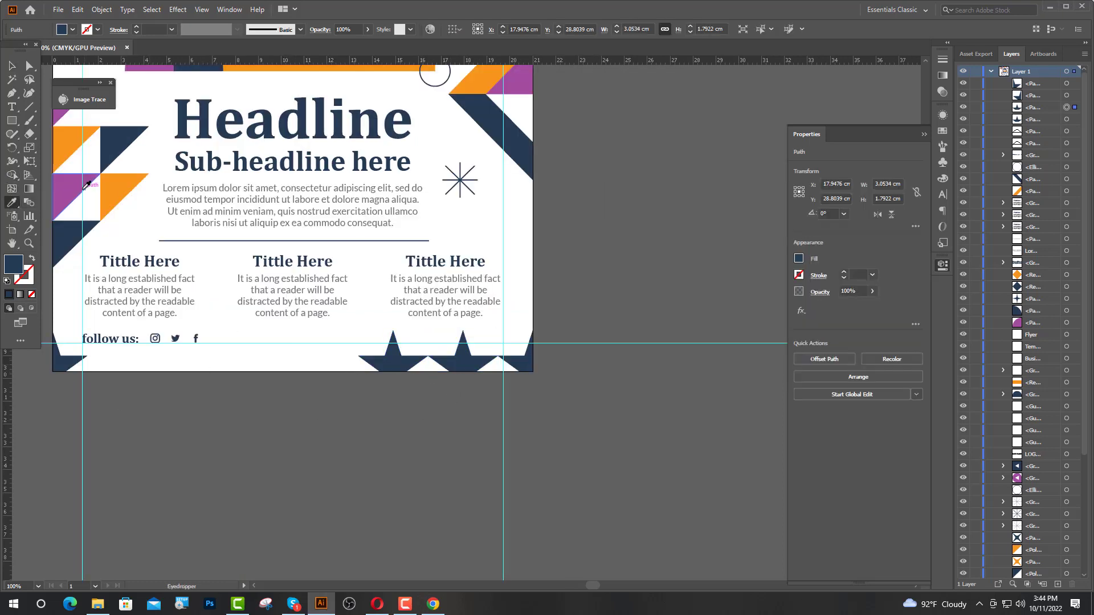
pyautogui.click(73, 189)
pyautogui.click(13, 67)
pyautogui.click(47, 123)
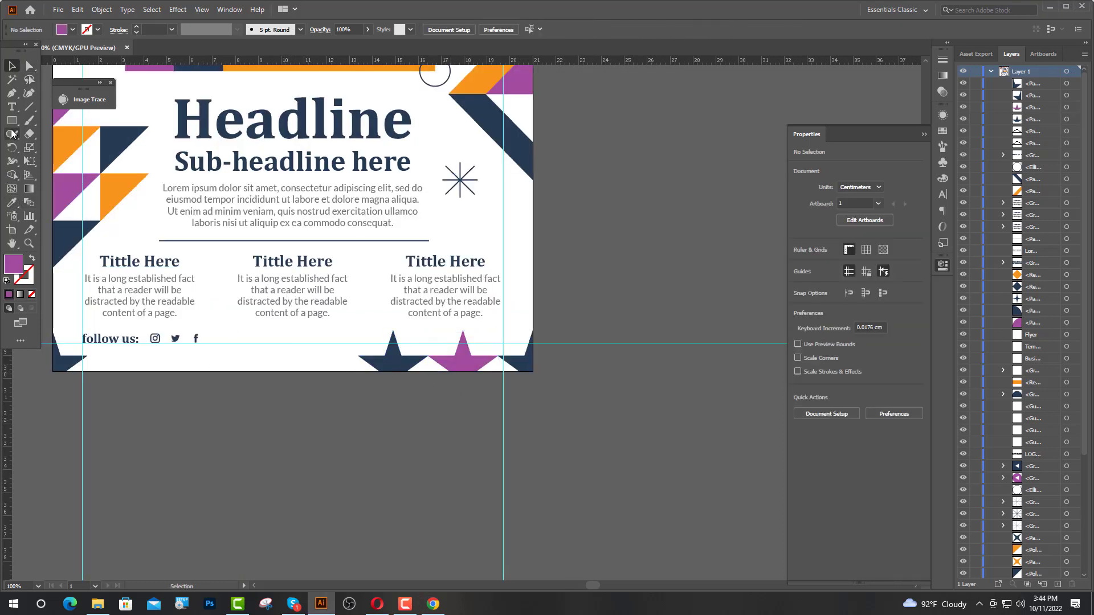
# - Draw a purple circle about 0.28 cm wide left of the first navy star's upper point and duplicate it on the other side
pyautogui.moveTo(12, 121); pyautogui.dragTo(68, 149)
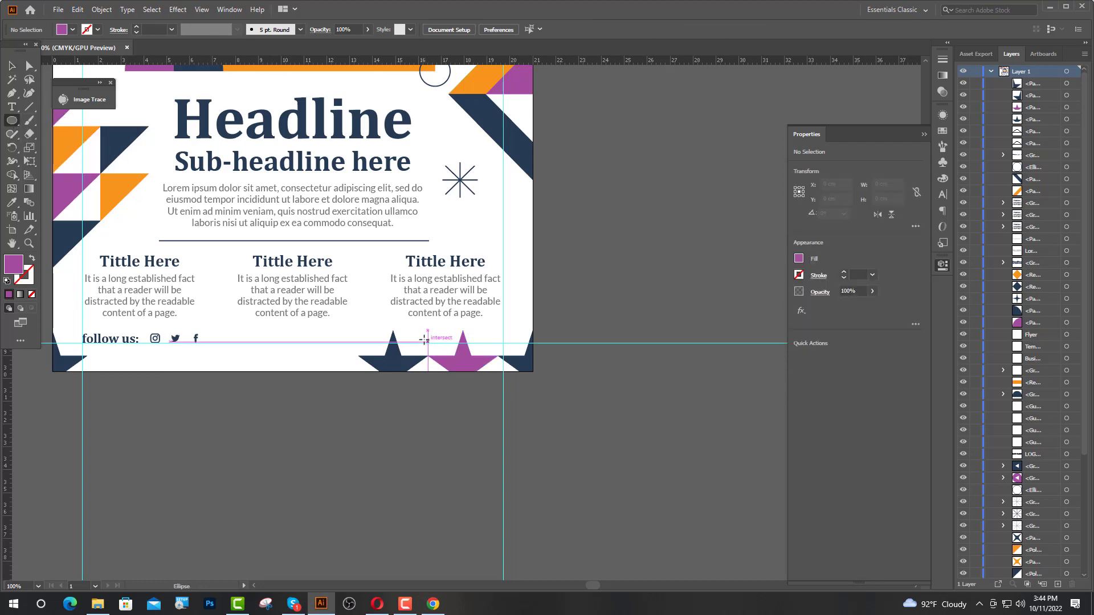
pyautogui.scroll(3, 381, 352)
pyautogui.moveTo(360, 348); pyautogui.dragTo(370, 356)
pyautogui.click(12, 66)
pyautogui.click(251, 456)
pyautogui.scroll(3, 411, 406)
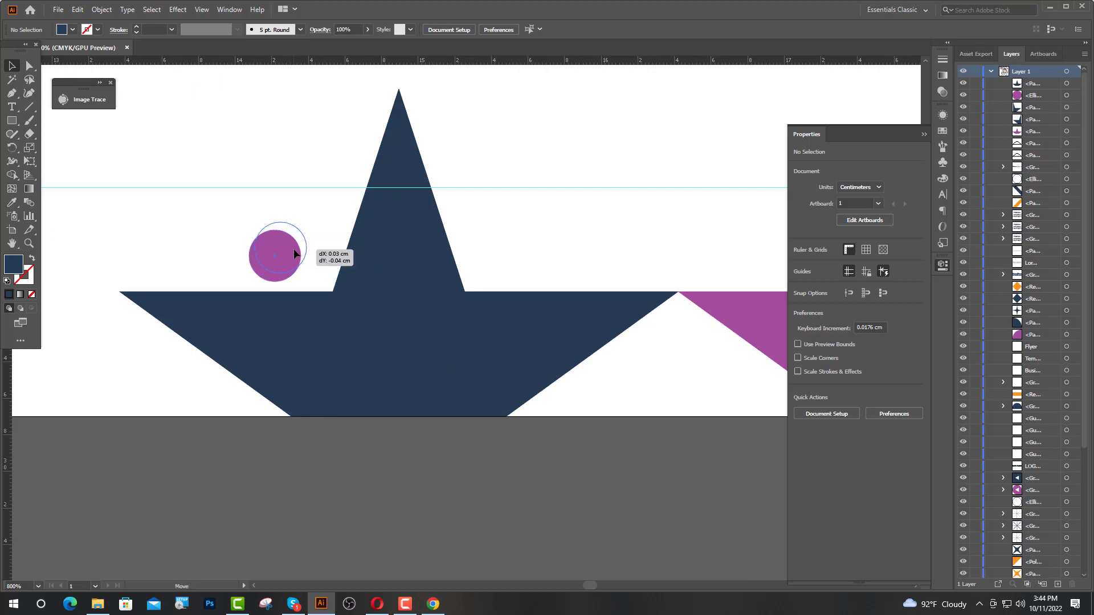
pyautogui.moveTo(294, 250); pyautogui.dragTo(522, 245)
pyautogui.scroll(-4, 370, 401)
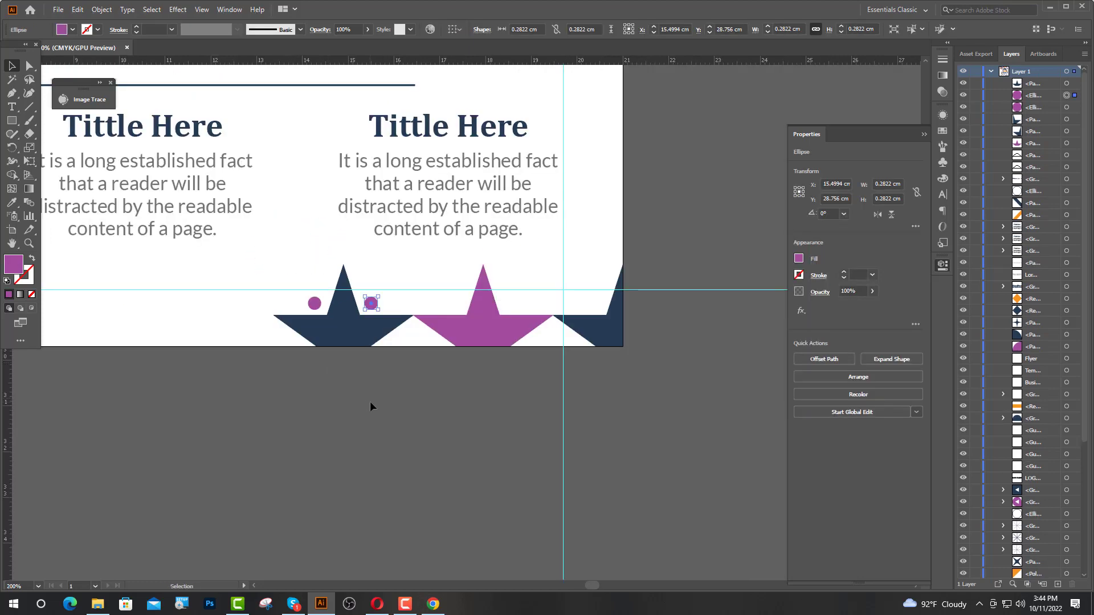
# - Recolor the circle right of the first navy star's upper point orange by sampling an orange shape with the Eyedropper
pyautogui.click(370, 401)
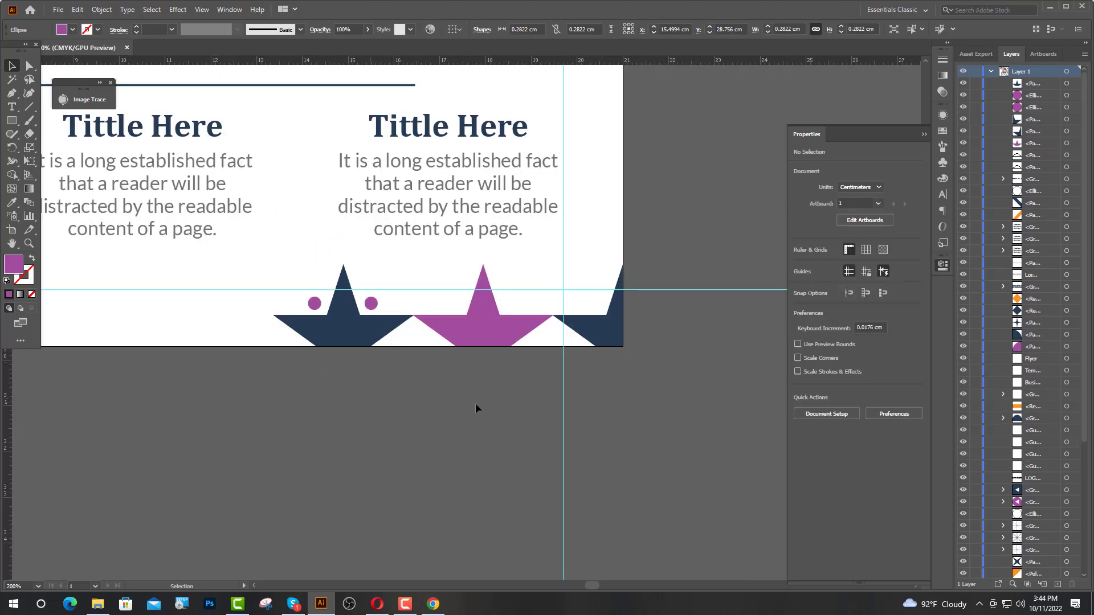
pyautogui.click(370, 304)
pyautogui.click(12, 205)
pyautogui.scroll(-2, 501, 319)
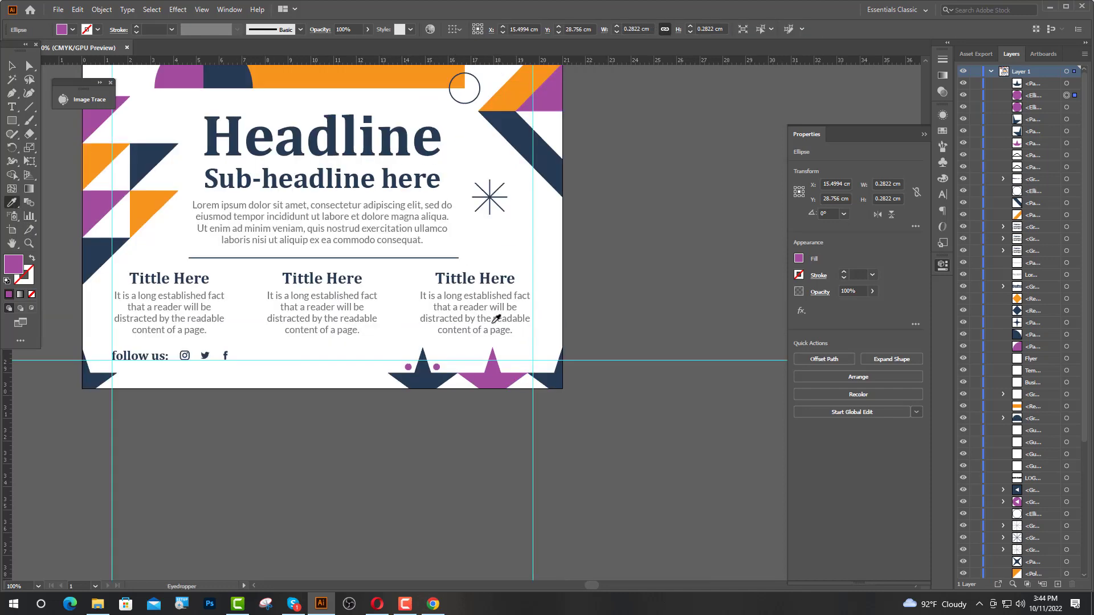
pyautogui.scroll(2, 501, 311)
pyautogui.click(415, 134)
pyautogui.click(12, 66)
pyautogui.scroll(2, 484, 444)
pyautogui.click(483, 447)
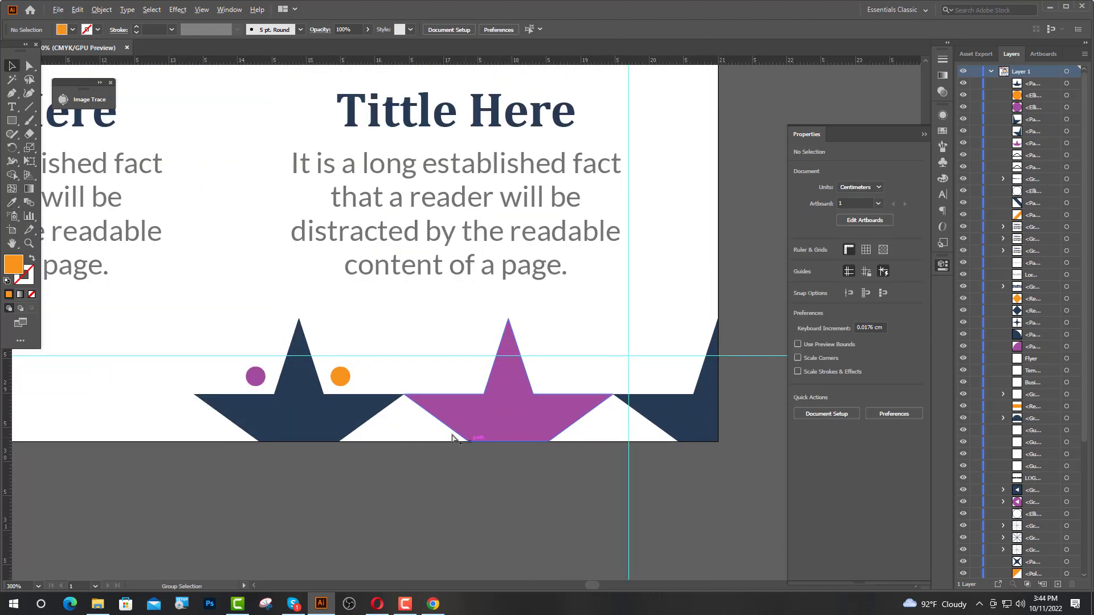
# - Duplicate the purple and orange circle pair so the copies flank the upper point of the purple star
pyautogui.click(341, 377)
pyautogui.keyDown('shift'); pyautogui.click(261, 377); pyautogui.keyUp('shift')
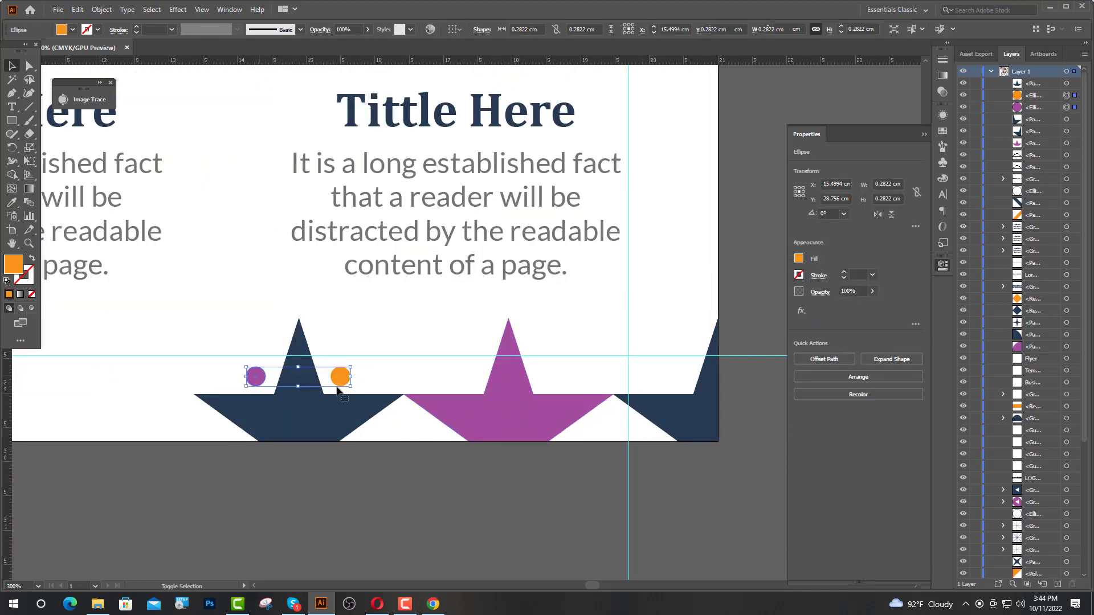
pyautogui.moveTo(340, 380); pyautogui.dragTo(550, 385)
pyautogui.click(532, 514)
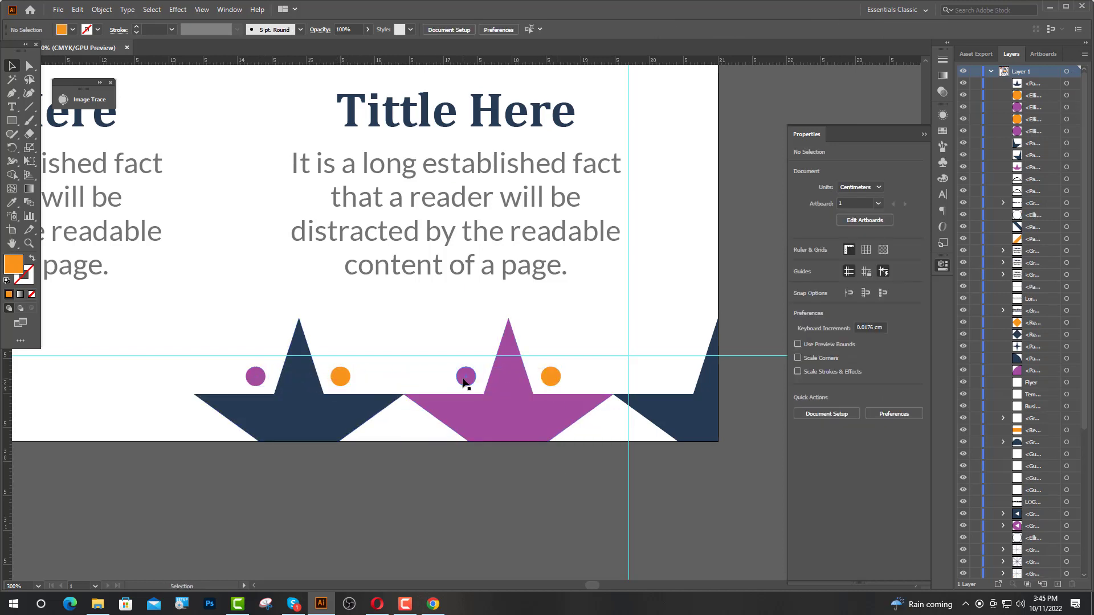
# - Recolor the purple star's left circle navy with the Eyedropper and place a copy of the purple circle beside the right-edge half star
pyautogui.click(464, 379)
pyautogui.click(12, 203)
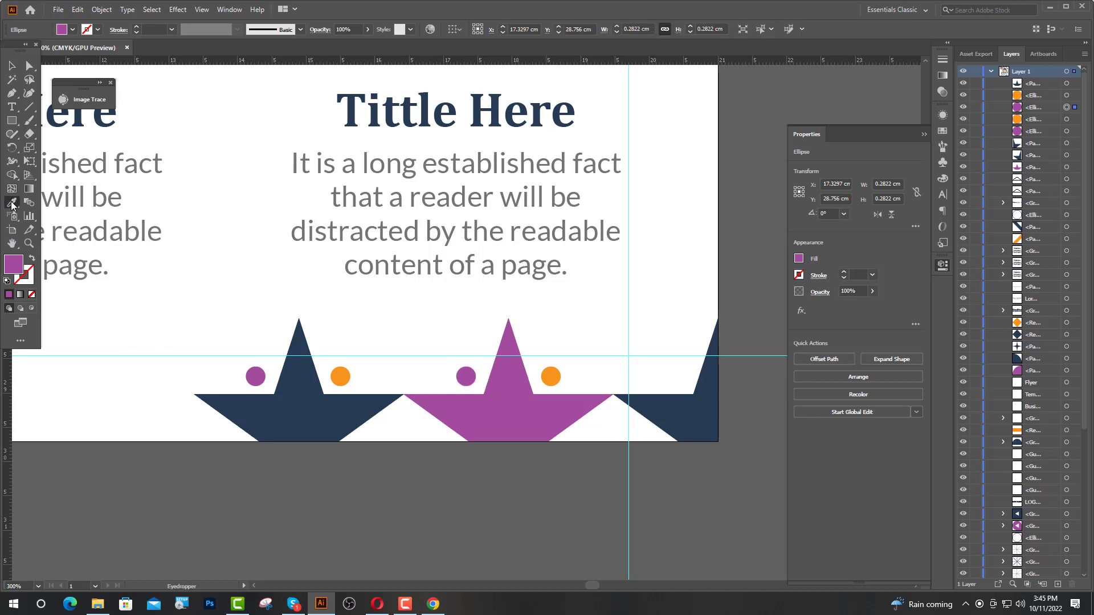
pyautogui.click(331, 419)
pyautogui.click(12, 66)
pyautogui.click(181, 328)
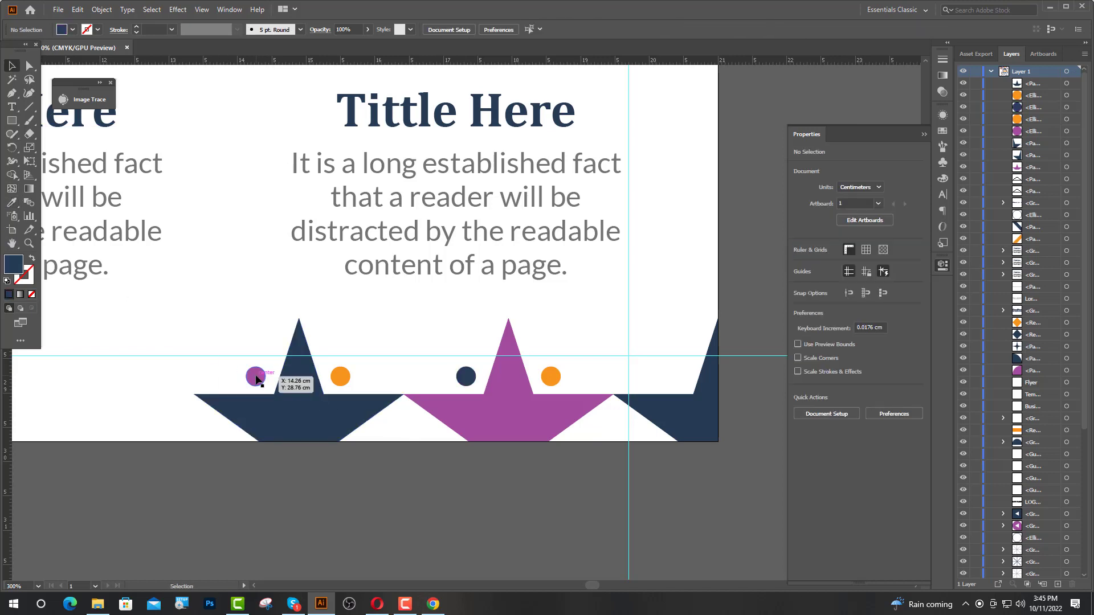
pyautogui.moveTo(259, 377); pyautogui.dragTo(679, 380)
pyautogui.scroll(-5, 501, 483)
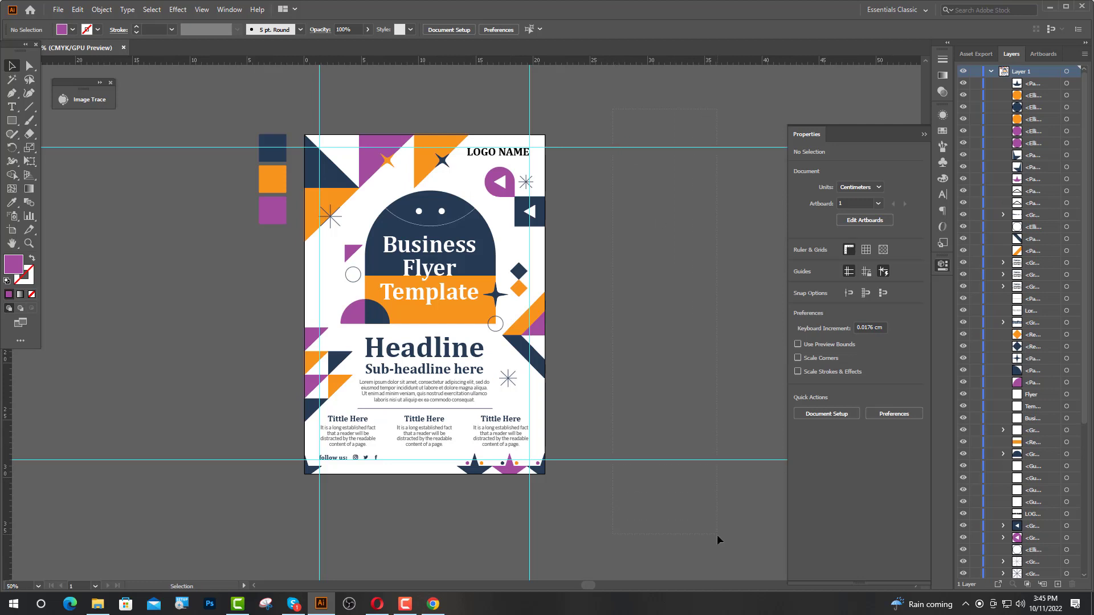
# - Delete the horizontal and vertical margin guides from the flyer
pyautogui.moveTo(717, 534); pyautogui.dragTo(718, 531)
pyautogui.press('Delete')
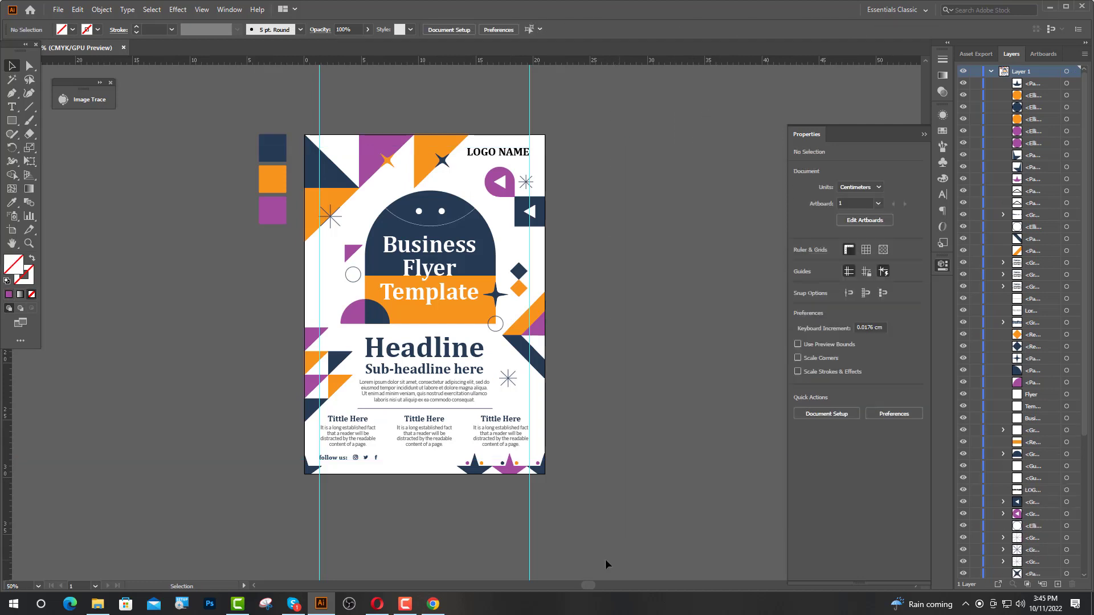
pyautogui.moveTo(206, 559); pyautogui.dragTo(173, 558)
pyautogui.press('Delete')
# - Delete the navy, orange and purple color reference squares beside the artboard
pyautogui.scroll(1, 173, 559)
pyautogui.moveTo(224, 143); pyautogui.dragTo(269, 200)
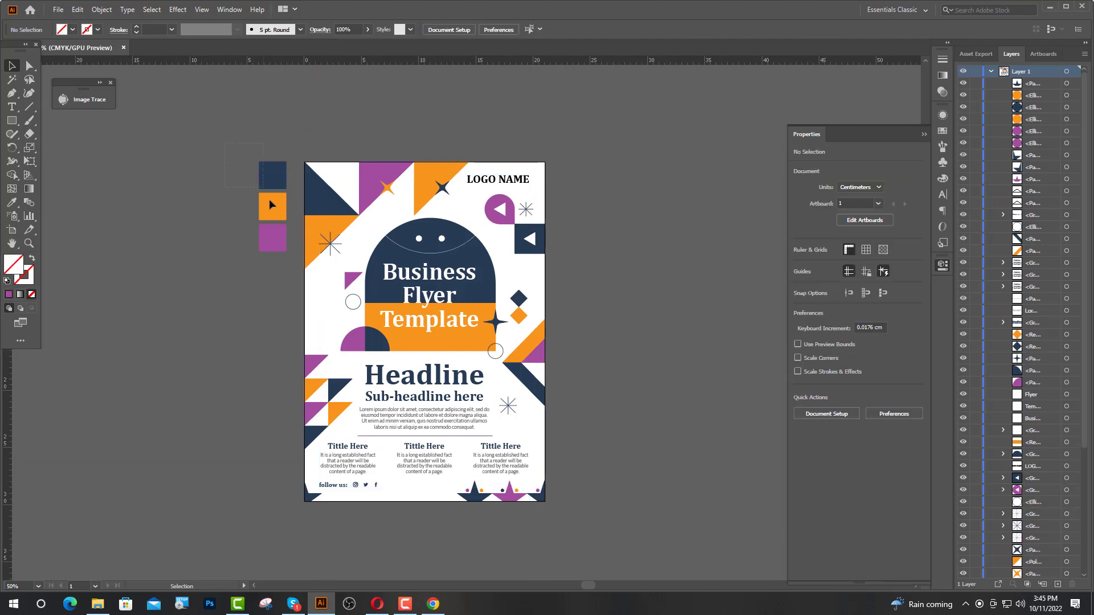
pyautogui.moveTo(281, 271); pyautogui.dragTo(281, 272)
pyautogui.press('Delete')
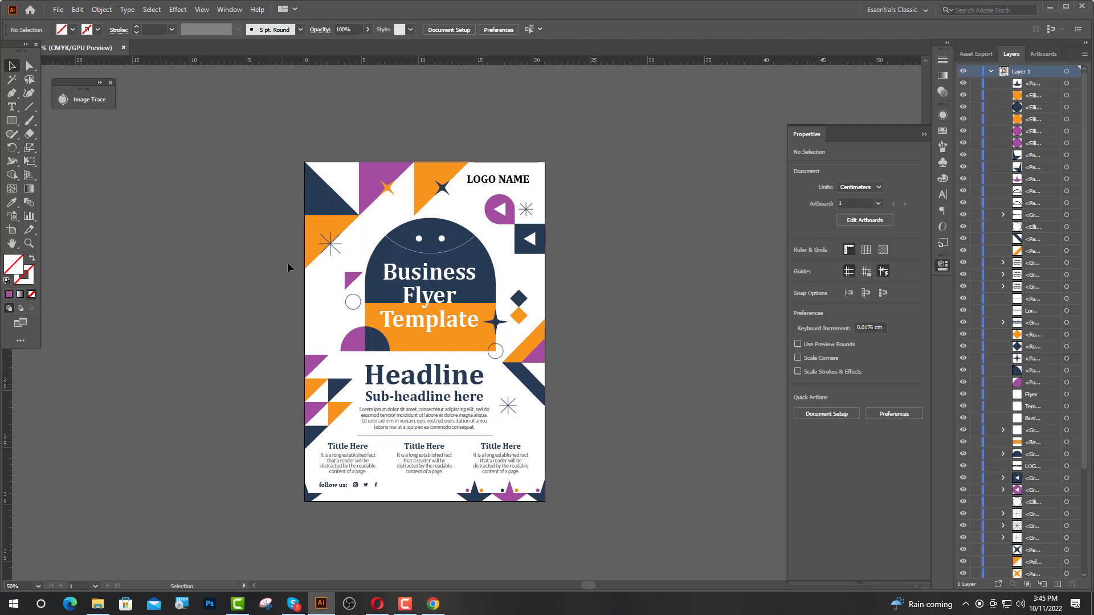
# - Collapse the object properties display and recolor the "LOGO NAME" text navy
pyautogui.click(924, 137)
pyautogui.hotkey('ctrl', '=')
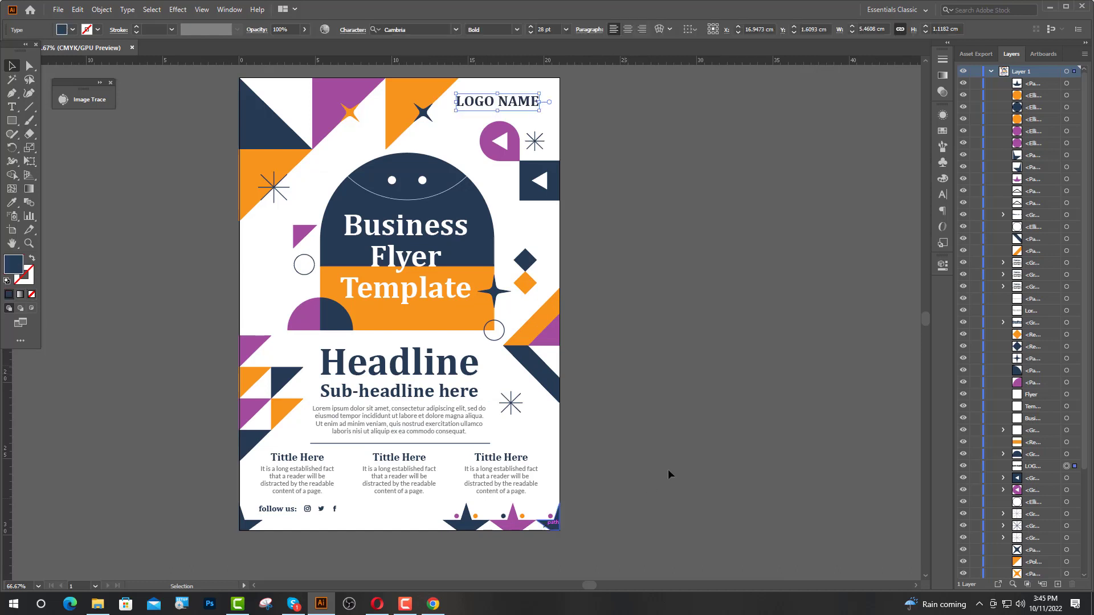
pyautogui.click(647, 467)
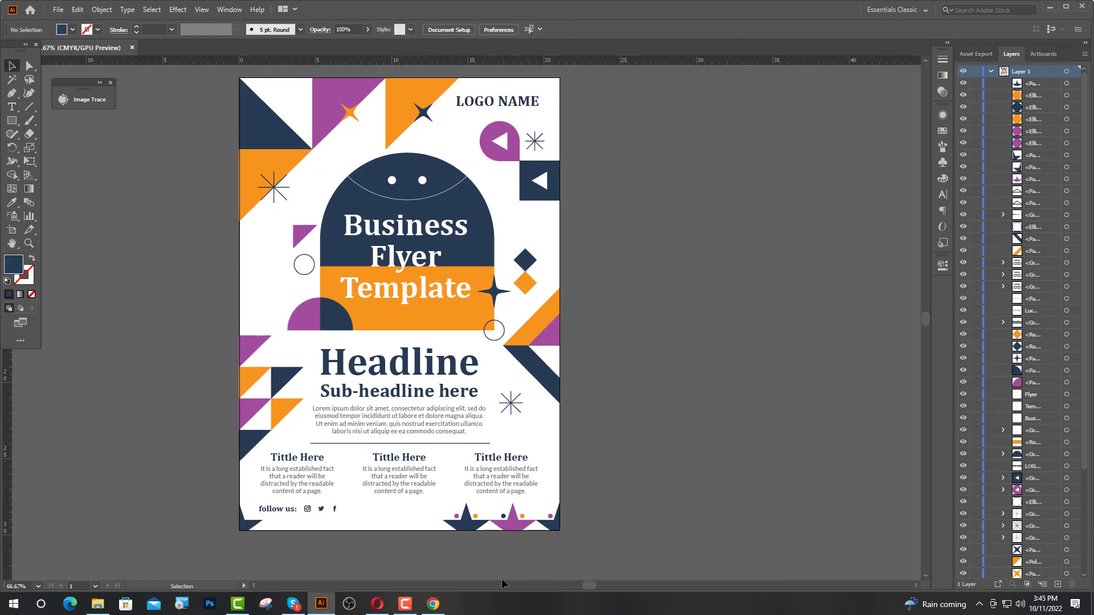
pyautogui.click(409, 606)
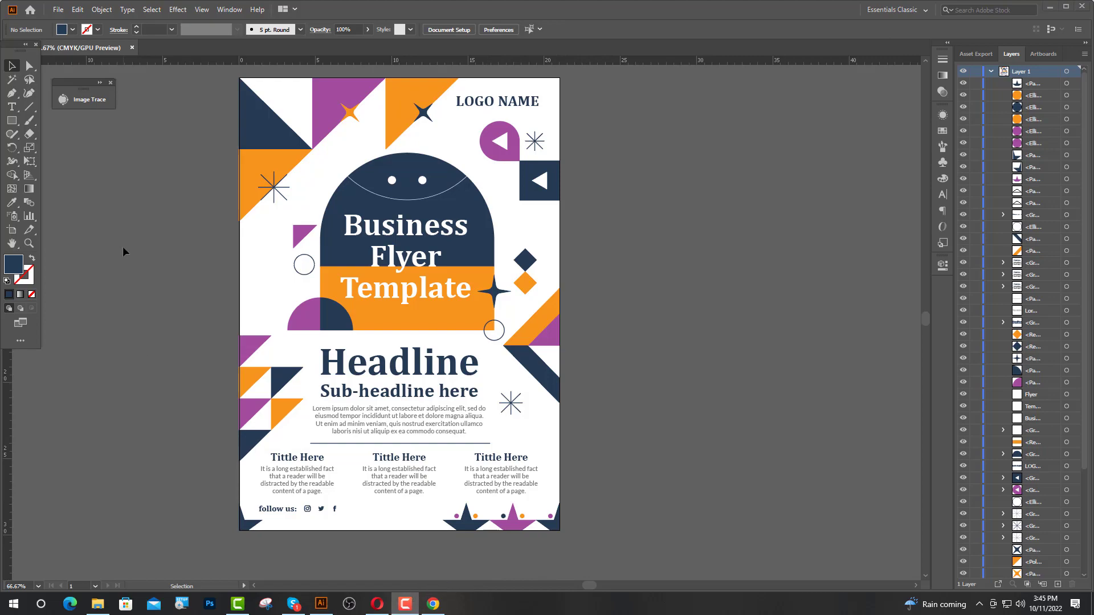